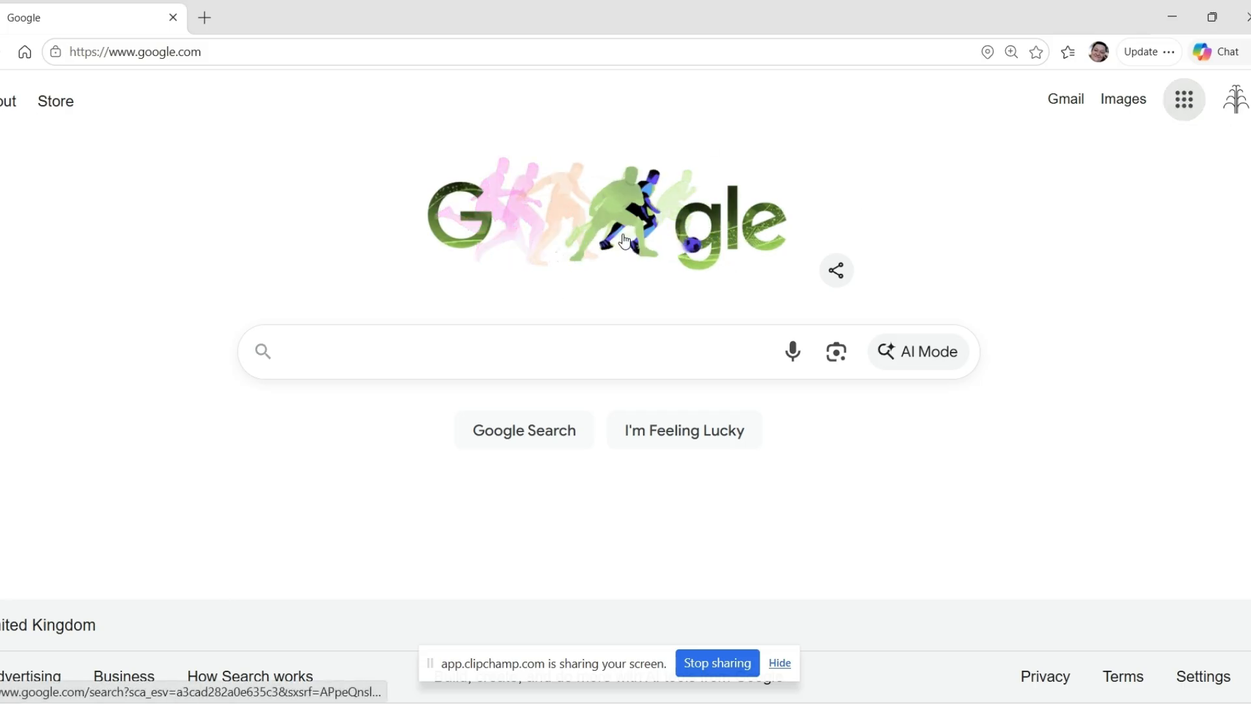
Step: Open Google Forms from the Google apps list and create a blank form
{"action": "left_click", "coordinate": [1184, 99]}
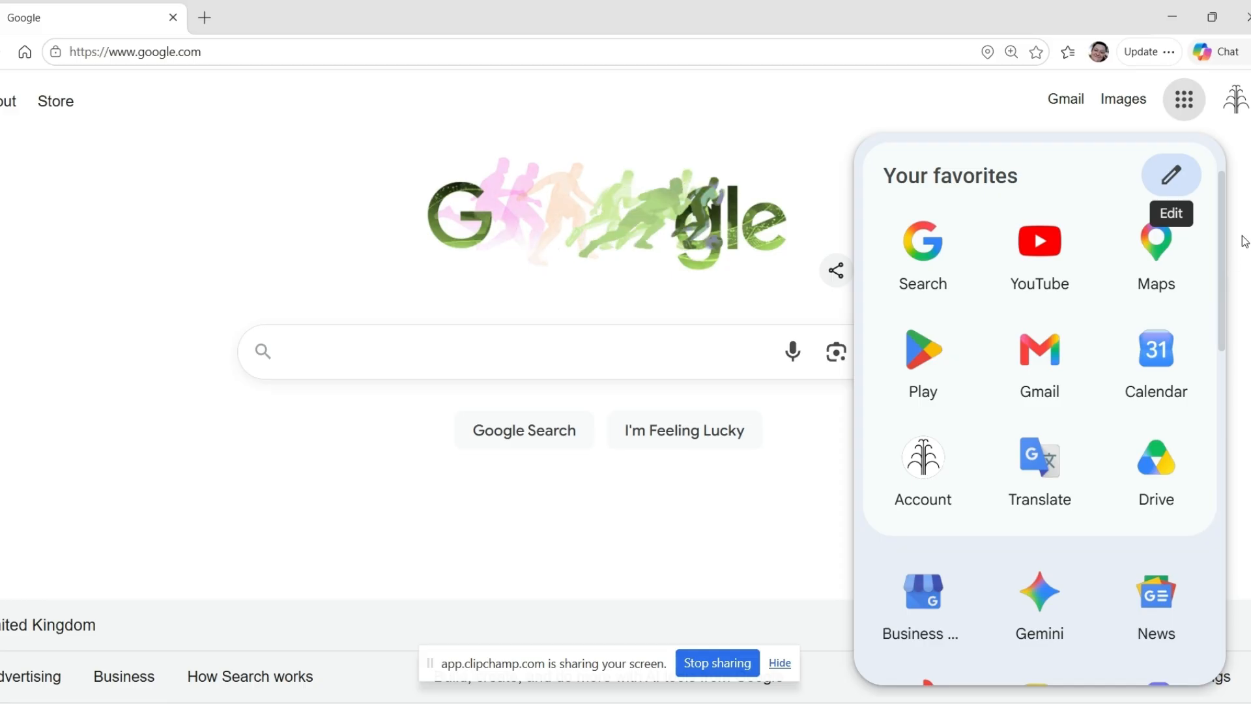
{"action": "left_click_drag", "start_coordinate": [1220, 215], "coordinate": [1195, 456]}
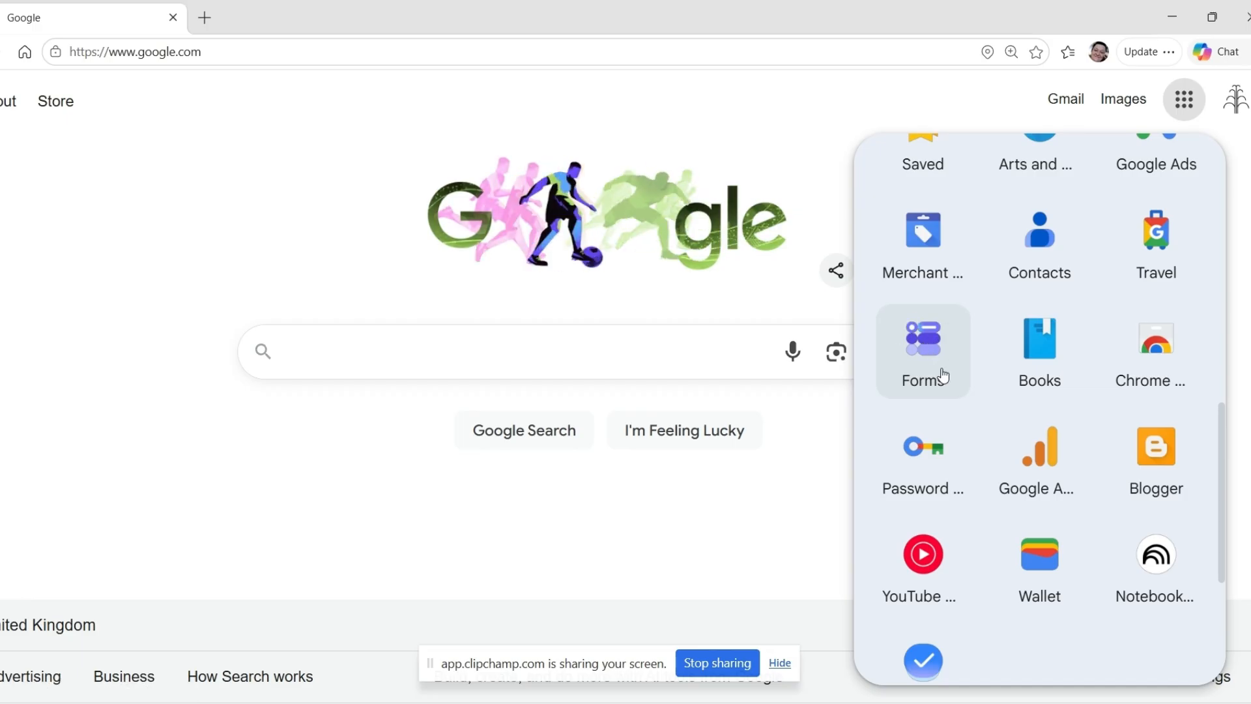
{"action": "left_click", "coordinate": [925, 351]}
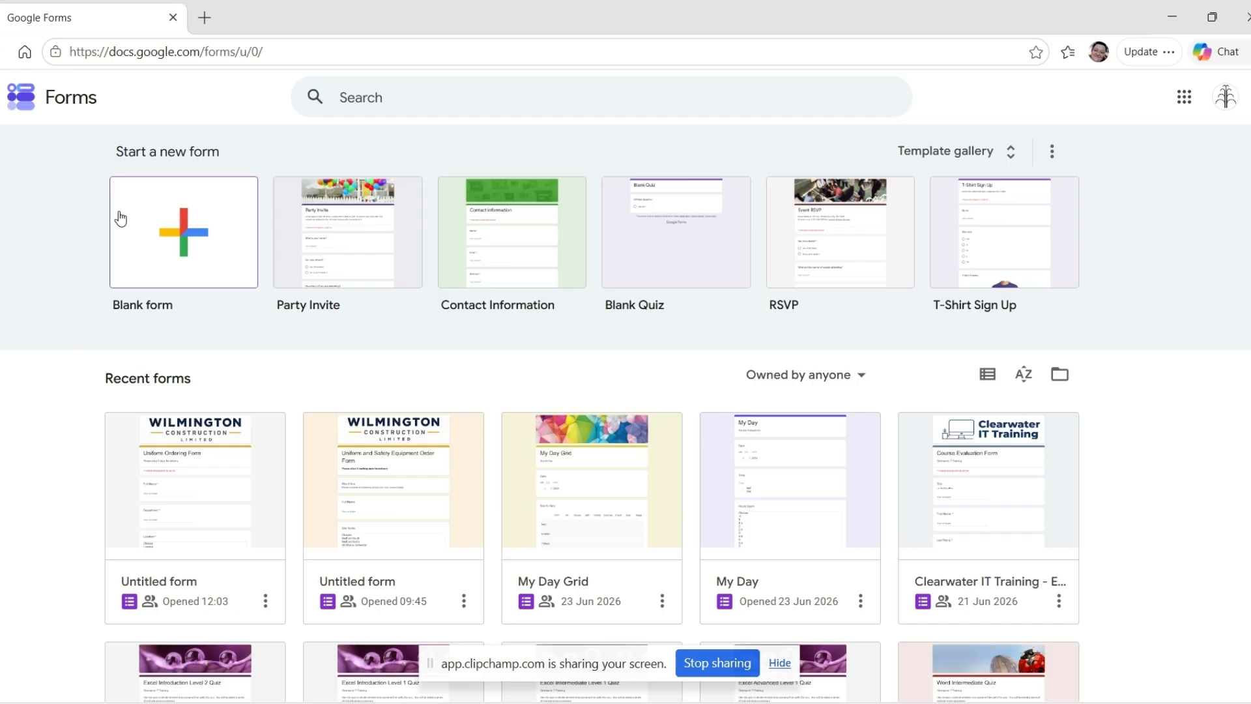
{"action": "left_click", "coordinate": [171, 200]}
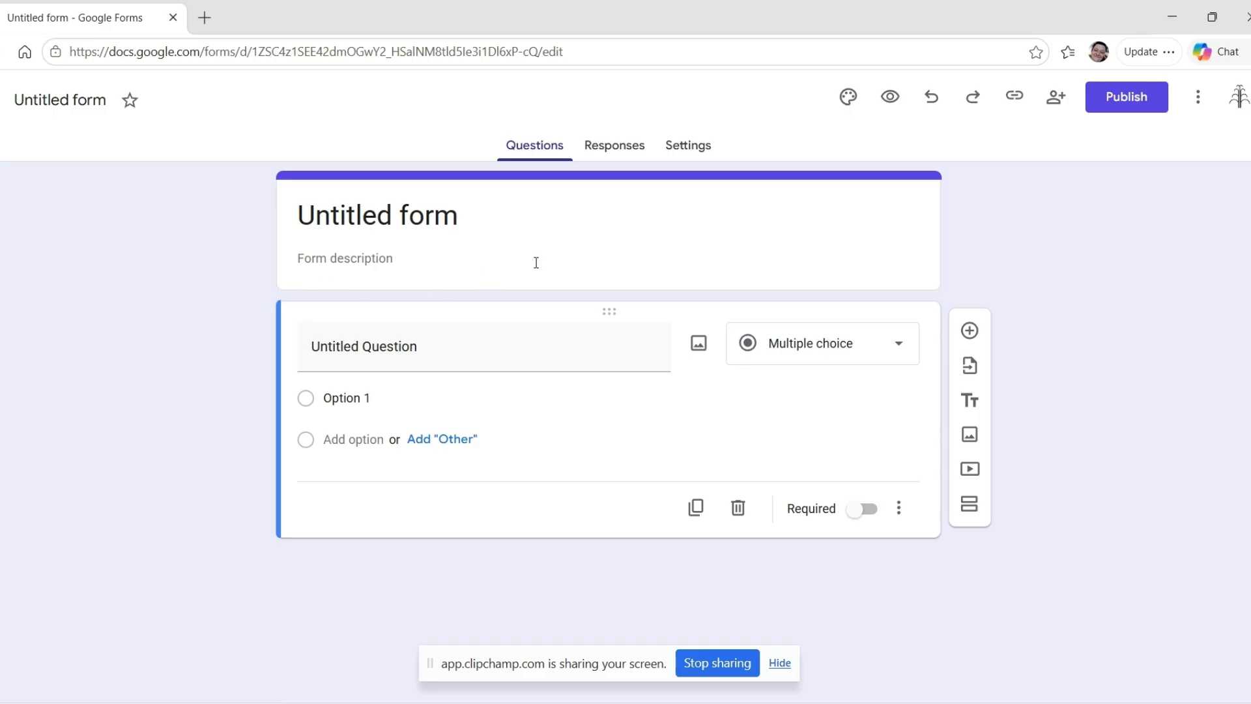
Step: Title the form "Wilmington Construction Ltd" and give it the description "Uniform Order Form"
{"action": "left_click", "coordinate": [450, 224]}
{"action": "left_click_drag", "start_coordinate": [460, 213], "coordinate": [273, 216]}
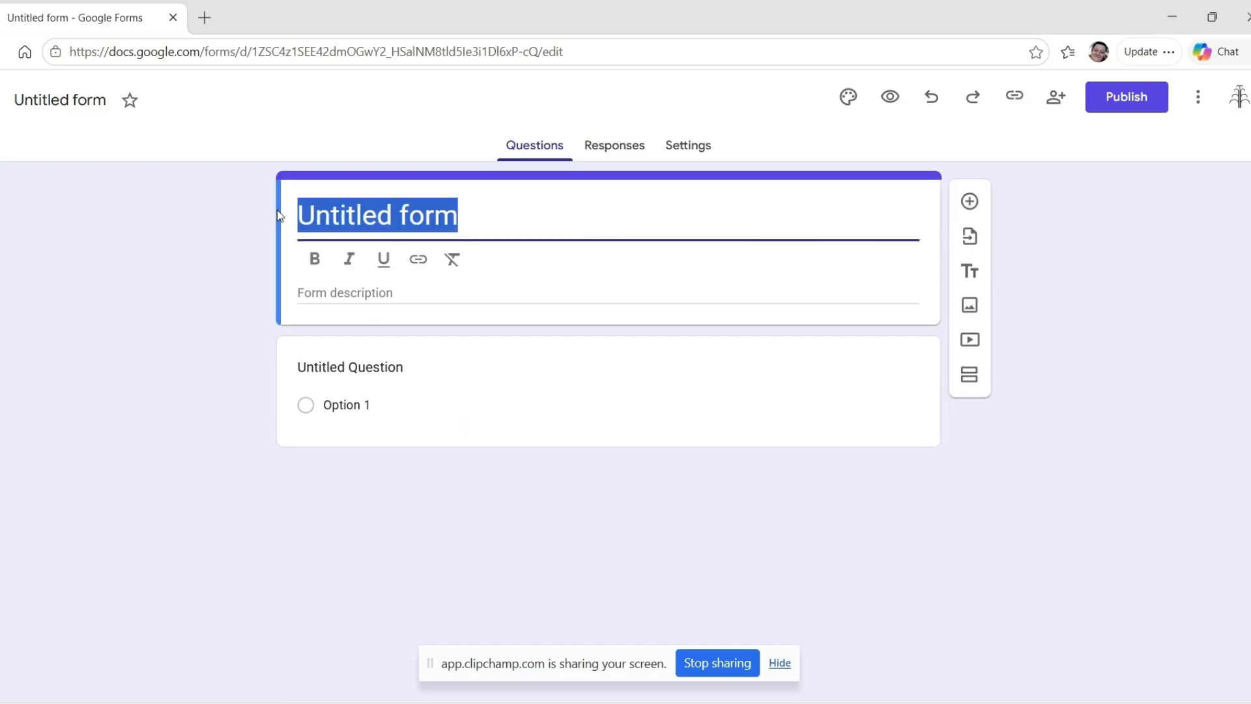
{"action": "type", "text": "Wilmin"}
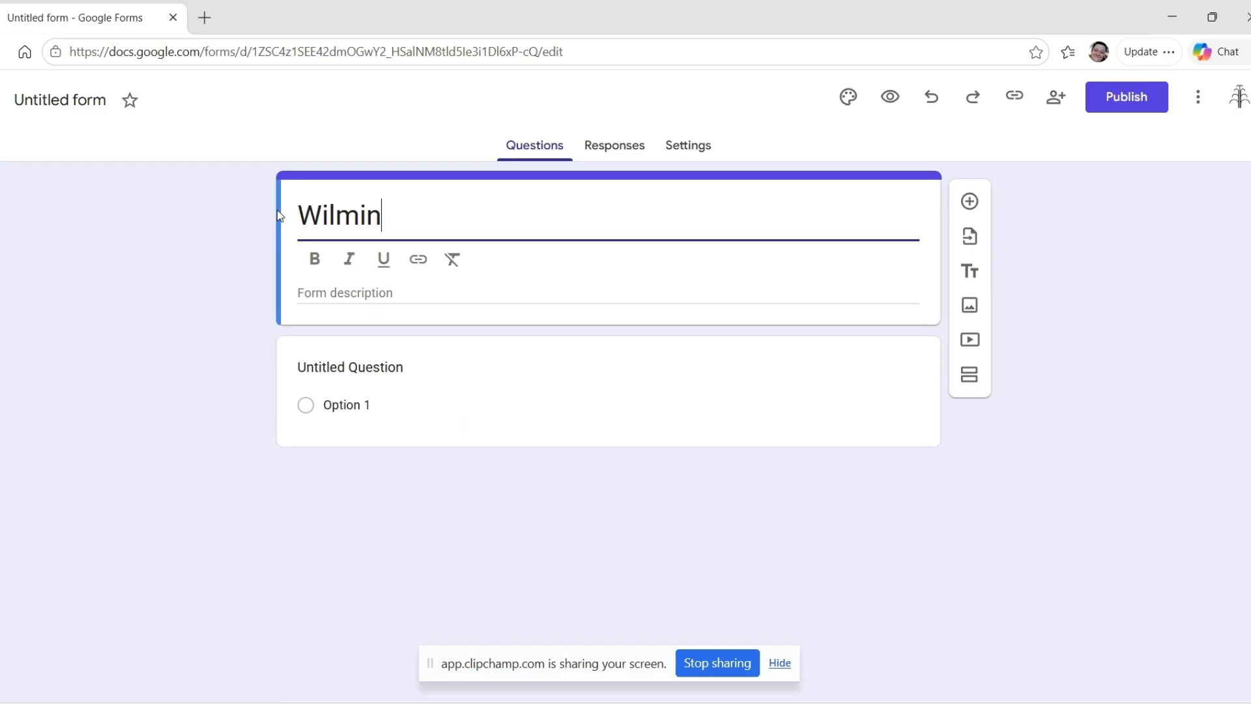
{"action": "type", "text": "gton "}
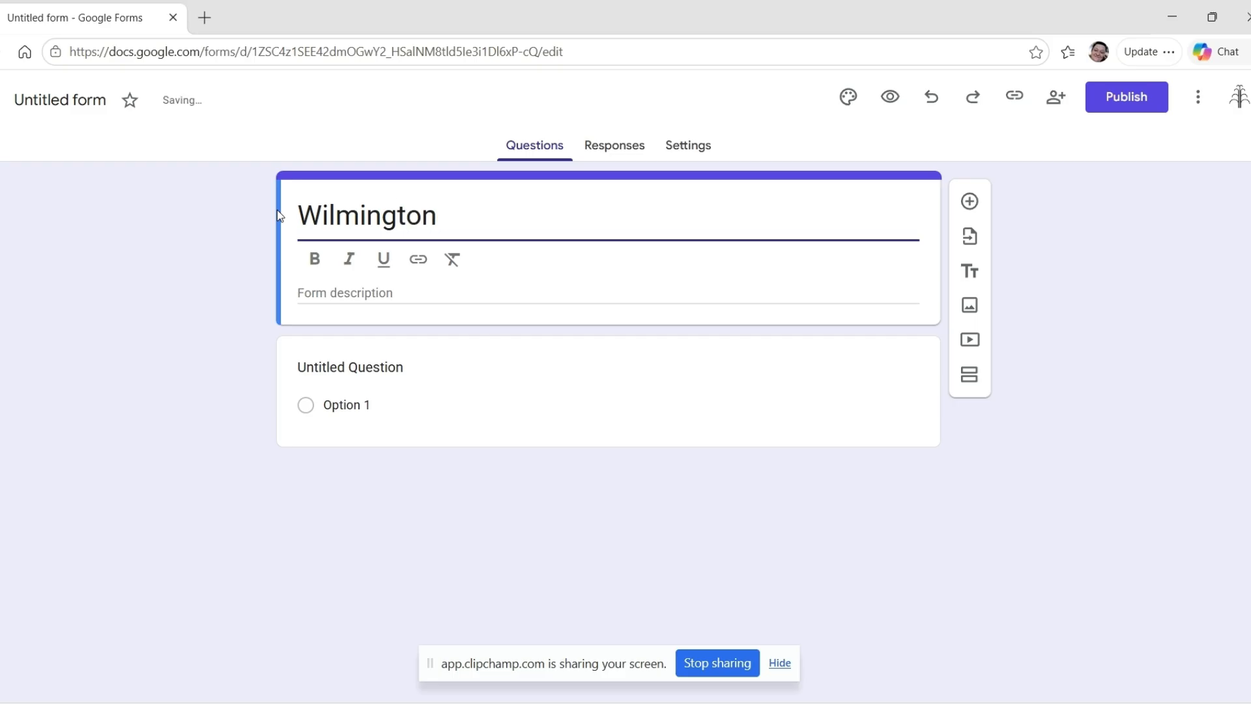
{"action": "type", "text": "Con"}
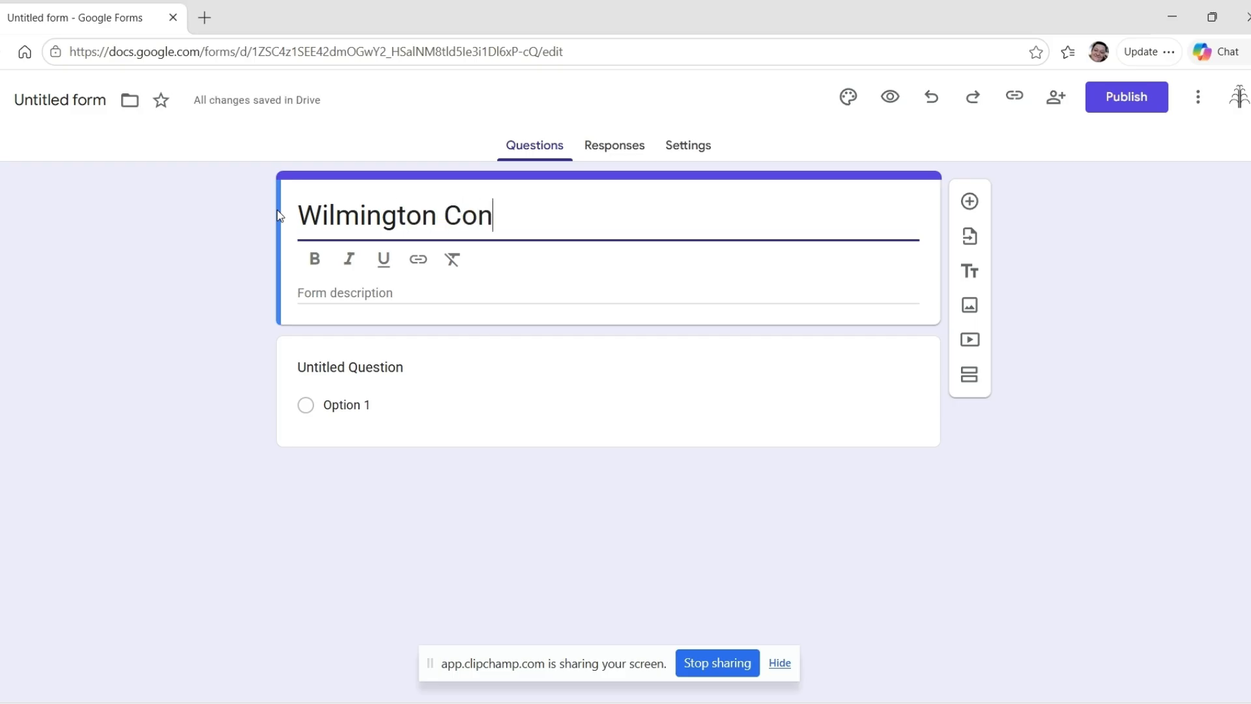
{"action": "type", "text": "struction"}
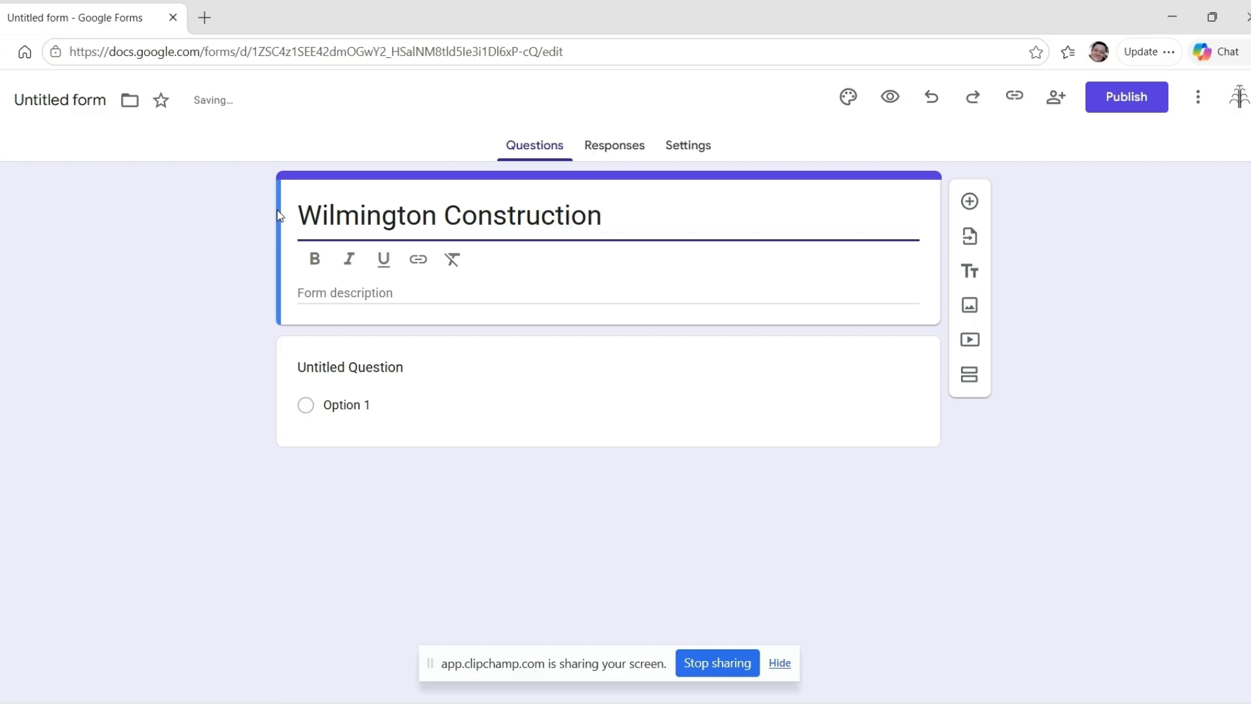
{"action": "type", "text": " Ltd"}
{"action": "left_click", "coordinate": [293, 292]}
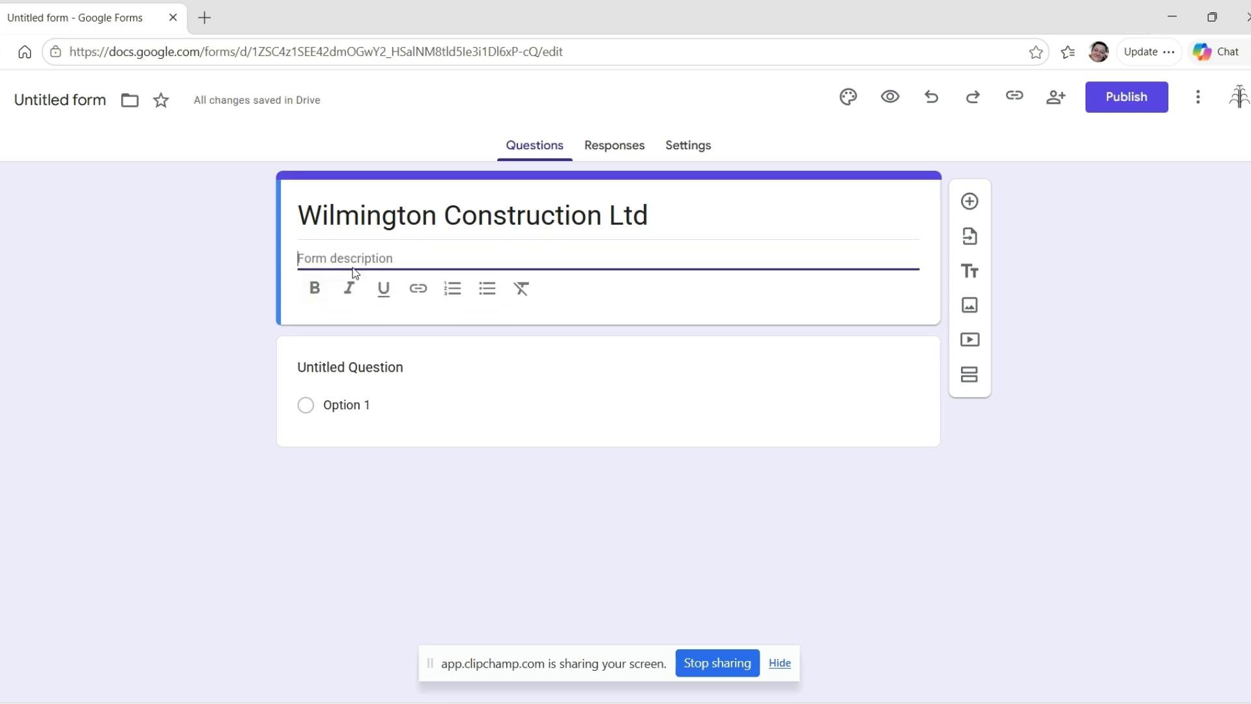
{"action": "type", "text": "Uniform Order Form"}
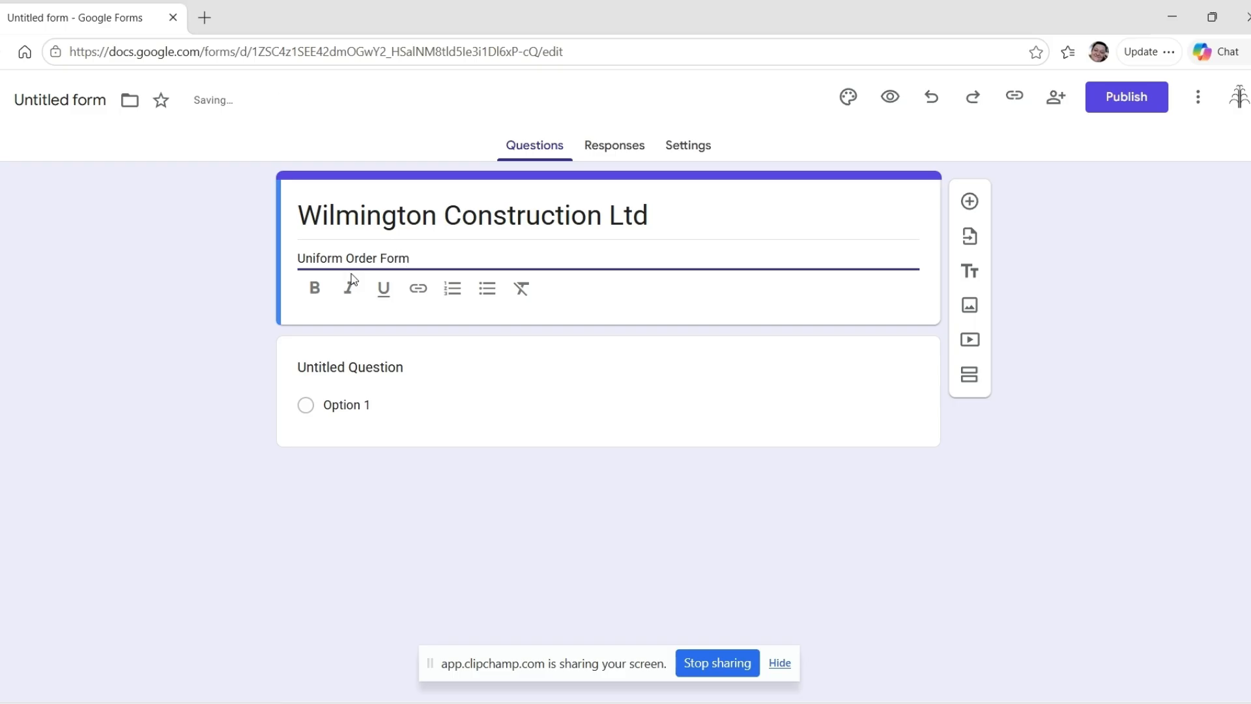
Step: Try to set the untitled first question's answer type to Short answer
{"action": "left_click", "coordinate": [368, 365]}
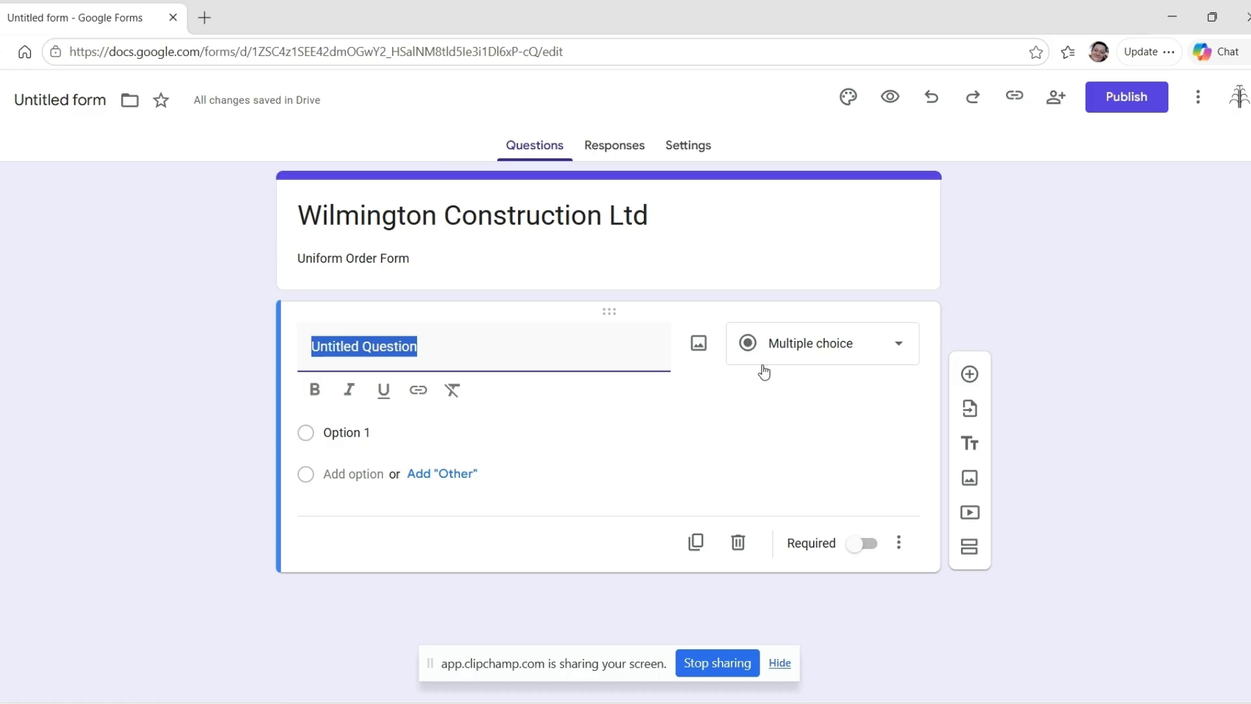
{"action": "left_click", "coordinate": [849, 363]}
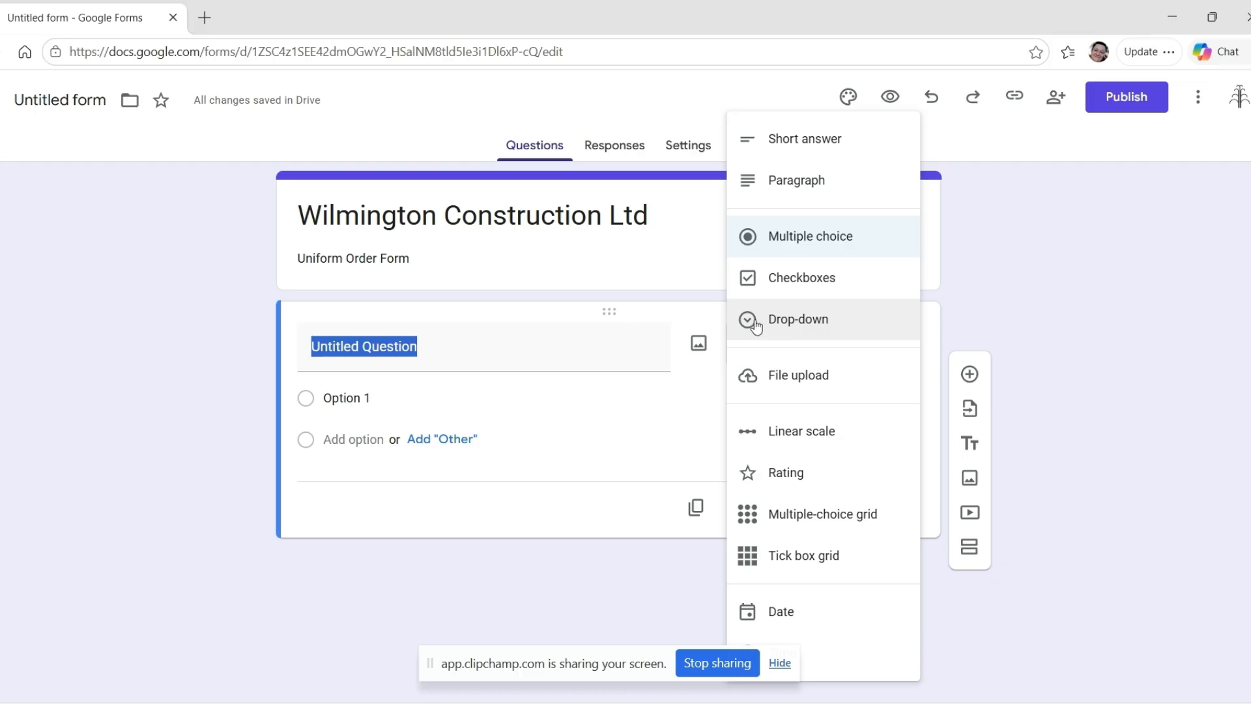
{"action": "left_click", "coordinate": [566, 354]}
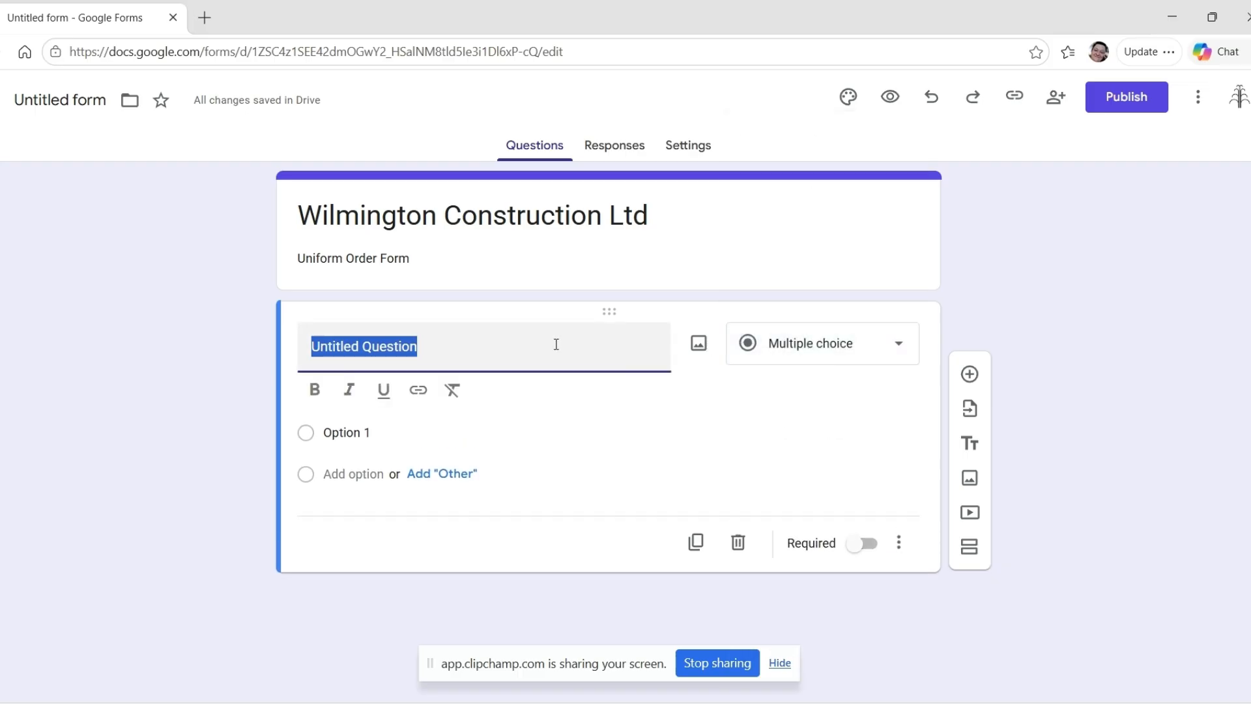
{"action": "left_click", "coordinate": [830, 352]}
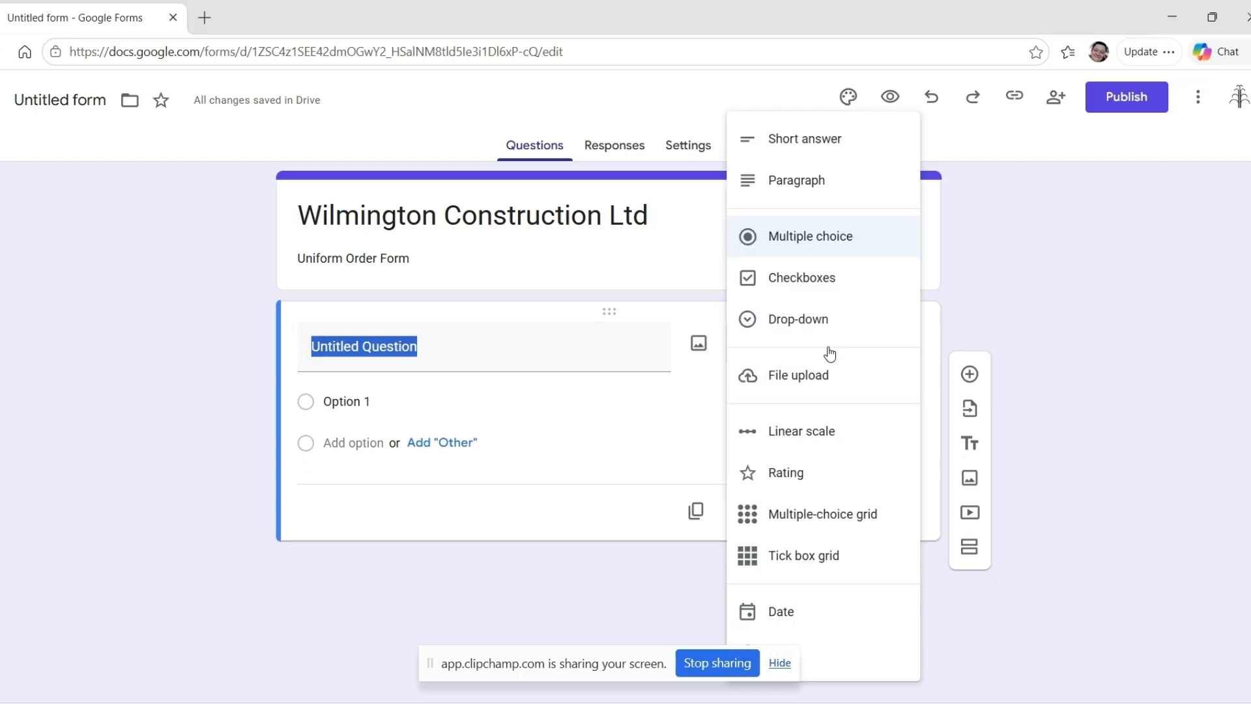
{"action": "left_click", "coordinate": [792, 142]}
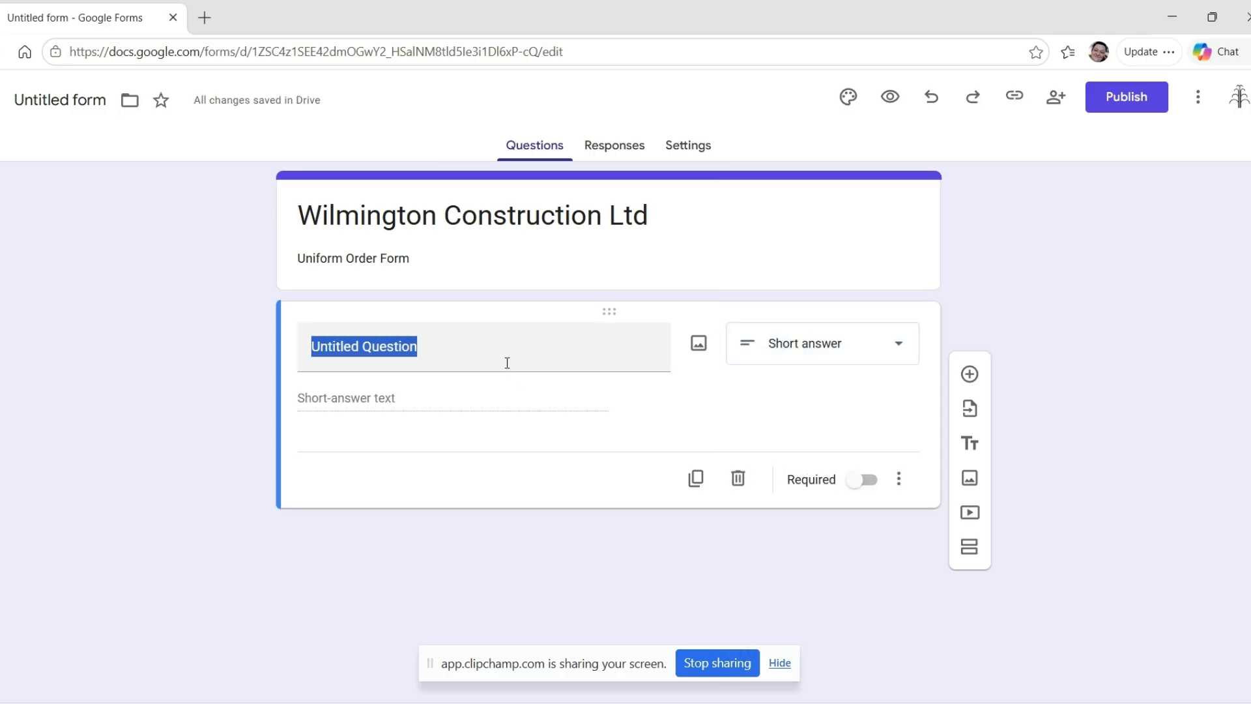
{"action": "key", "text": "f"}
{"action": "key", "text": "space"}
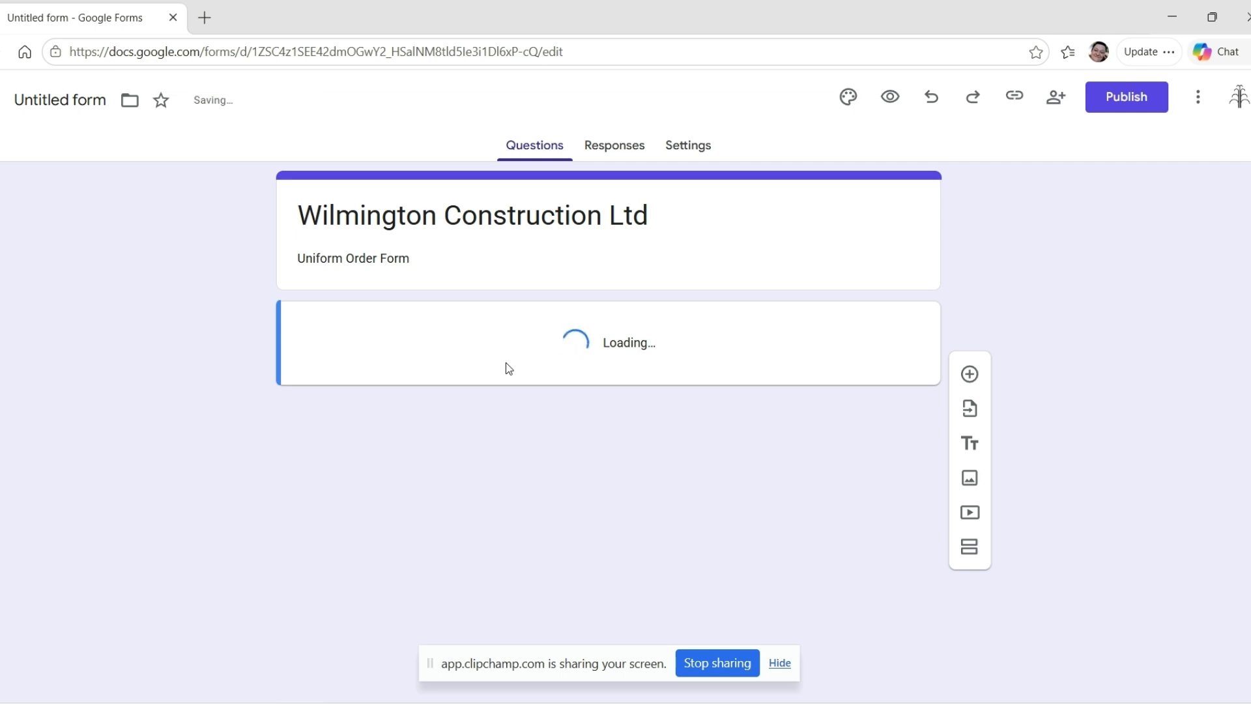
Step: Title the first question "Full Name" and make it a required Short answer question
{"action": "left_click_drag", "start_coordinate": [426, 349], "coordinate": [252, 322]}
{"action": "type", "text": "Full Name"}
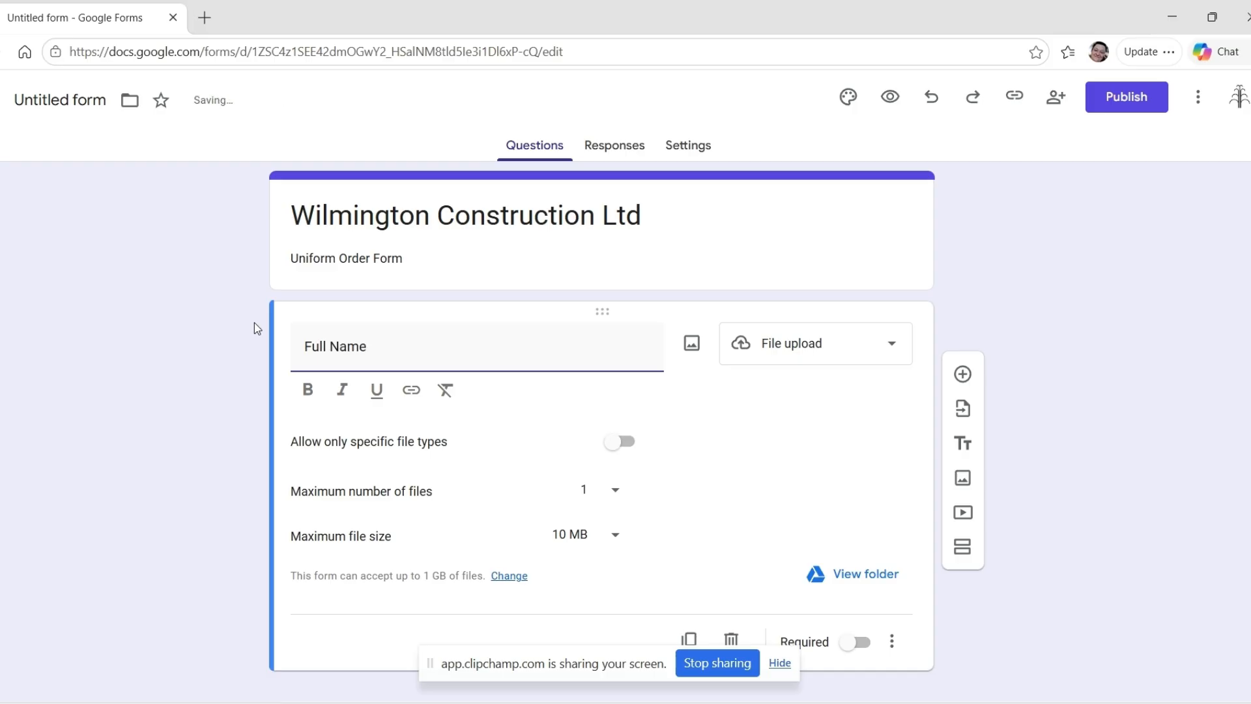
{"action": "left_click", "coordinate": [791, 345]}
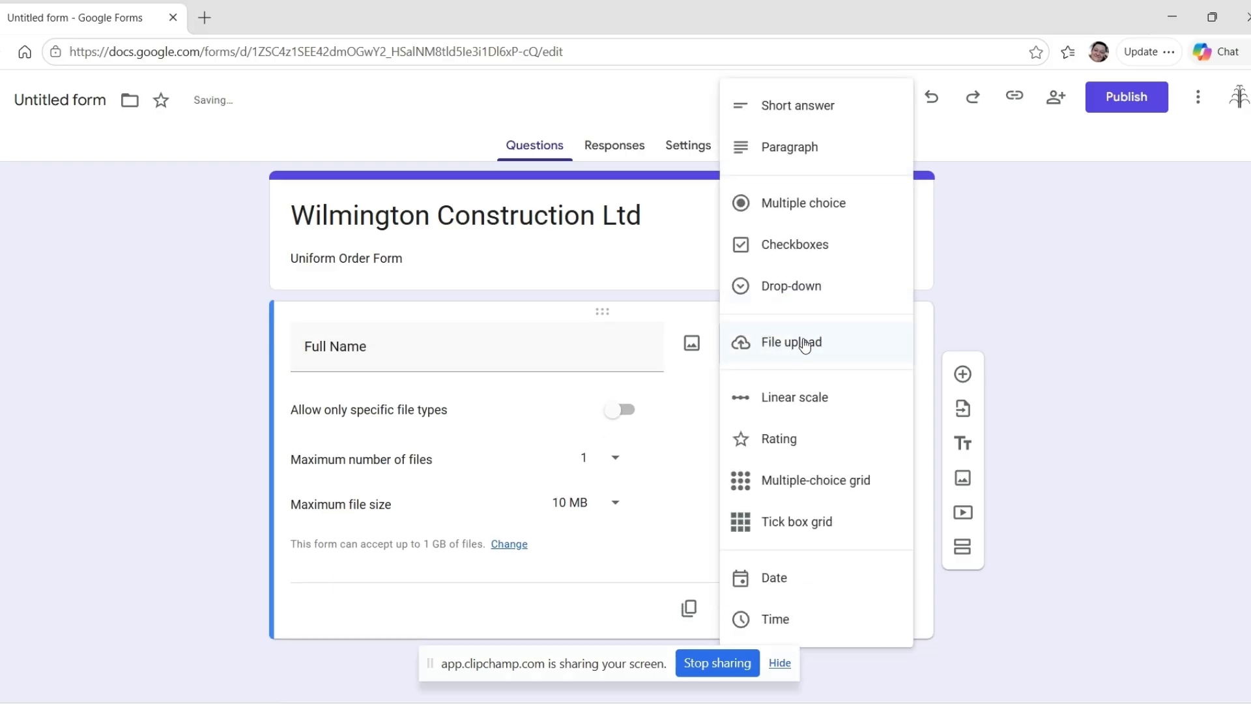
{"action": "left_click", "coordinate": [808, 108]}
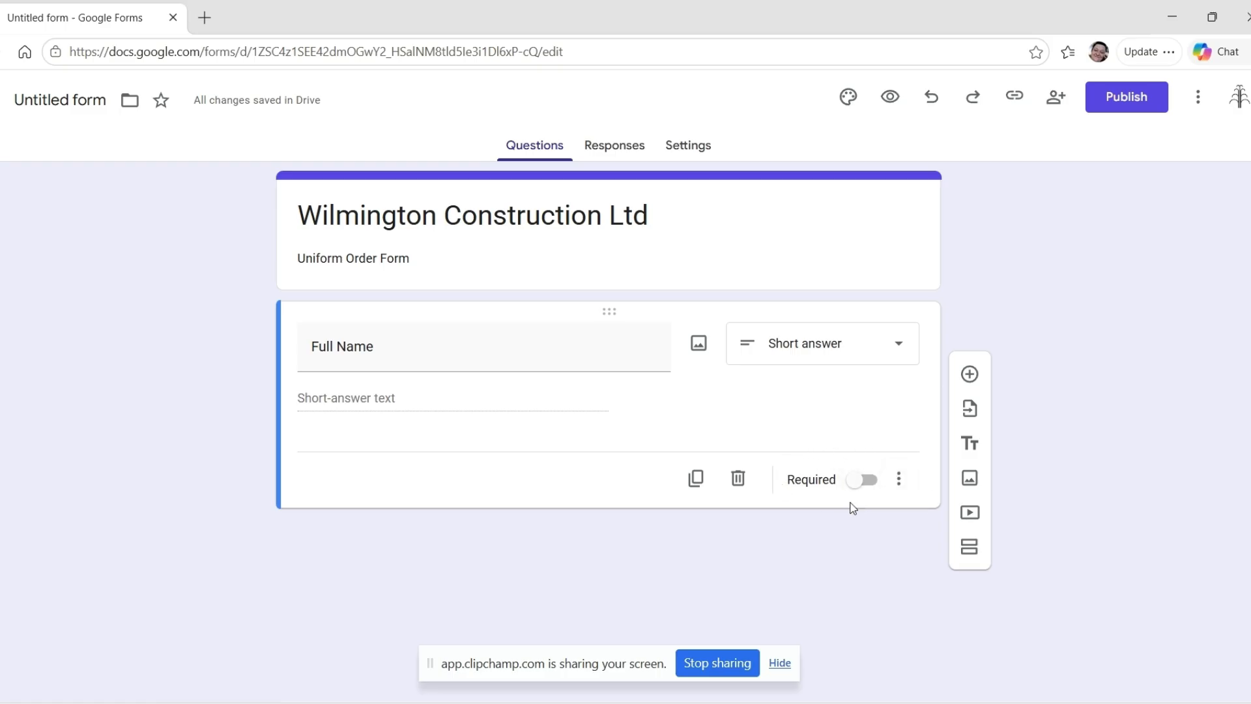
{"action": "left_click", "coordinate": [864, 480]}
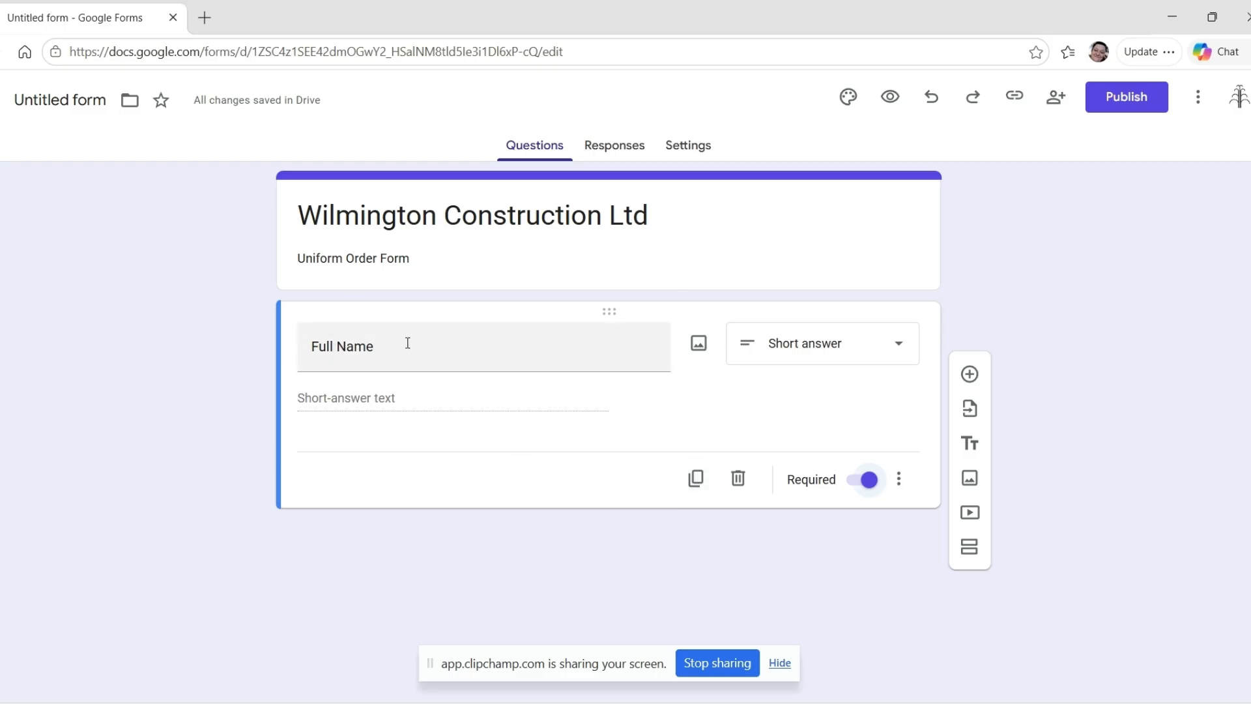
Step: Add a Drop-down question titled "Department" below the Full Name question
{"action": "left_click", "coordinate": [970, 375]}
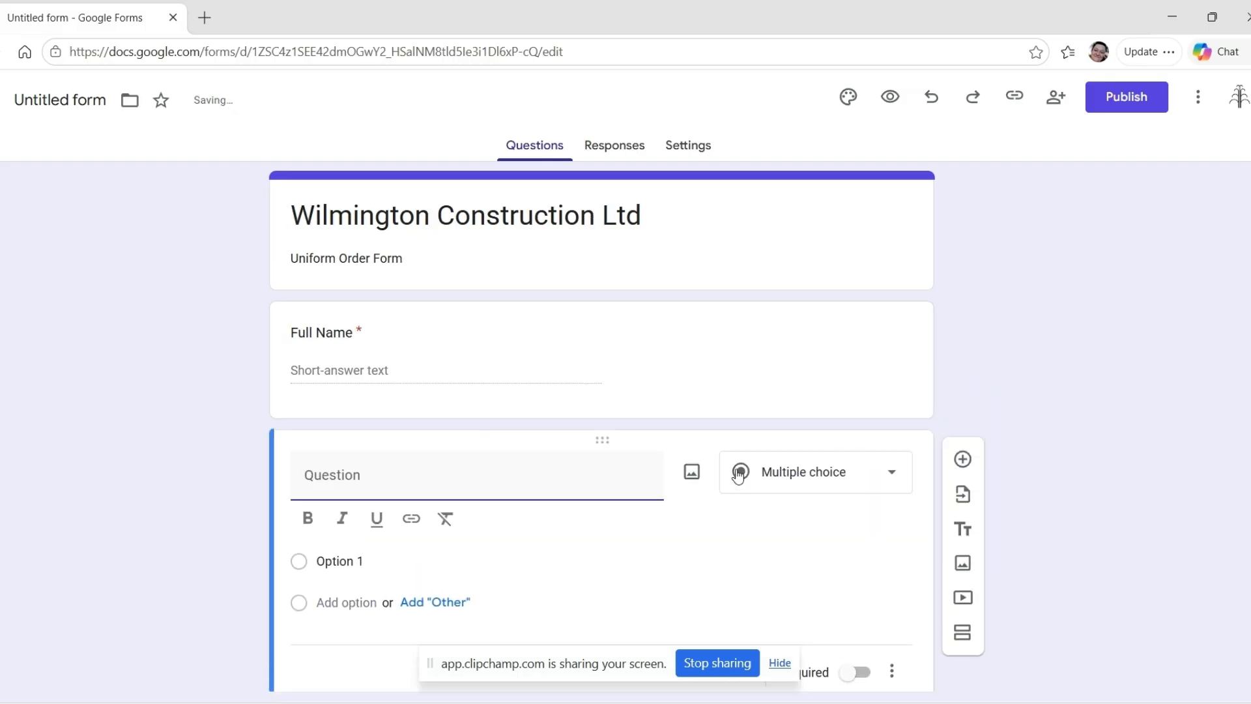
{"action": "left_click", "coordinate": [814, 477]}
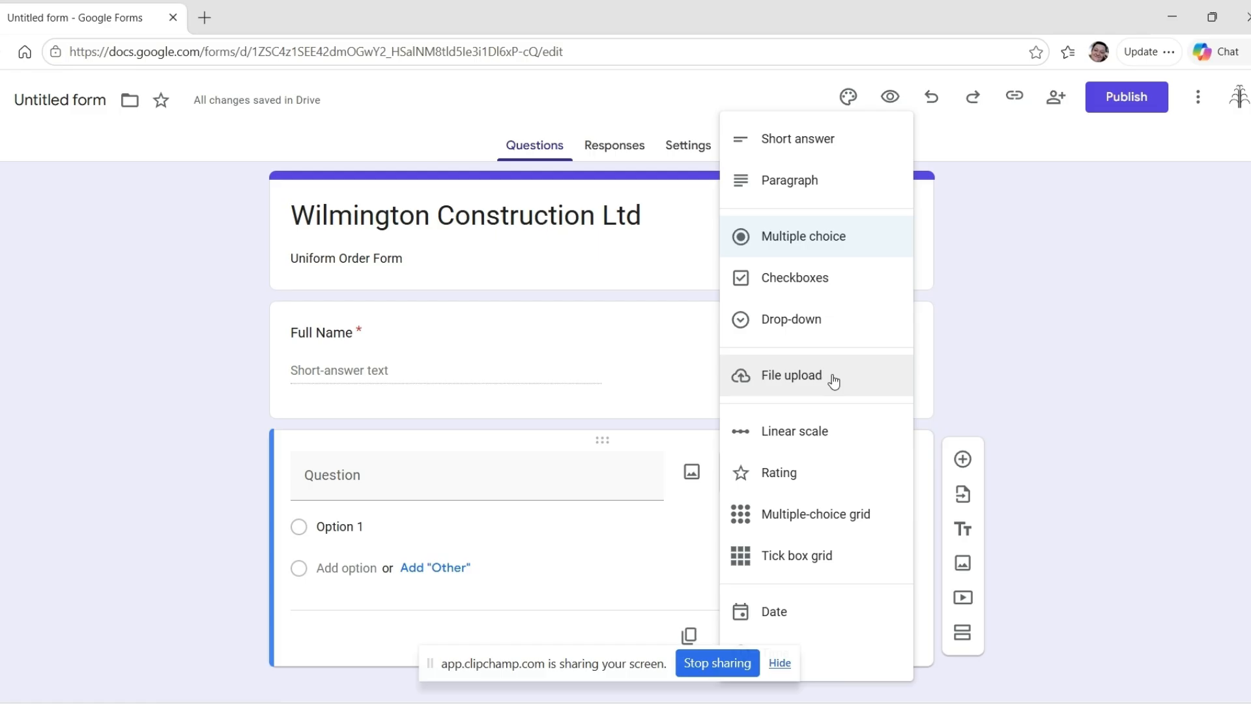
{"action": "left_click", "coordinate": [809, 333]}
{"action": "left_click", "coordinate": [519, 482]}
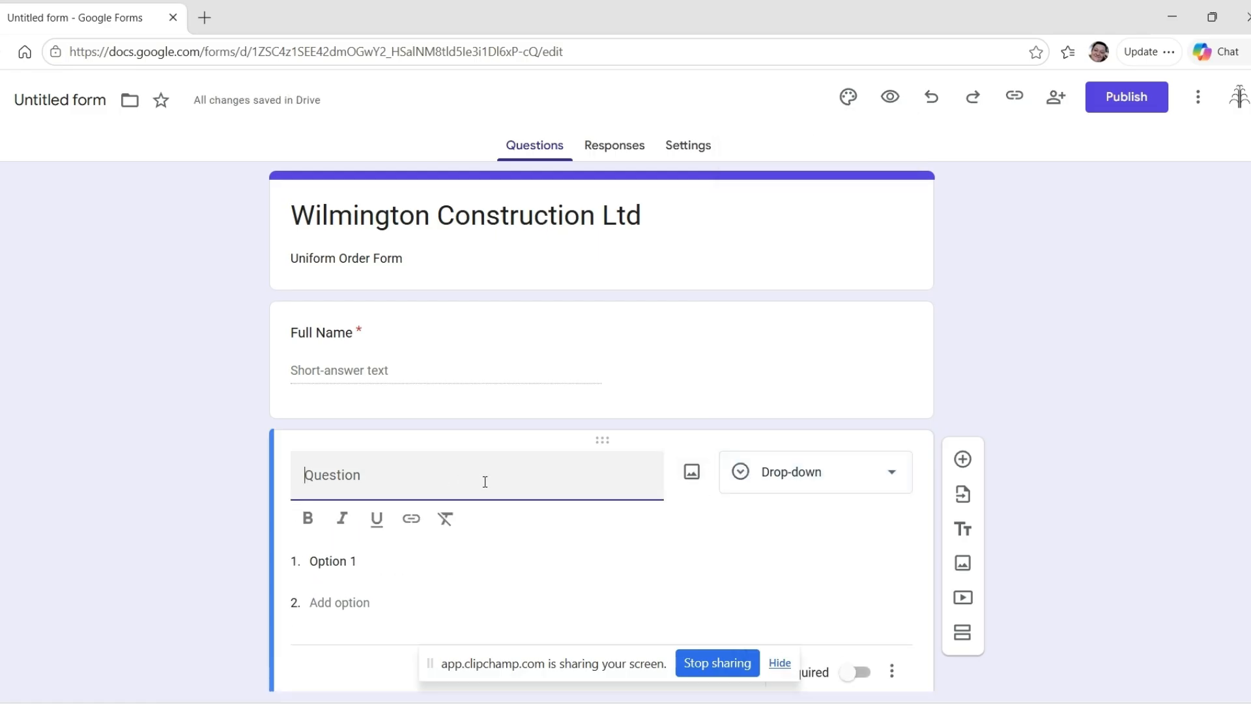
{"action": "type", "text": "Department"}
Step: Give the Department question the options Sales, Construction, Design and Accounts, and make it required
{"action": "left_click", "coordinate": [329, 562]}
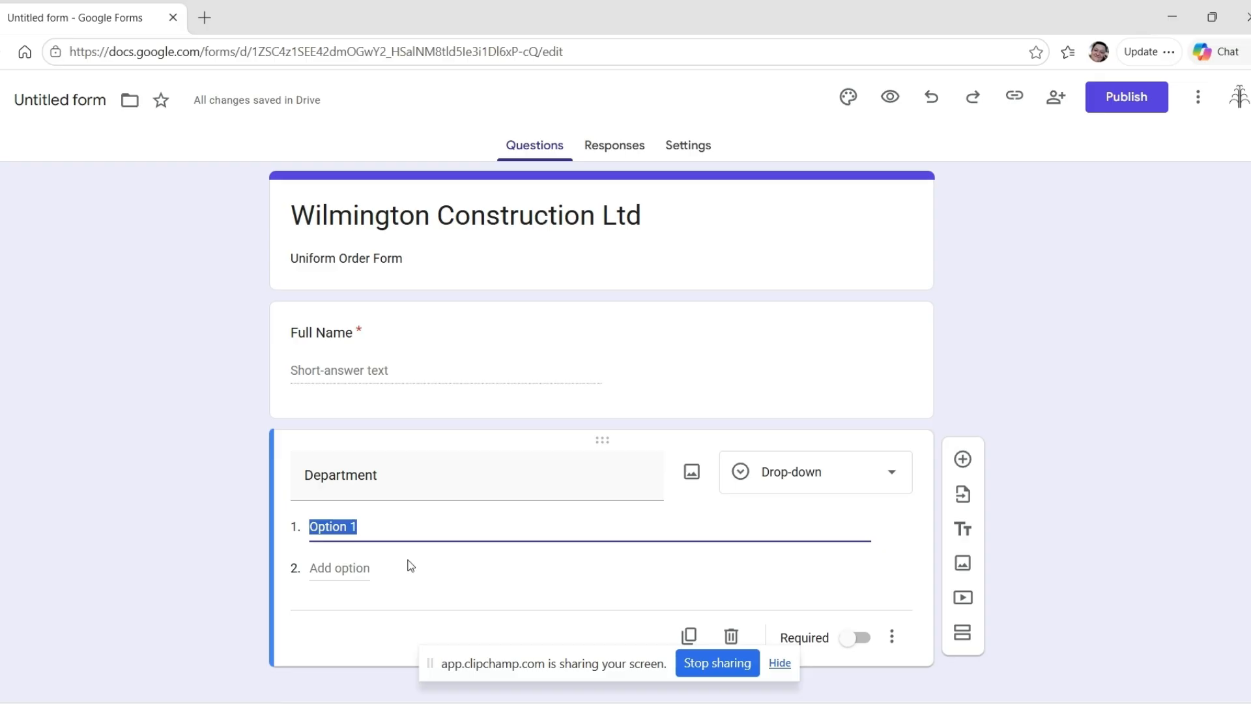
{"action": "type", "text": "Sales"}
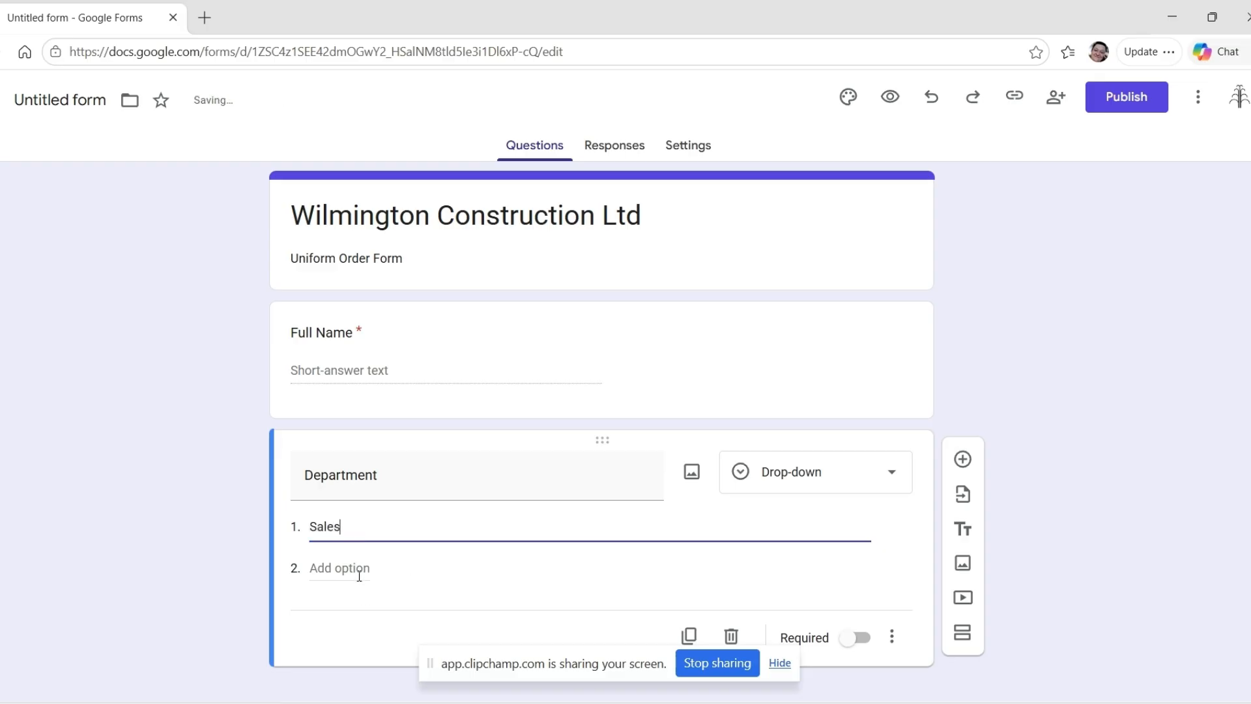
{"action": "left_click", "coordinate": [346, 569]}
{"action": "type", "text": "Con"}
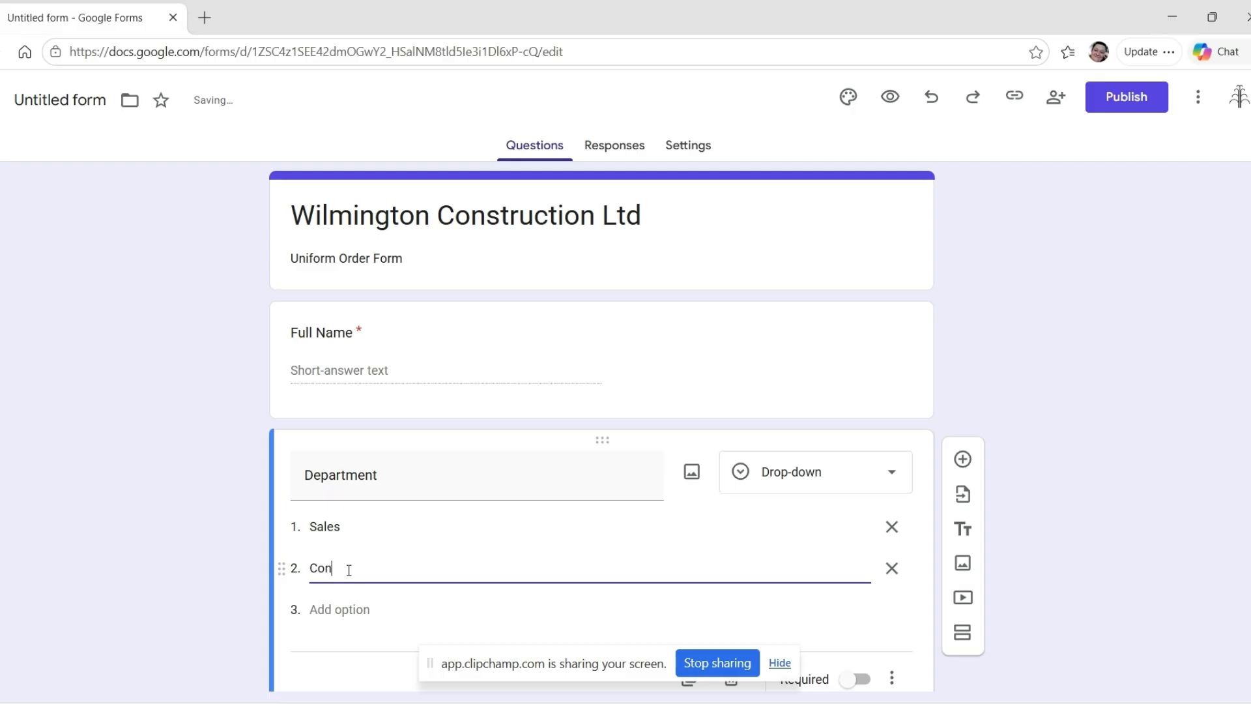
{"action": "type", "text": "struction"}
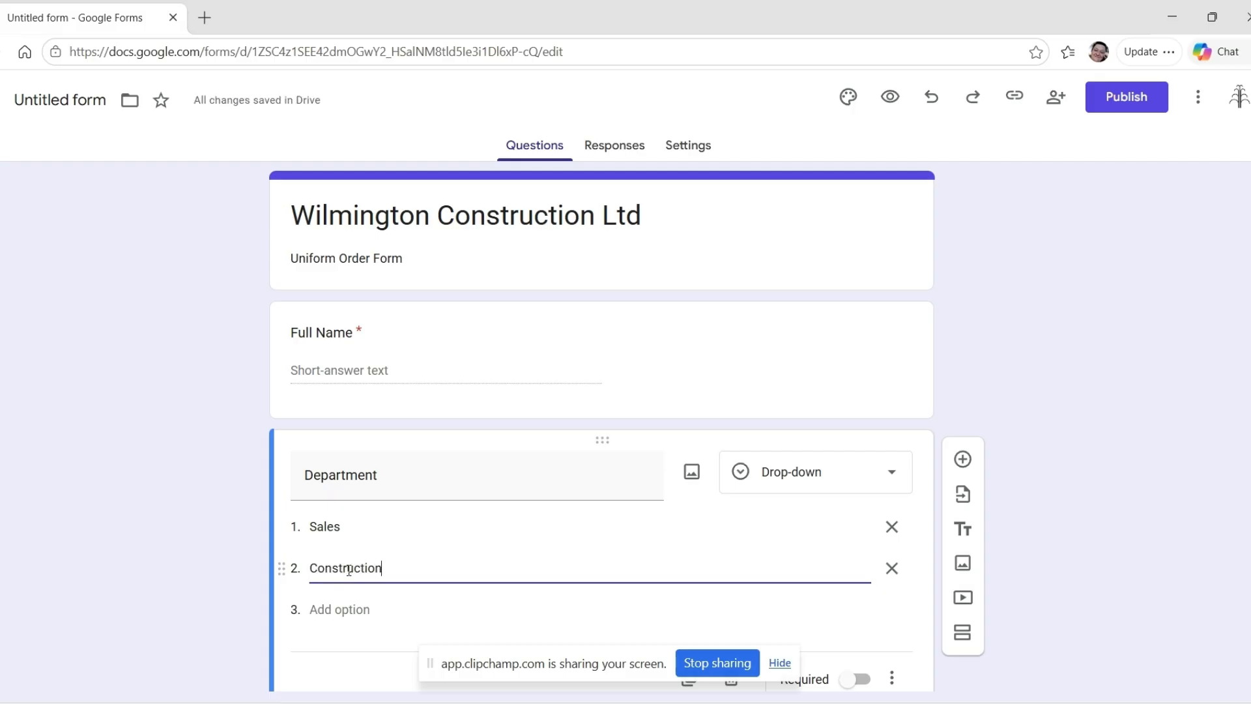
{"action": "left_click", "coordinate": [352, 609]}
{"action": "type", "text": "Design"}
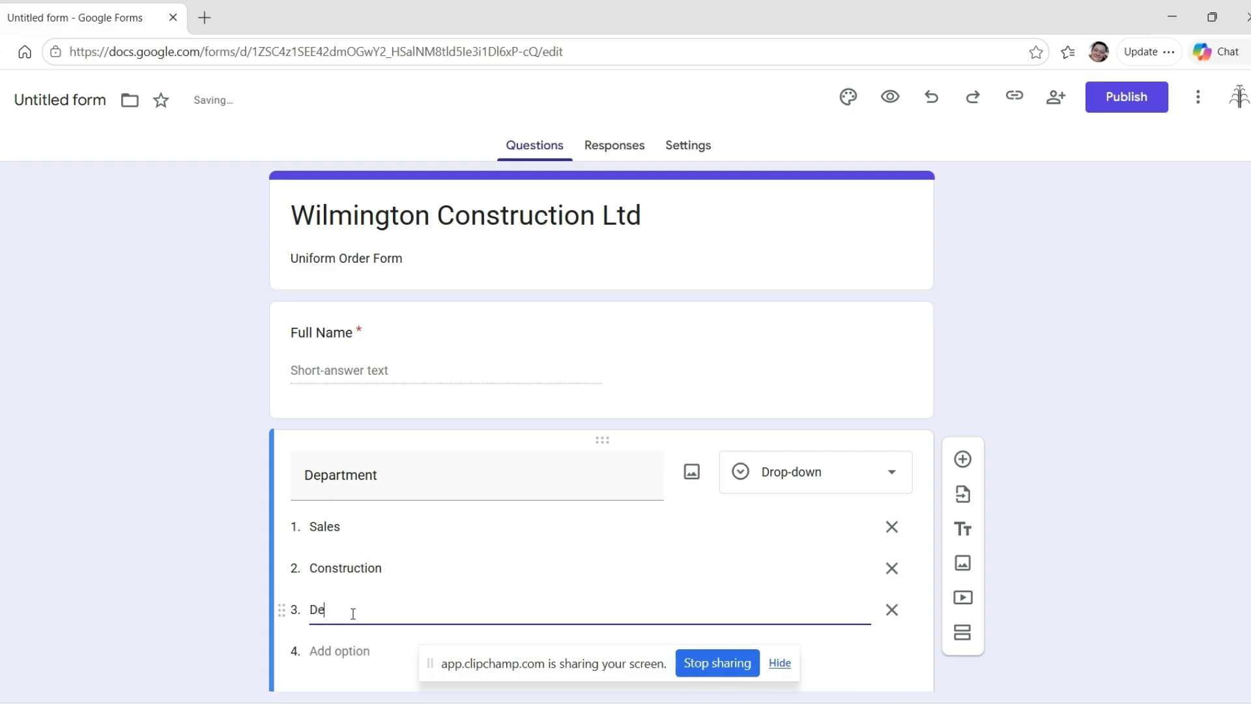
{"action": "left_click", "coordinate": [357, 649]}
{"action": "type", "text": "Account"}
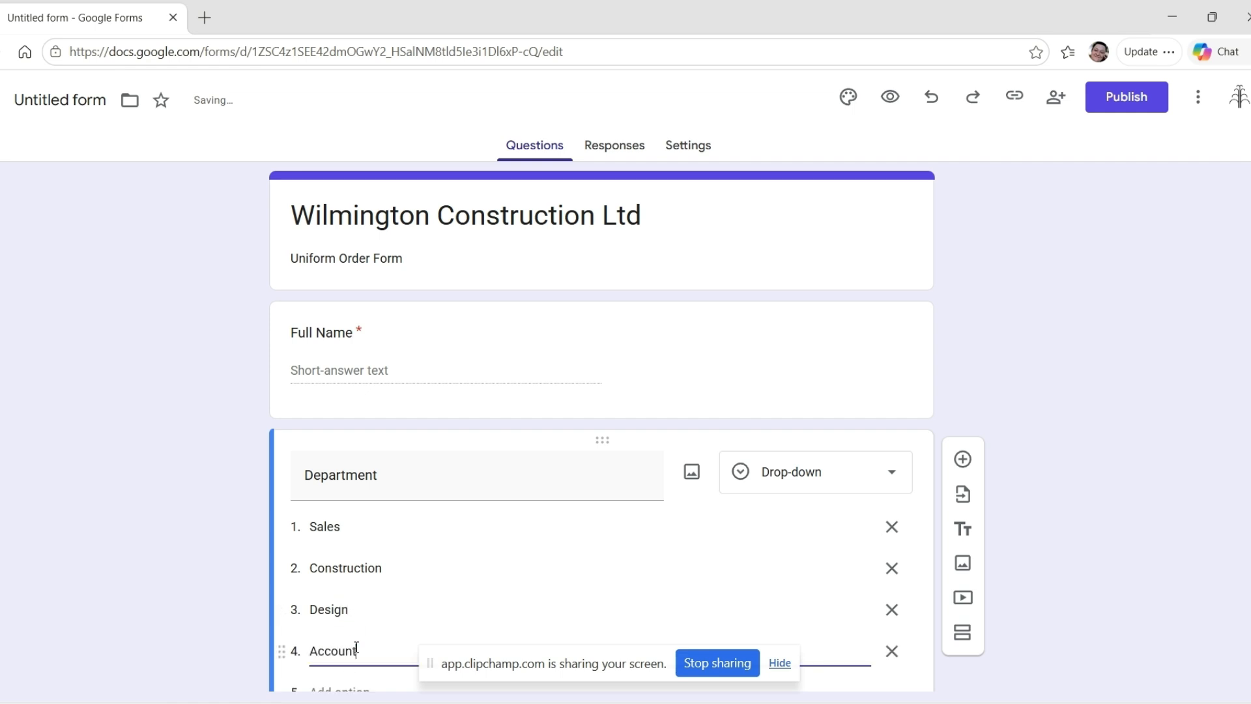
{"action": "type", "text": "s"}
{"action": "scroll", "coordinate": [483, 556], "scroll_direction": "down", "scroll_amount": 2}
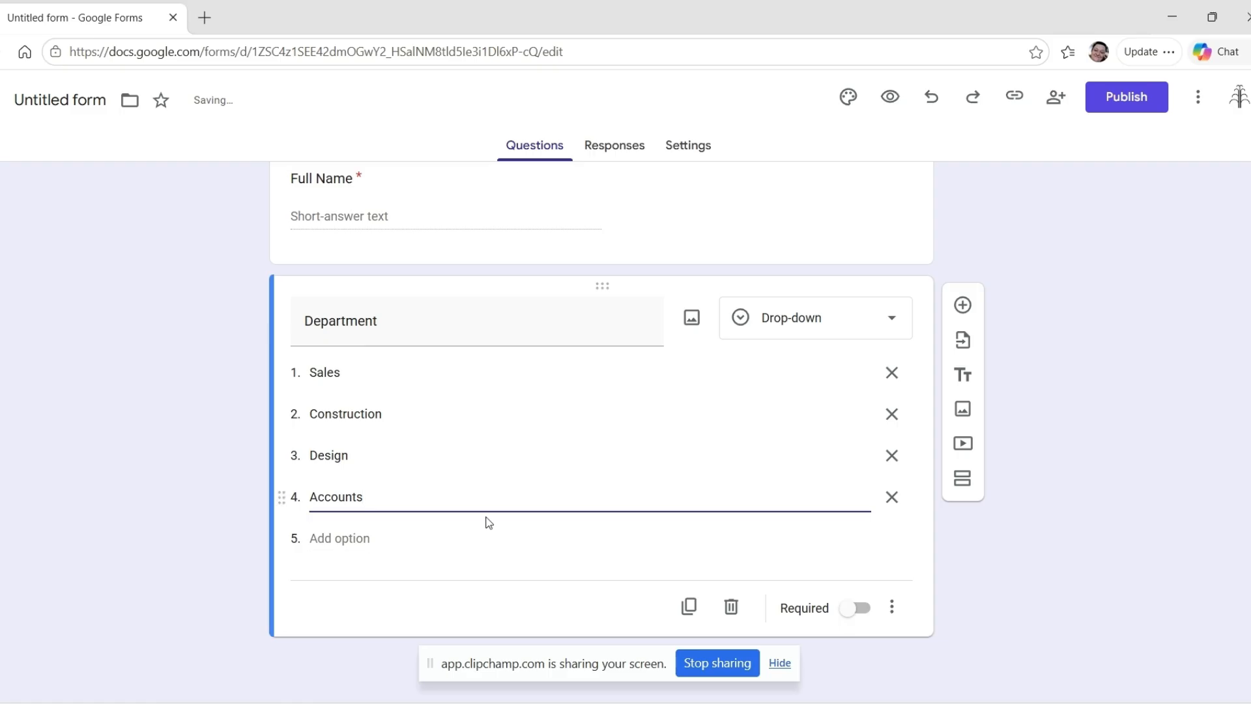
{"action": "left_click", "coordinate": [444, 594]}
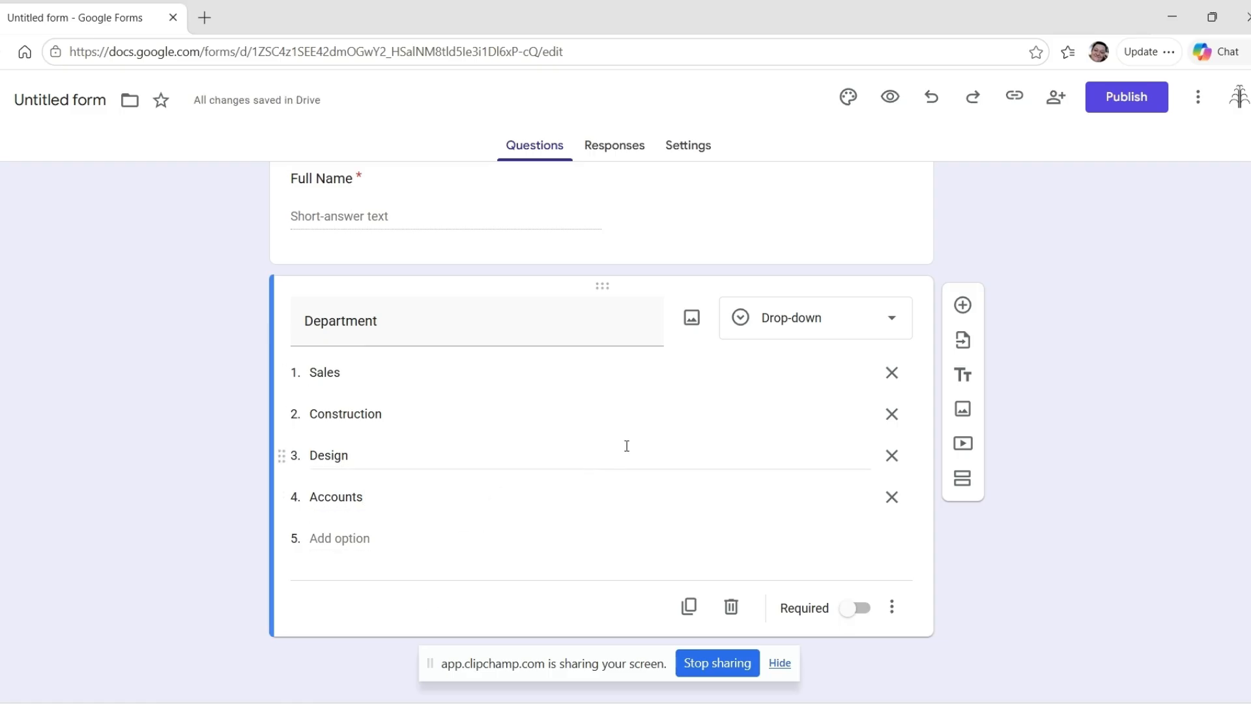
{"action": "left_click", "coordinate": [859, 610]}
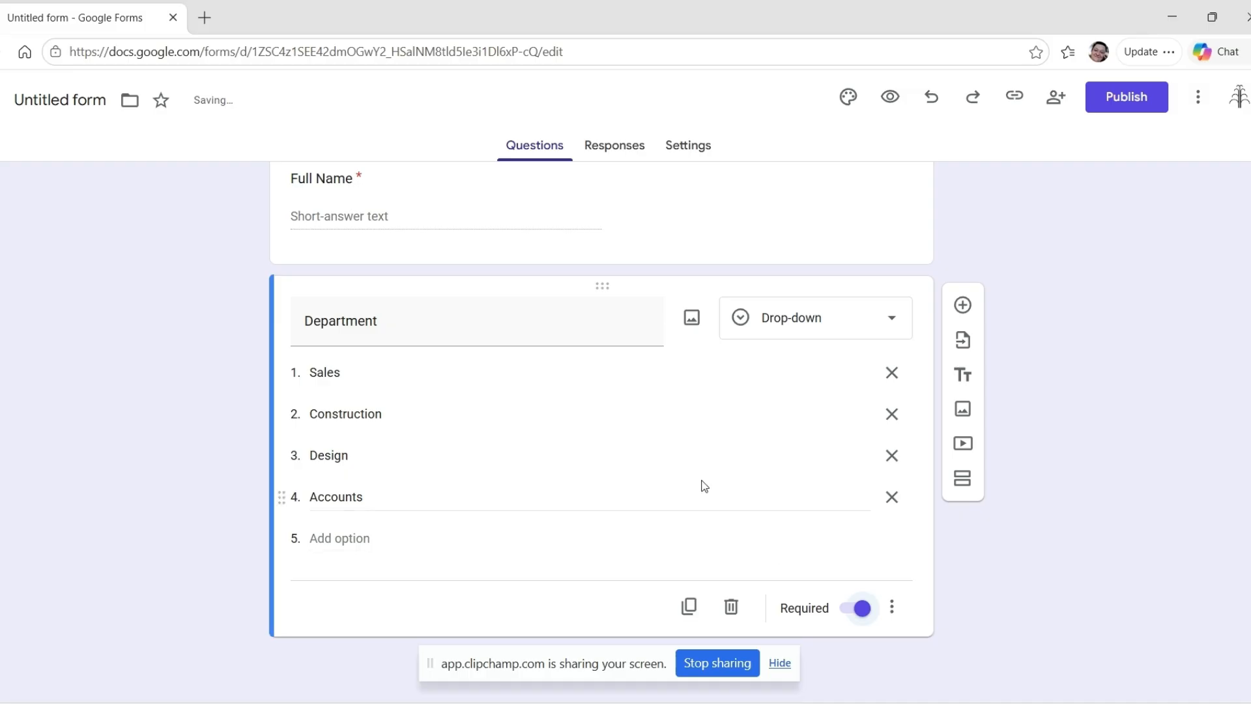
Step: Add a Checkboxes question titled "Are you a new starter?" below the Department question
{"action": "left_click", "coordinate": [963, 305]}
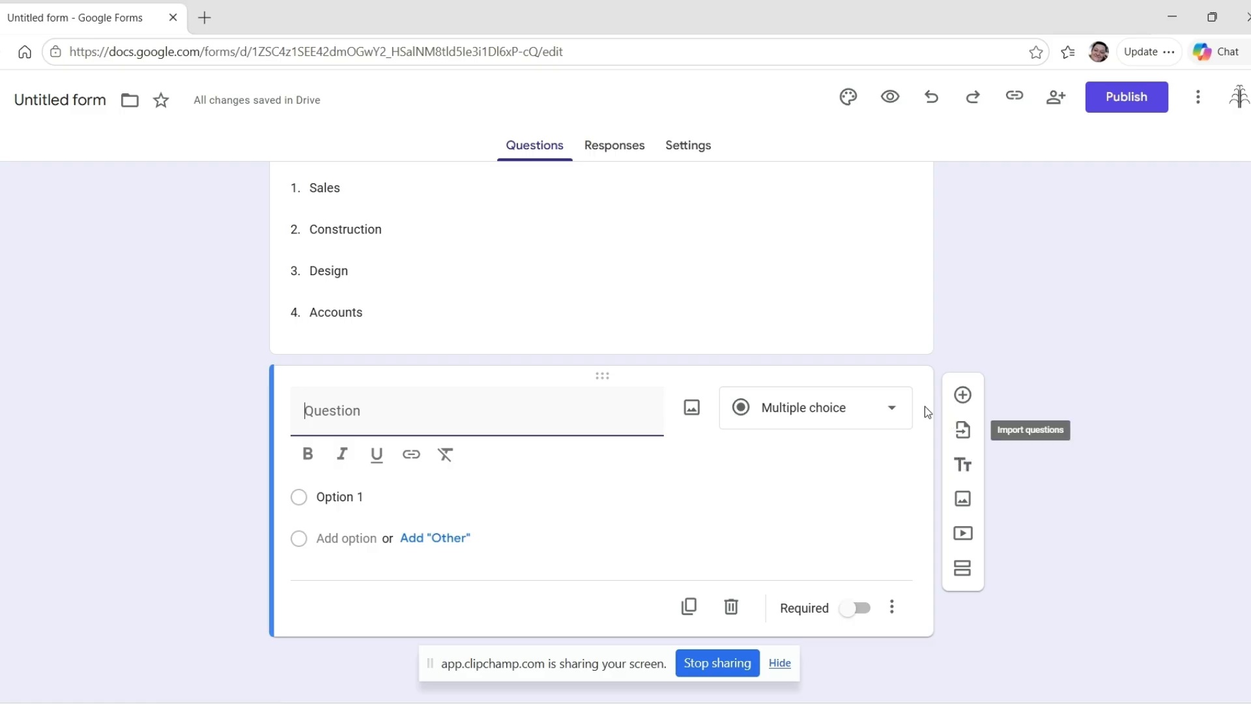
{"action": "left_click", "coordinate": [892, 409]}
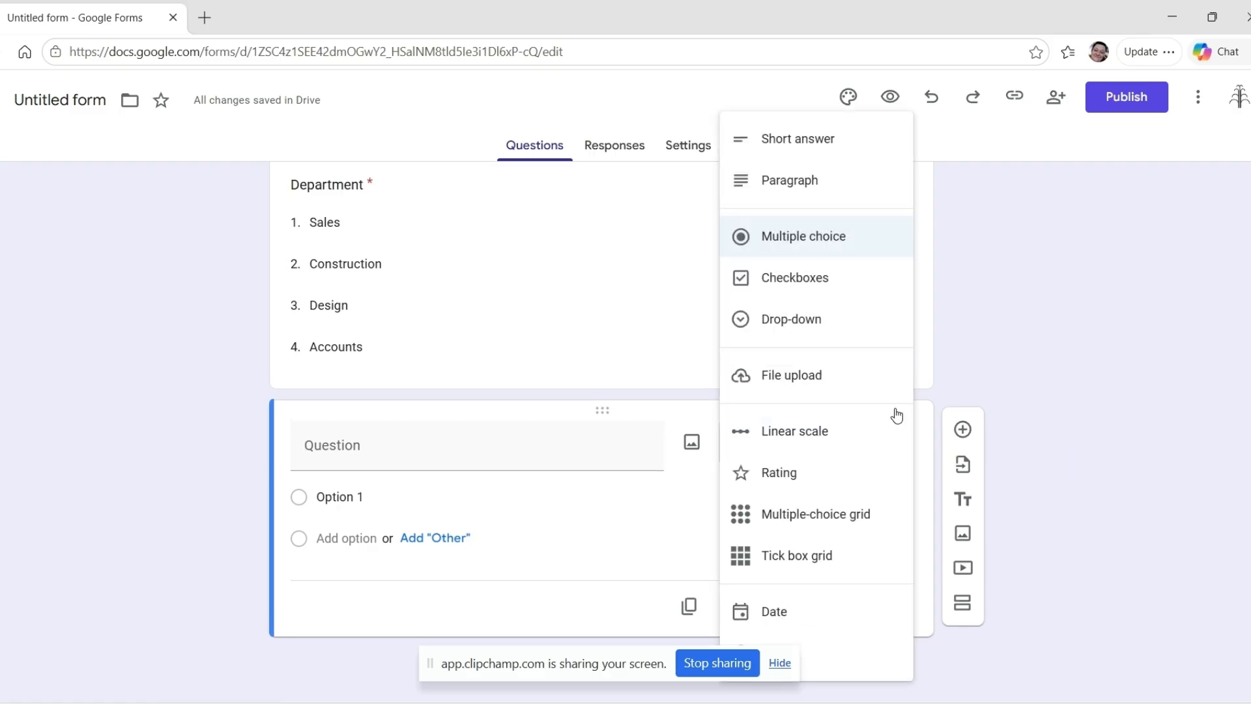
{"action": "left_click", "coordinate": [815, 280]}
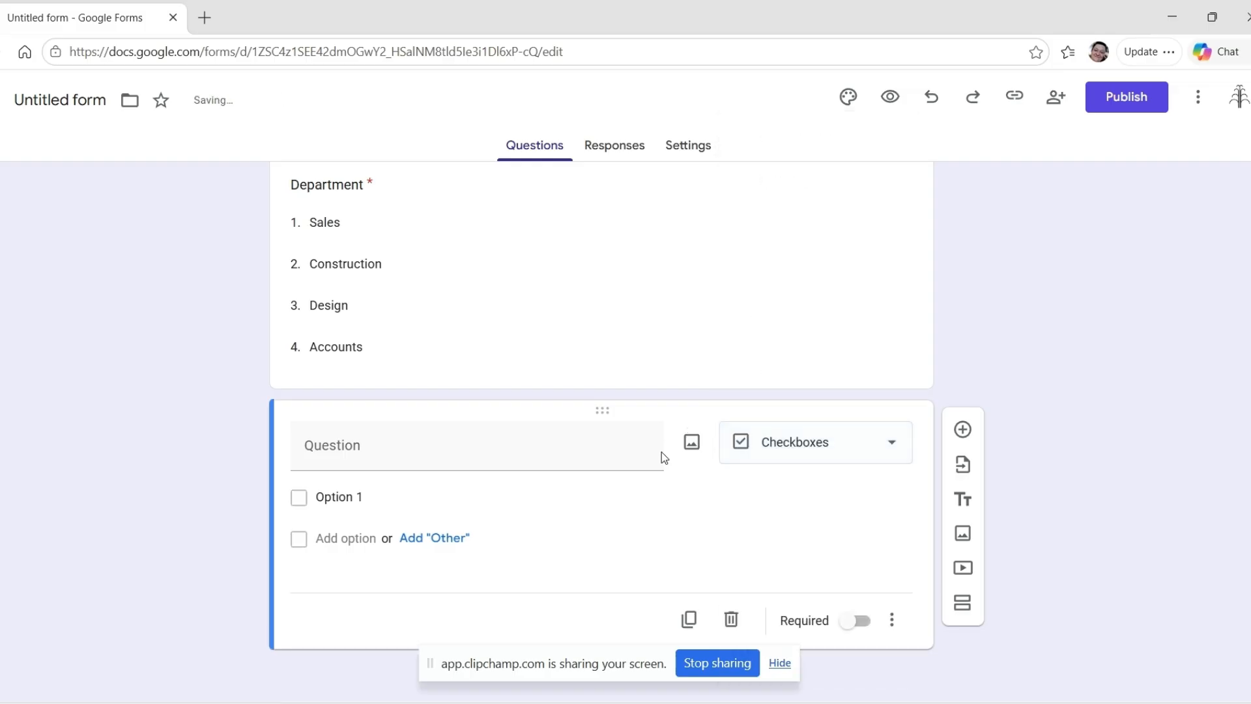
{"action": "left_click", "coordinate": [455, 461]}
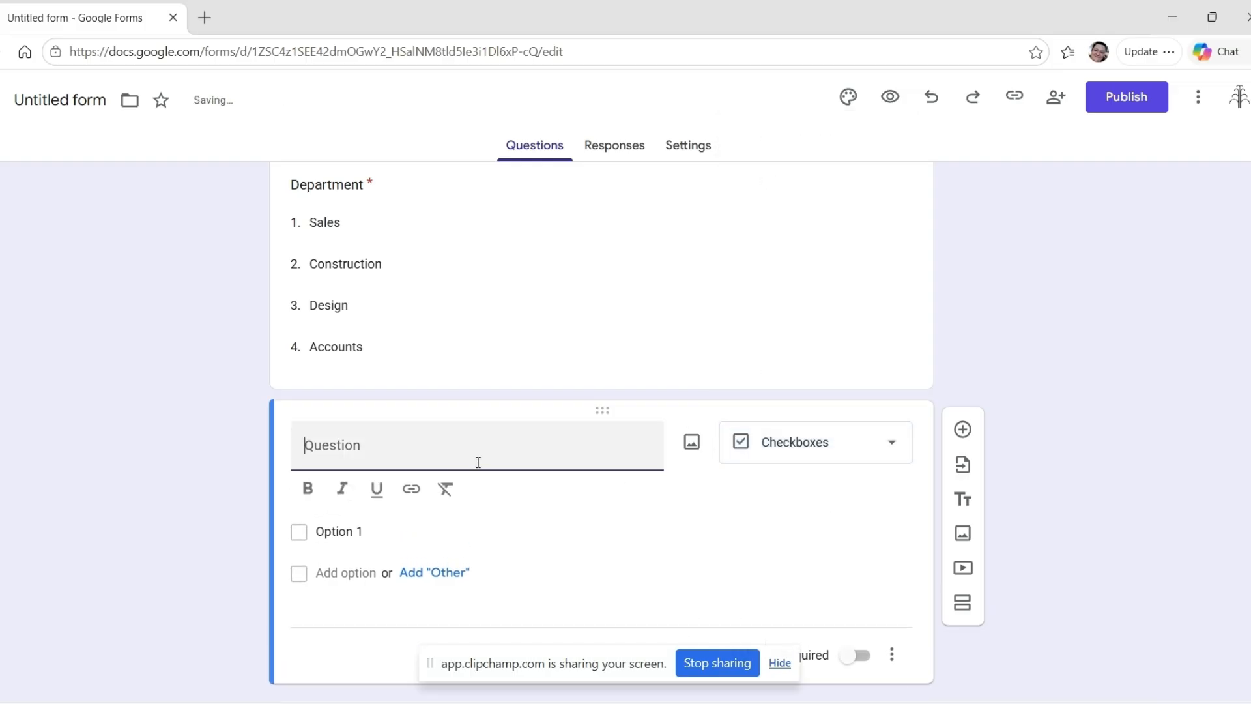
{"action": "type", "text": "Are you a new star"}
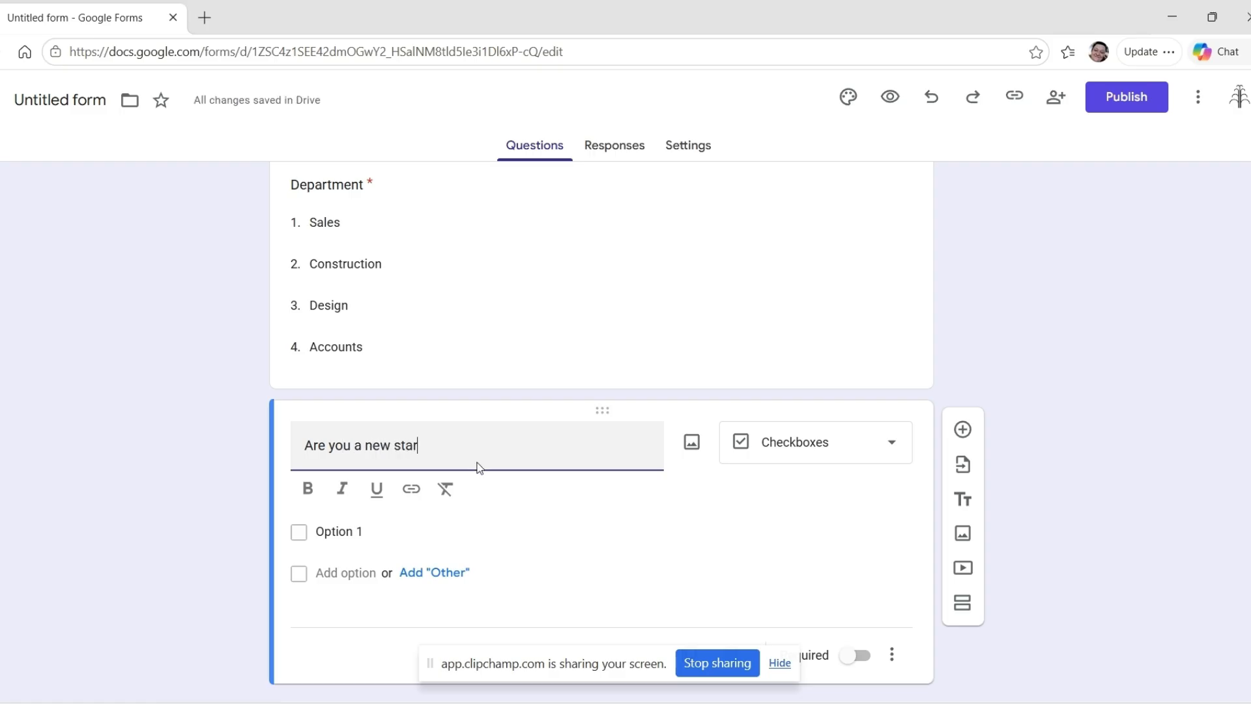
{"action": "key", "text": "BackSpace"}
{"action": "type", "text": "rter?"}
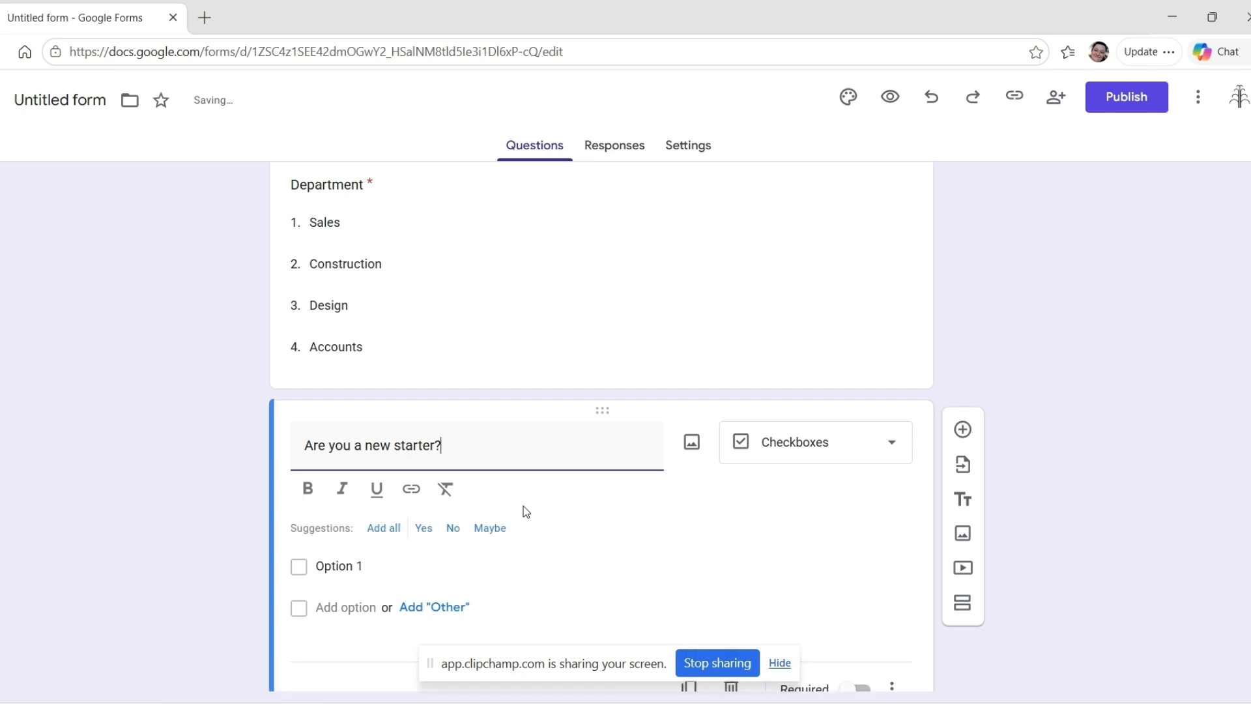
Step: Give the new starter question the options Yes and No
{"action": "left_click", "coordinate": [327, 560]}
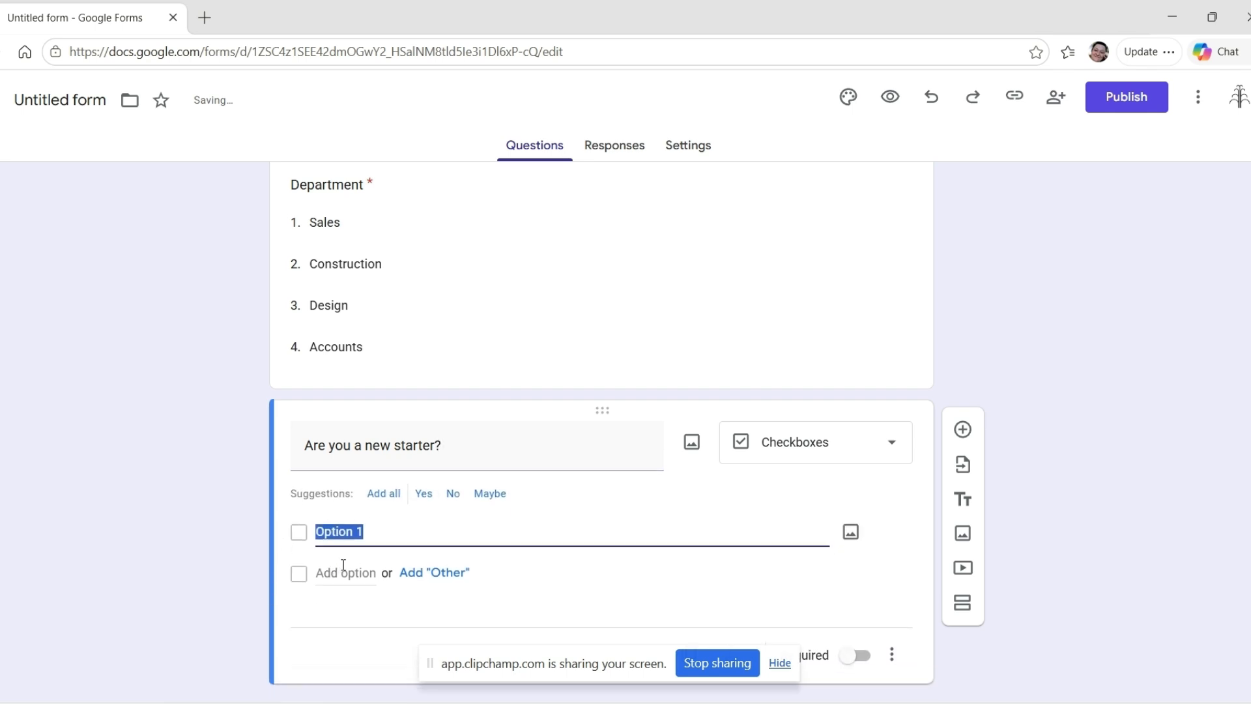
{"action": "type", "text": "Yes"}
{"action": "left_click", "coordinate": [358, 590]}
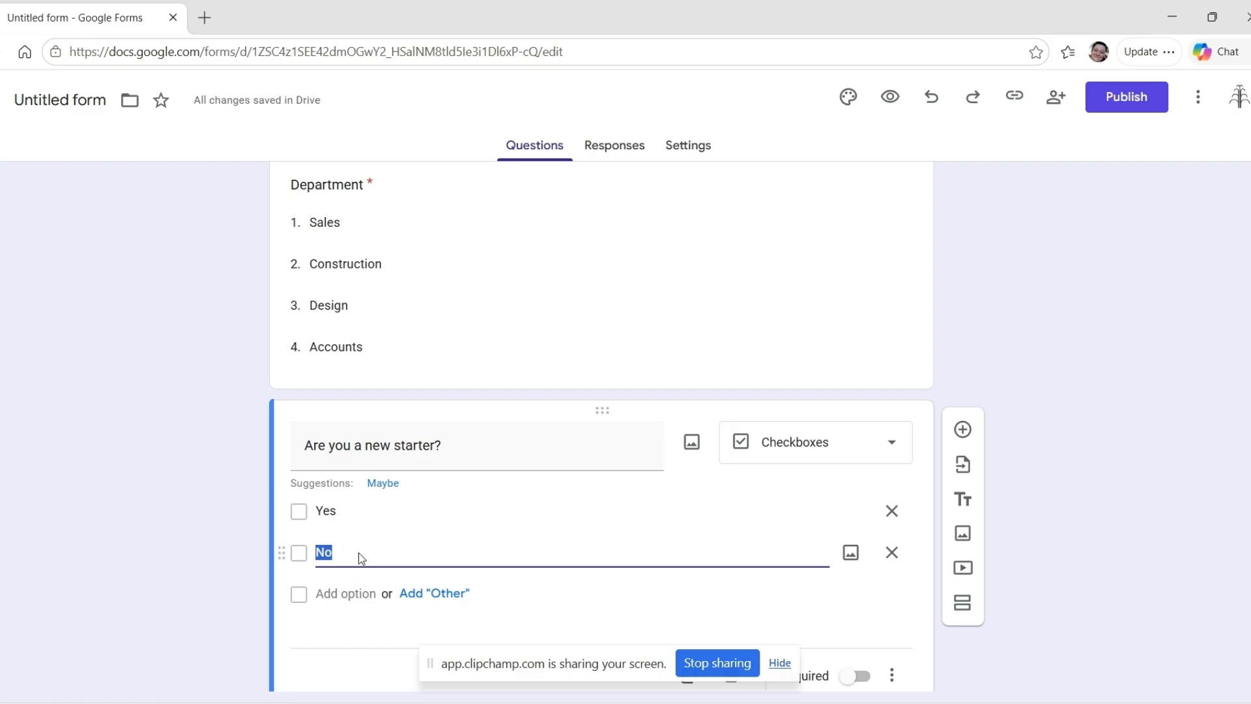
{"action": "left_click", "coordinate": [247, 595]}
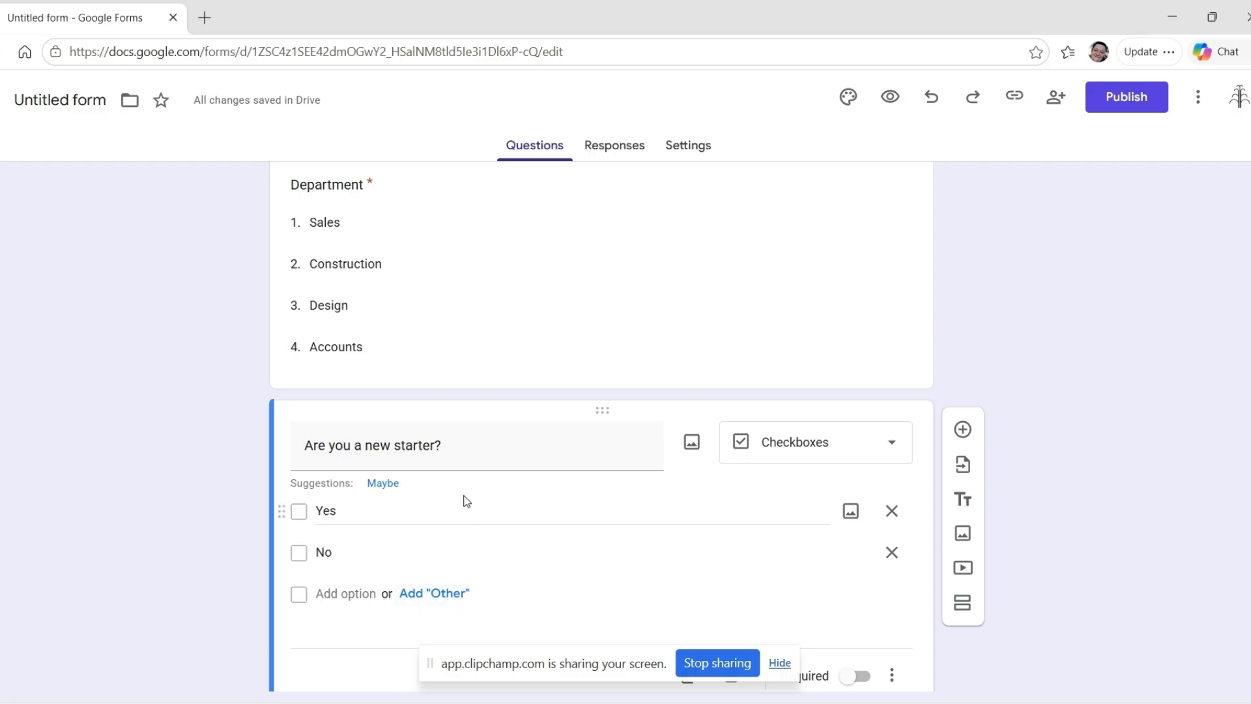
Step: Add a Date question titled "What date did you start?" below the new starter question
{"action": "scroll", "coordinate": [466, 501], "scroll_direction": "down", "scroll_amount": 1}
{"action": "left_click", "coordinate": [963, 362]}
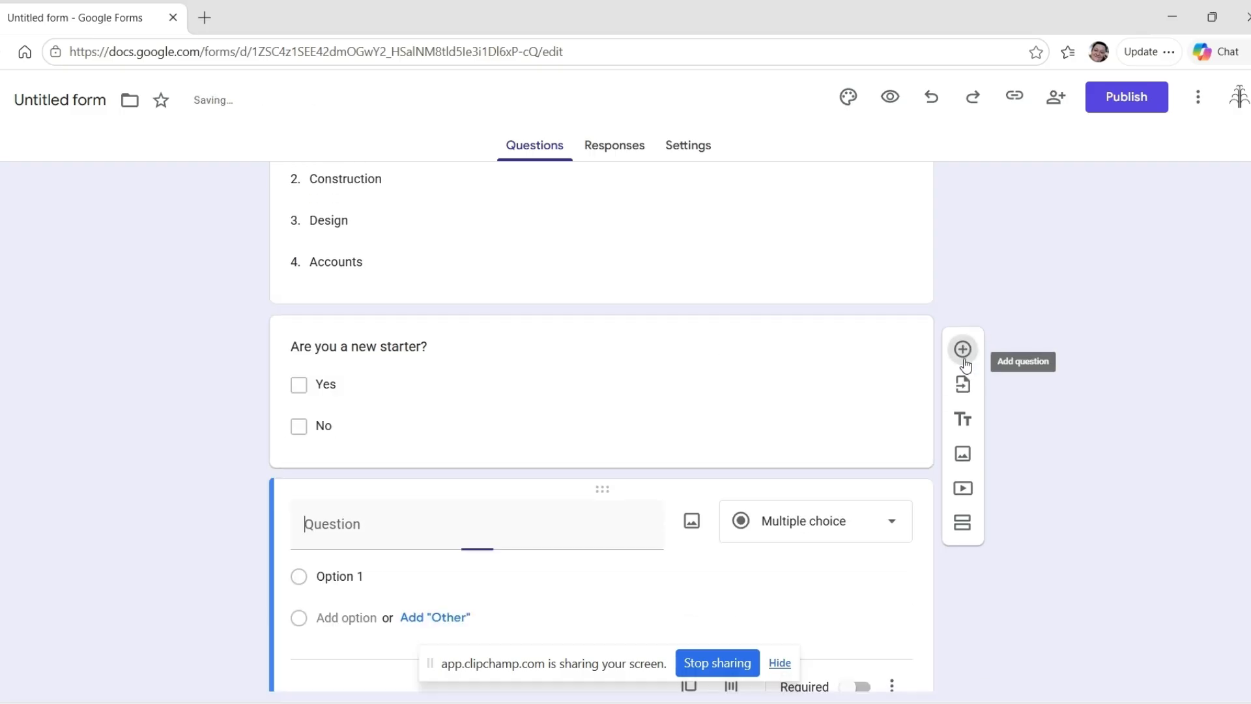
{"action": "left_click", "coordinate": [810, 417]}
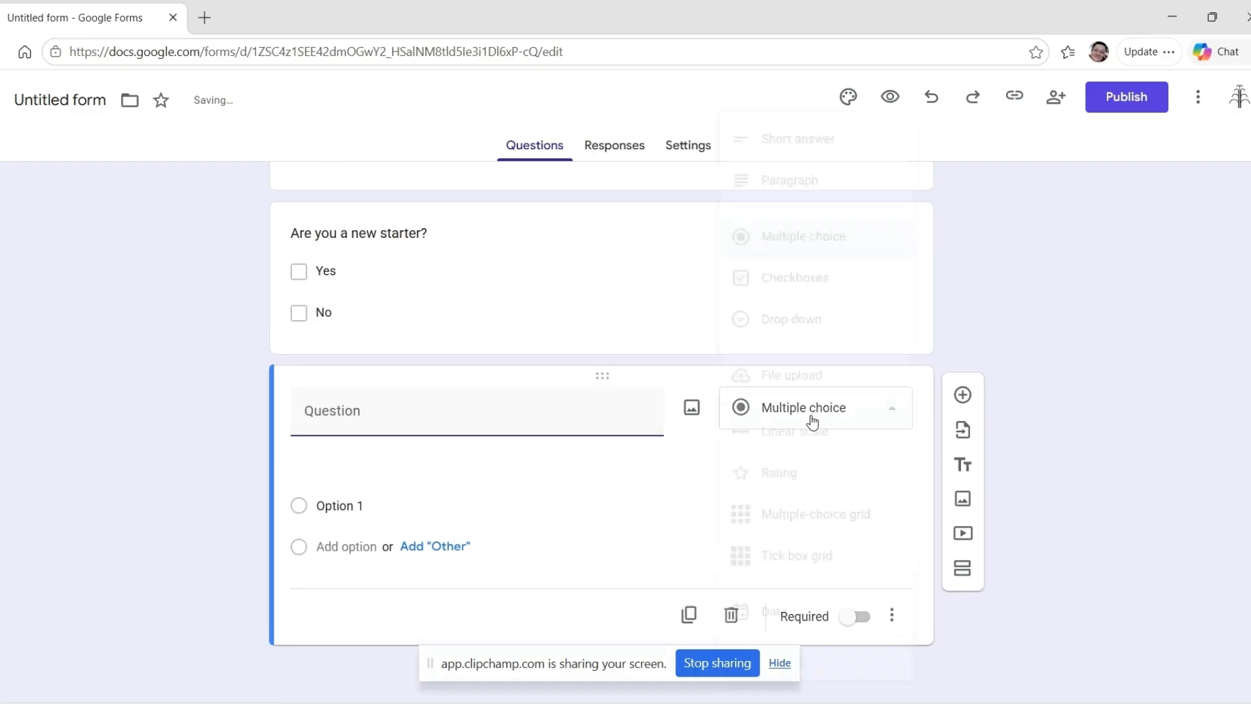
{"action": "left_click", "coordinate": [774, 609]}
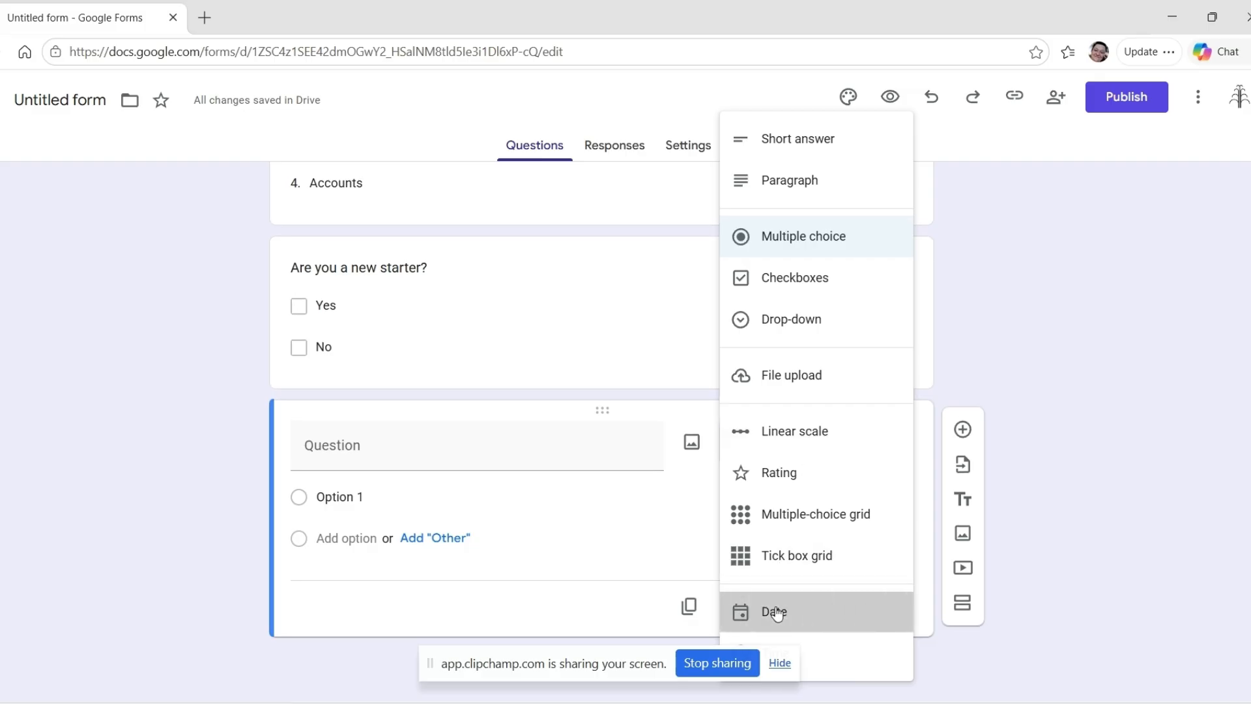
{"action": "left_click", "coordinate": [351, 489]}
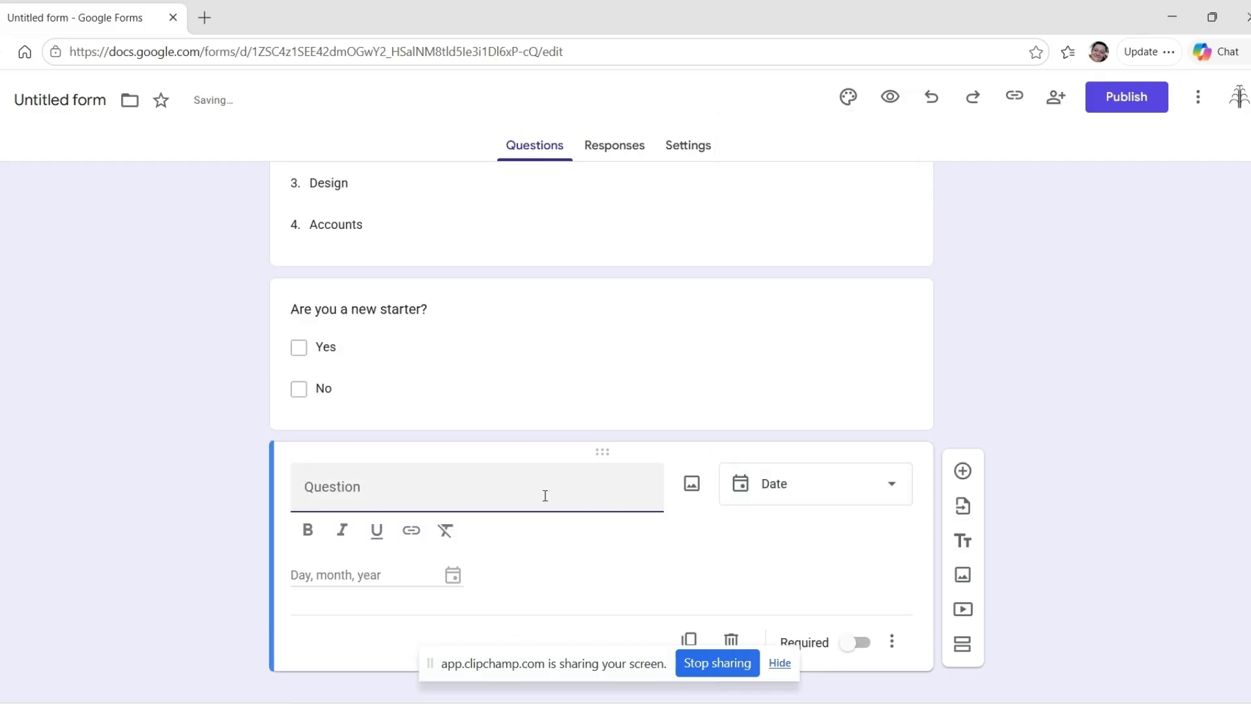
{"action": "type", "text": "What date did you s"}
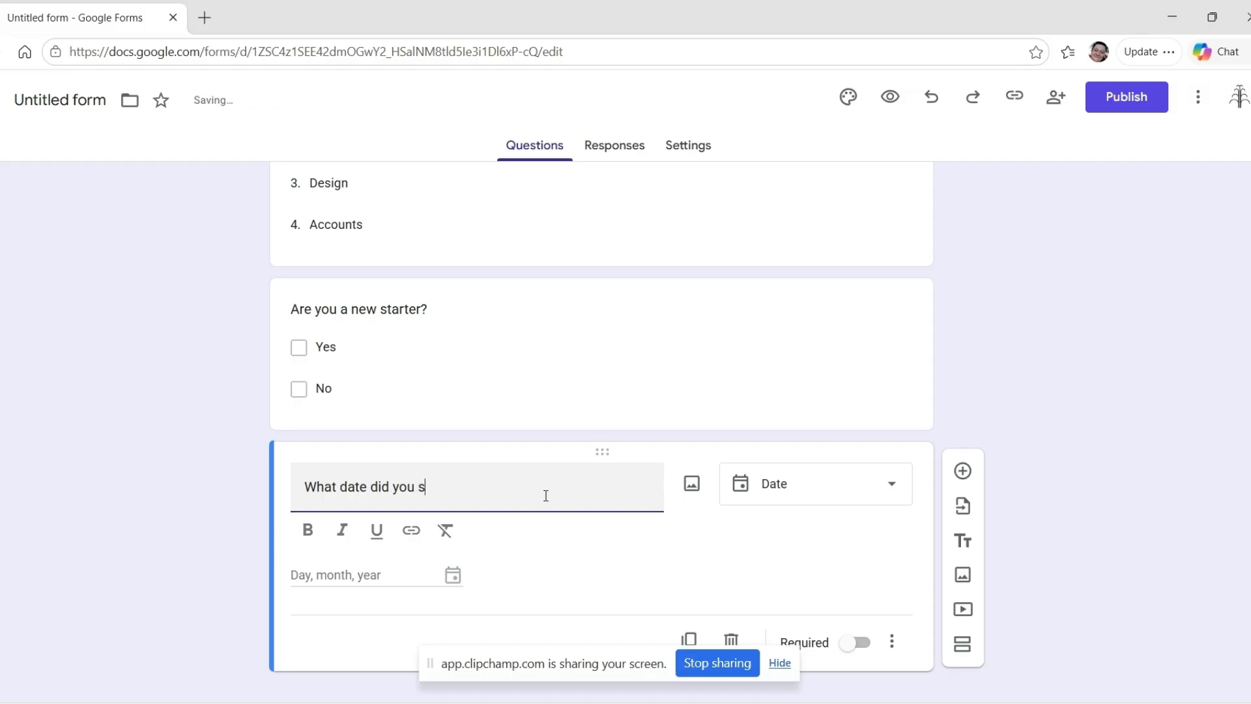
{"action": "type", "text": "tart"}
{"action": "left_click", "coordinate": [446, 582]}
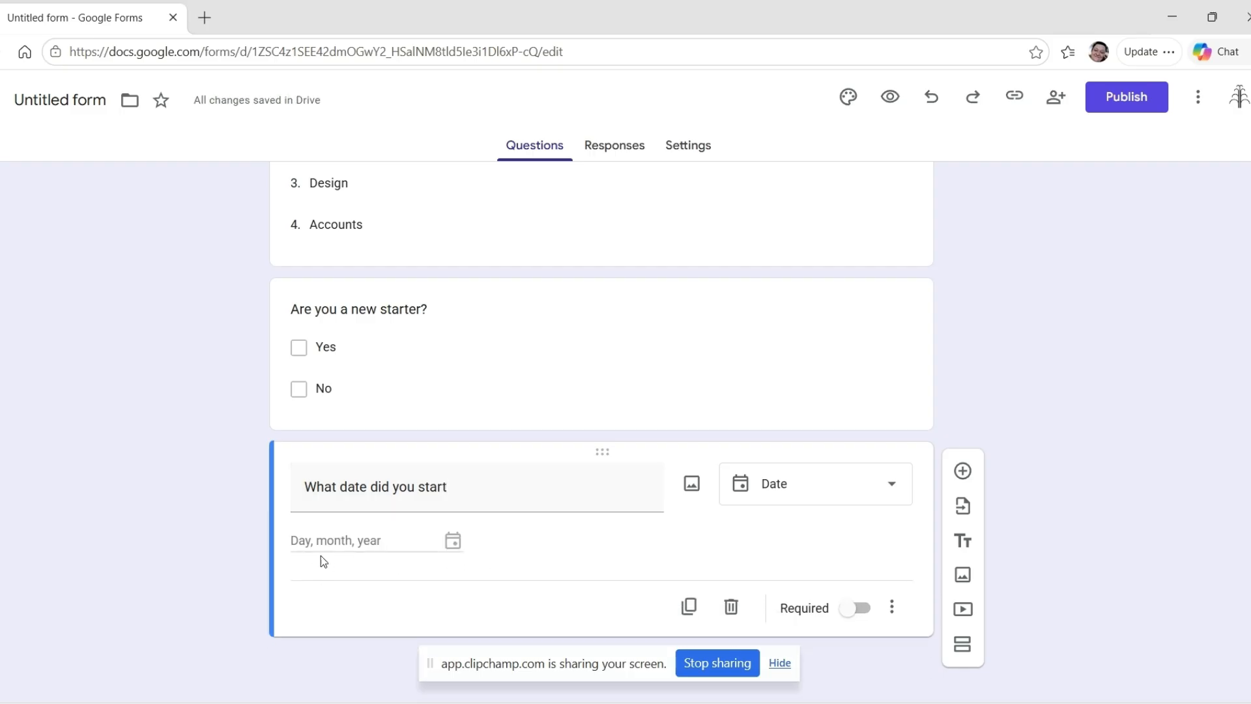
{"action": "triple_click", "coordinate": [467, 496]}
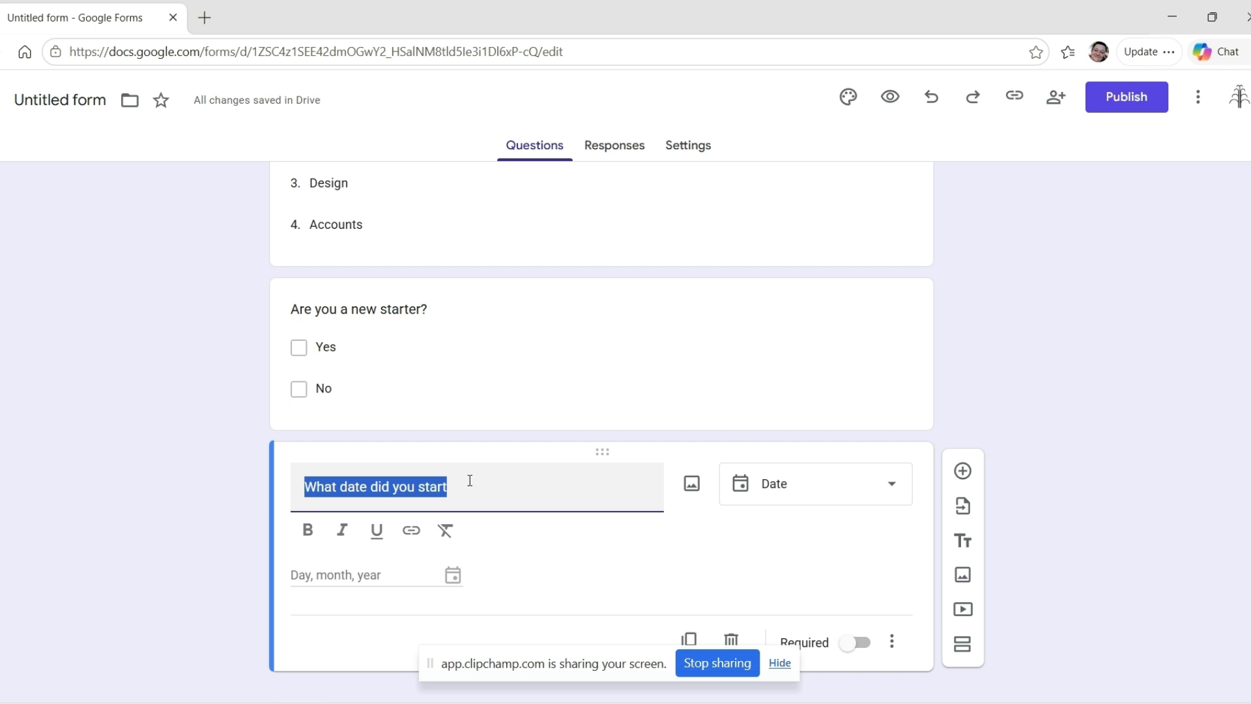
{"action": "left_click", "coordinate": [471, 481]}
{"action": "type", "text": "?"}
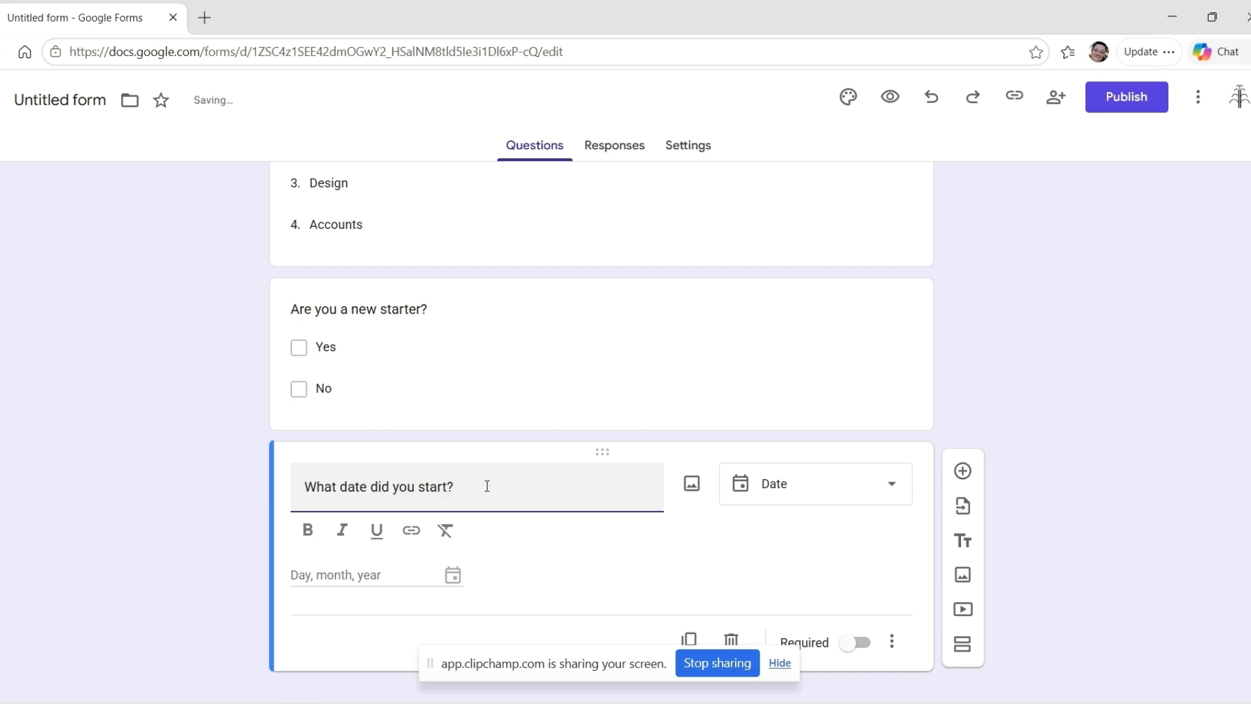
Step: Add a second section to the form after the start date question
{"action": "scroll", "coordinate": [551, 541], "scroll_direction": "down", "scroll_amount": 1}
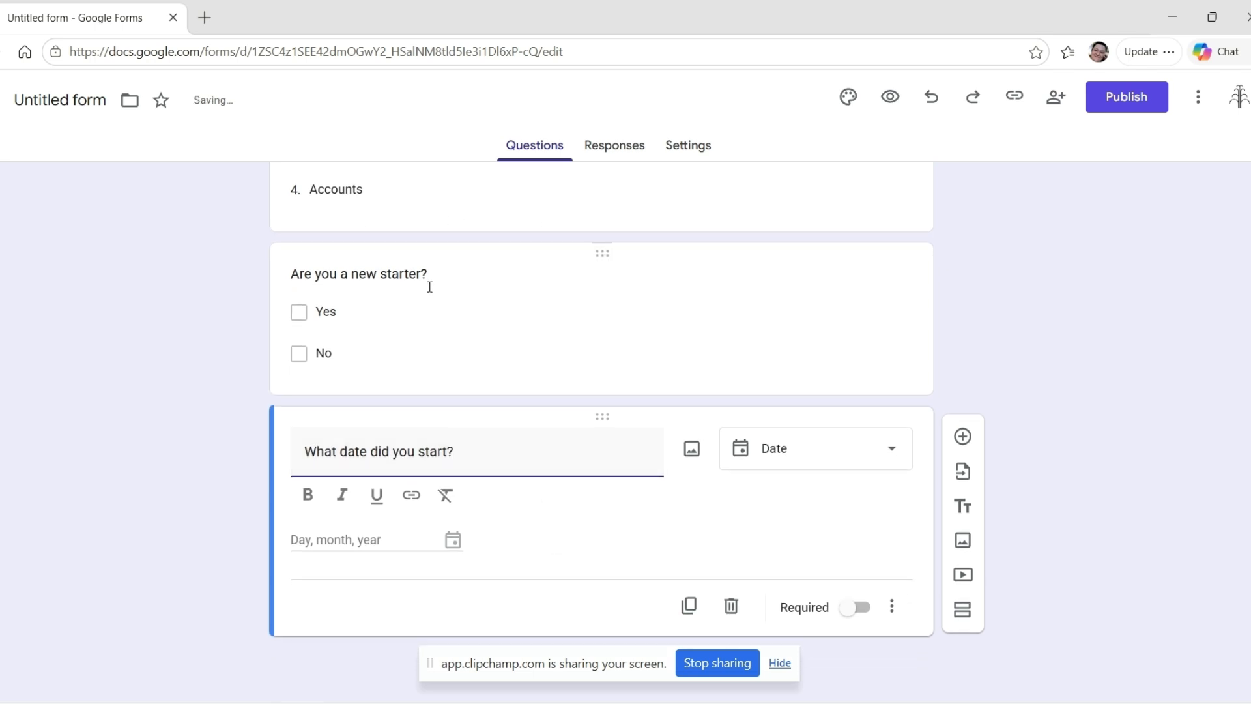
{"action": "scroll", "coordinate": [530, 410], "scroll_direction": "up", "scroll_amount": 7}
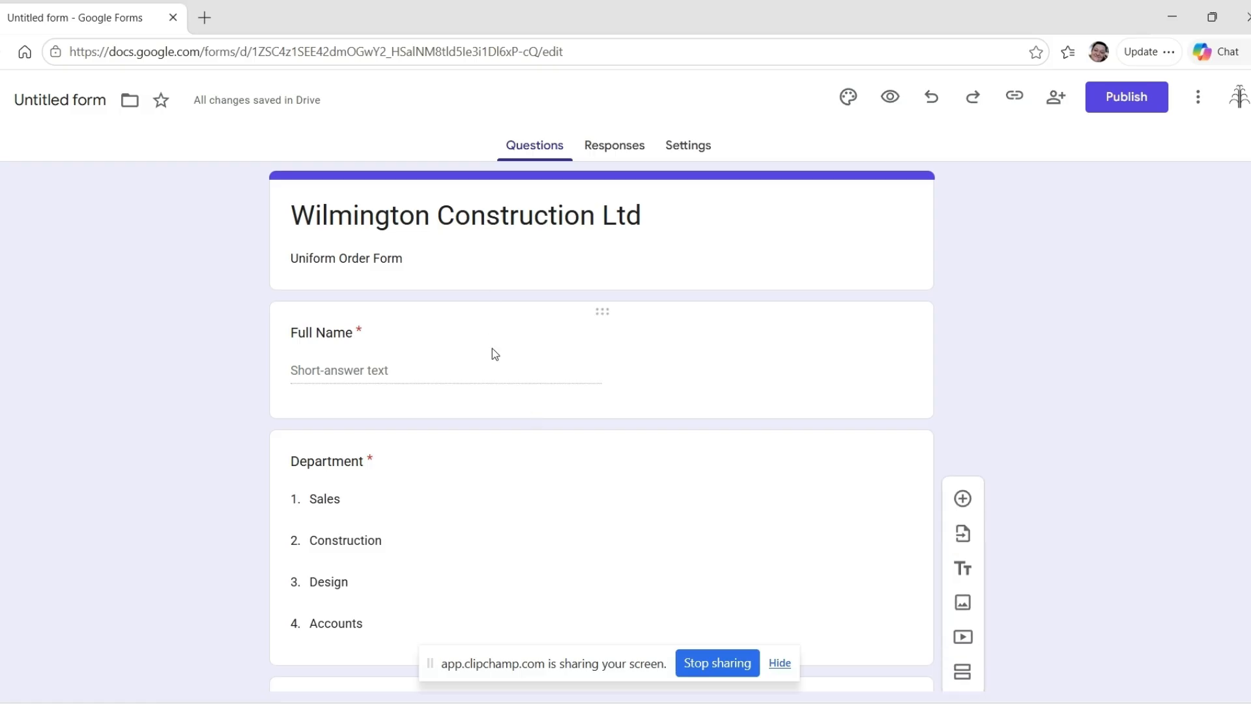
{"action": "scroll", "coordinate": [494, 385], "scroll_direction": "down", "scroll_amount": 7}
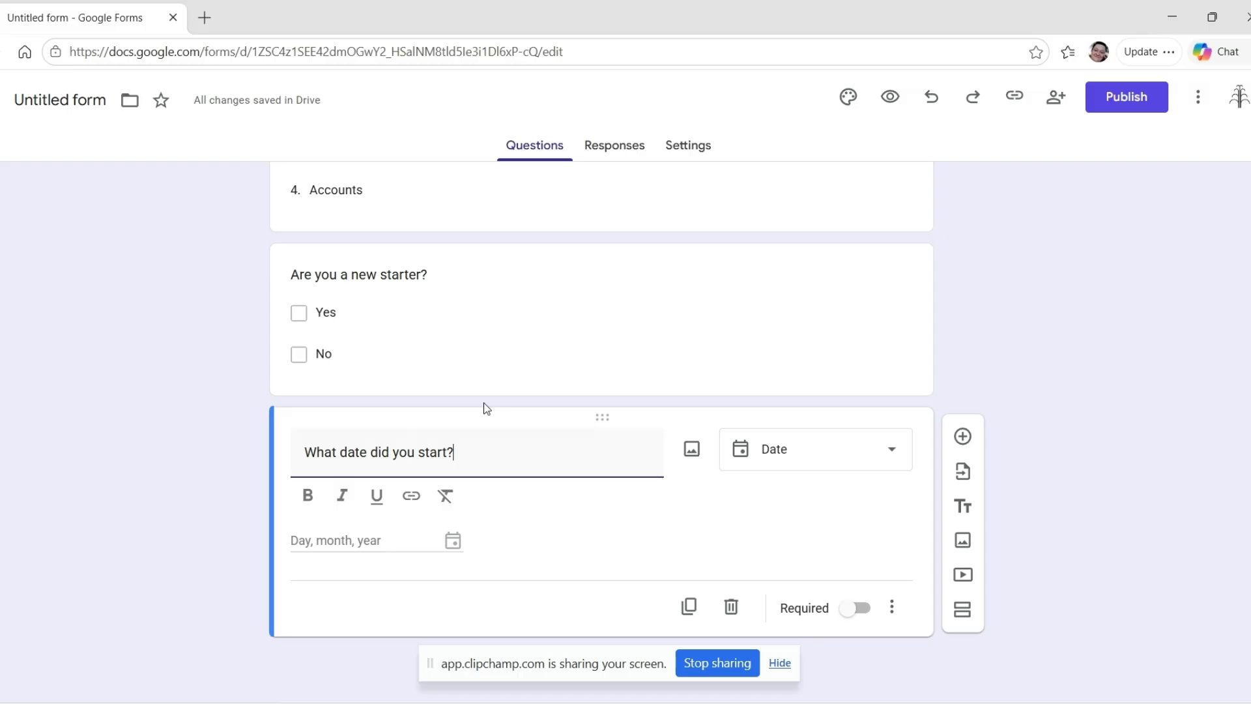
{"action": "left_click", "coordinate": [968, 612]}
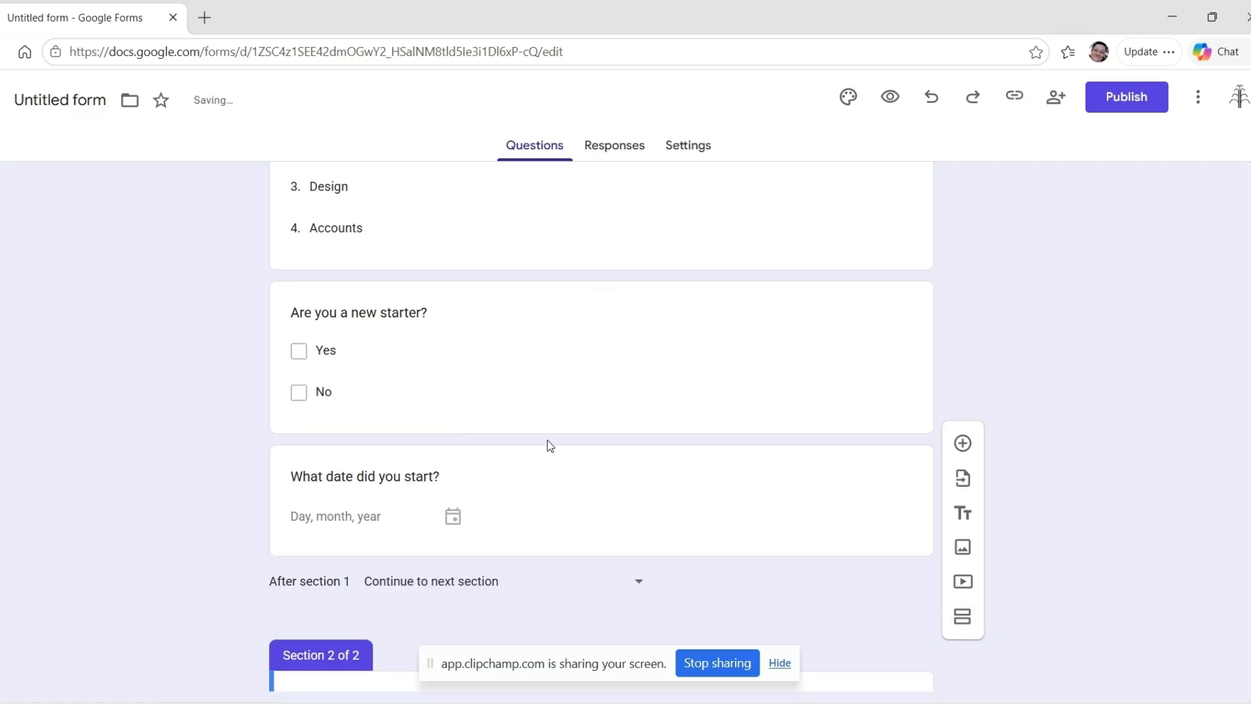
{"action": "scroll", "coordinate": [551, 430], "scroll_direction": "up", "scroll_amount": 7}
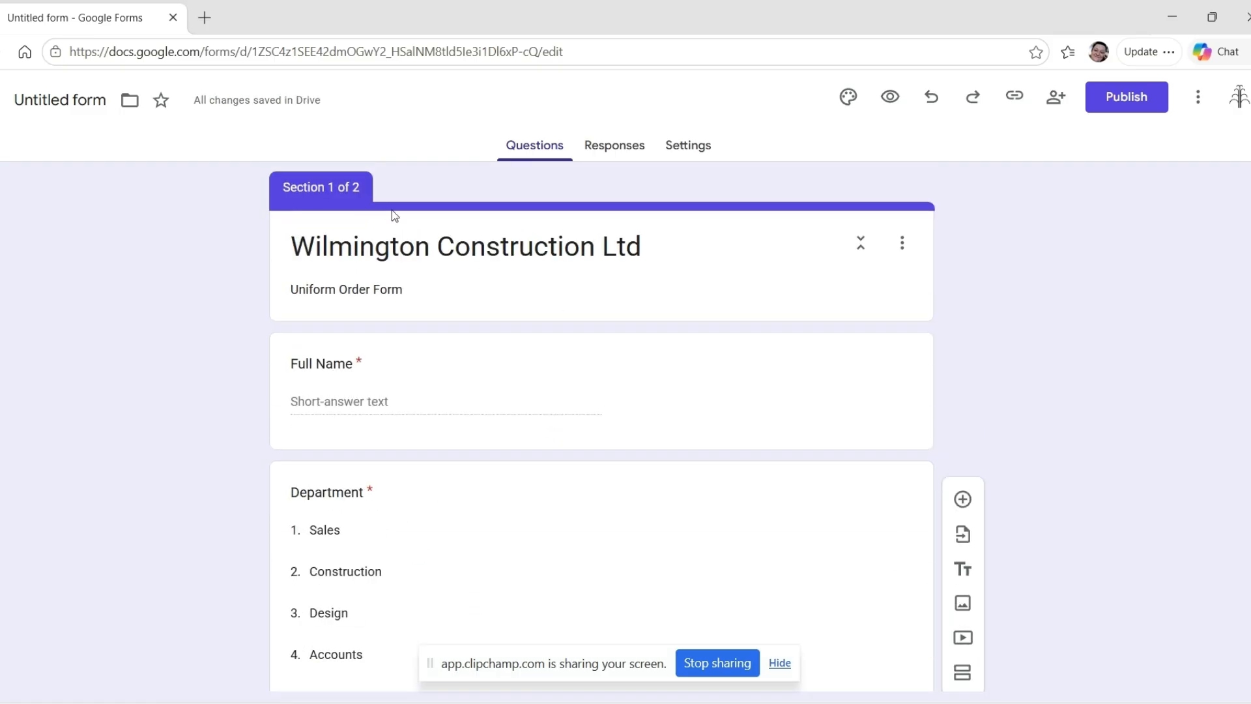
{"action": "scroll", "coordinate": [503, 366], "scroll_direction": "down", "scroll_amount": 8}
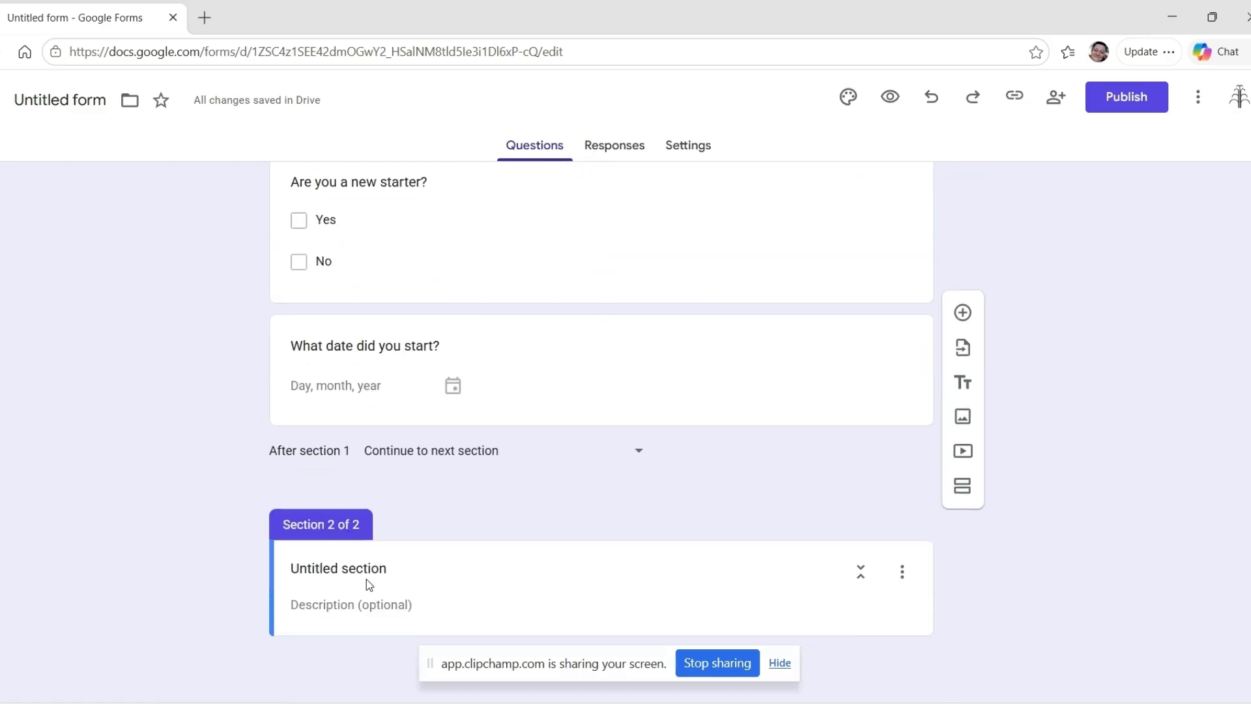
Step: Title the untitled second section "Uniform Order Section"
{"action": "left_click", "coordinate": [366, 577]}
{"action": "left_click_drag", "start_coordinate": [391, 568], "coordinate": [277, 566]}
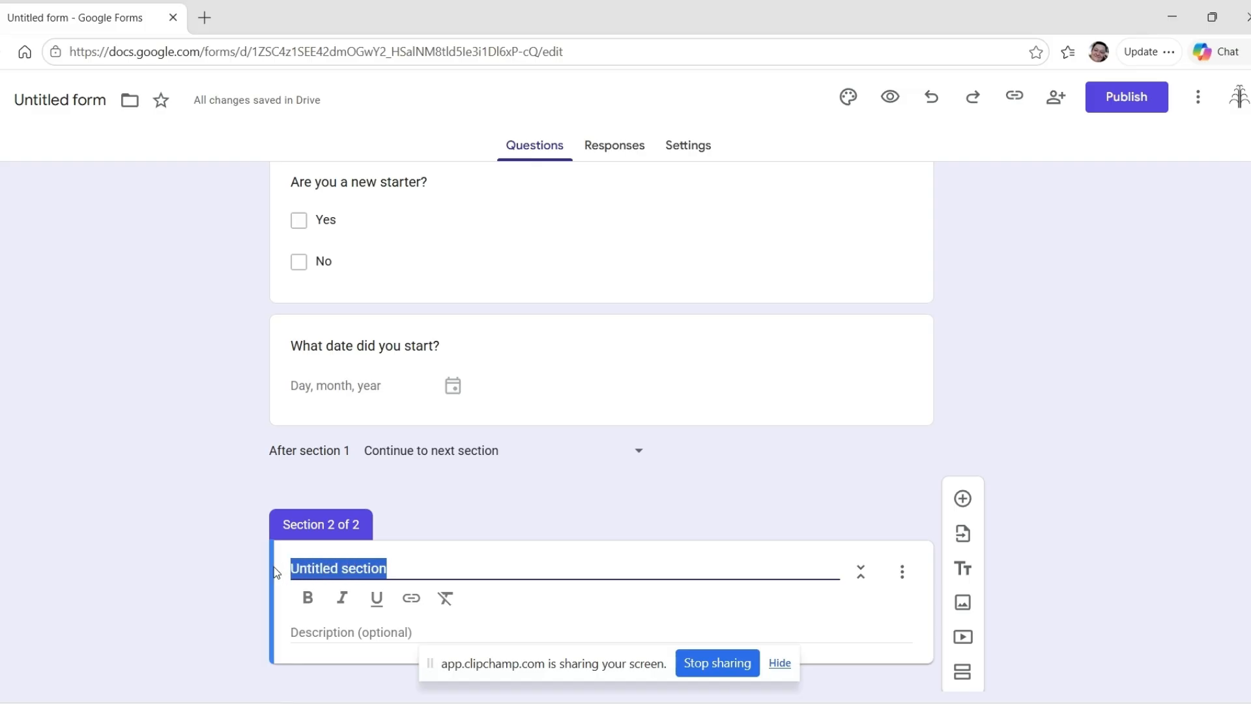
{"action": "type", "text": "Uniform"}
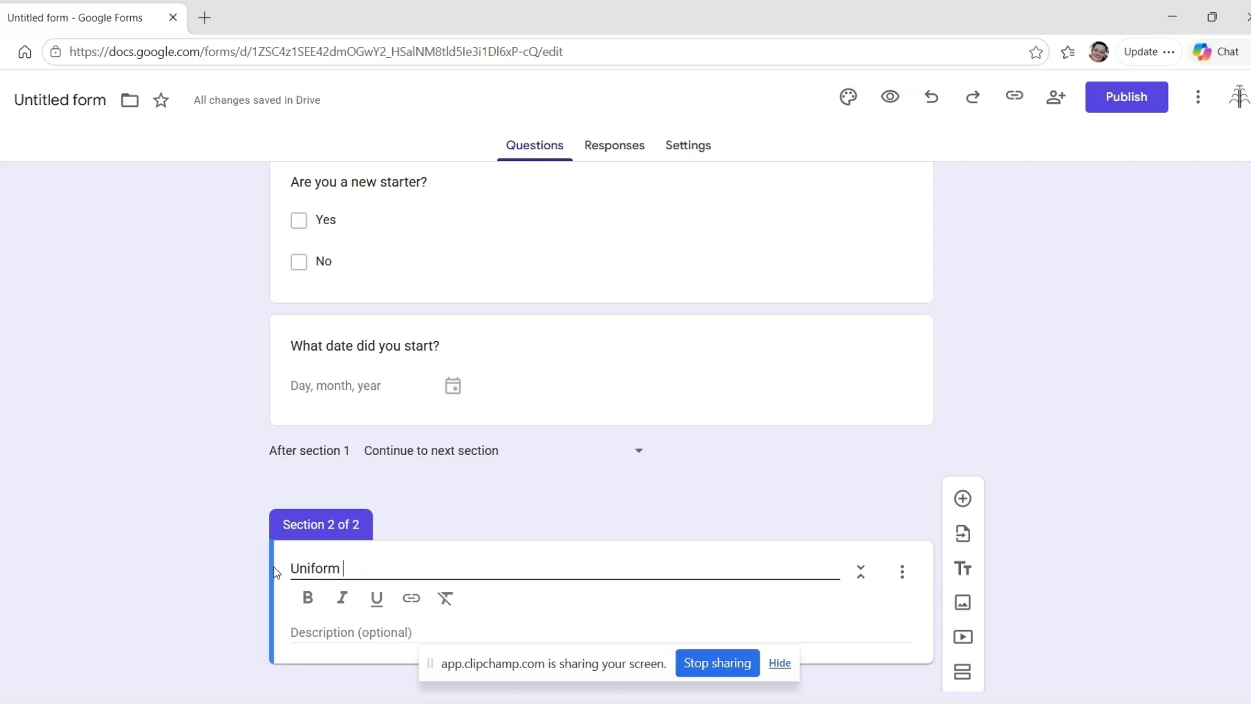
{"action": "type", "text": " Order Section"}
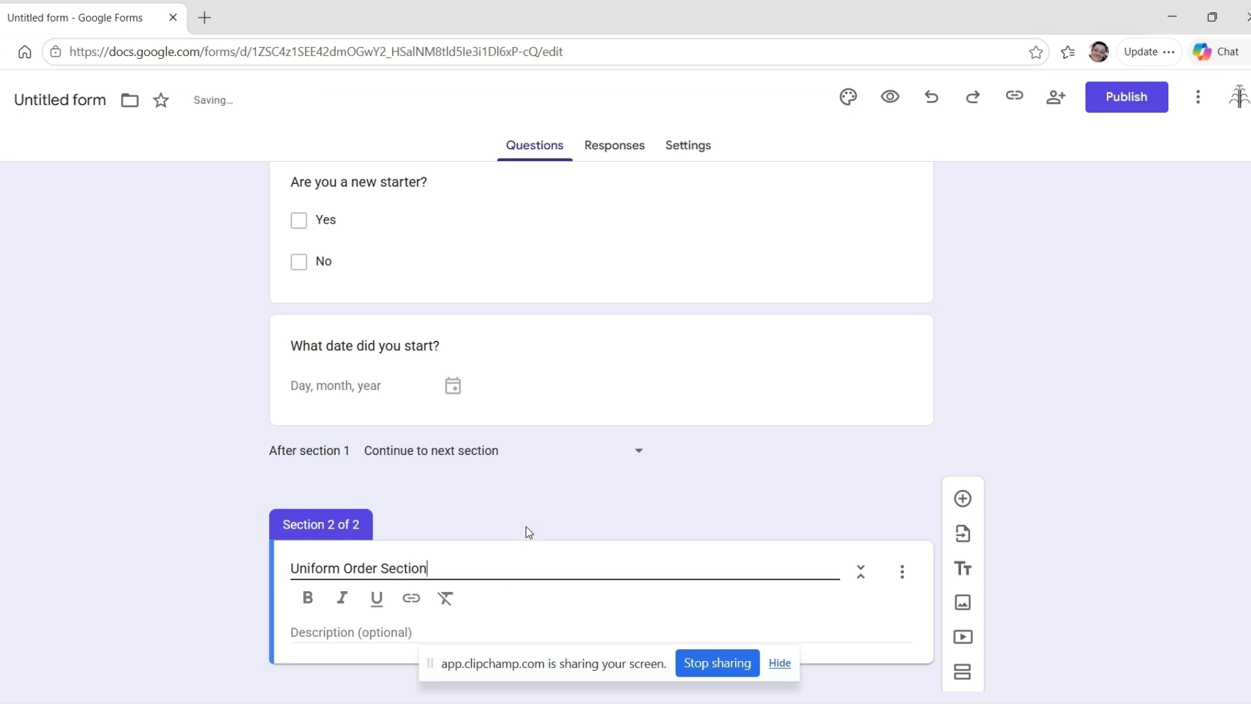
{"action": "left_click", "coordinate": [526, 528]}
{"action": "left_click", "coordinate": [544, 562]}
Step: Add a Multiple-choice grid question titled "Hi Vis Vest" to the Uniform Order Section
{"action": "scroll", "coordinate": [563, 553], "scroll_direction": "down", "scroll_amount": 1}
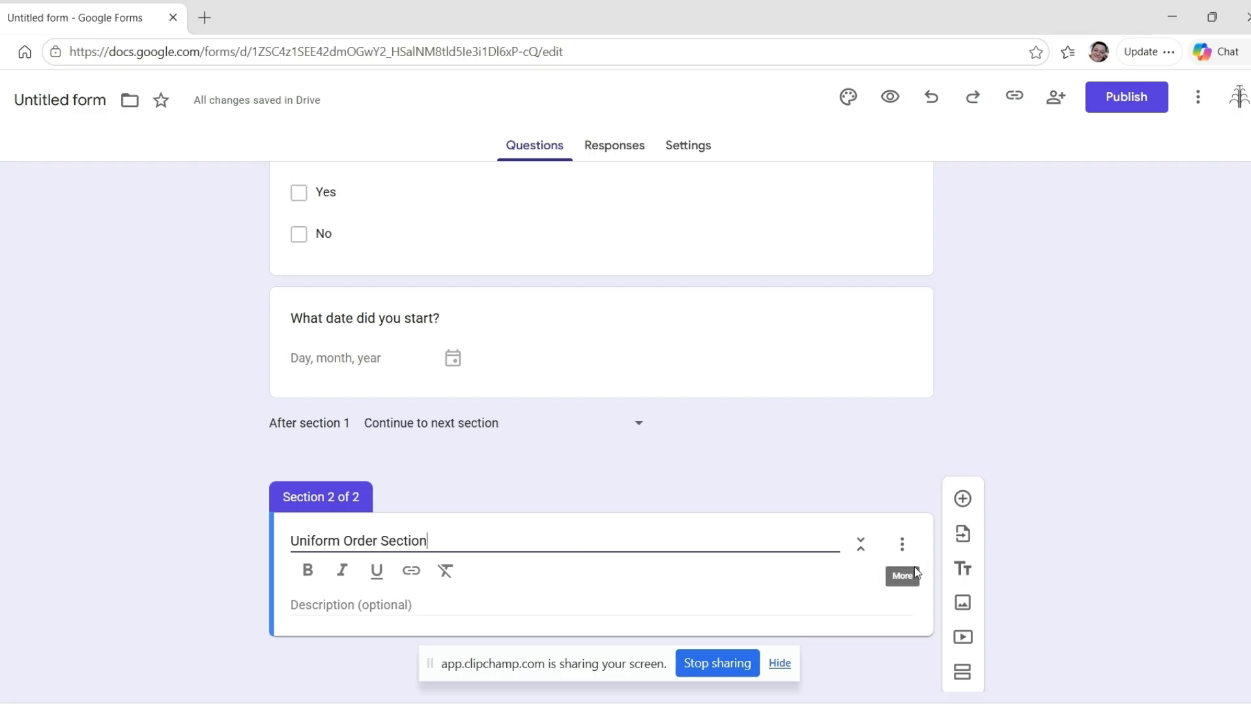
{"action": "left_click", "coordinate": [963, 499]}
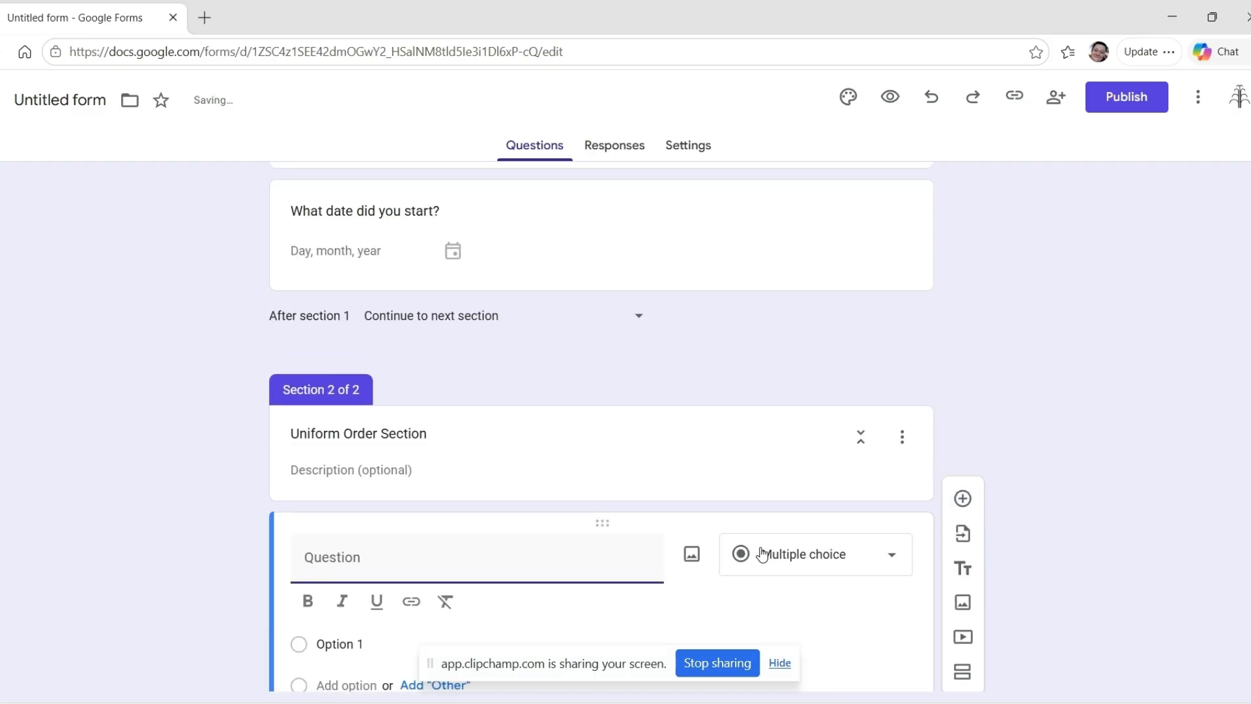
{"action": "left_click", "coordinate": [873, 424]}
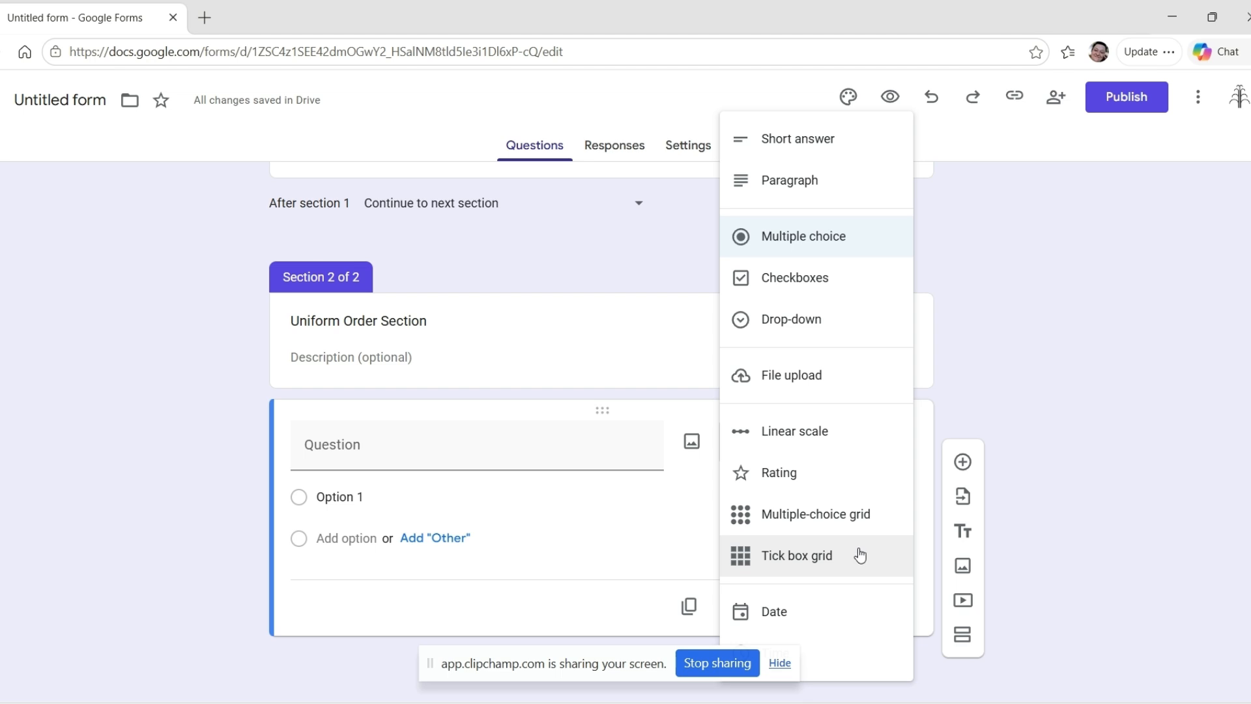
{"action": "left_click", "coordinate": [841, 528]}
{"action": "left_click", "coordinate": [382, 447]}
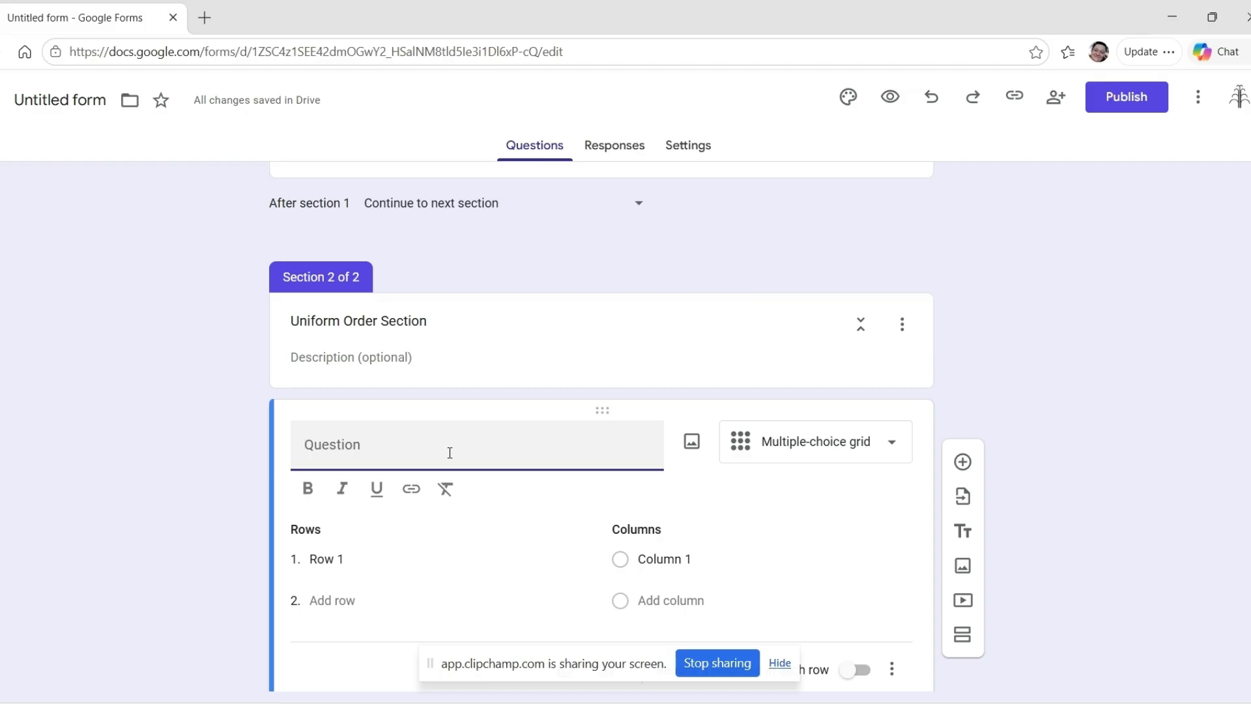
{"action": "type", "text": "Hi Vis"}
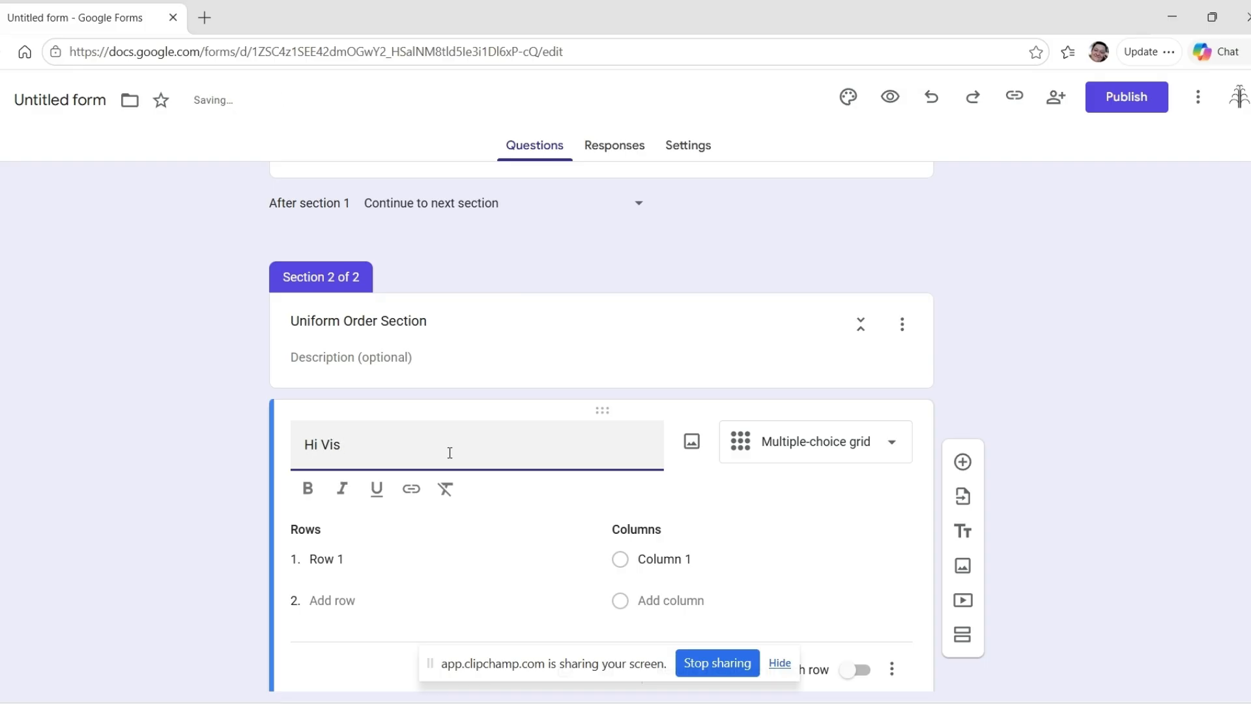
{"action": "type", "text": " Vest"}
Step: Upload the "Hi Vis Vest Orange" picture from the uniform exercise folder into the Hi Vis Vest question and select the inserted image
{"action": "left_click", "coordinate": [693, 447]}
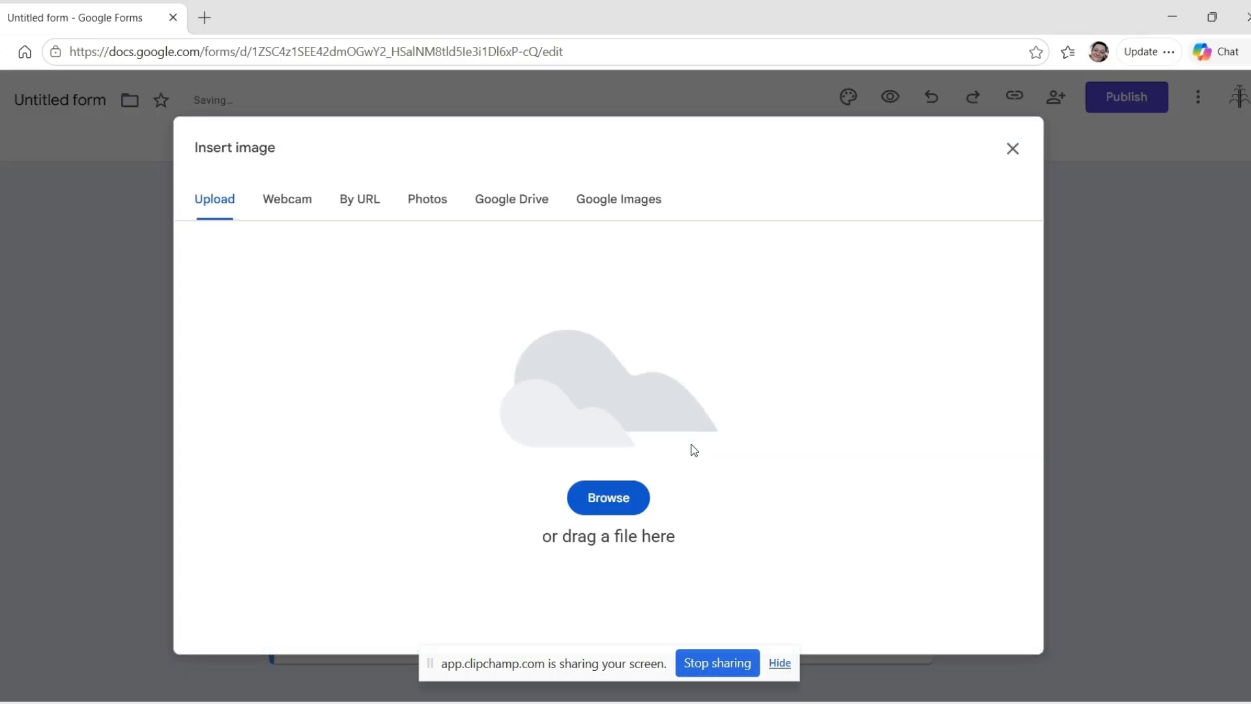
{"action": "left_click", "coordinate": [604, 491]}
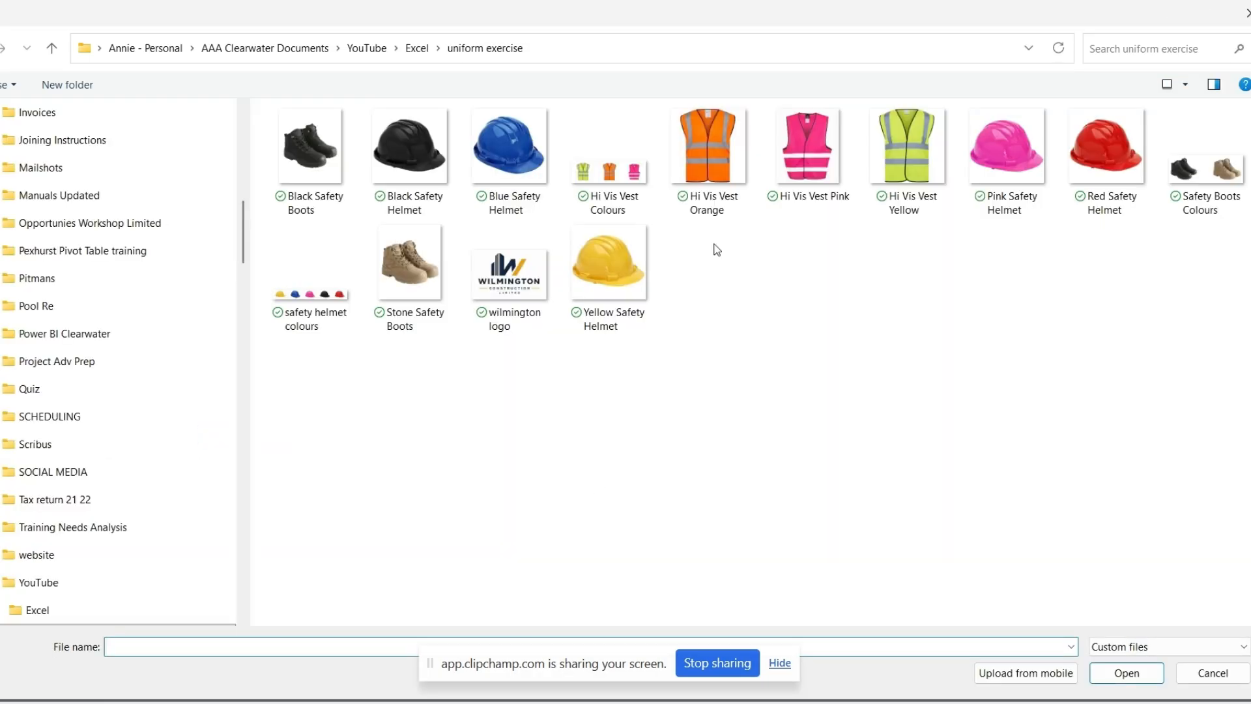
{"action": "left_click", "coordinate": [727, 163]}
{"action": "left_click", "coordinate": [1133, 675]}
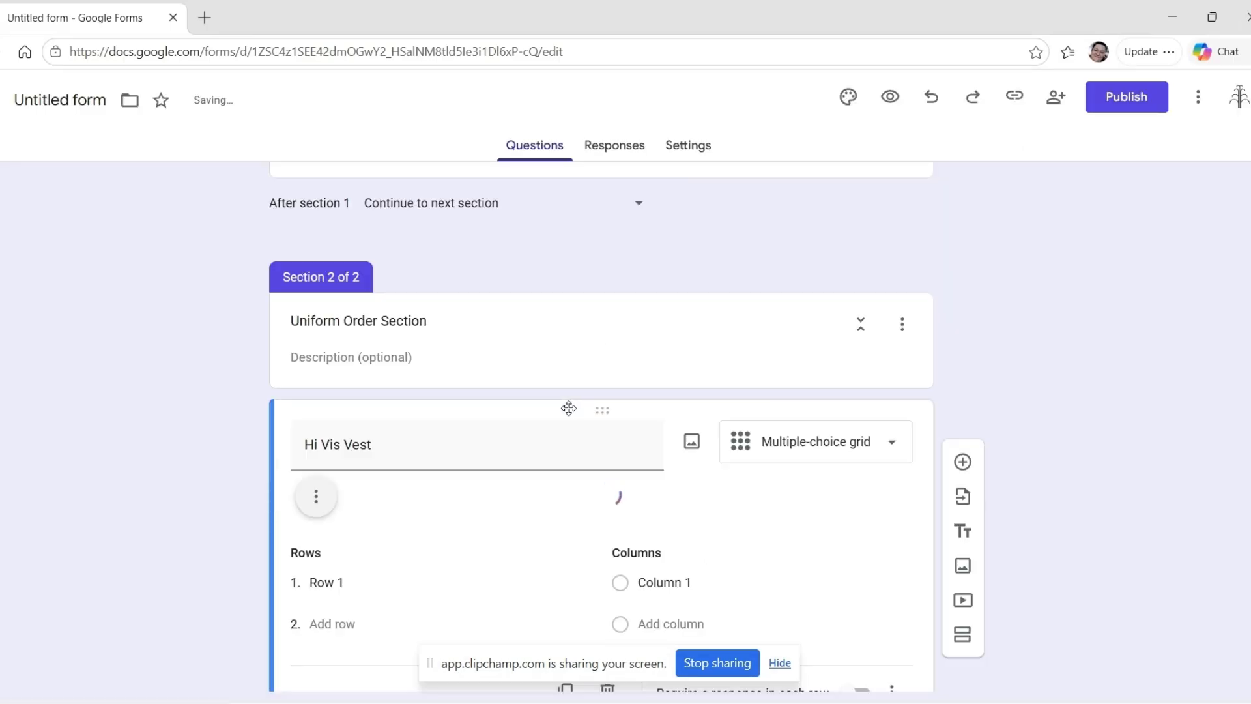
{"action": "scroll", "coordinate": [670, 506], "scroll_direction": "down", "scroll_amount": 4}
{"action": "left_click", "coordinate": [515, 449]}
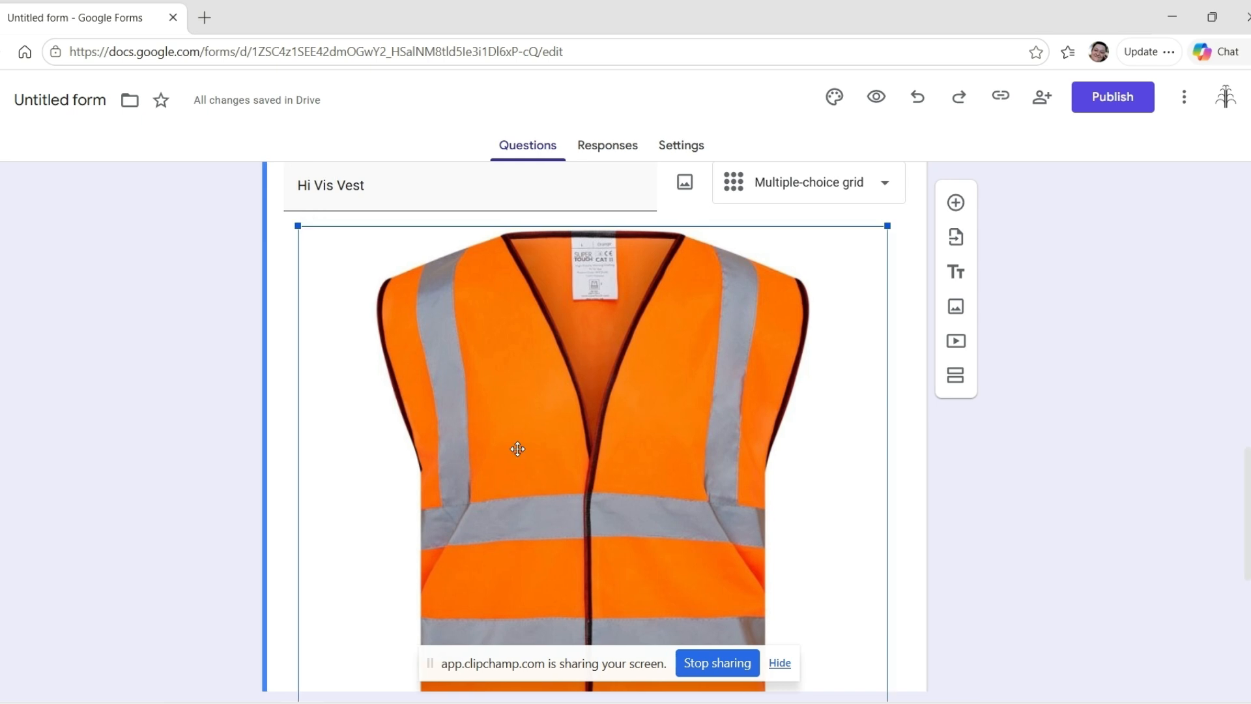
Step: Shrink the orange vest picture to a small size and centre-align it in the Hi Vis Vest question
{"action": "left_click_drag", "start_coordinate": [887, 226], "coordinate": [576, 492]}
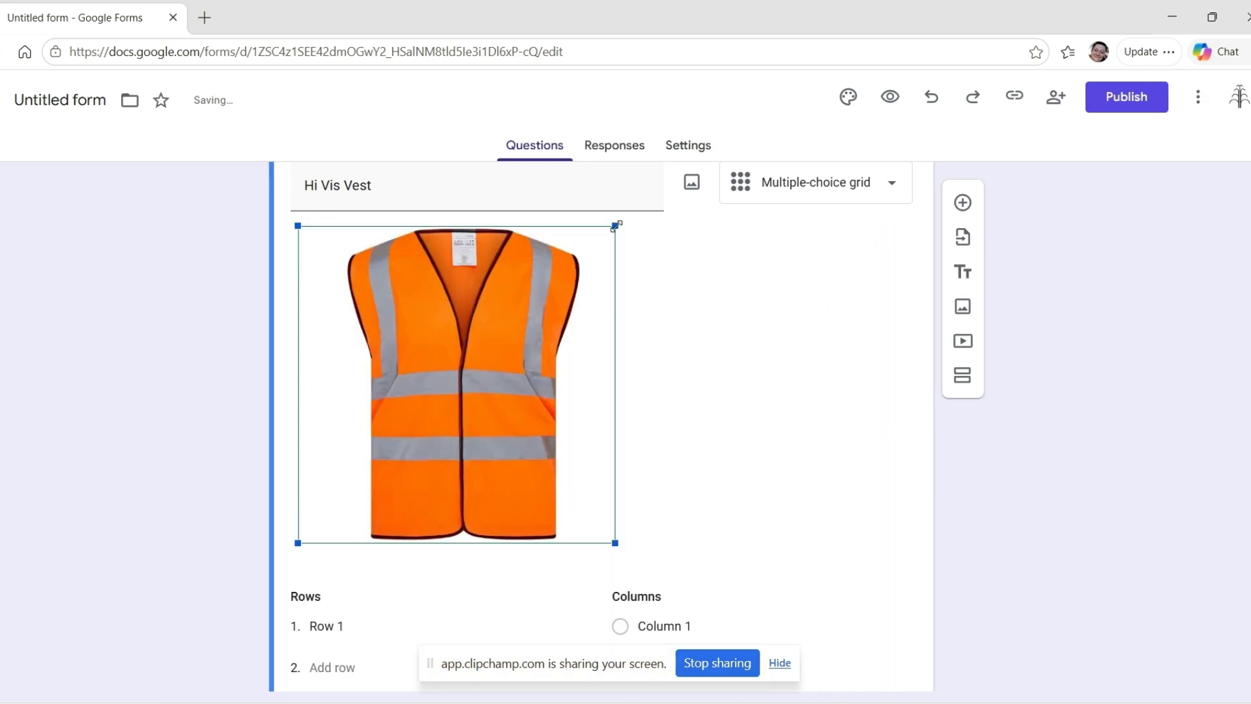
{"action": "left_click_drag", "start_coordinate": [615, 226], "coordinate": [441, 357]}
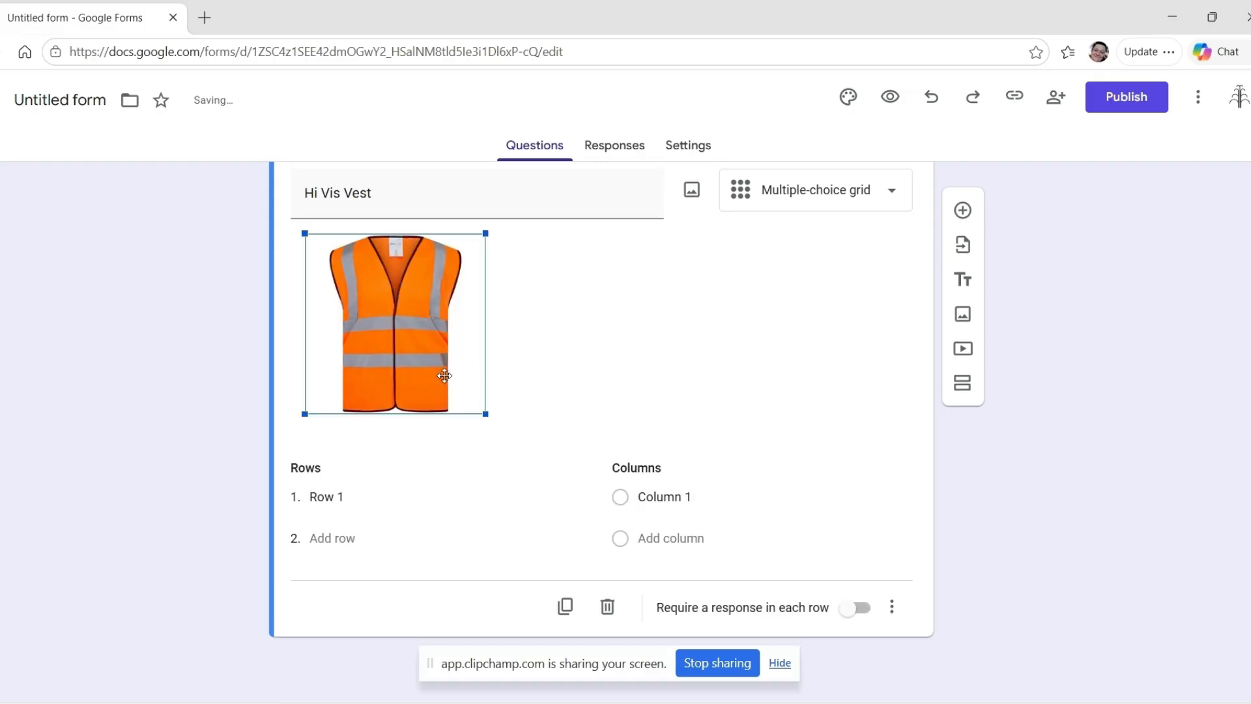
{"action": "left_click", "coordinate": [288, 242]}
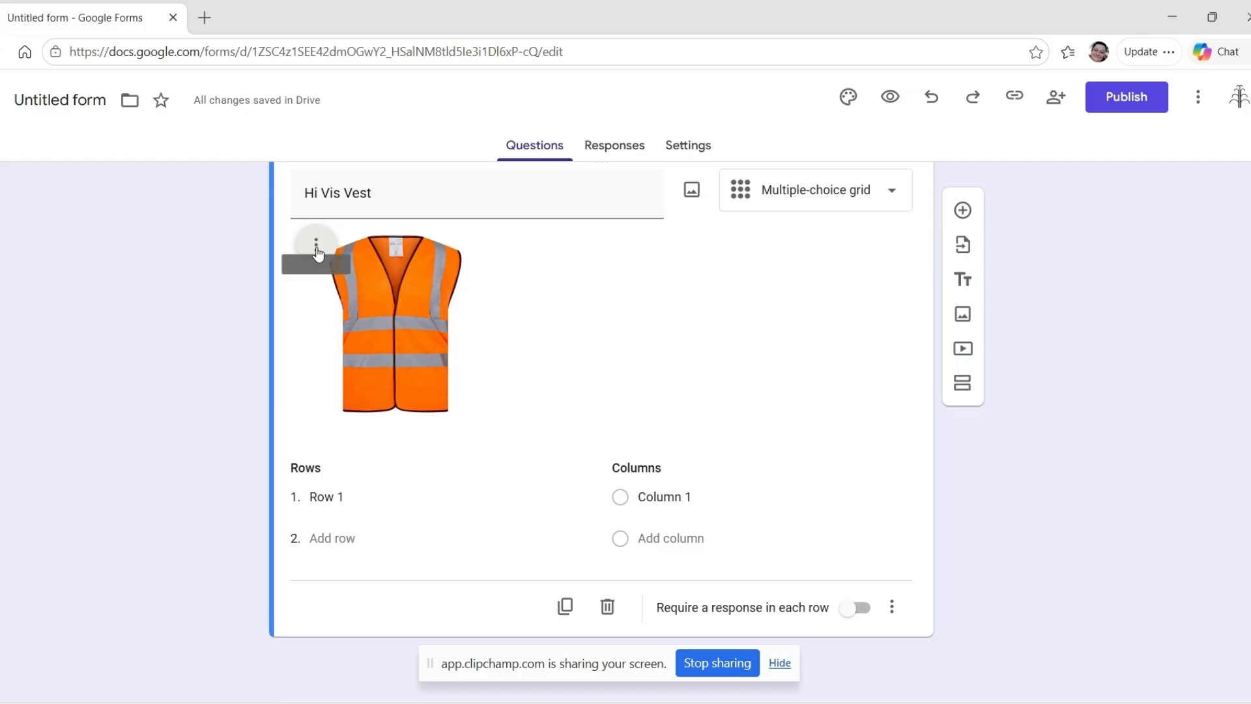
{"action": "left_click", "coordinate": [316, 244]}
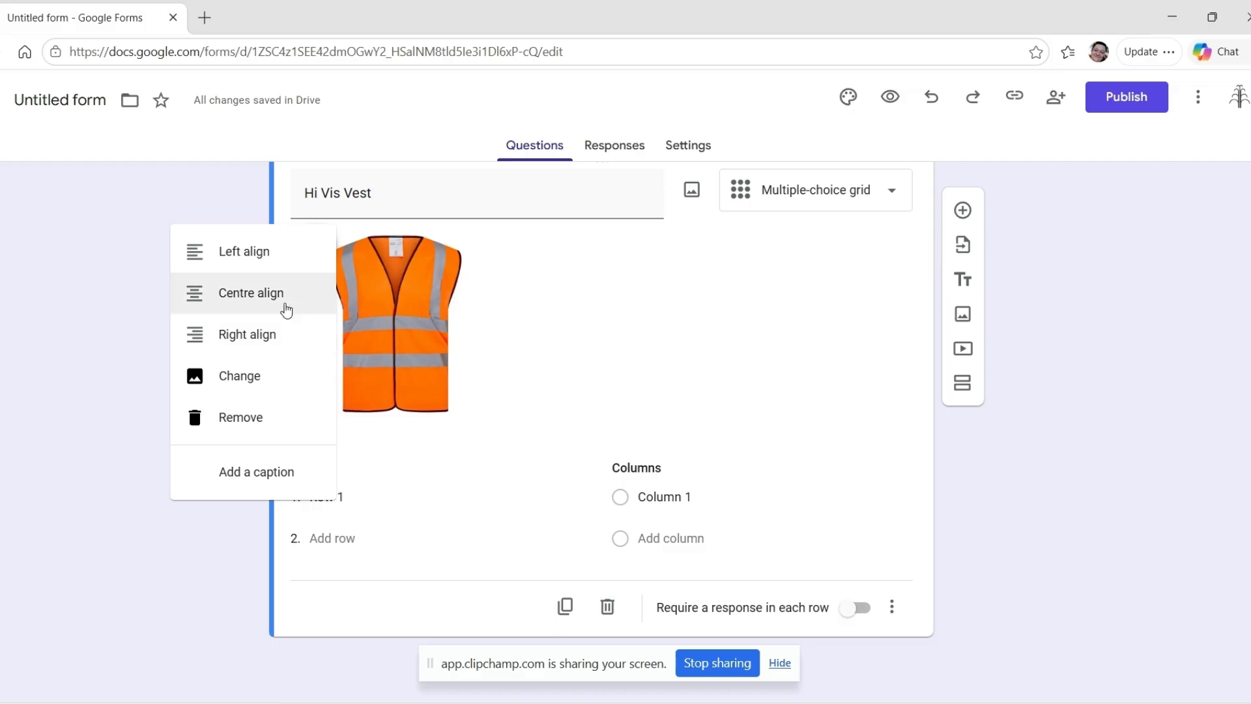
{"action": "left_click", "coordinate": [282, 303]}
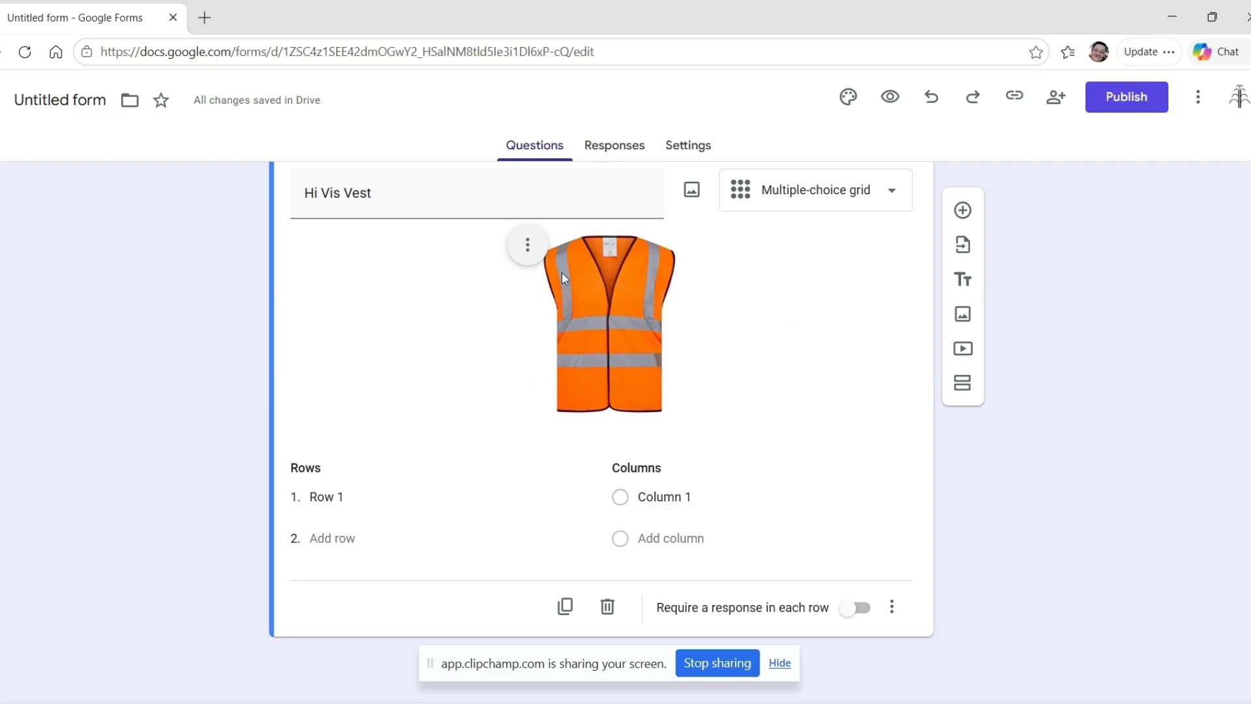
Step: Replace the Hi Vis Vest question's picture with the "Hi Vis Vest Colours" image from the uniform exercise folder
{"action": "left_click", "coordinate": [526, 246]}
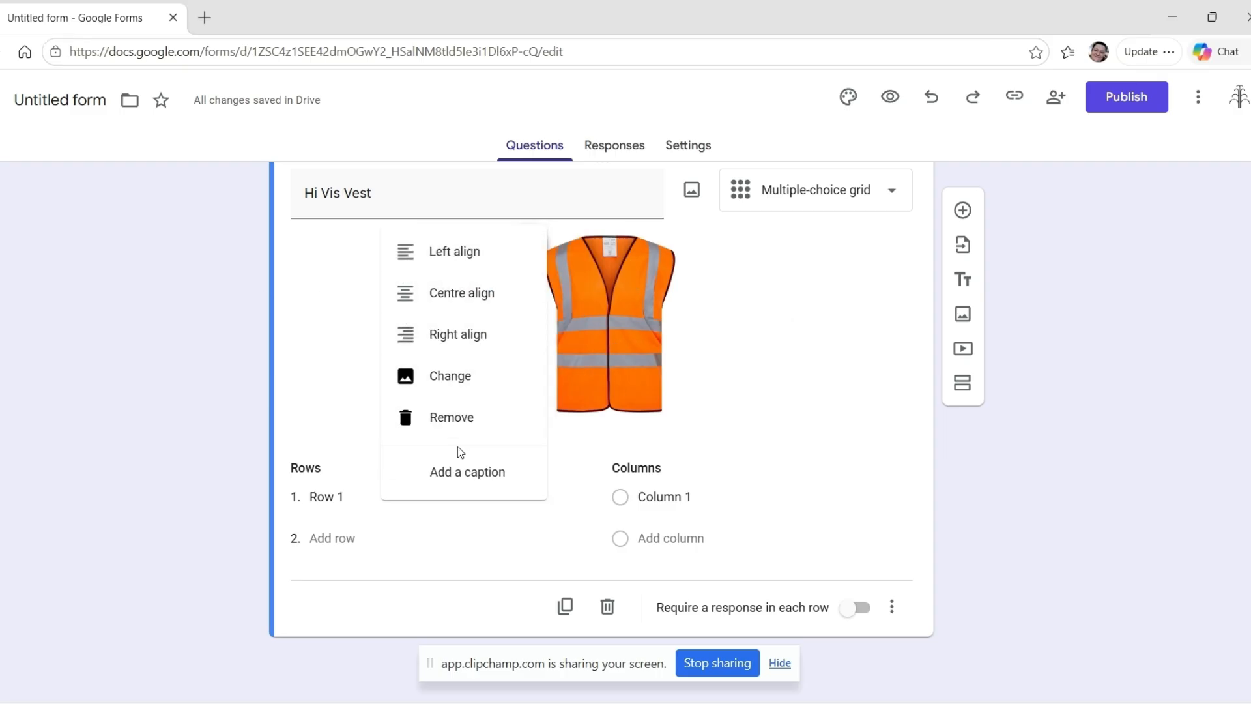
{"action": "left_click", "coordinate": [456, 382]}
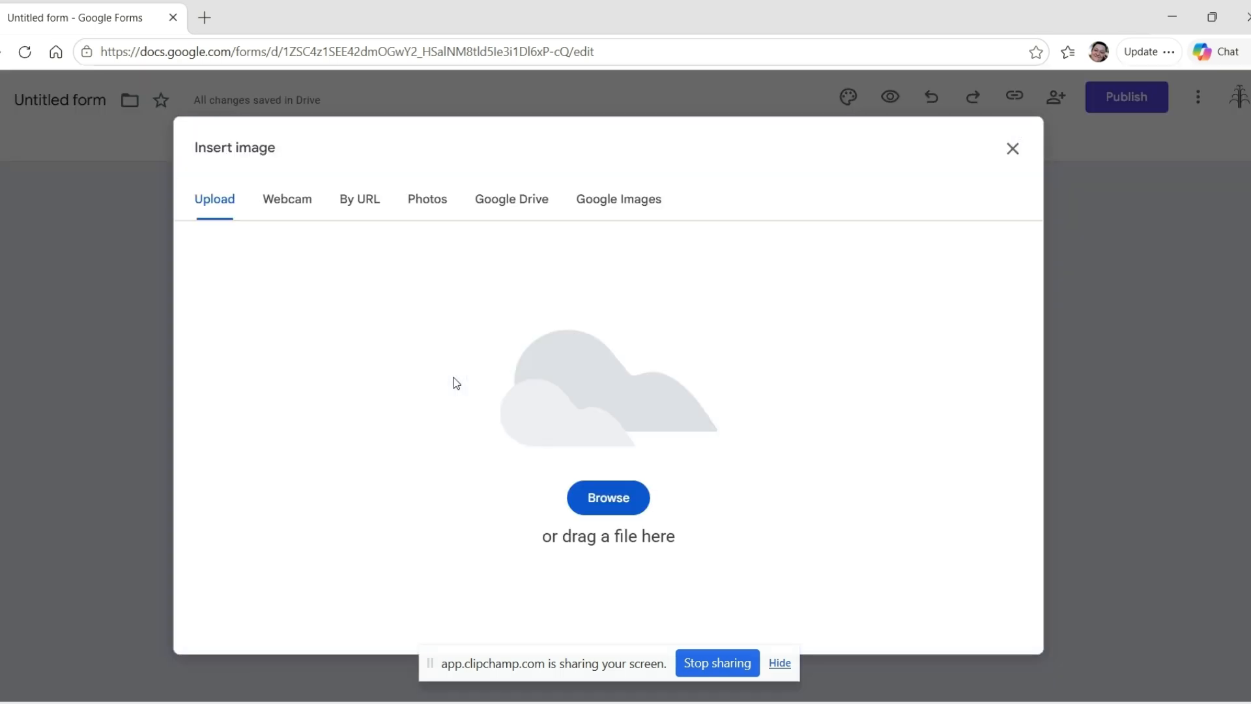
{"action": "left_click", "coordinate": [608, 494]}
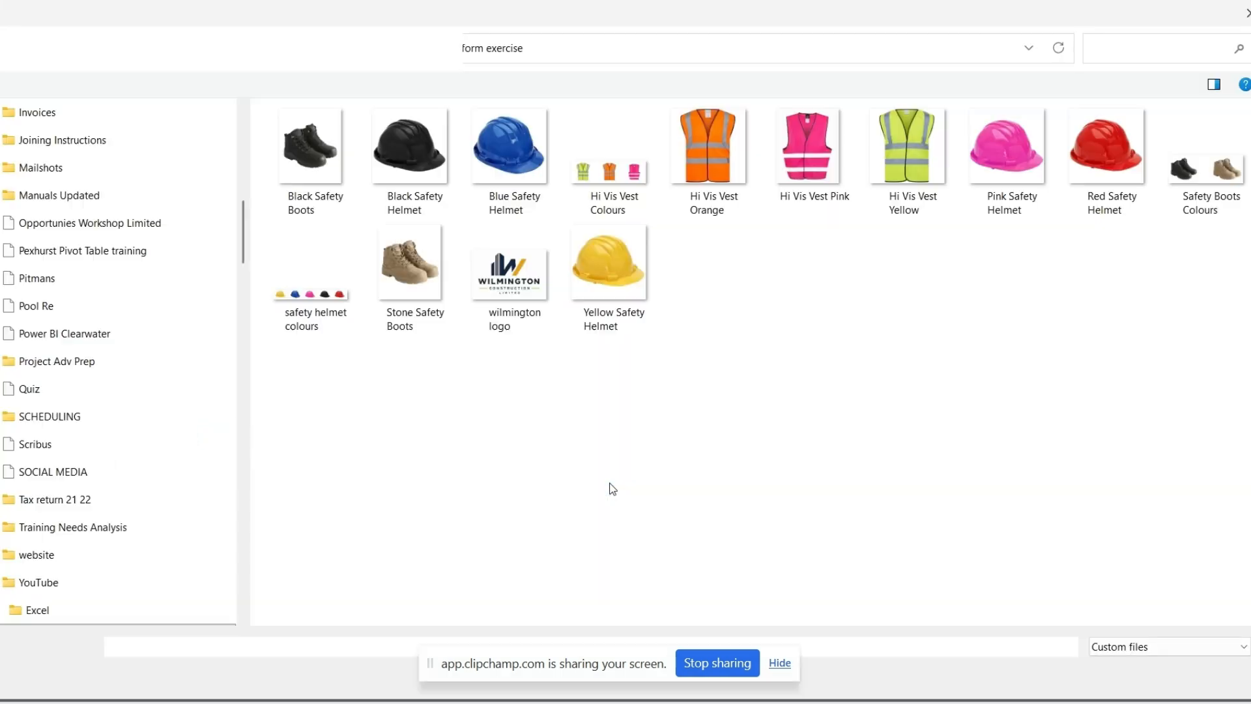
{"action": "left_click", "coordinate": [609, 171]}
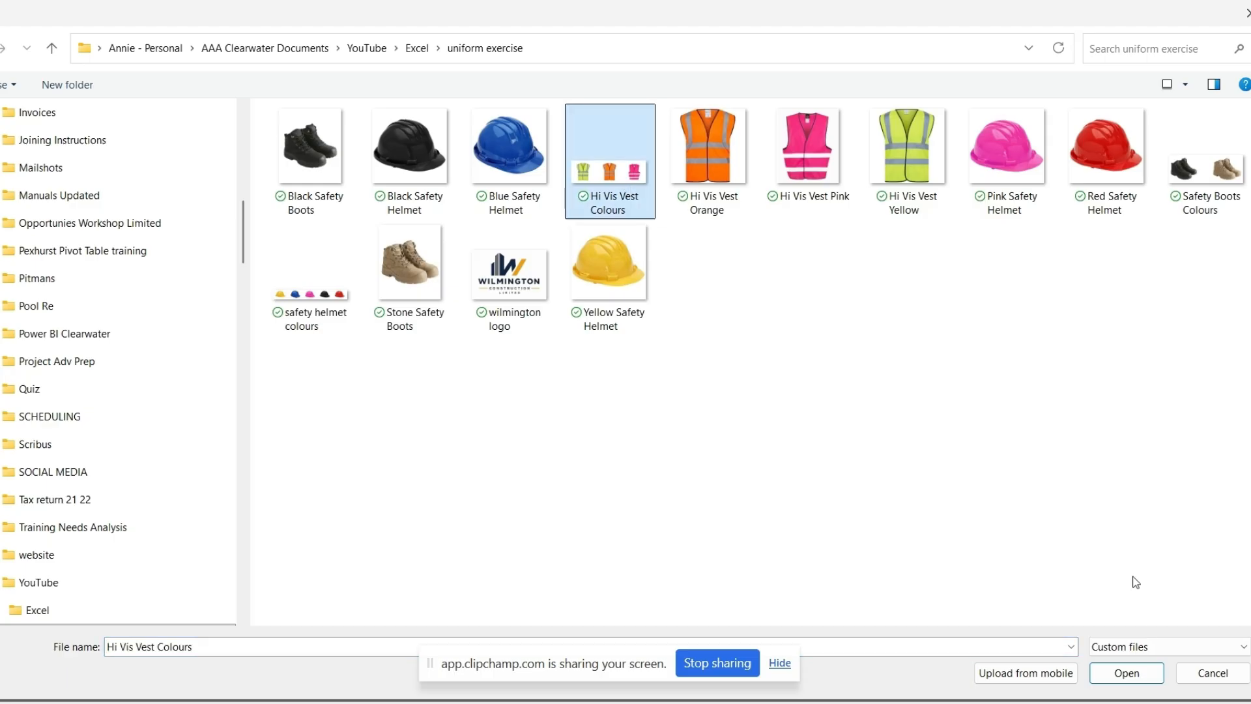
{"action": "left_click", "coordinate": [1126, 673]}
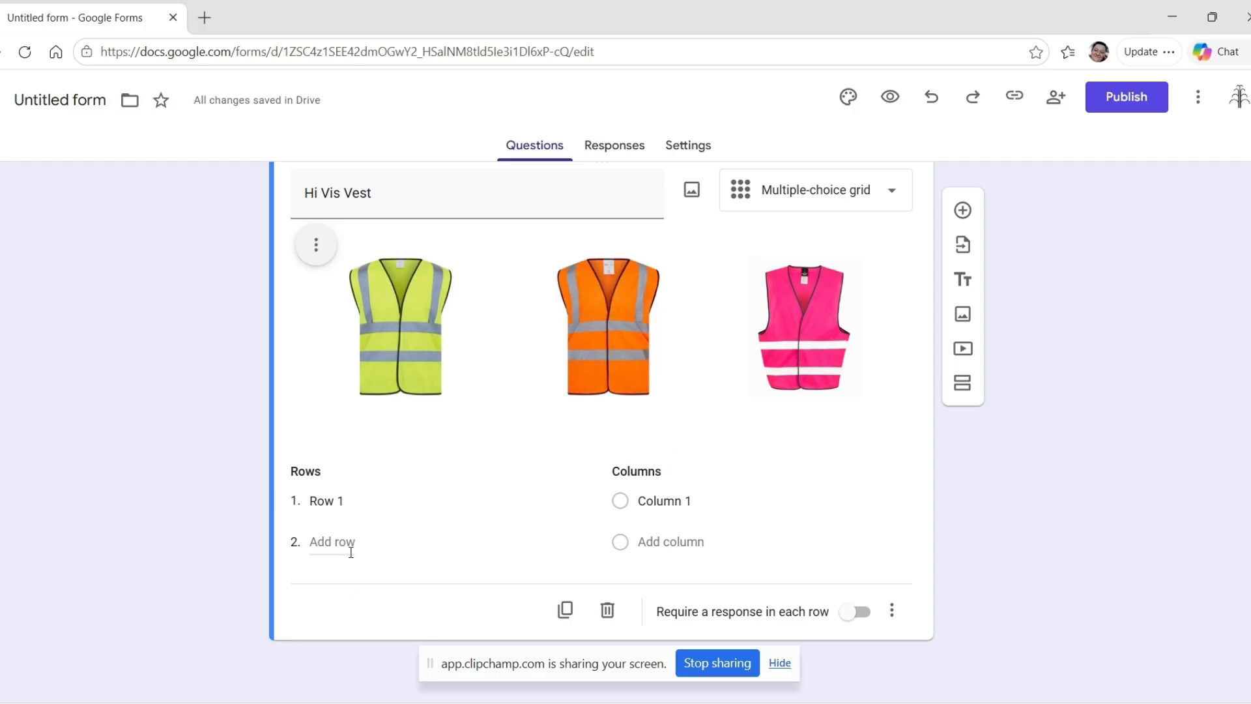
Step: Name the rows of the Hi Vis Vest grid Small, Medium and Large
{"action": "left_click", "coordinate": [335, 503]}
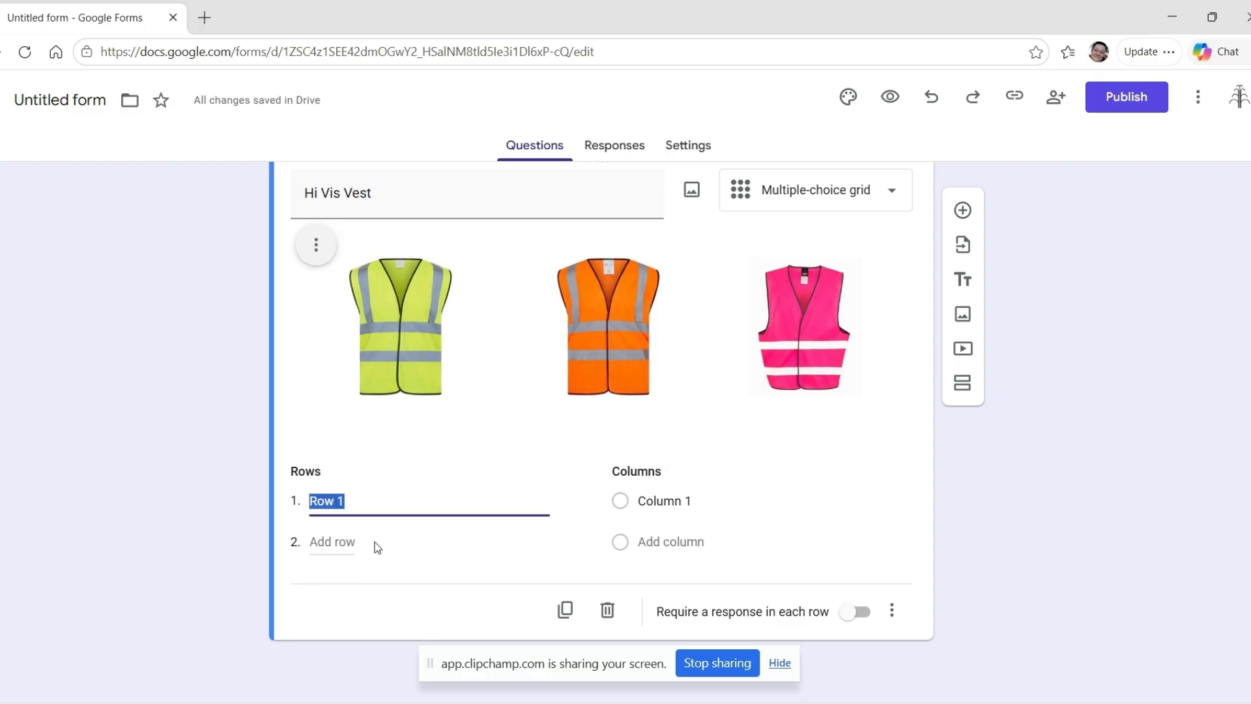
{"action": "type", "text": "Small"}
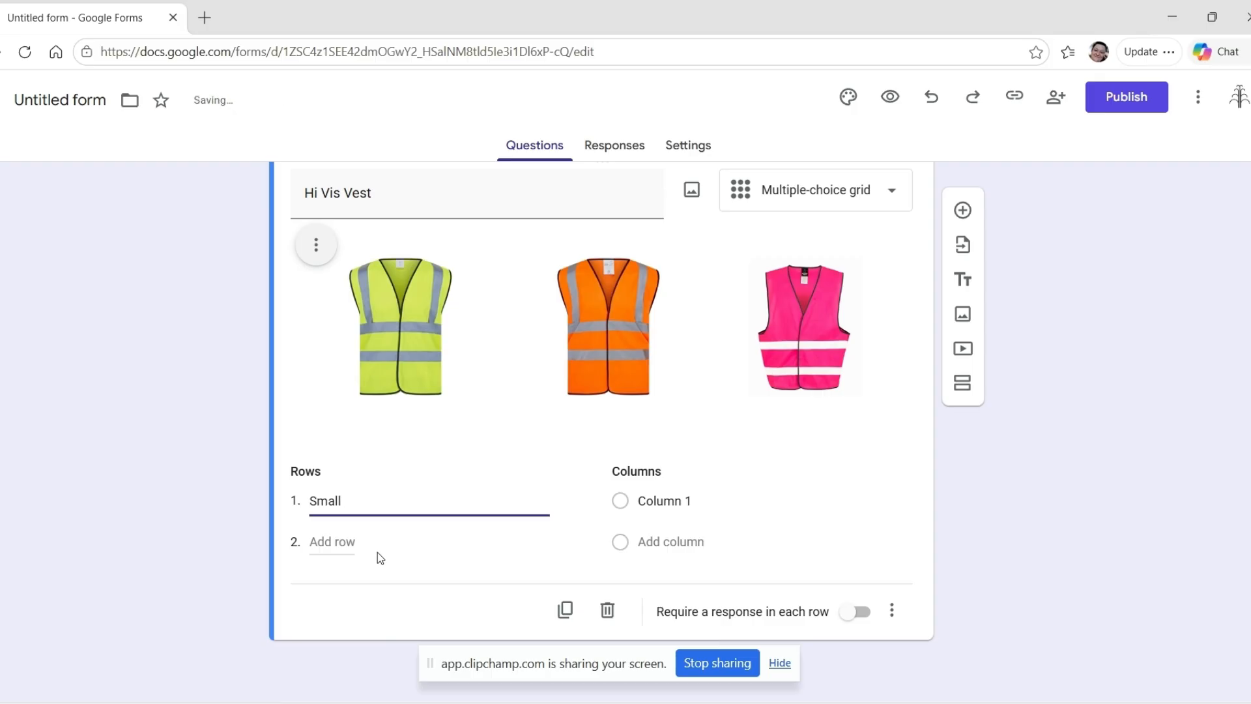
{"action": "left_click", "coordinate": [352, 543]}
{"action": "type", "text": "Medium"}
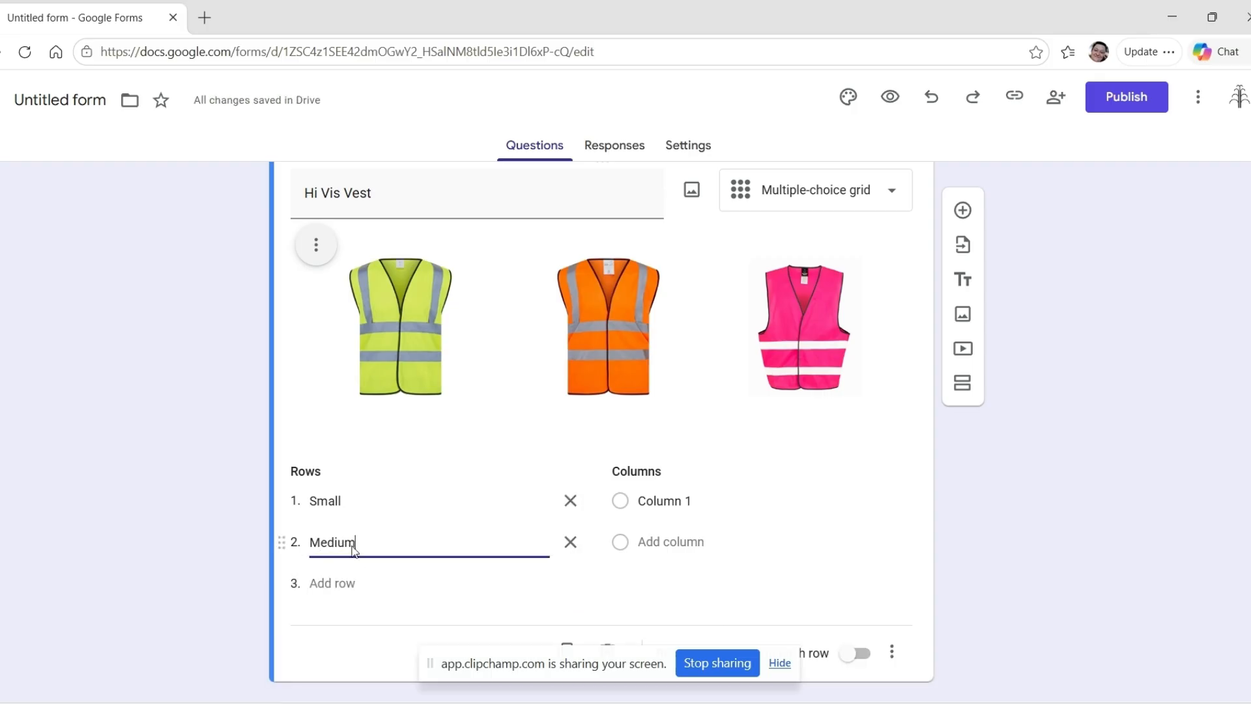
{"action": "left_click", "coordinate": [353, 584]}
{"action": "type", "text": "Large"}
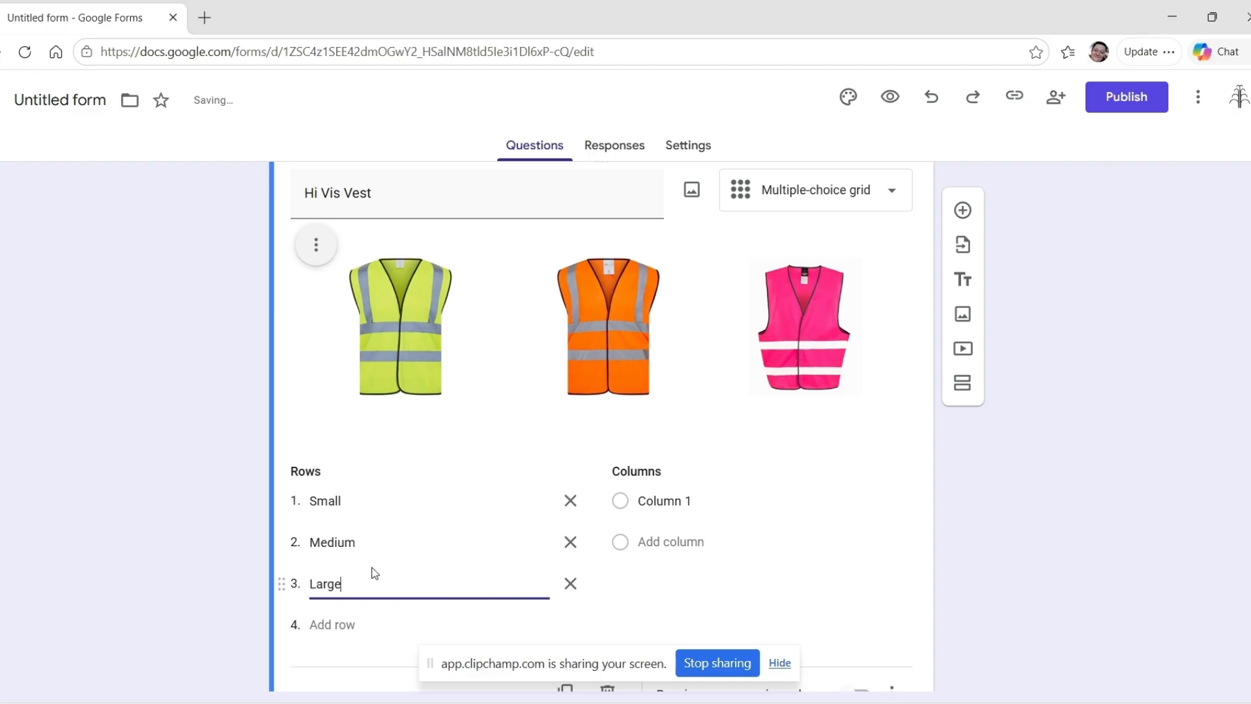
Step: Name the columns of the Hi Vis Vest grid Yellow, Orange and Pink
{"action": "left_click", "coordinate": [659, 503]}
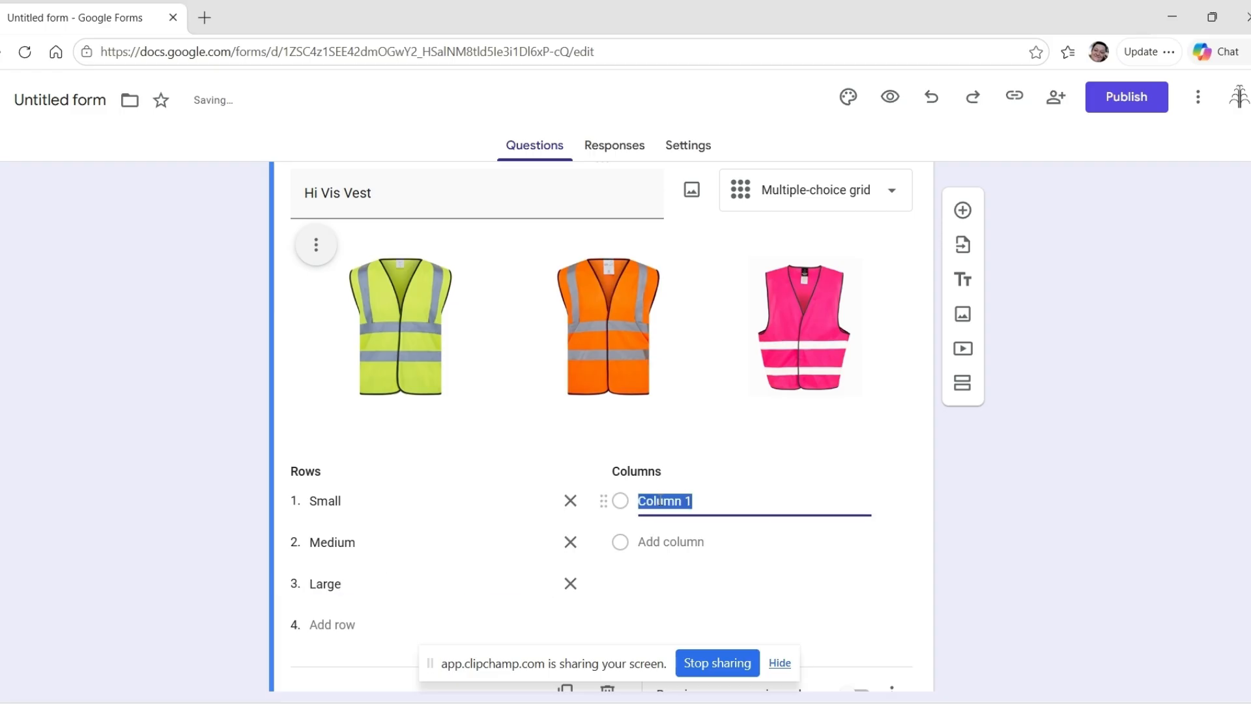
{"action": "type", "text": "Yellow"}
{"action": "left_click", "coordinate": [699, 544]}
{"action": "type", "text": "O"}
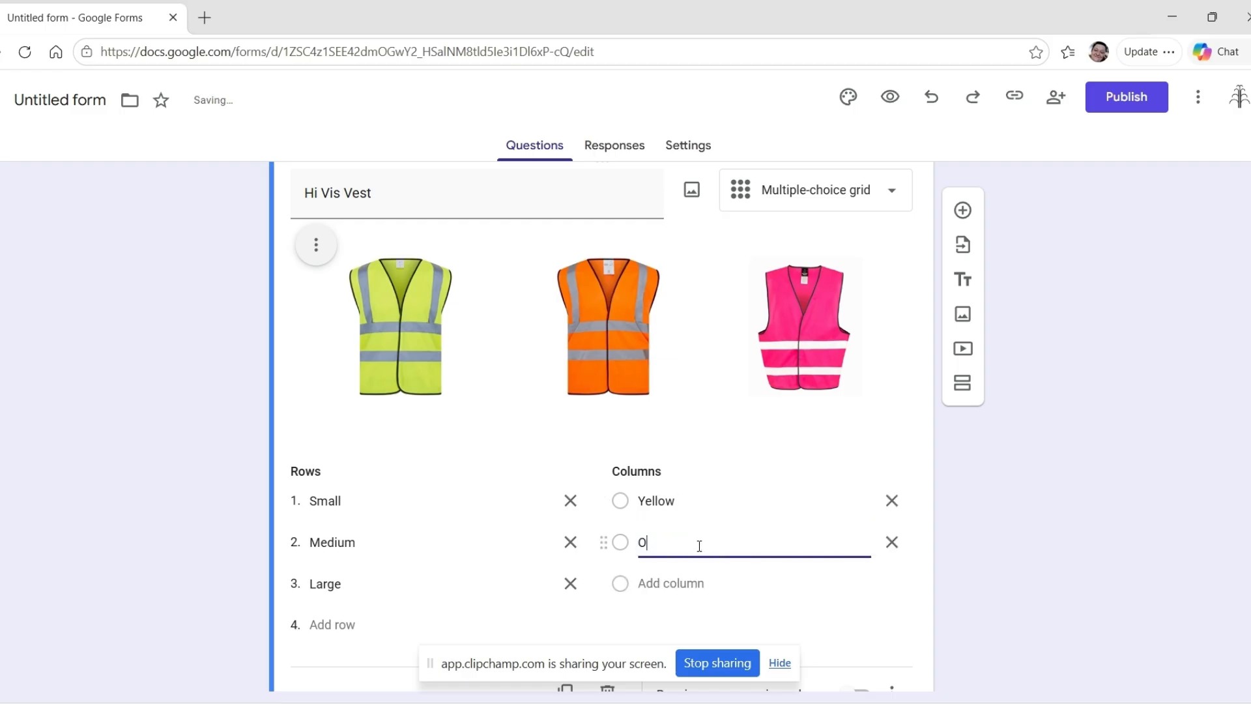
{"action": "type", "text": "range"}
{"action": "left_click", "coordinate": [650, 586]}
{"action": "type", "text": "Pink"}
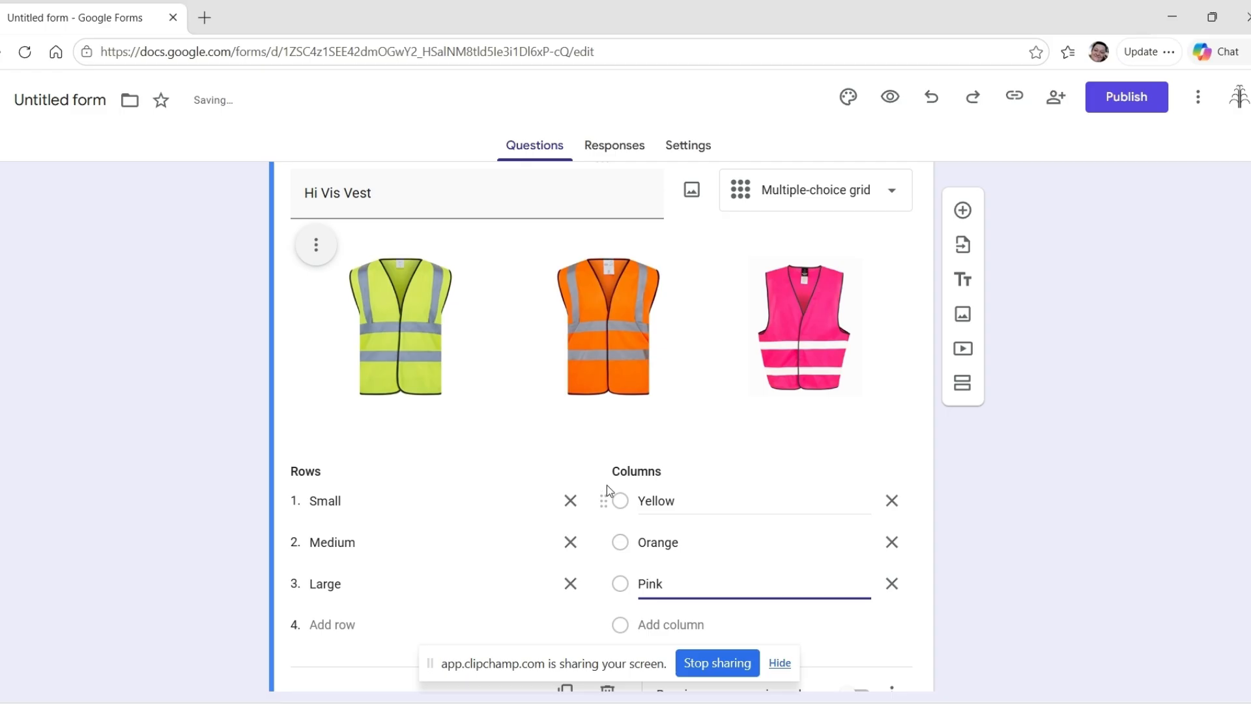
Step: Add a Tick box grid question titled "Safety Helmets" below the Hi Vis Vest question
{"action": "scroll", "coordinate": [658, 474], "scroll_direction": "down", "scroll_amount": 1}
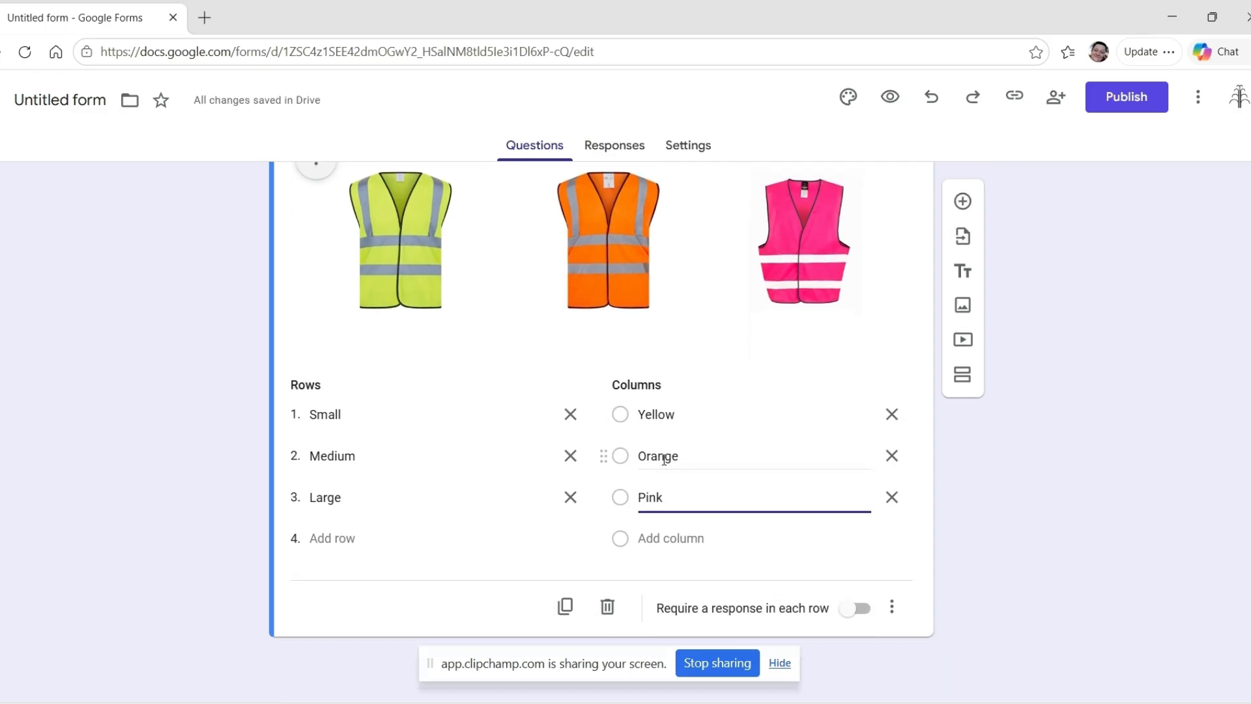
{"action": "left_click", "coordinate": [962, 203]}
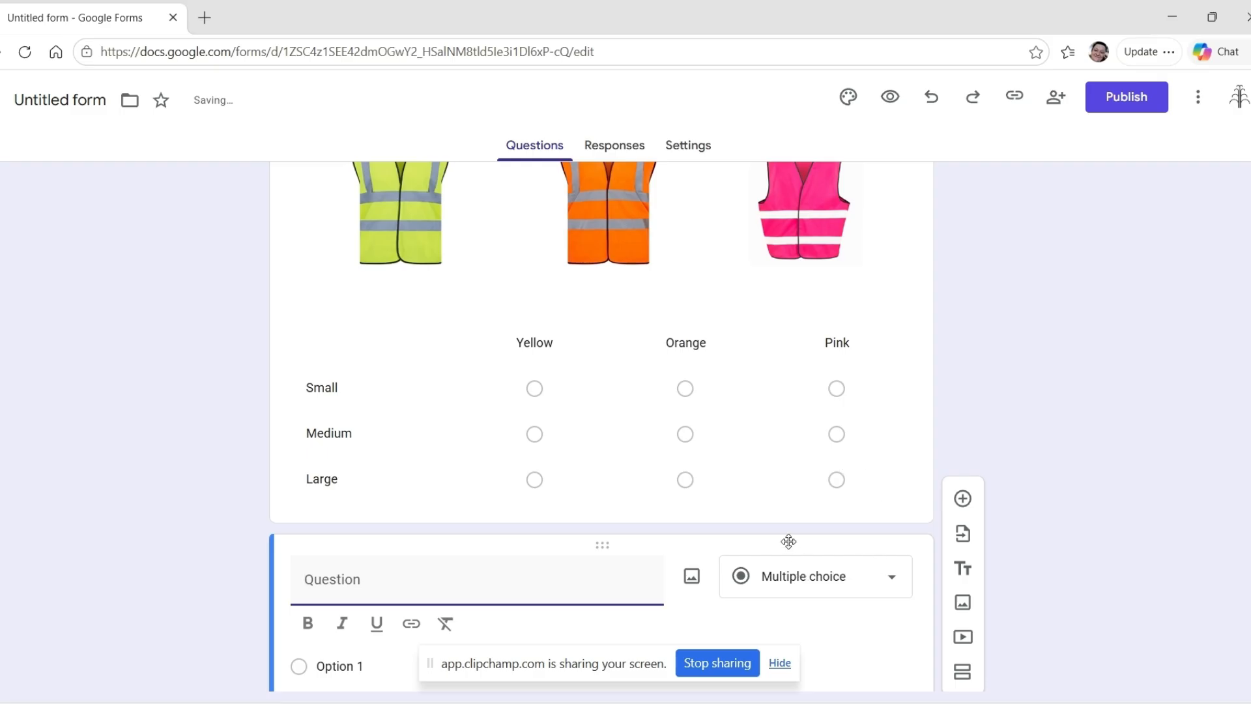
{"action": "scroll", "coordinate": [790, 539], "scroll_direction": "down", "scroll_amount": 2}
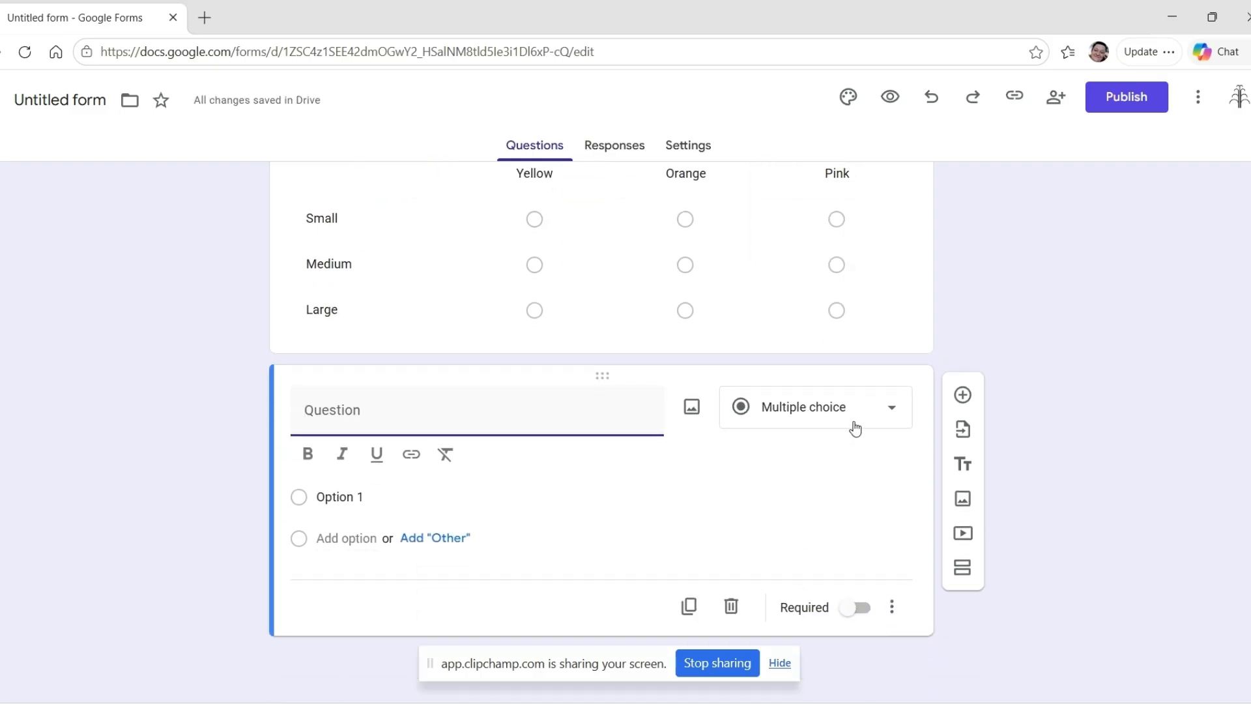
{"action": "left_click", "coordinate": [853, 420]}
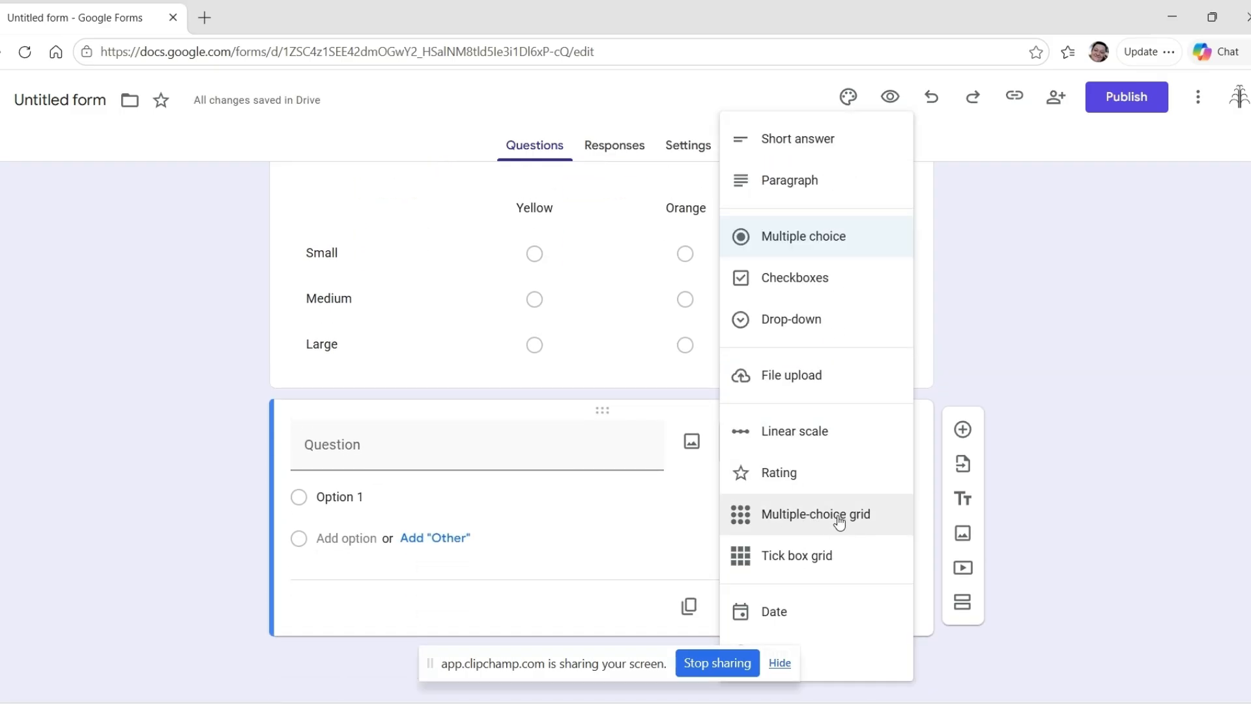
{"action": "left_click", "coordinate": [819, 557]}
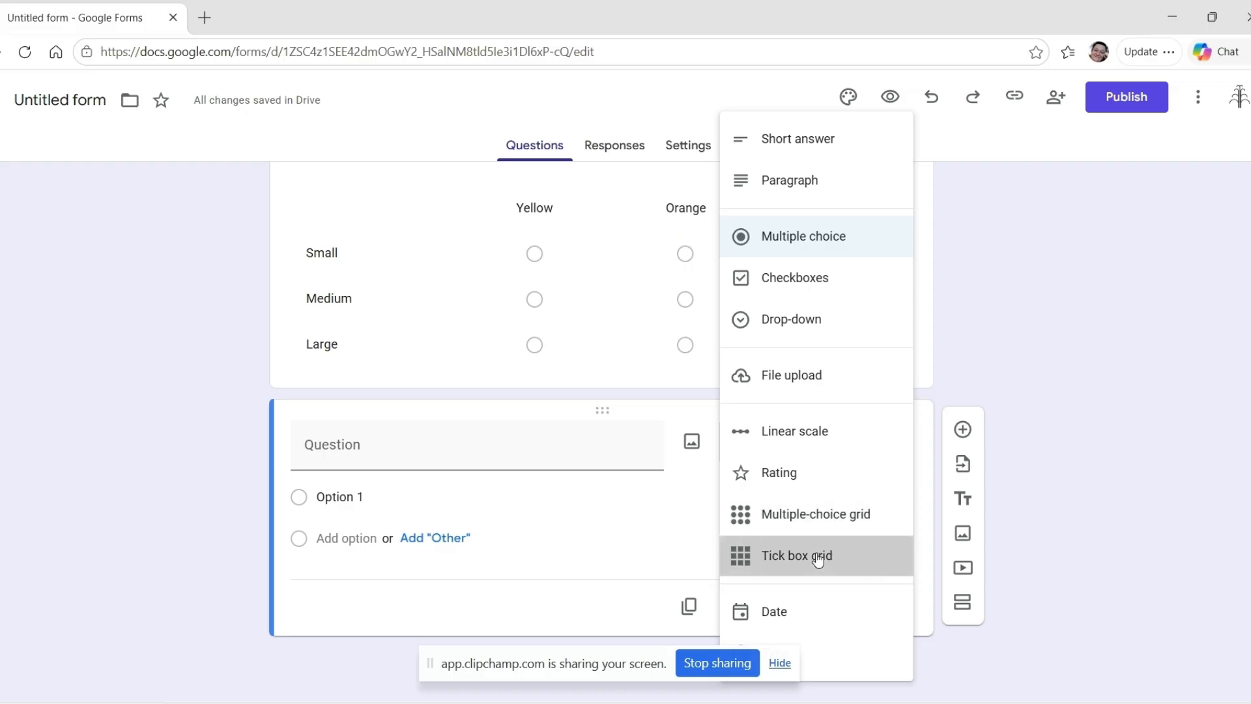
{"action": "left_click", "coordinate": [372, 464]}
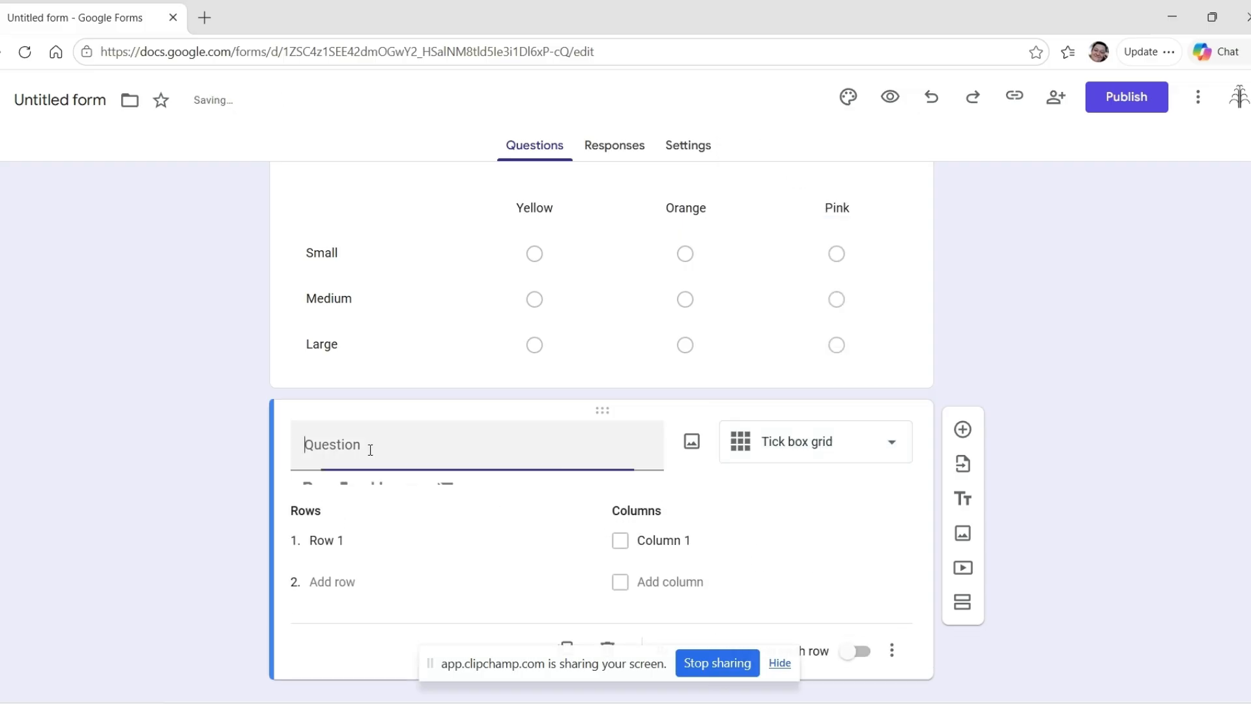
{"action": "type", "text": "Safety"}
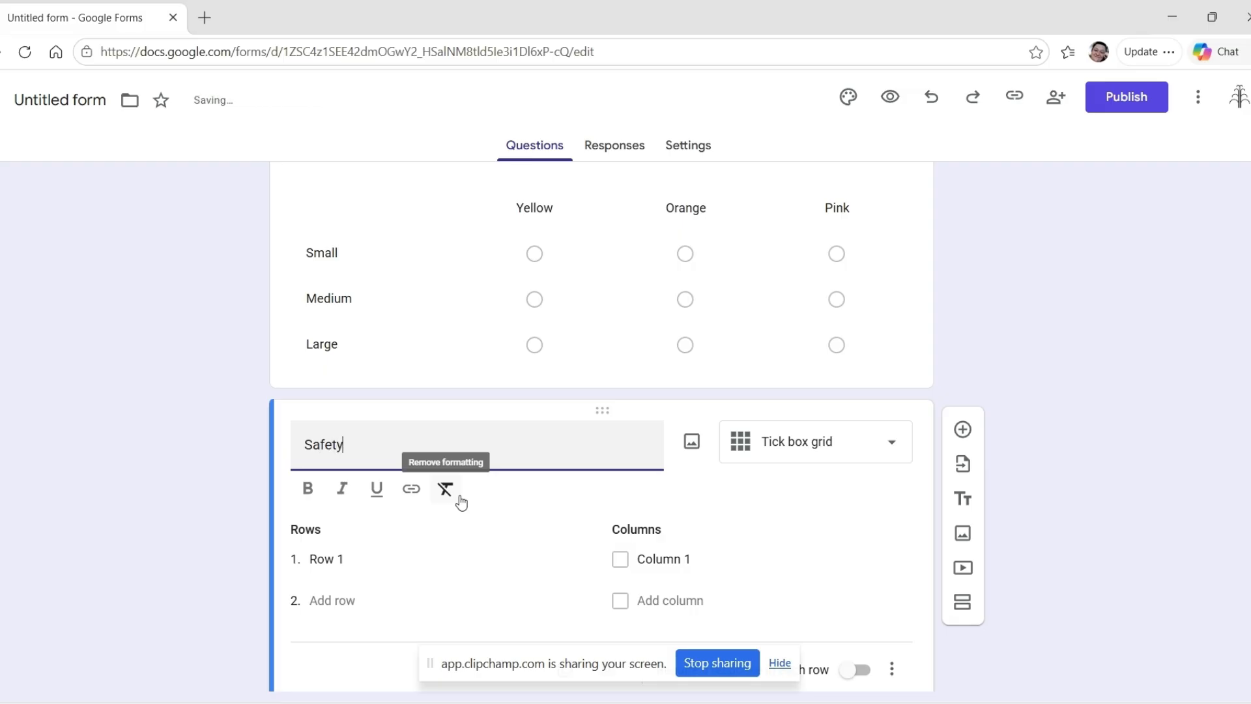
{"action": "type", "text": " Helmets"}
Step: Upload the "safety helmet colours" picture from the uniform exercise folder into the Safety Helmets question
{"action": "left_click", "coordinate": [692, 441]}
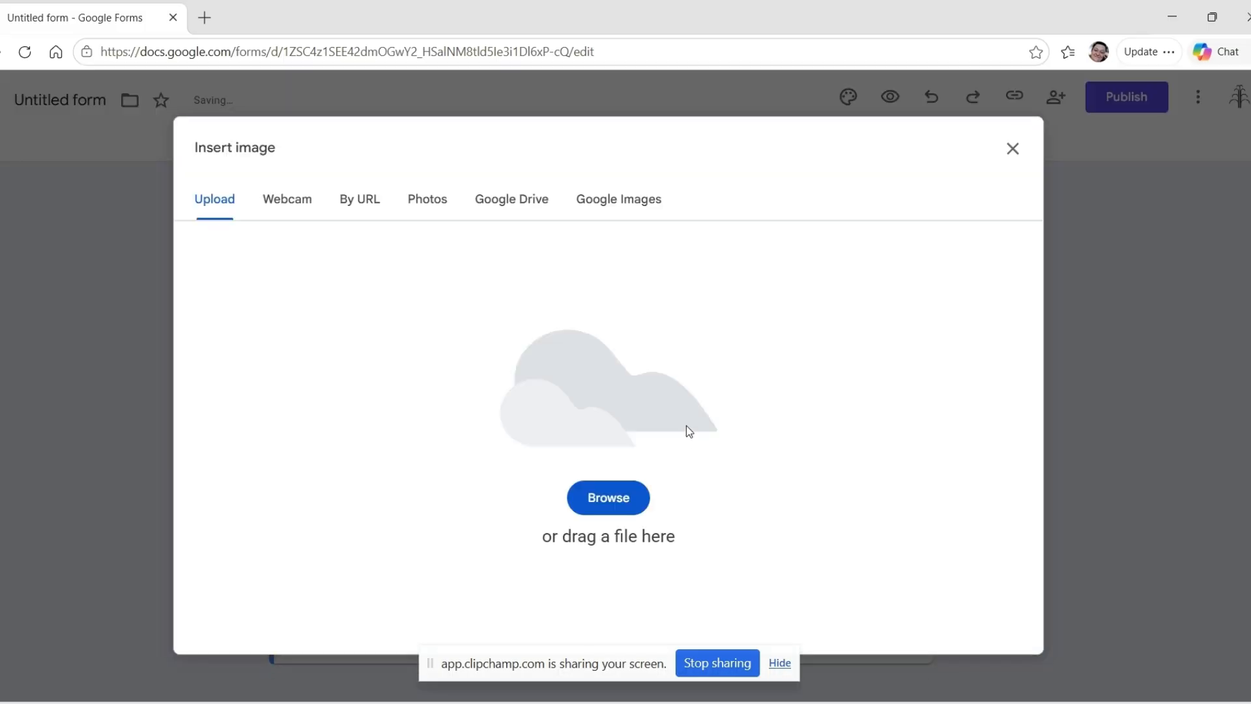
{"action": "left_click", "coordinate": [609, 498]}
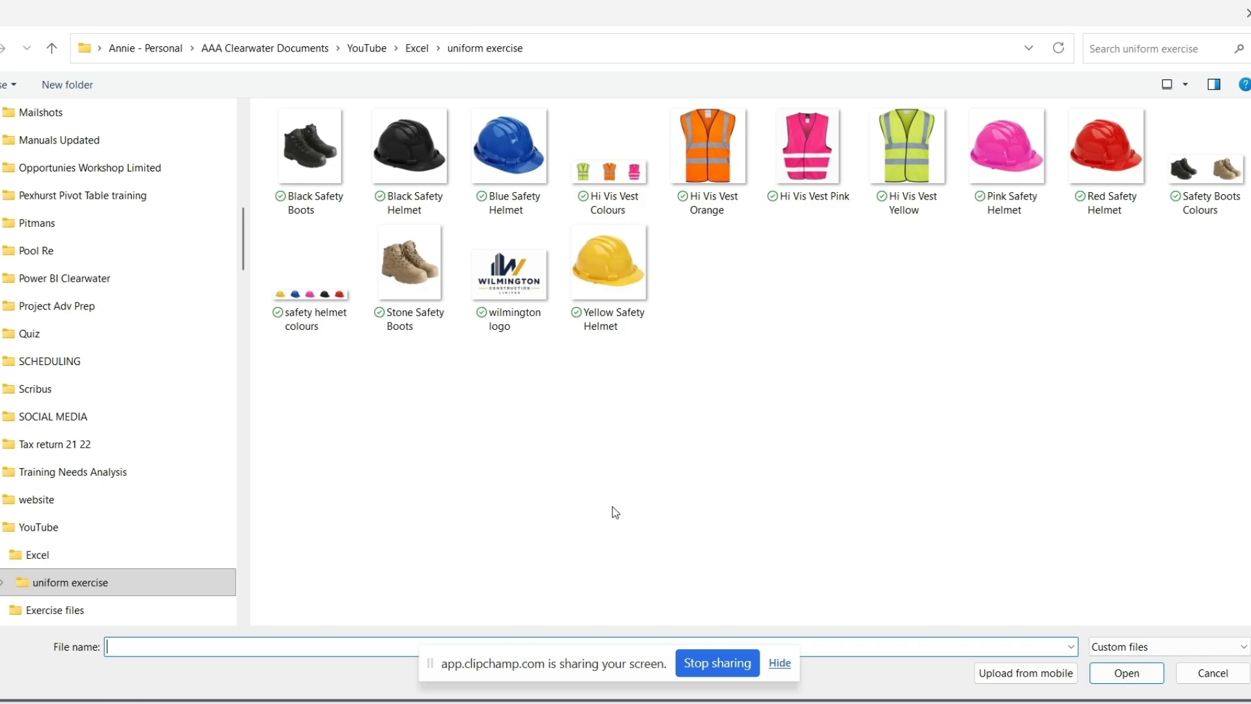
{"action": "left_click", "coordinate": [319, 297]}
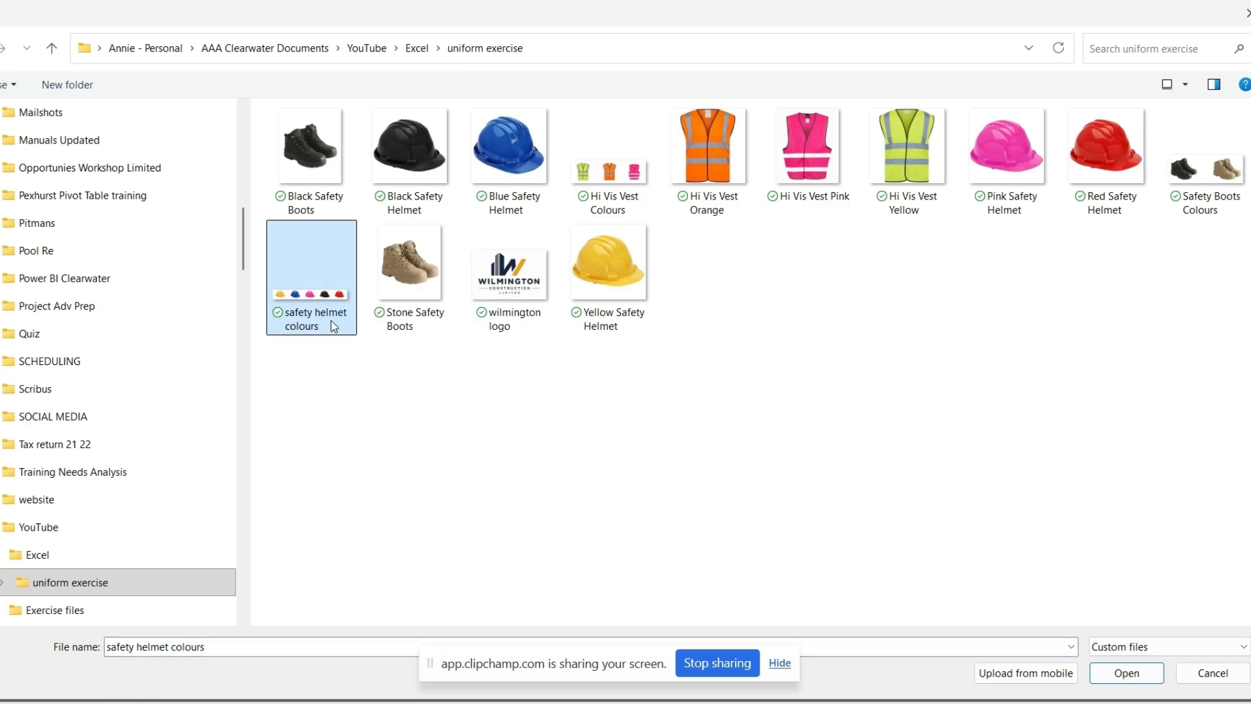
{"action": "left_click", "coordinate": [1137, 675]}
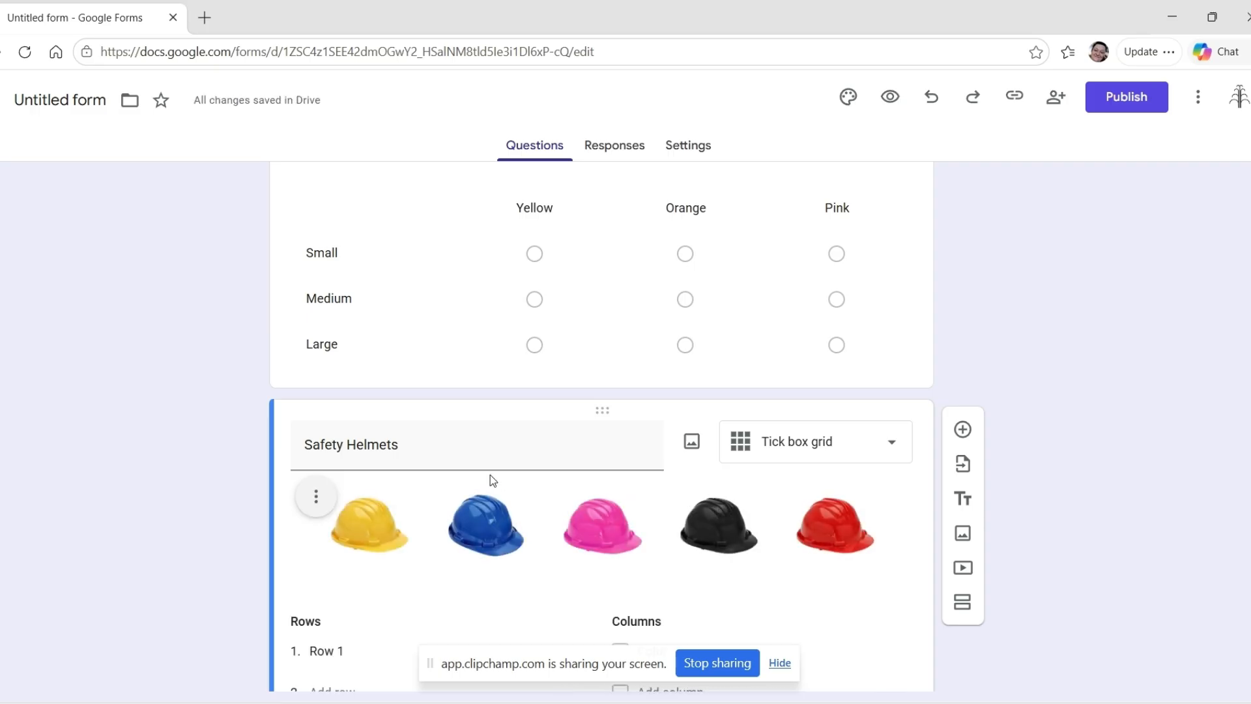
Step: Name the columns of the Safety Helmets grid Qty 1, Qty 2 and Qty 3
{"action": "scroll", "coordinate": [616, 497], "scroll_direction": "down", "scroll_amount": 2}
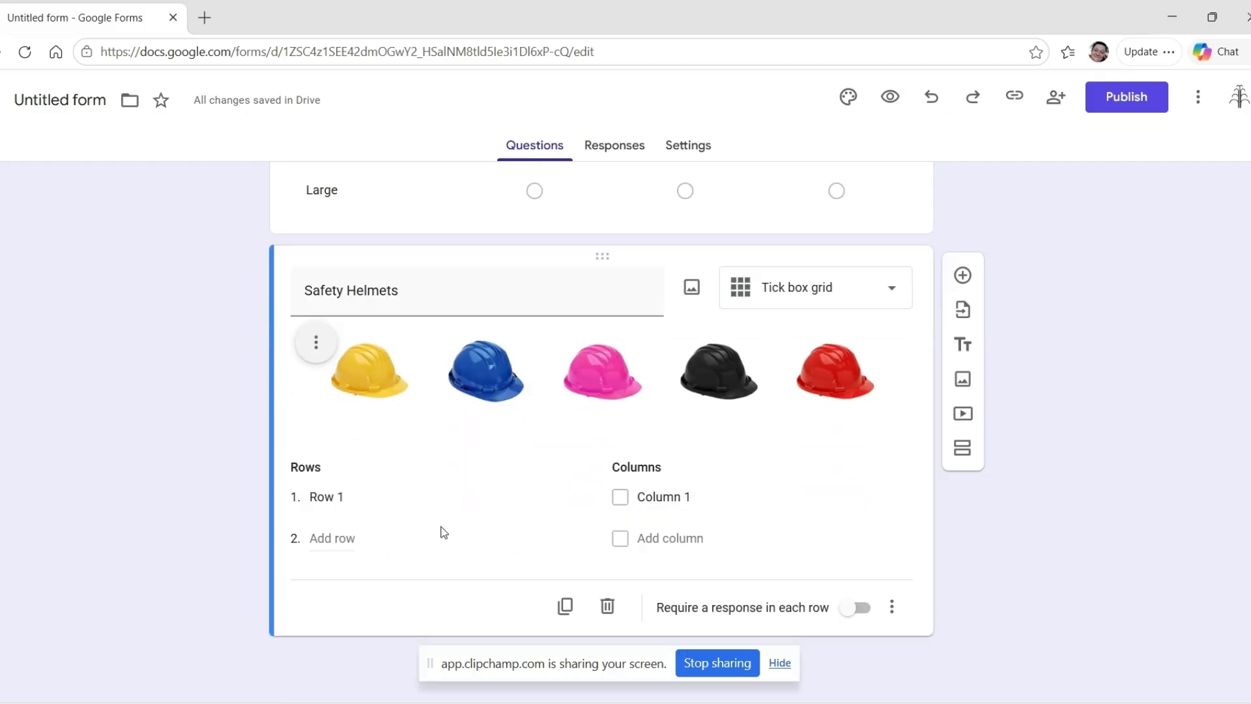
{"action": "left_click", "coordinate": [332, 497]}
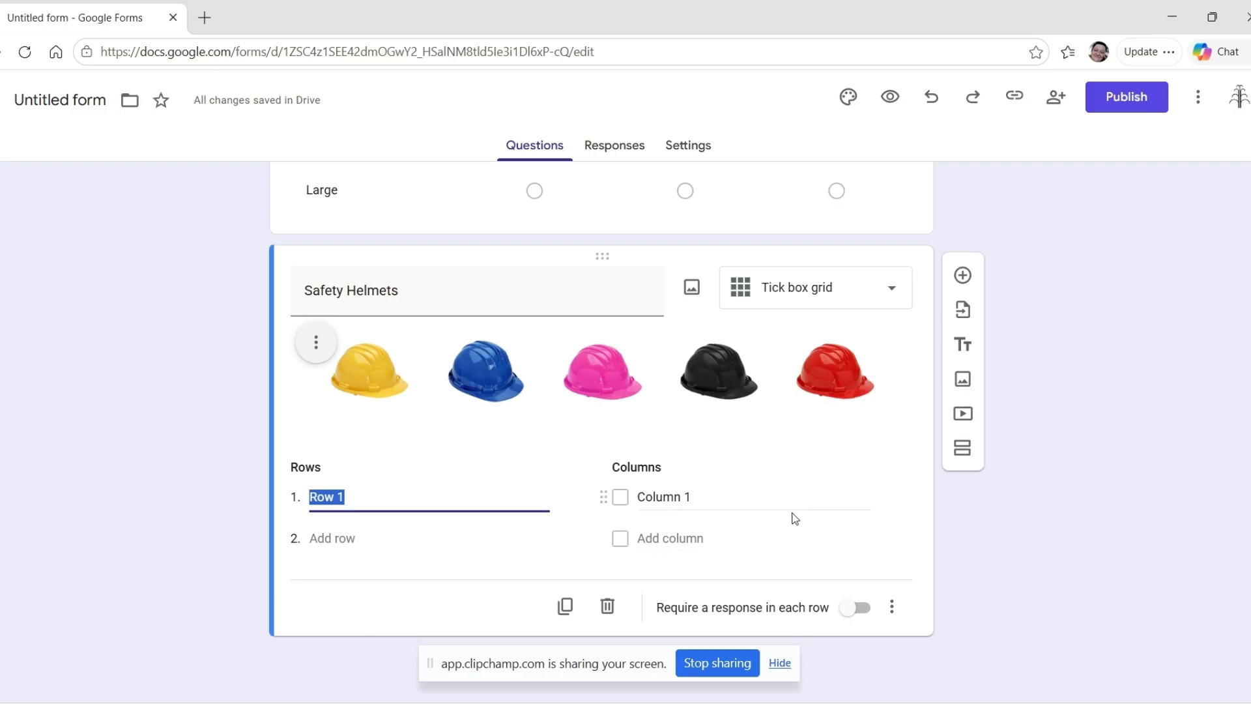
{"action": "left_click", "coordinate": [805, 496]}
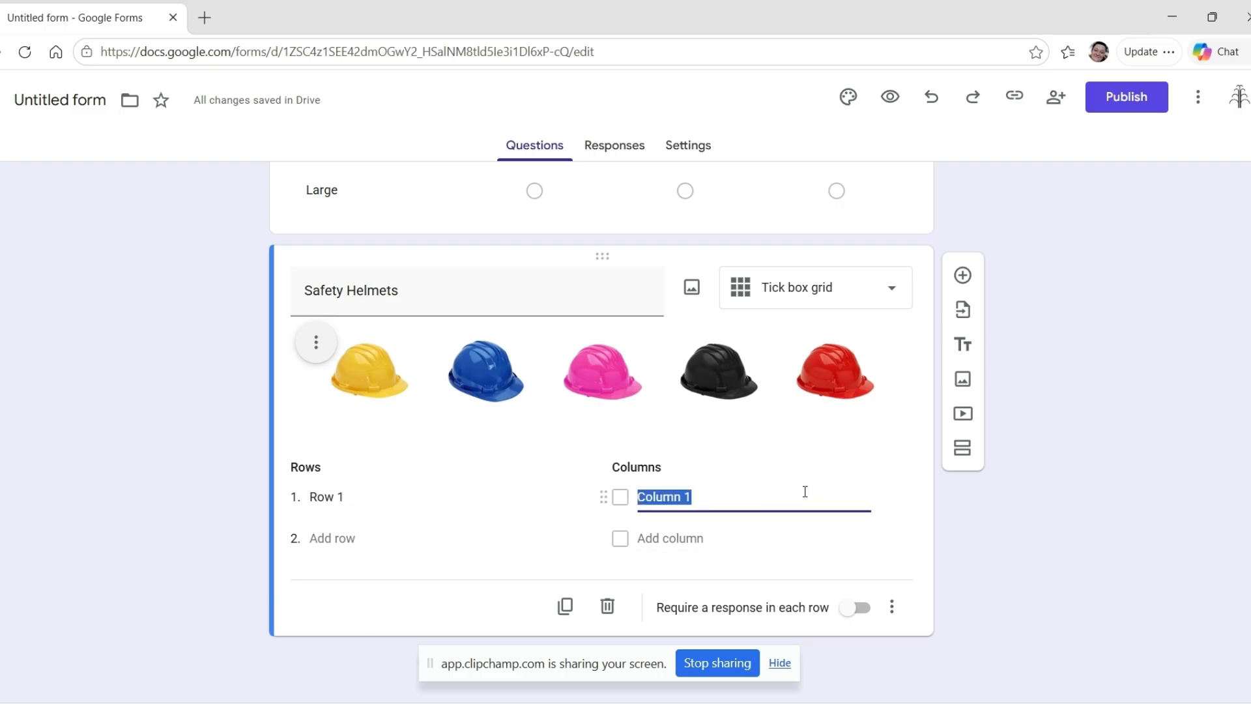
{"action": "type", "text": "Qty"}
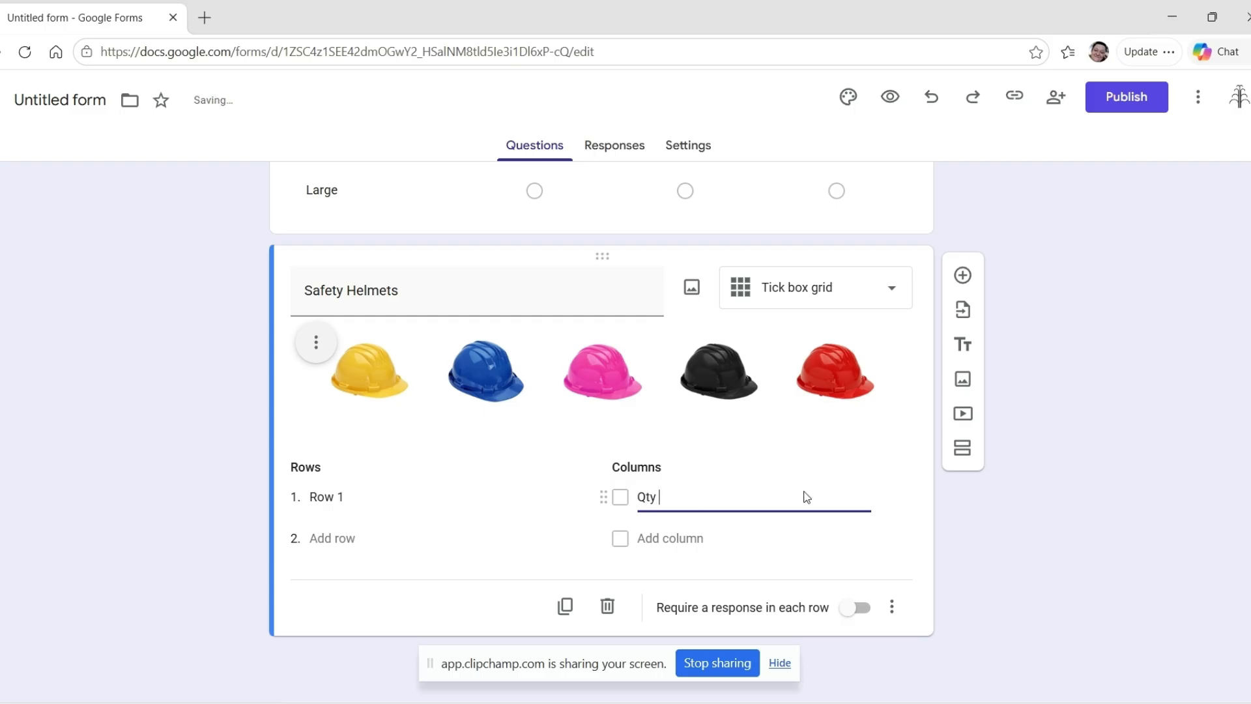
{"action": "left_click", "coordinate": [676, 536]}
{"action": "type", "text": "Qty "}
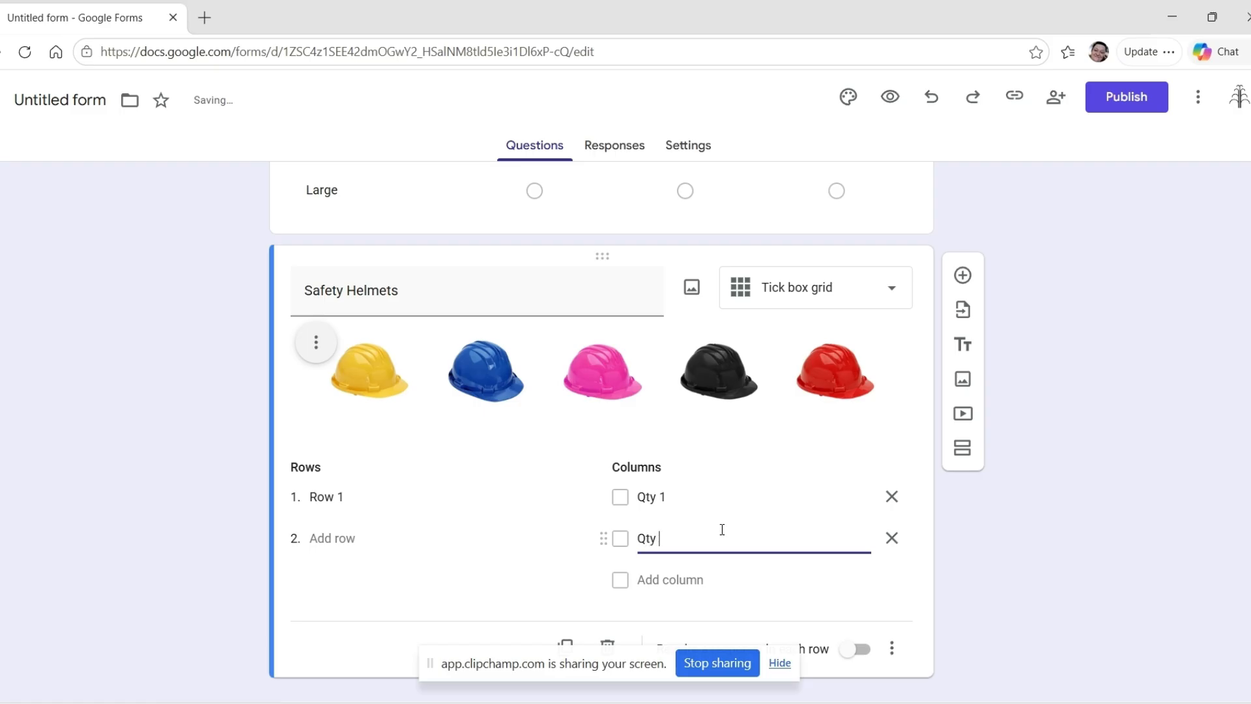
{"action": "type", "text": "2"}
{"action": "left_click", "coordinate": [681, 580]}
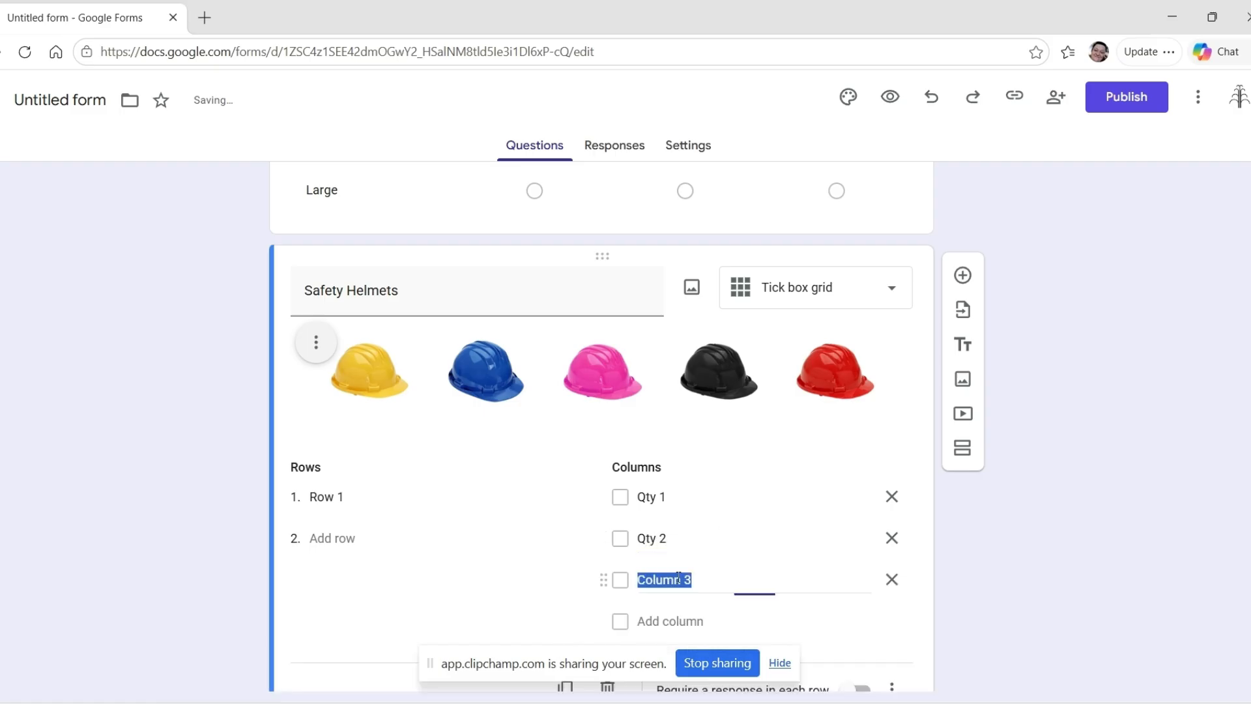
{"action": "type", "text": "Qty"}
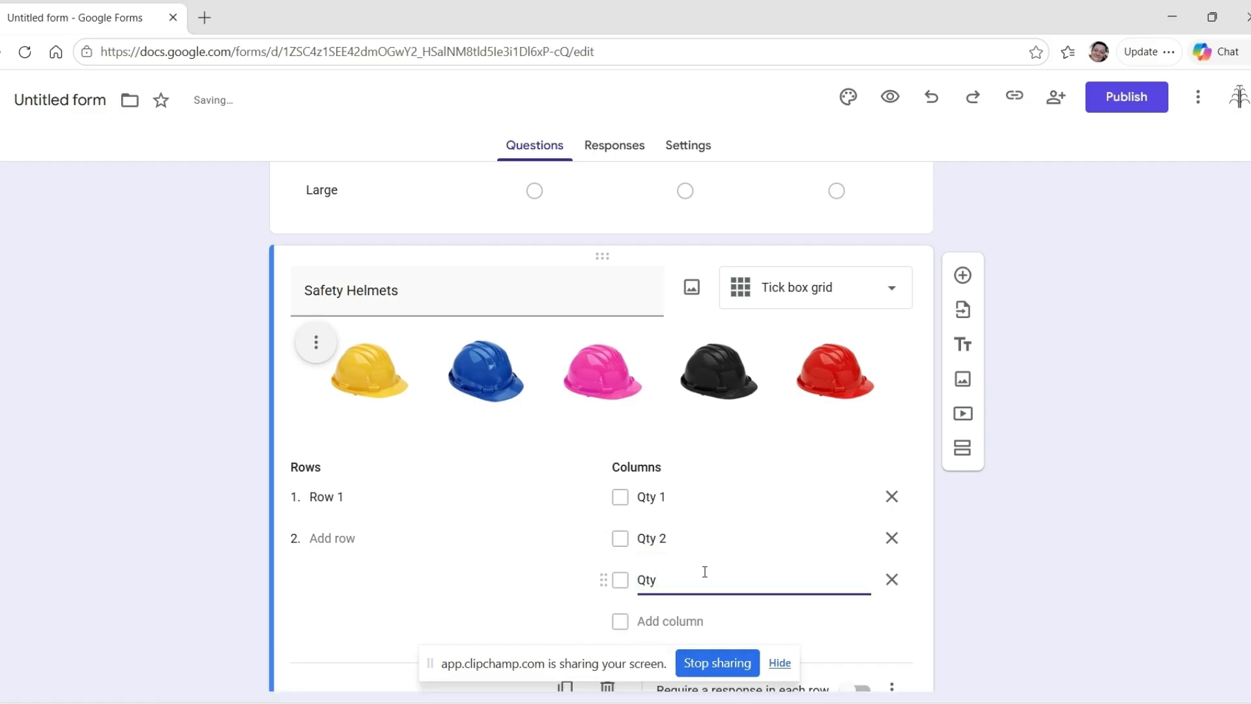
Step: Name the rows of the Safety Helmets grid Yellow, Blue, Pink, Black and Red
{"action": "left_click", "coordinate": [402, 500]}
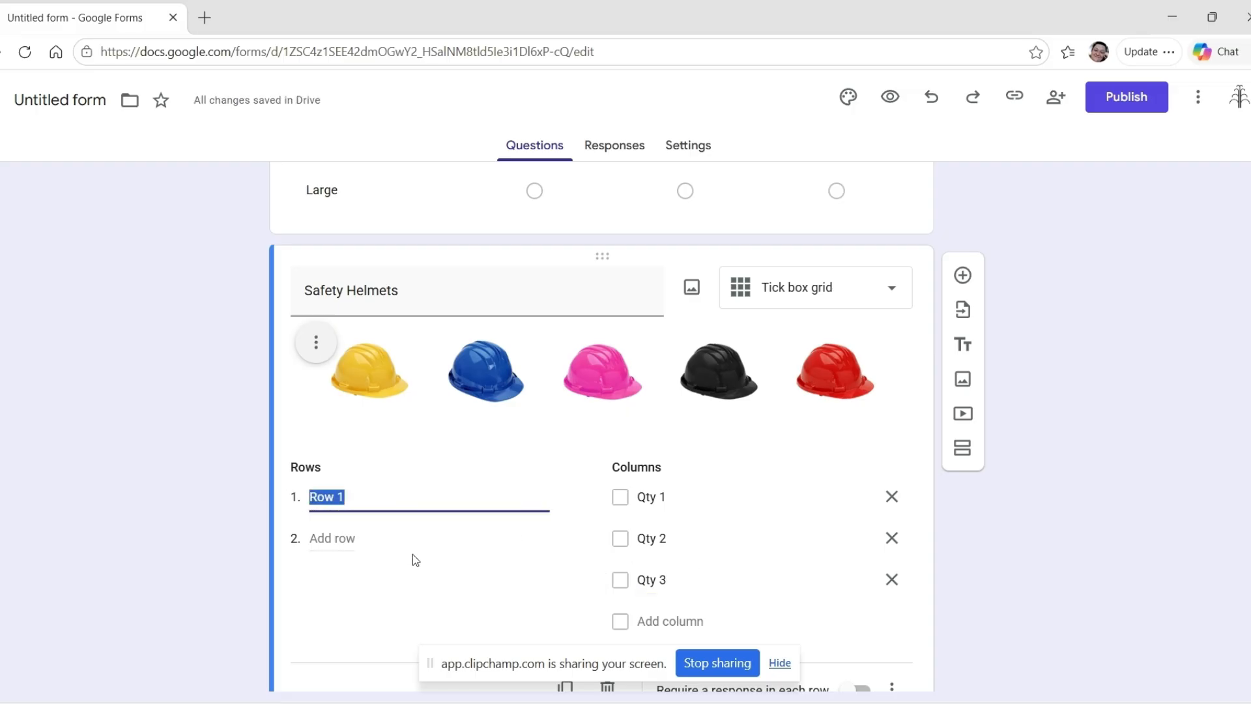
{"action": "type", "text": "Yellow"}
{"action": "left_click", "coordinate": [323, 538]}
{"action": "type", "text": "B"}
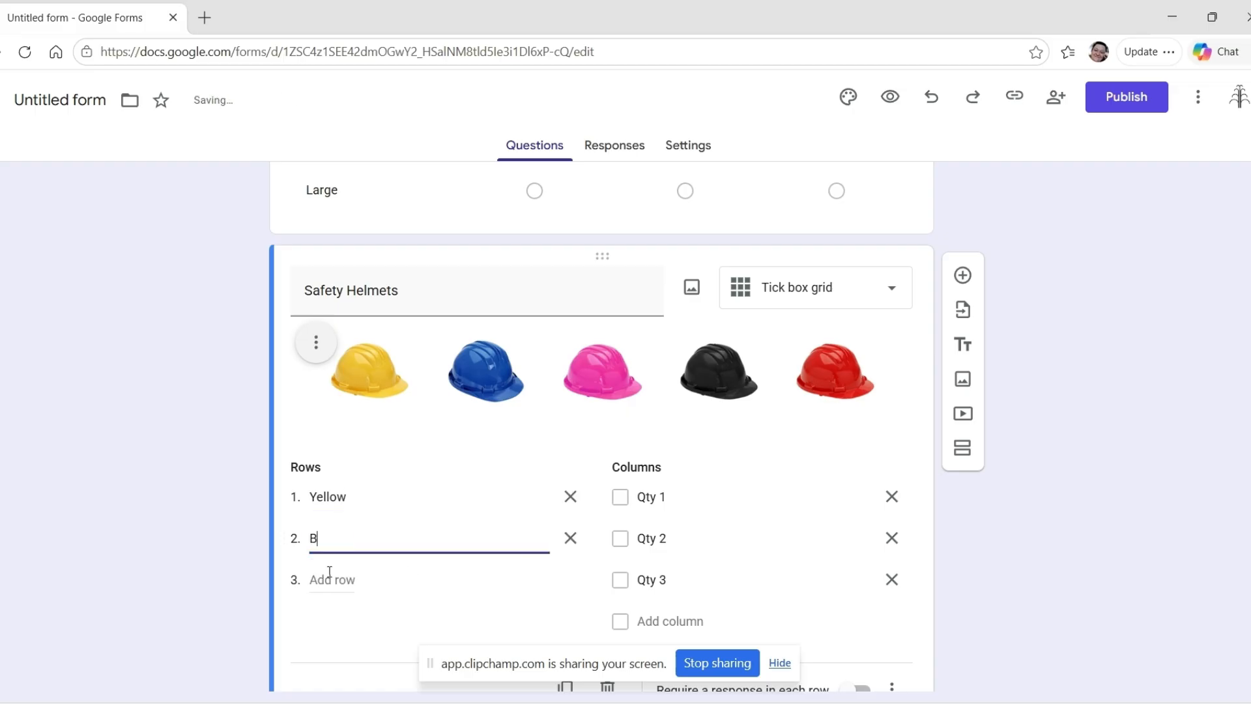
{"action": "type", "text": "lue"}
{"action": "left_click", "coordinate": [337, 579]}
{"action": "type", "text": "Pink"}
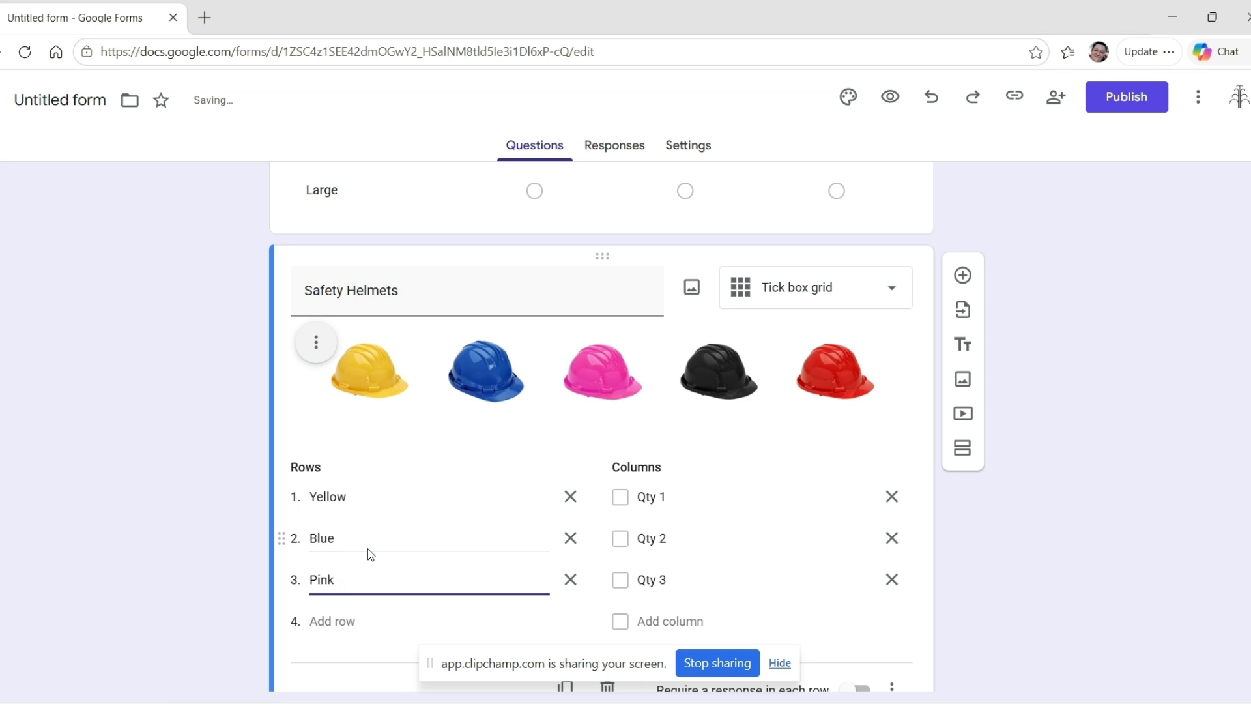
{"action": "left_click", "coordinate": [350, 619]}
{"action": "type", "text": "Black"}
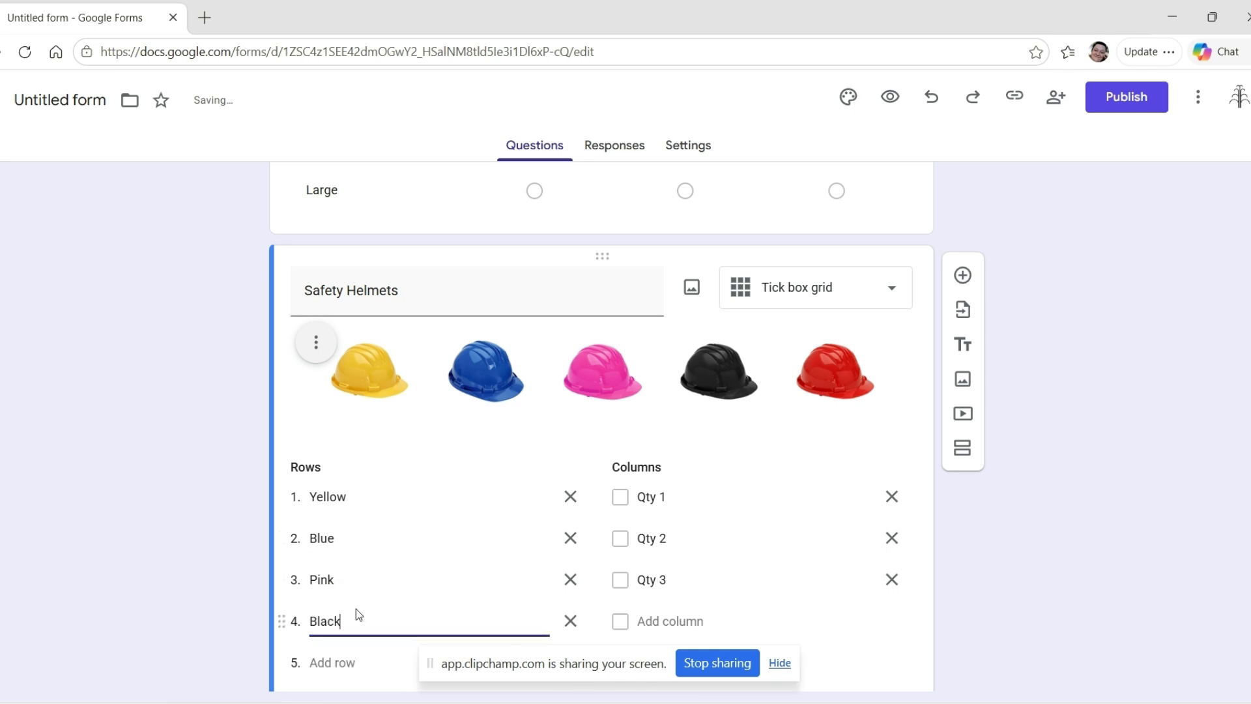
{"action": "left_click", "coordinate": [340, 662]}
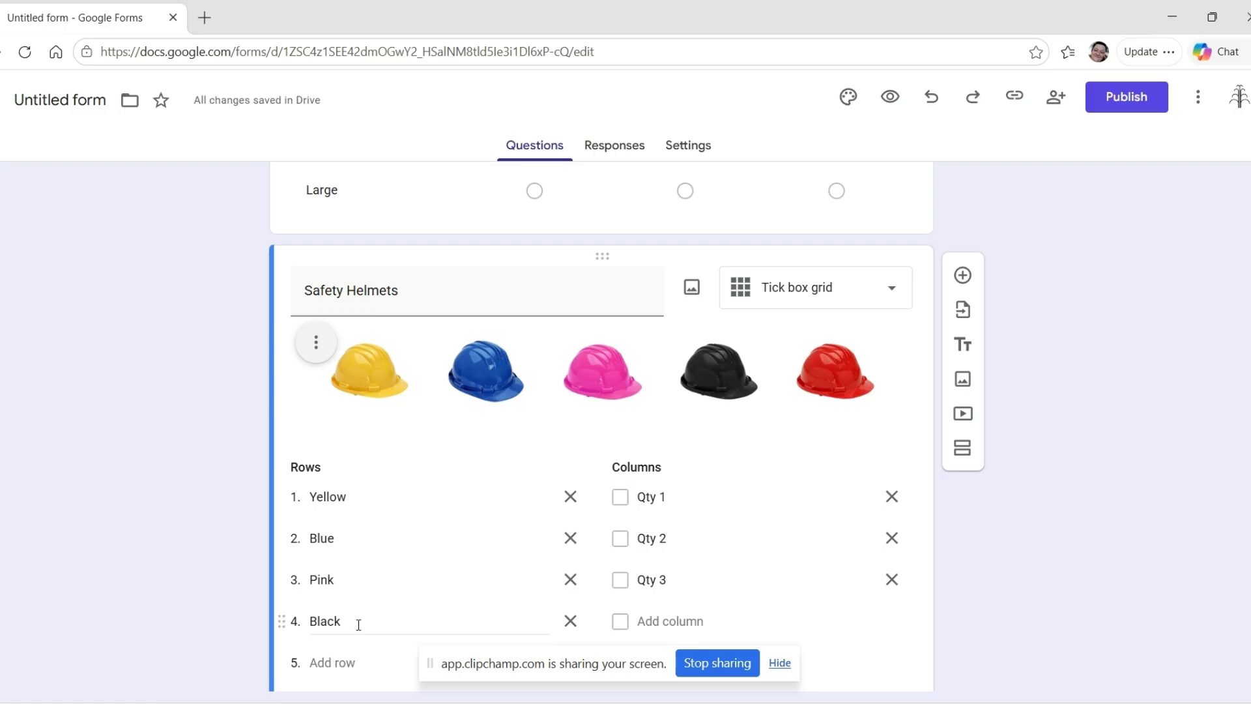
{"action": "scroll", "coordinate": [358, 620], "scroll_direction": "down", "scroll_amount": 1}
{"action": "left_click", "coordinate": [334, 581]}
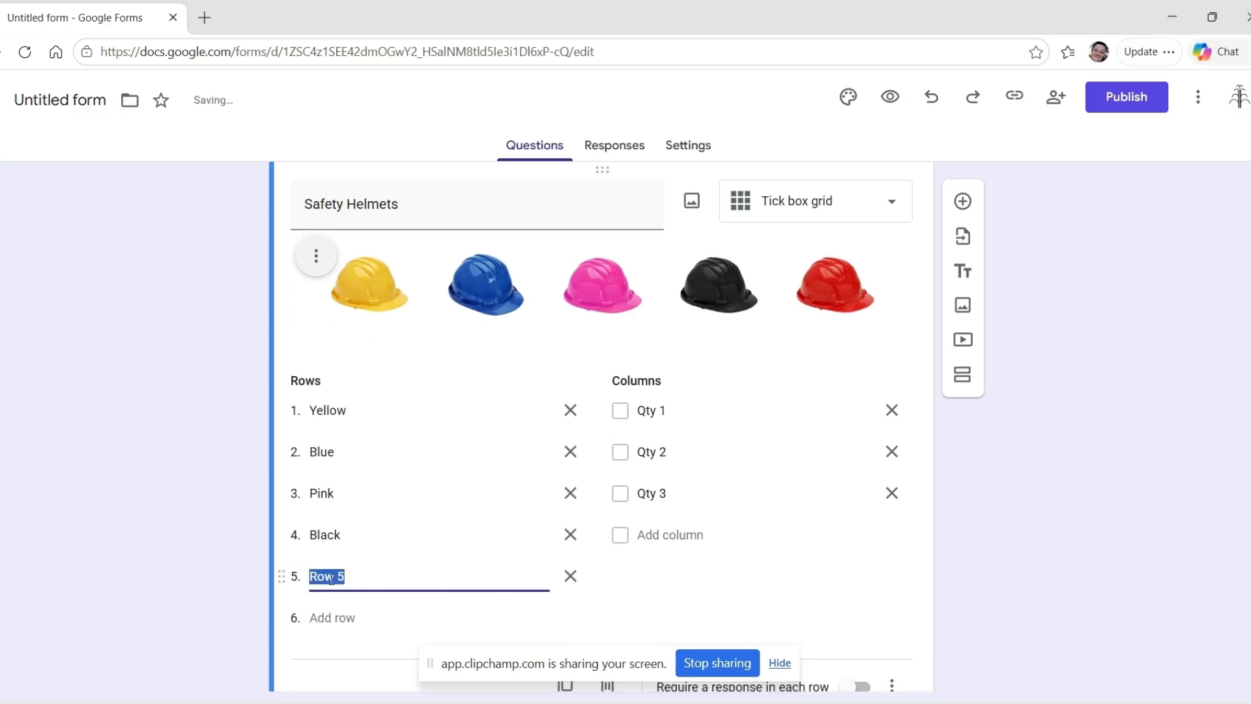
{"action": "type", "text": "Red"}
Step: Add a Checkboxes question titled "Safet Boots" below the Safety Helmets question
{"action": "scroll", "coordinate": [587, 499], "scroll_direction": "down", "scroll_amount": 1}
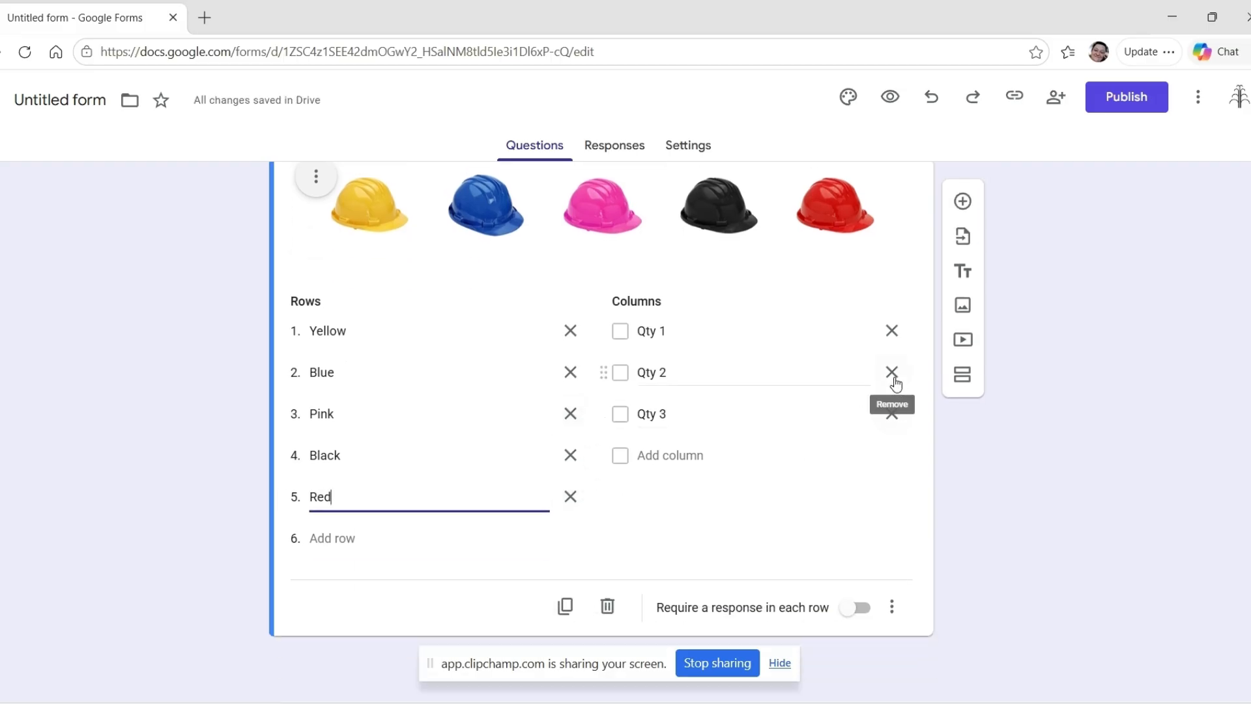
{"action": "left_click", "coordinate": [963, 202]}
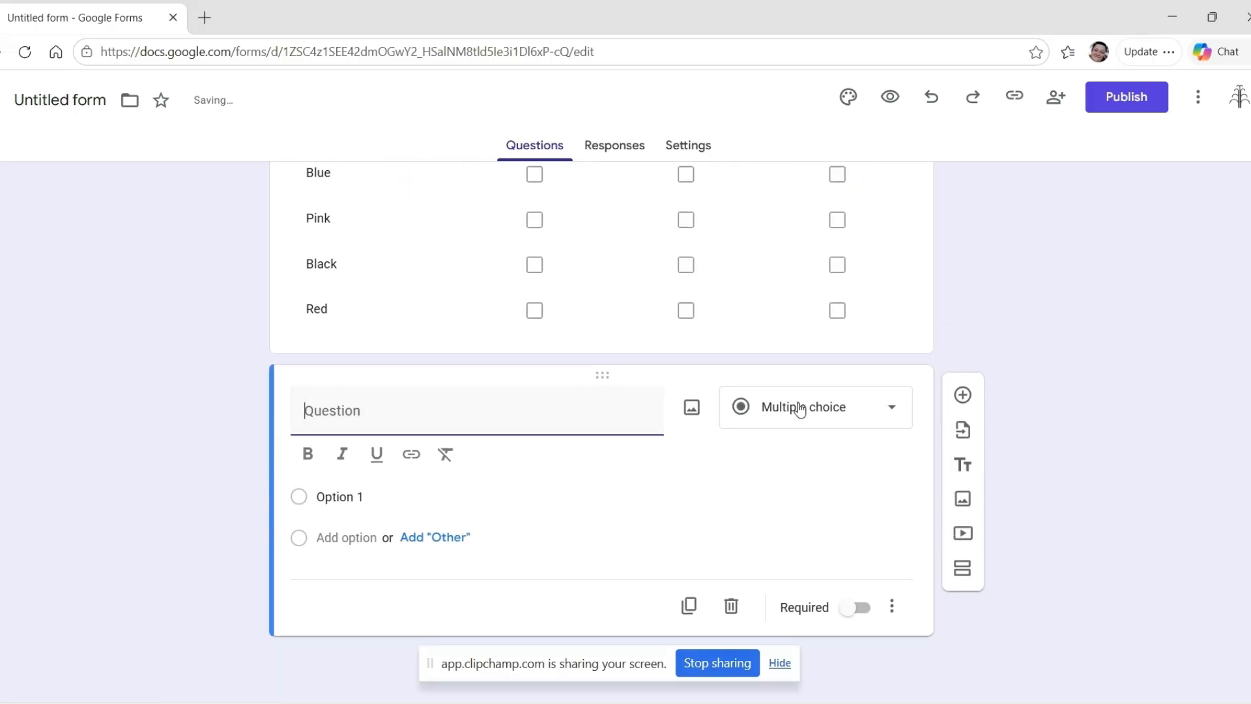
{"action": "left_click", "coordinate": [798, 410]}
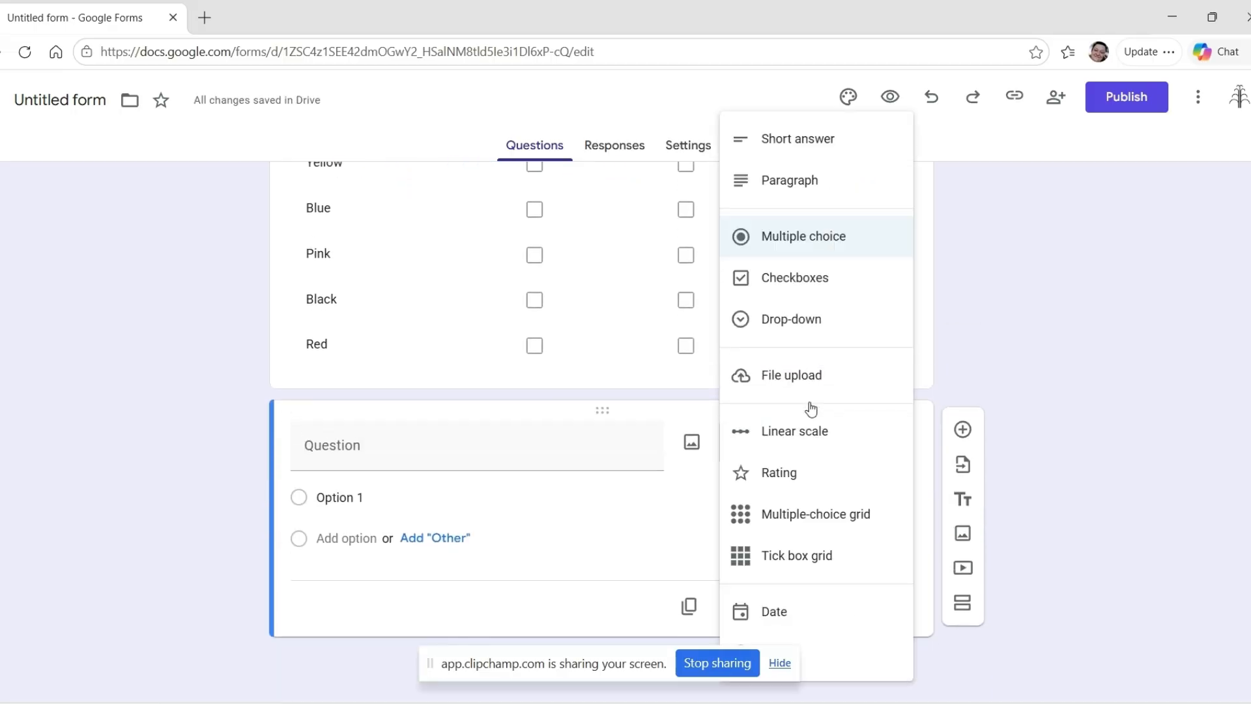
{"action": "left_click", "coordinate": [809, 291]}
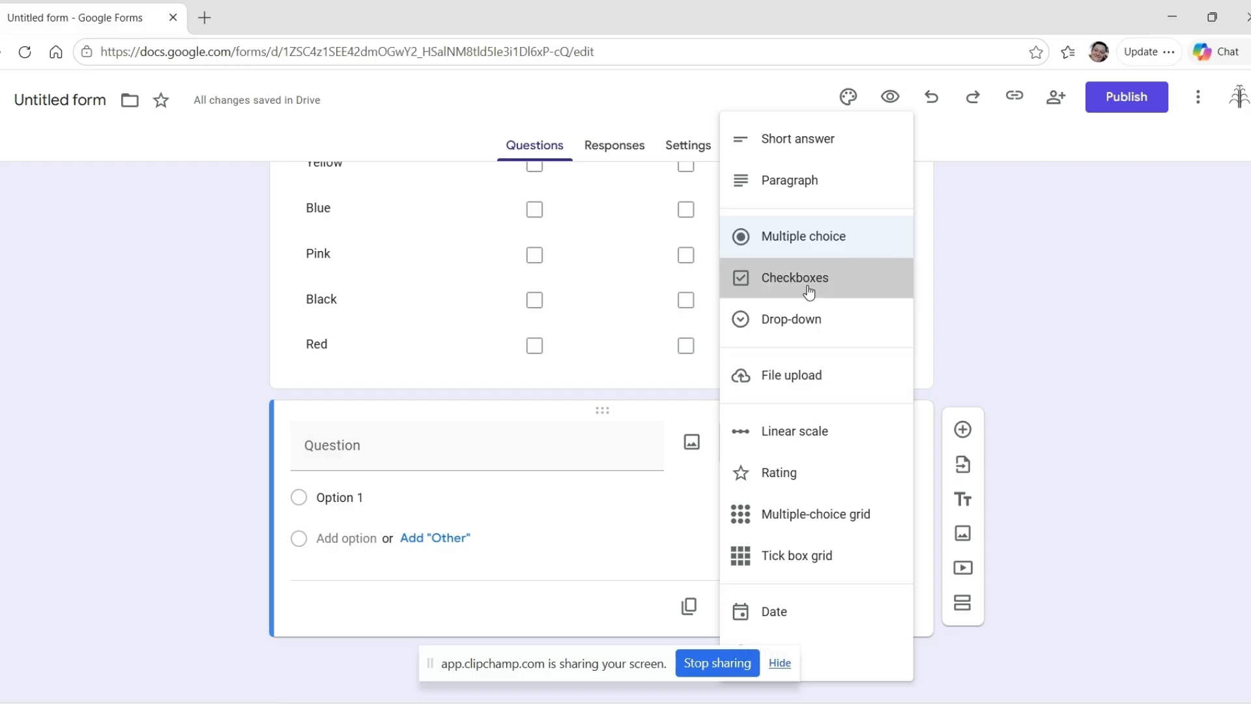
{"action": "left_click", "coordinate": [433, 440]}
{"action": "type", "text": "Safet "}
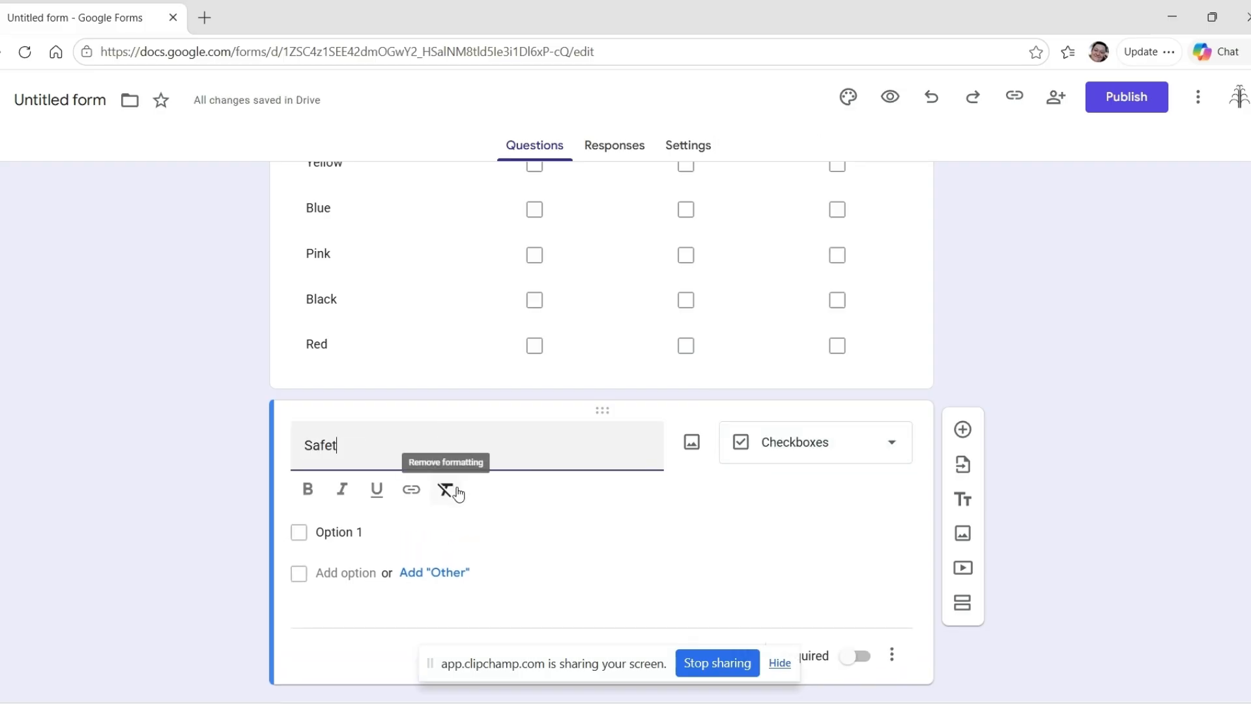
{"action": "type", "text": "Boots"}
Step: Upload the "Black Safety Boots" picture to the first boots option and name the option "Safety Boot - Black"
{"action": "left_click", "coordinate": [402, 532]}
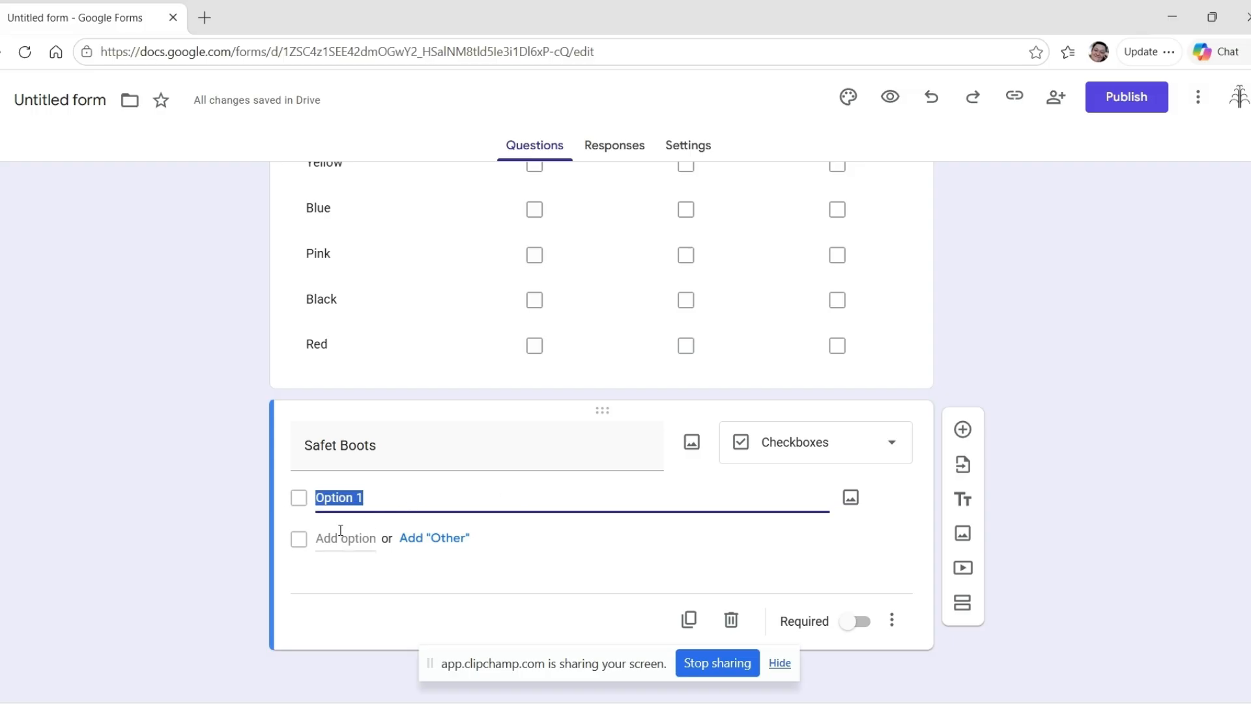
{"action": "left_click", "coordinate": [849, 499]}
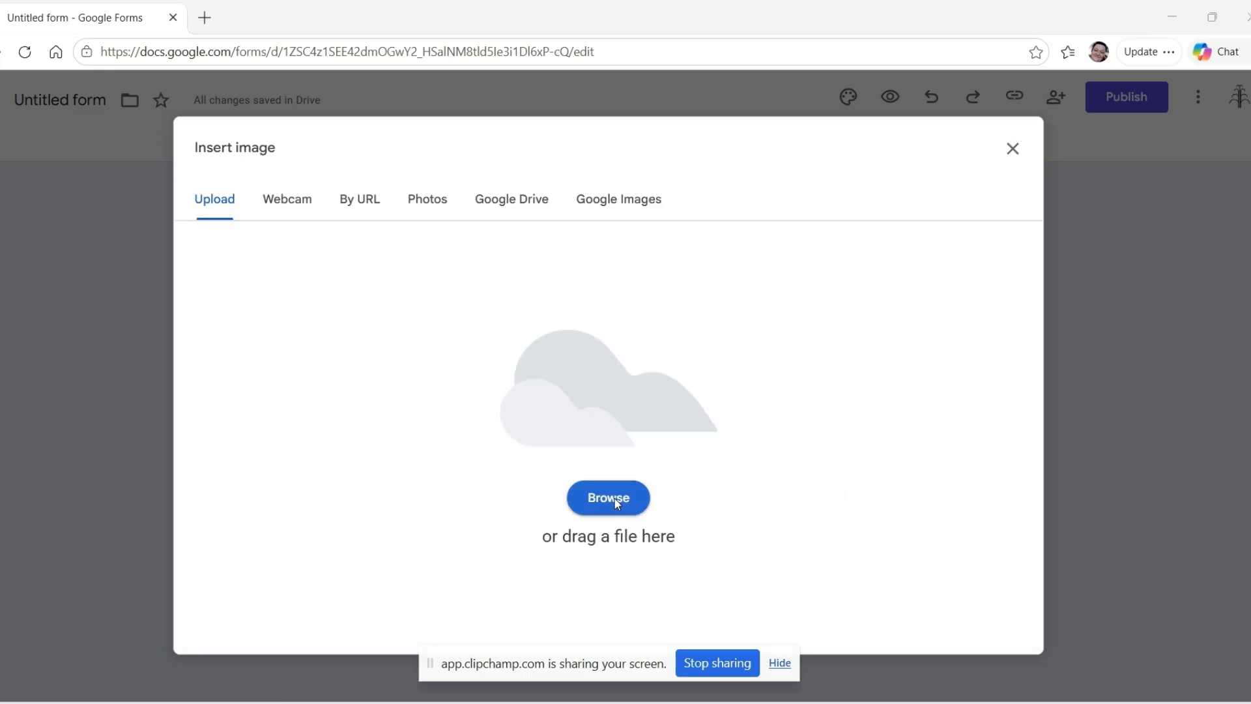
{"action": "left_click", "coordinate": [615, 499]}
{"action": "left_click", "coordinate": [324, 191]}
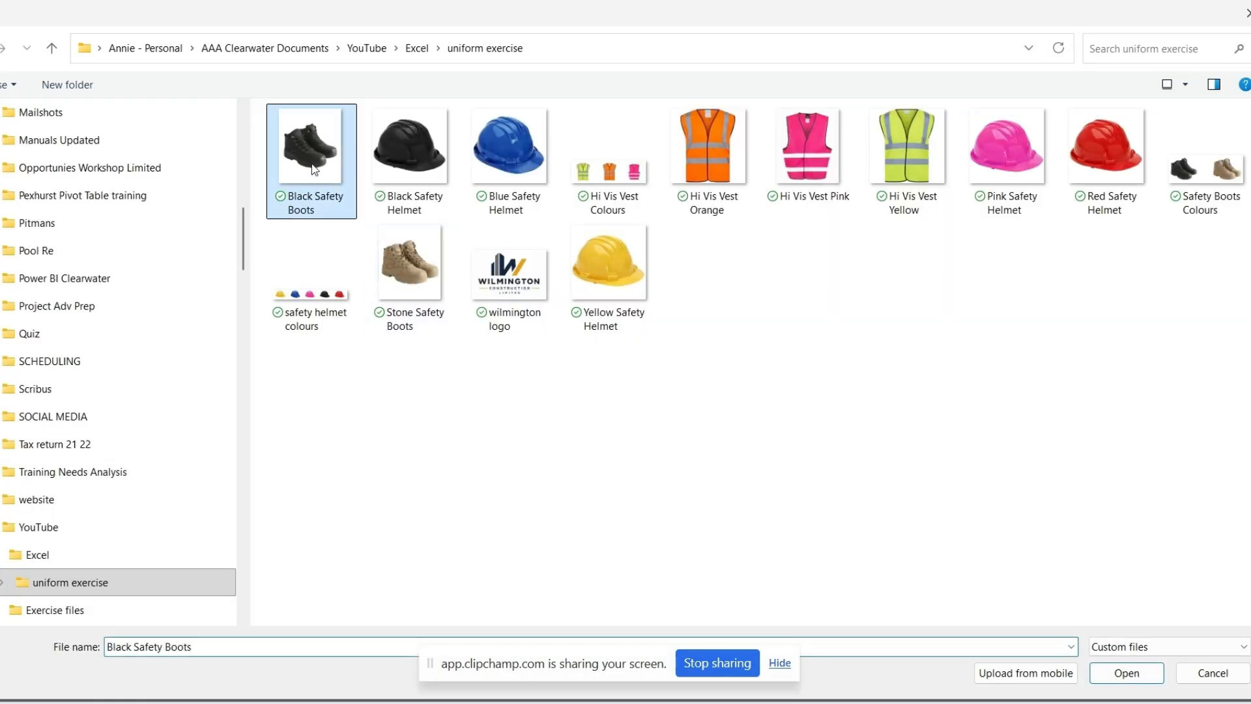
{"action": "left_click", "coordinate": [1143, 674]}
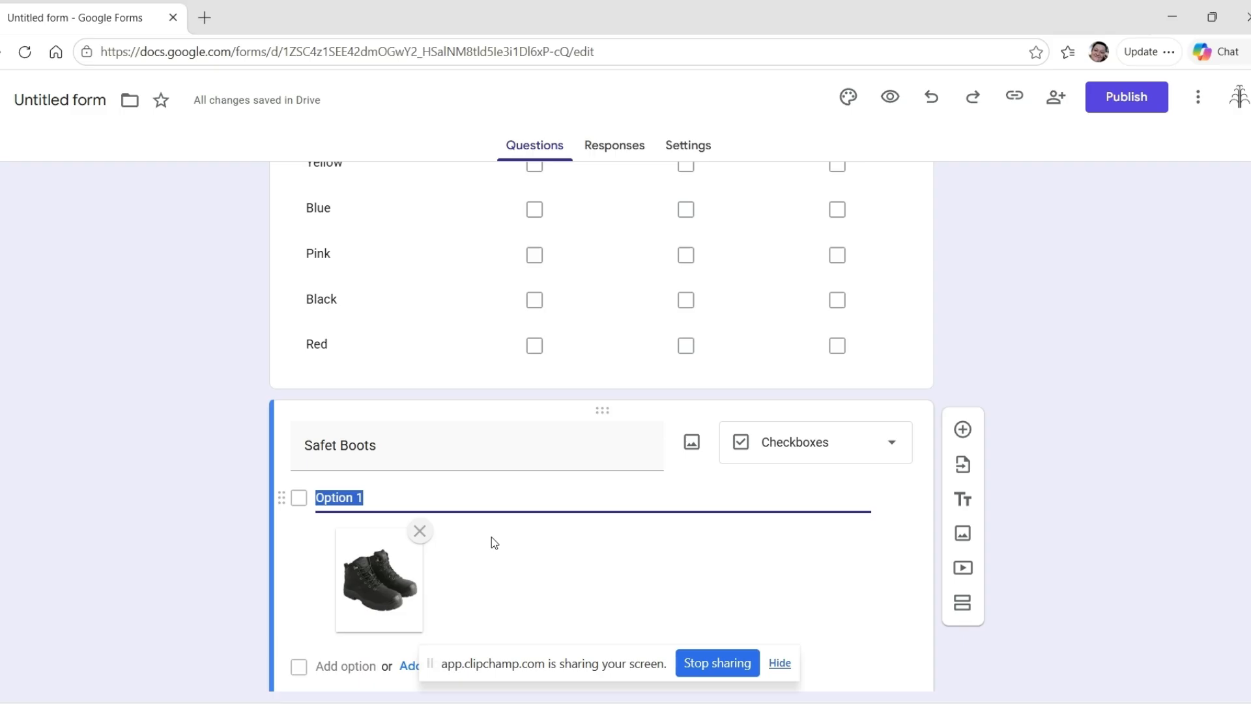
{"action": "type", "text": "Safety"}
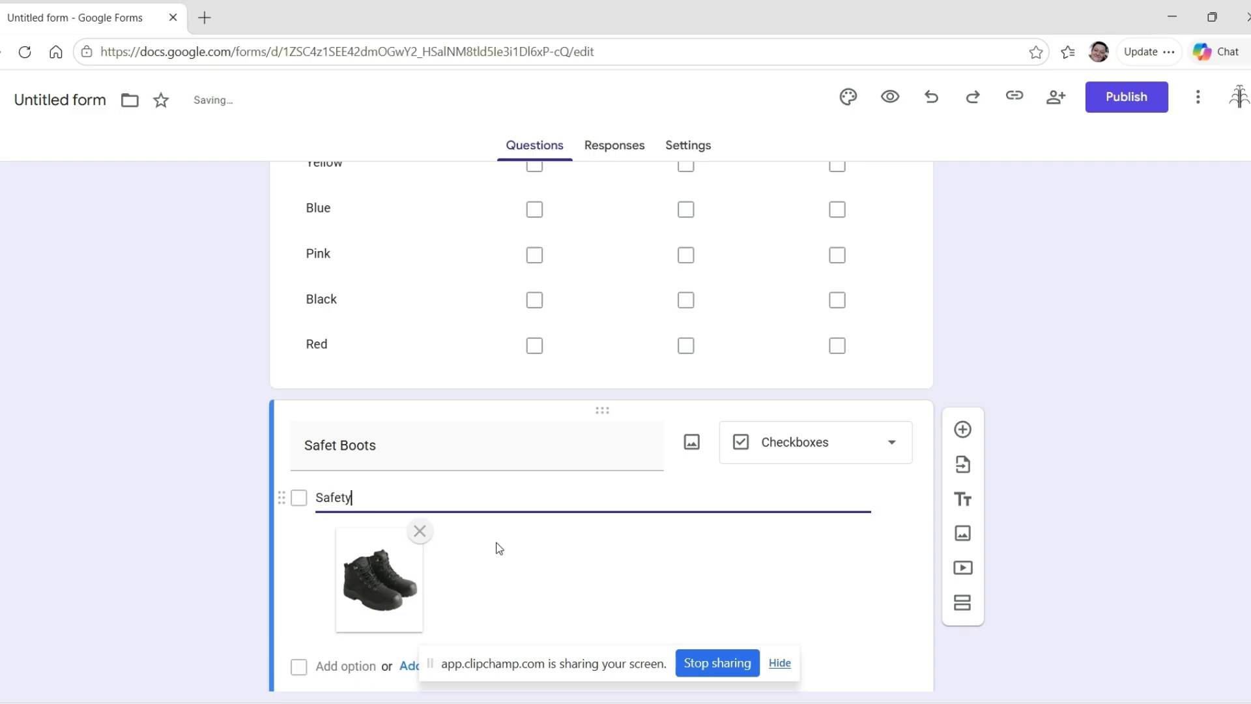
{"action": "type", "text": " Boot - Black"}
Step: Add a second boots option named "Safety Boot - Stone" and upload the "Stone Safety Boots" picture to it
{"action": "scroll", "coordinate": [424, 609], "scroll_direction": "down", "scroll_amount": 3}
{"action": "left_click", "coordinate": [343, 524]}
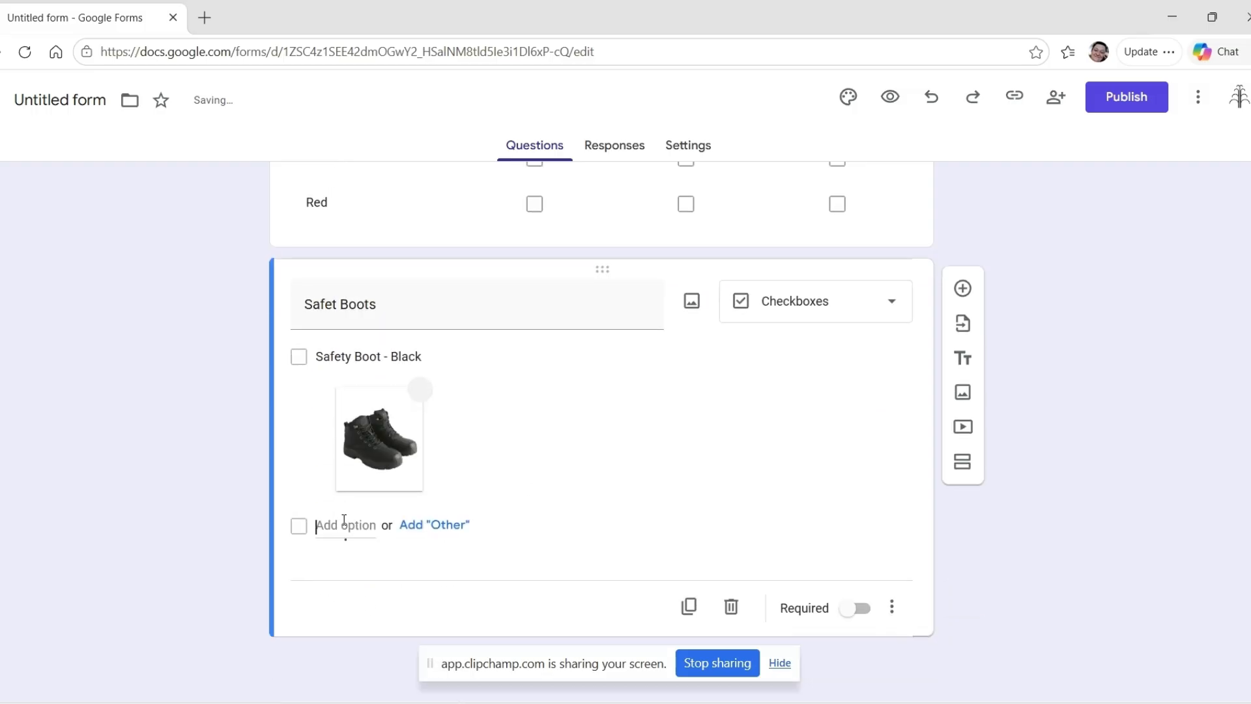
{"action": "type", "text": "Safet"}
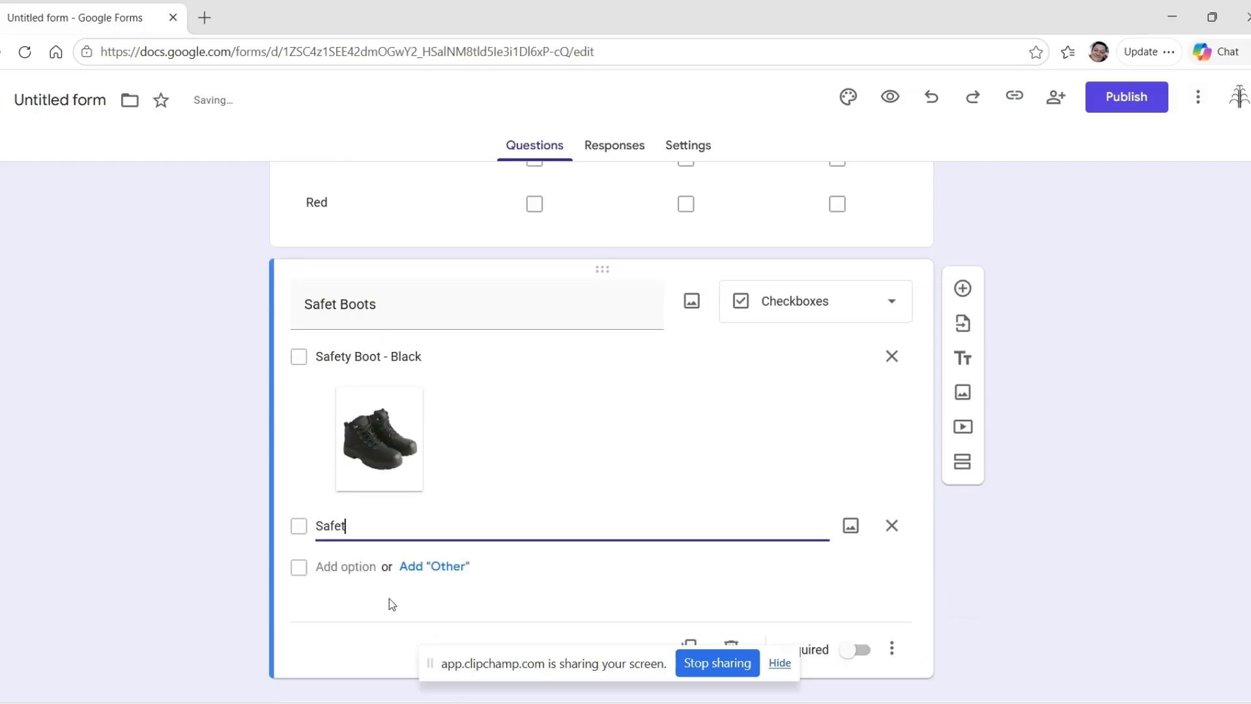
{"action": "type", "text": "y Boot - Stone"}
{"action": "left_click", "coordinate": [849, 527]}
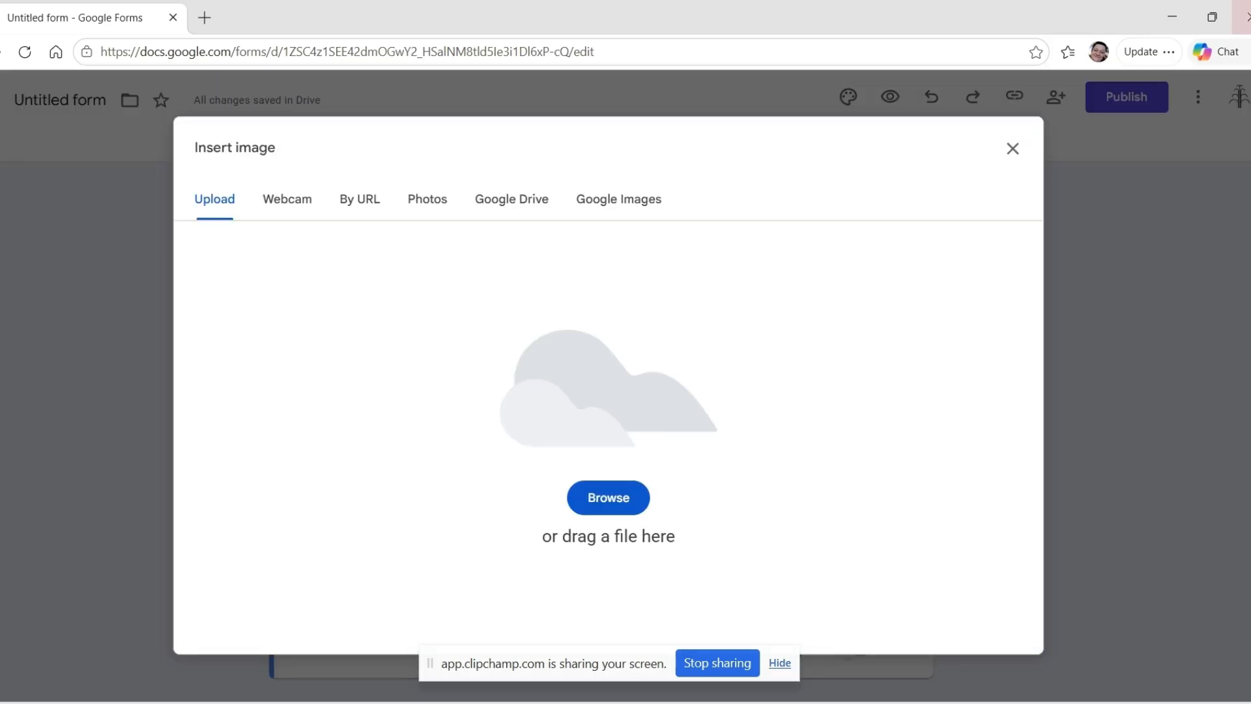
{"action": "left_click", "coordinate": [623, 492]}
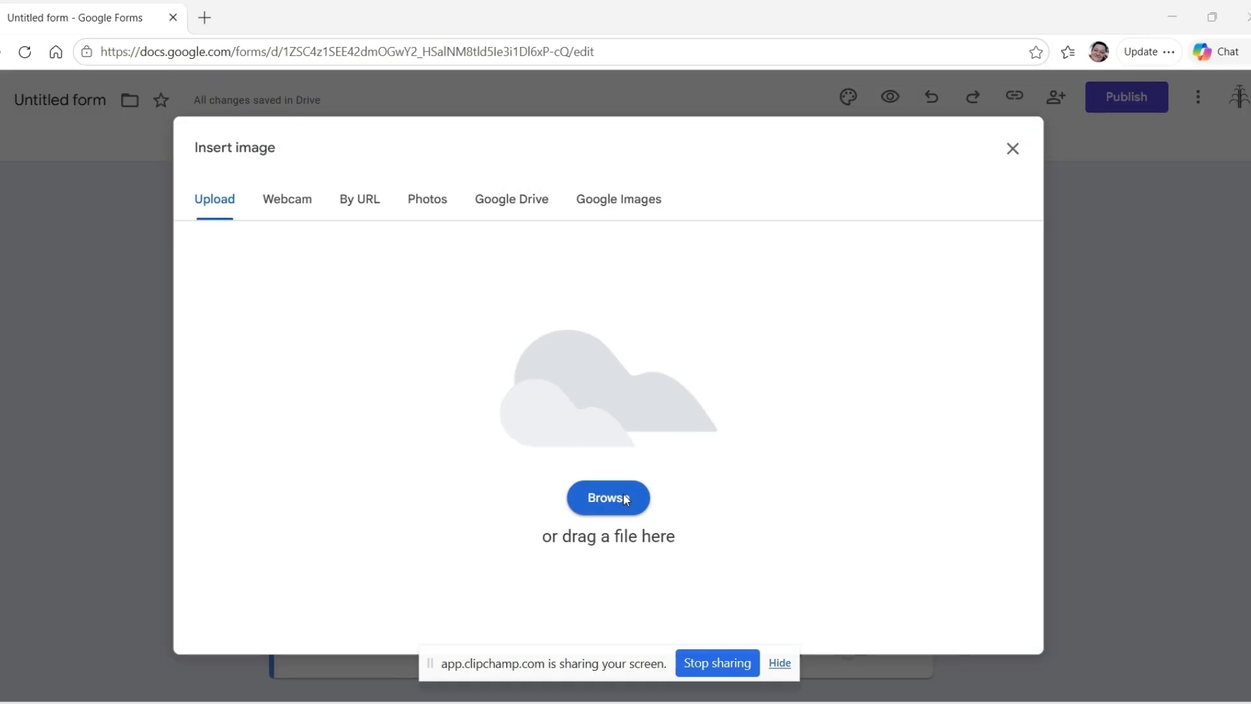
{"action": "left_click", "coordinate": [413, 261]}
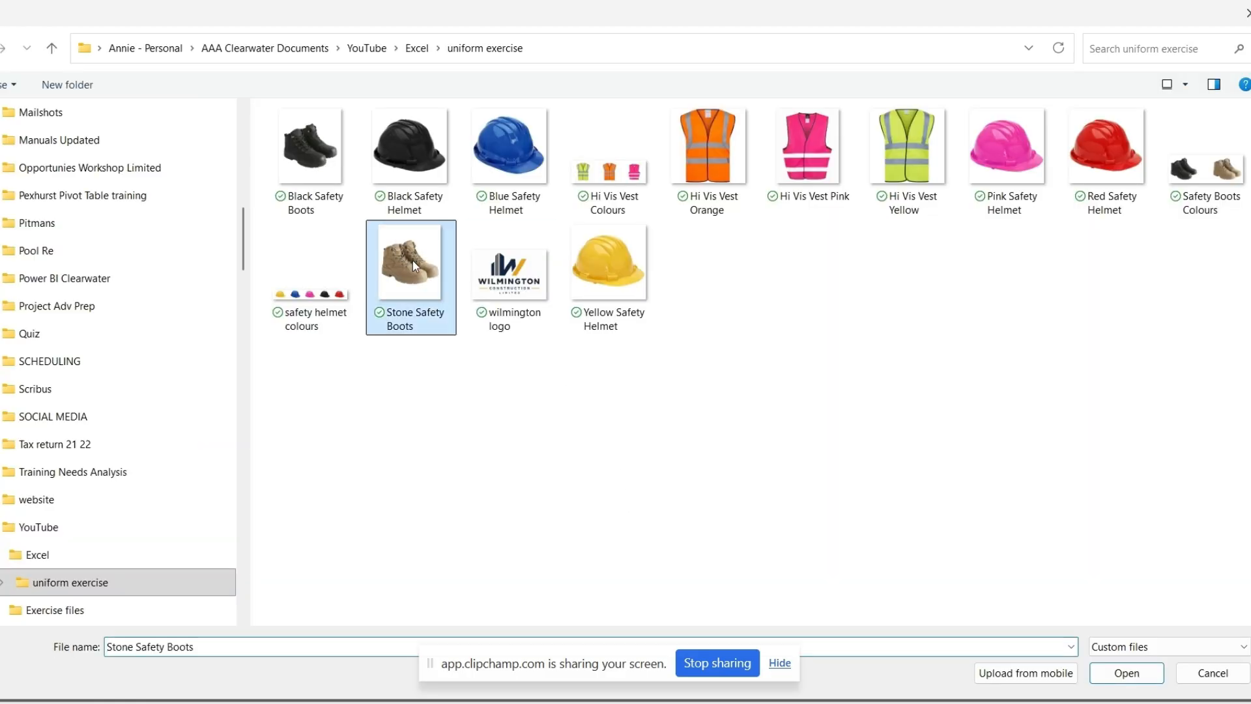
{"action": "left_click", "coordinate": [1126, 673]}
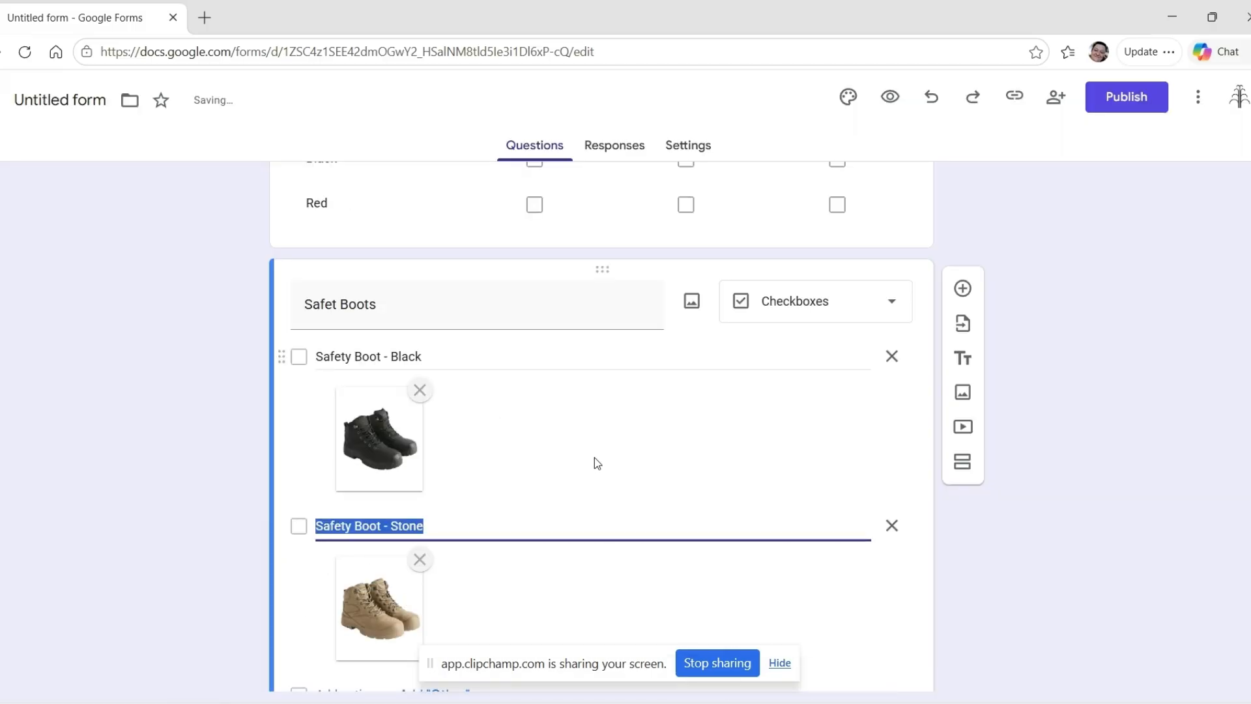
Step: Add a Drop-down question titled "Choose Boot Size" below the safety boots question
{"action": "scroll", "coordinate": [595, 458], "scroll_direction": "down", "scroll_amount": 3}
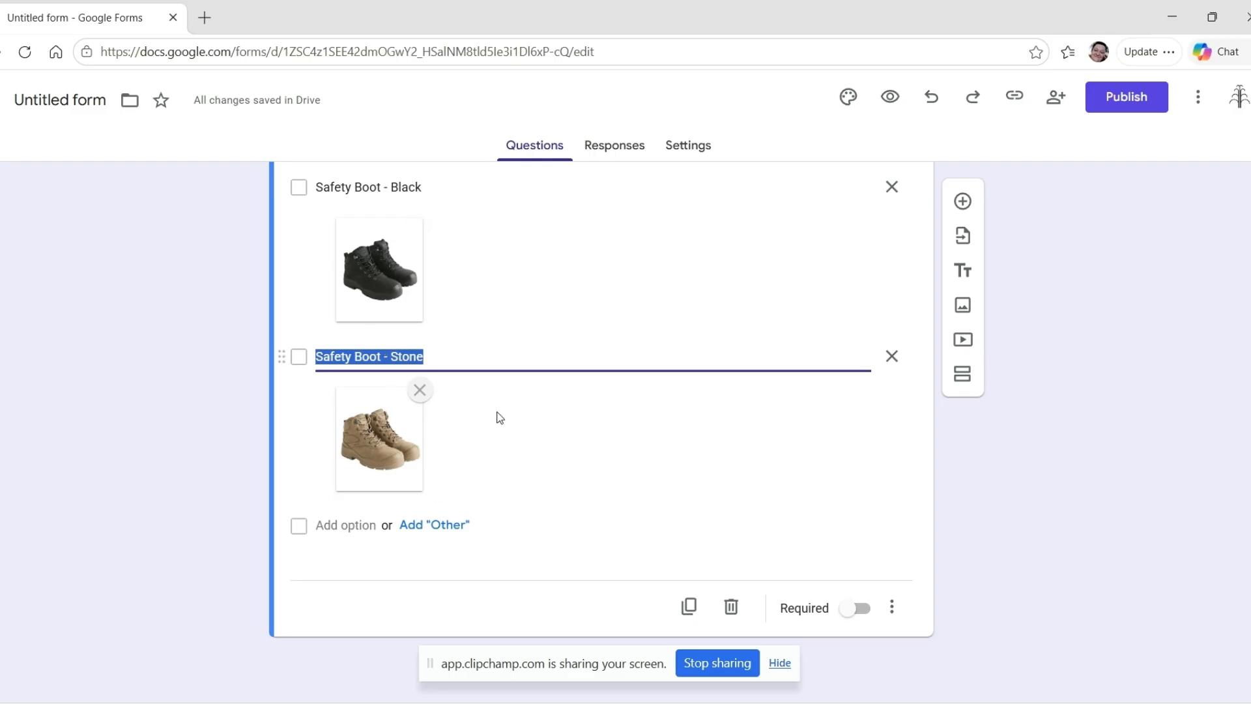
{"action": "scroll", "coordinate": [495, 326], "scroll_direction": "up", "scroll_amount": 6}
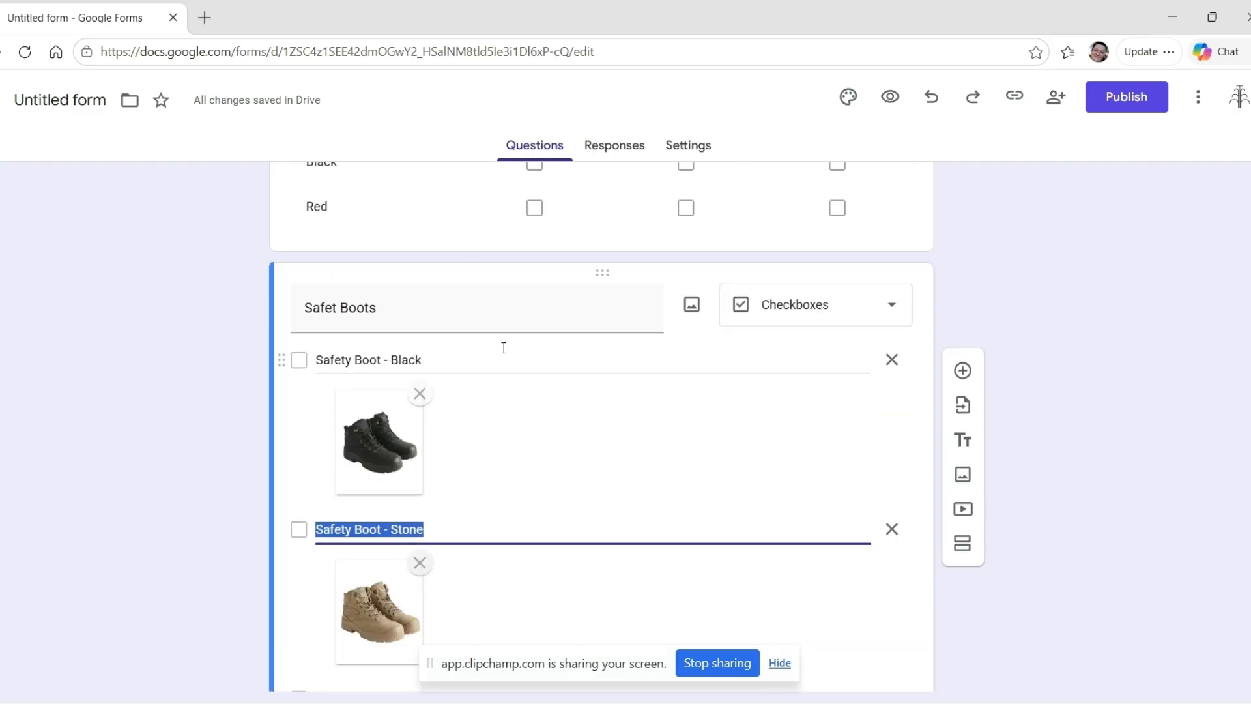
{"action": "scroll", "coordinate": [503, 426], "scroll_direction": "down", "scroll_amount": 3}
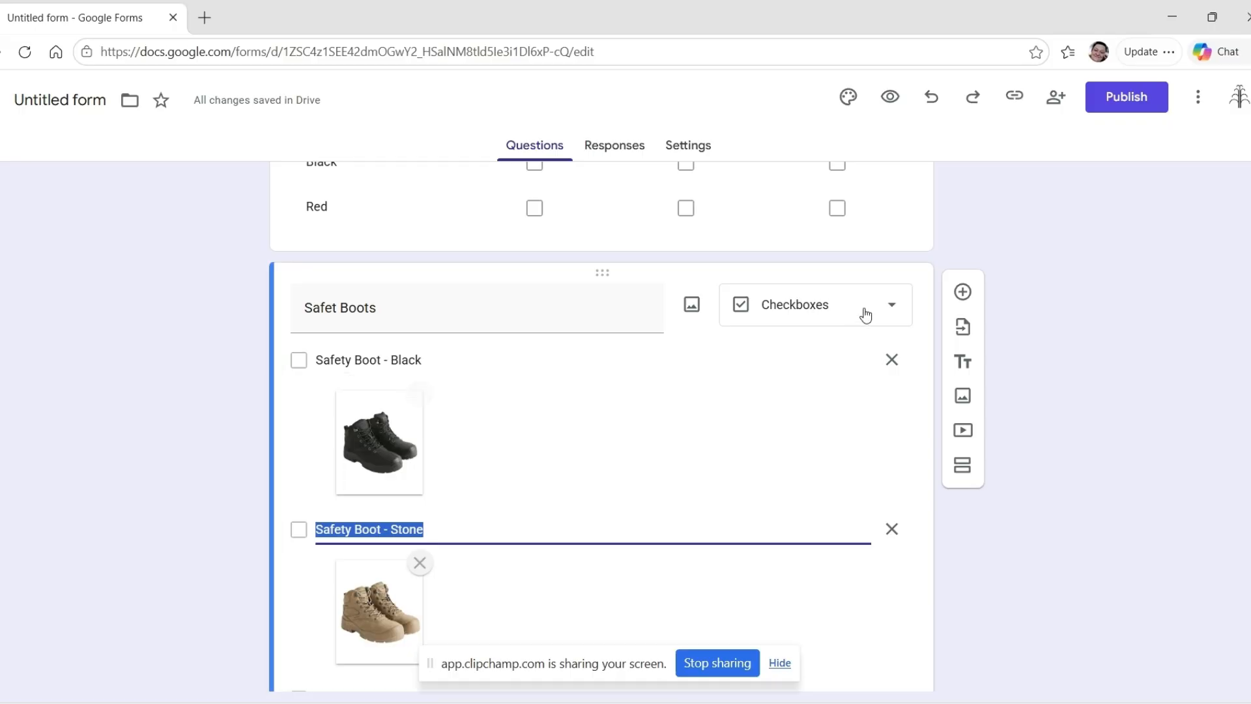
{"action": "left_click", "coordinate": [962, 290]}
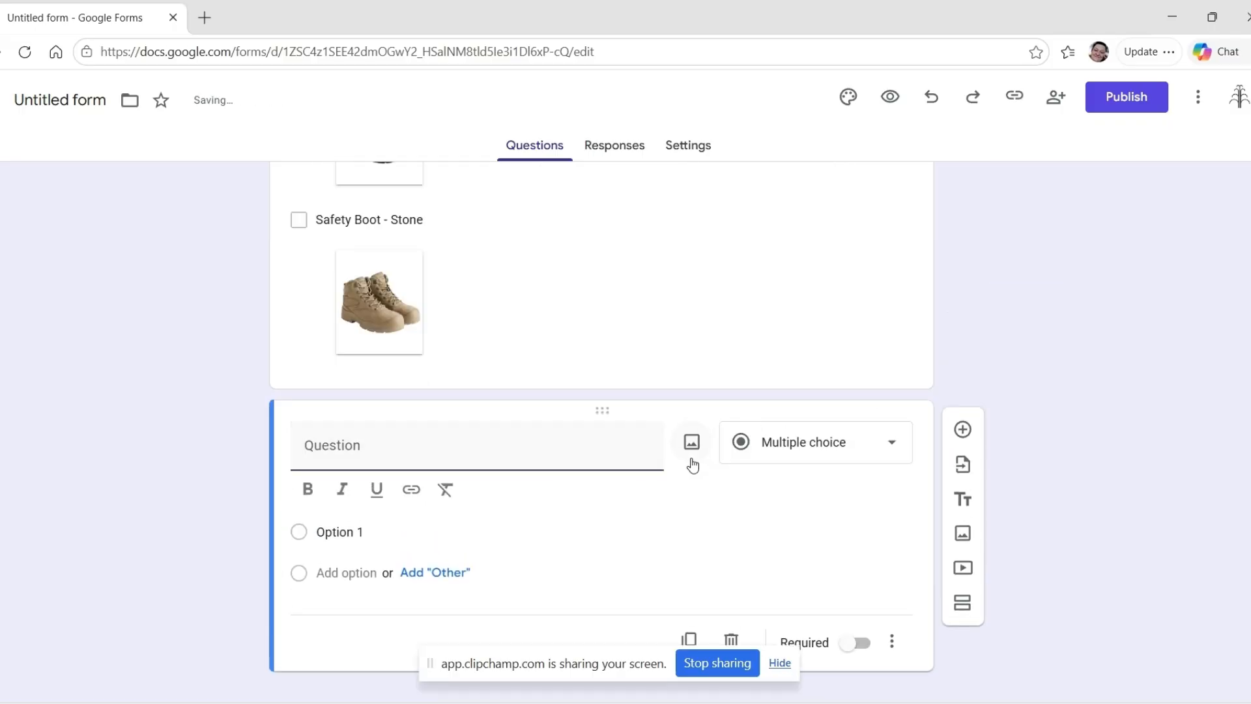
{"action": "left_click", "coordinate": [790, 452]}
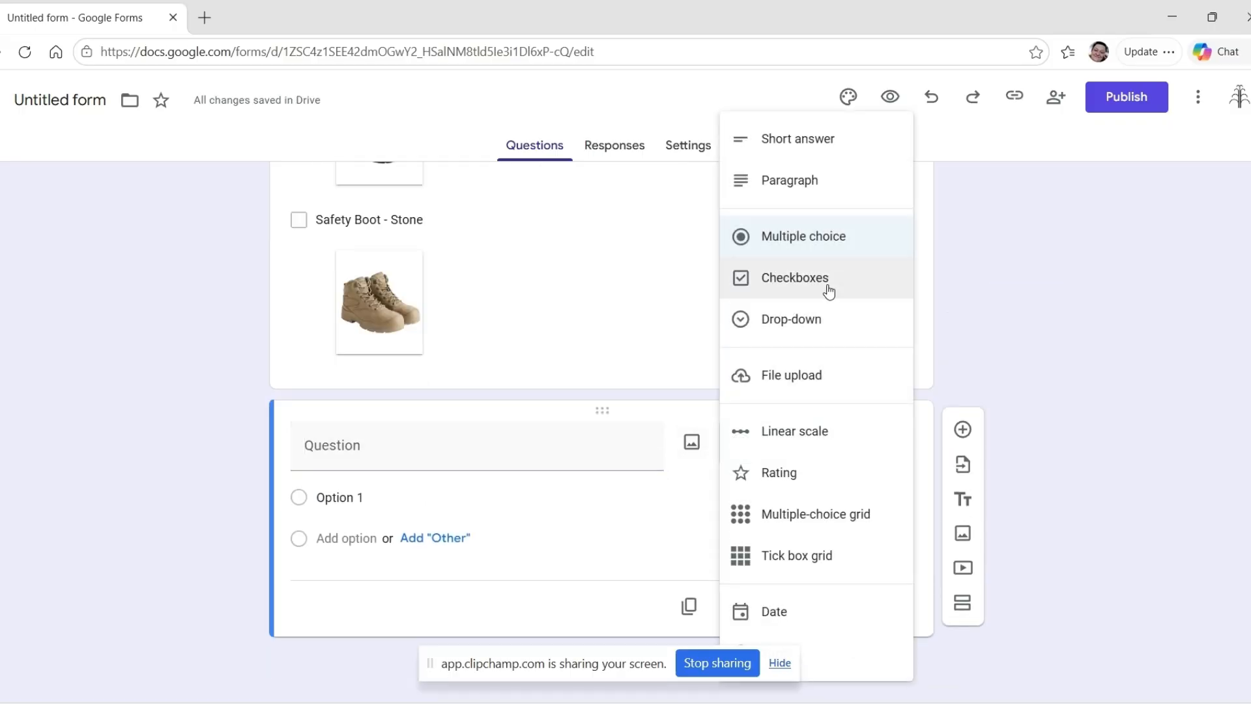
{"action": "left_click", "coordinate": [813, 326]}
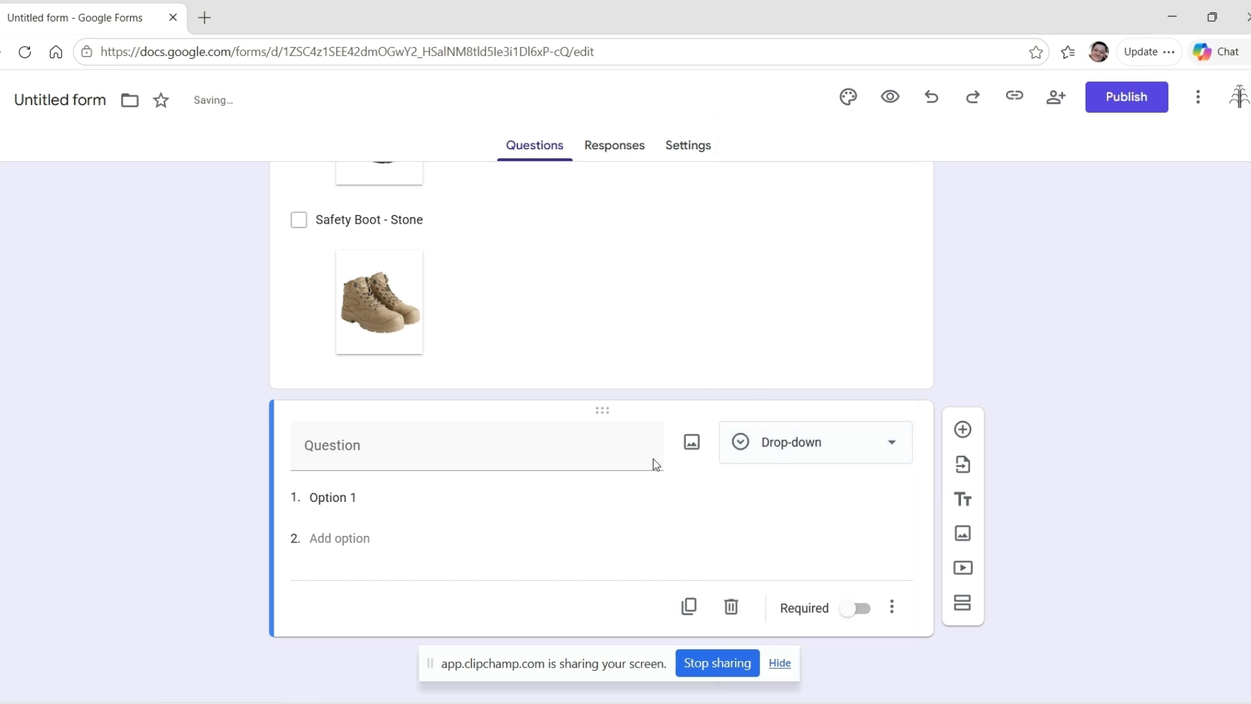
{"action": "left_click", "coordinate": [525, 447]}
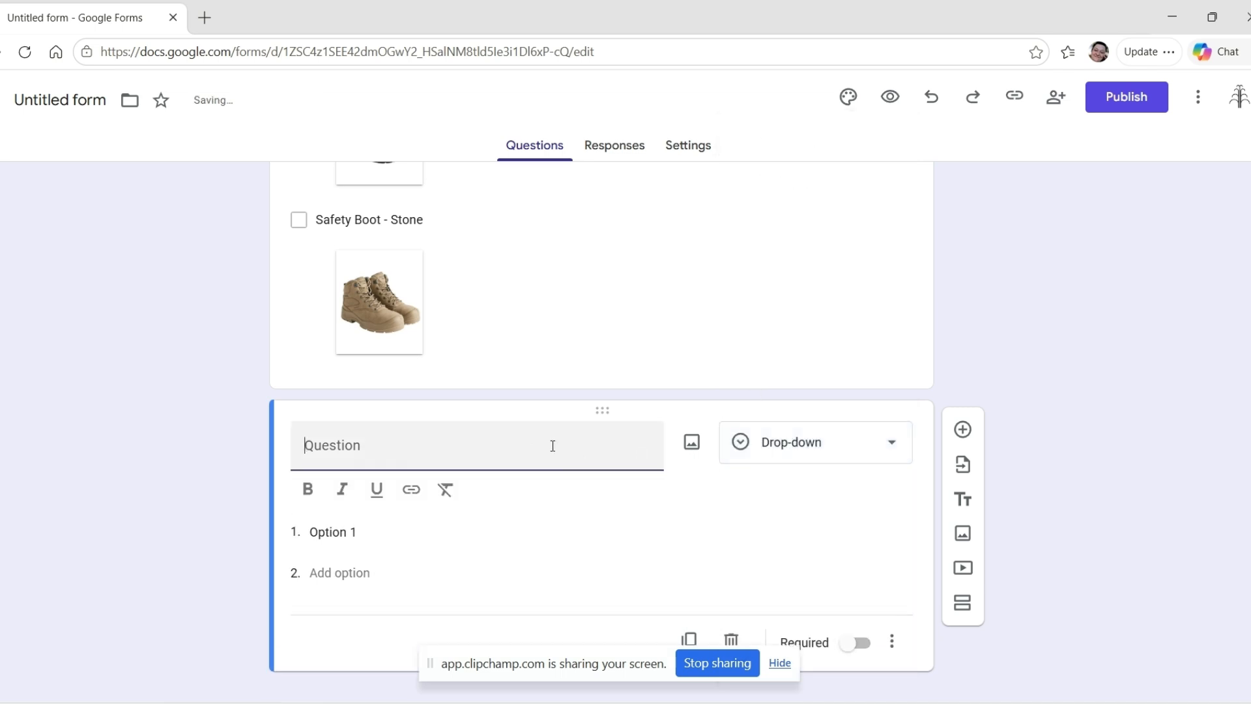
{"action": "type", "text": "Choose B"}
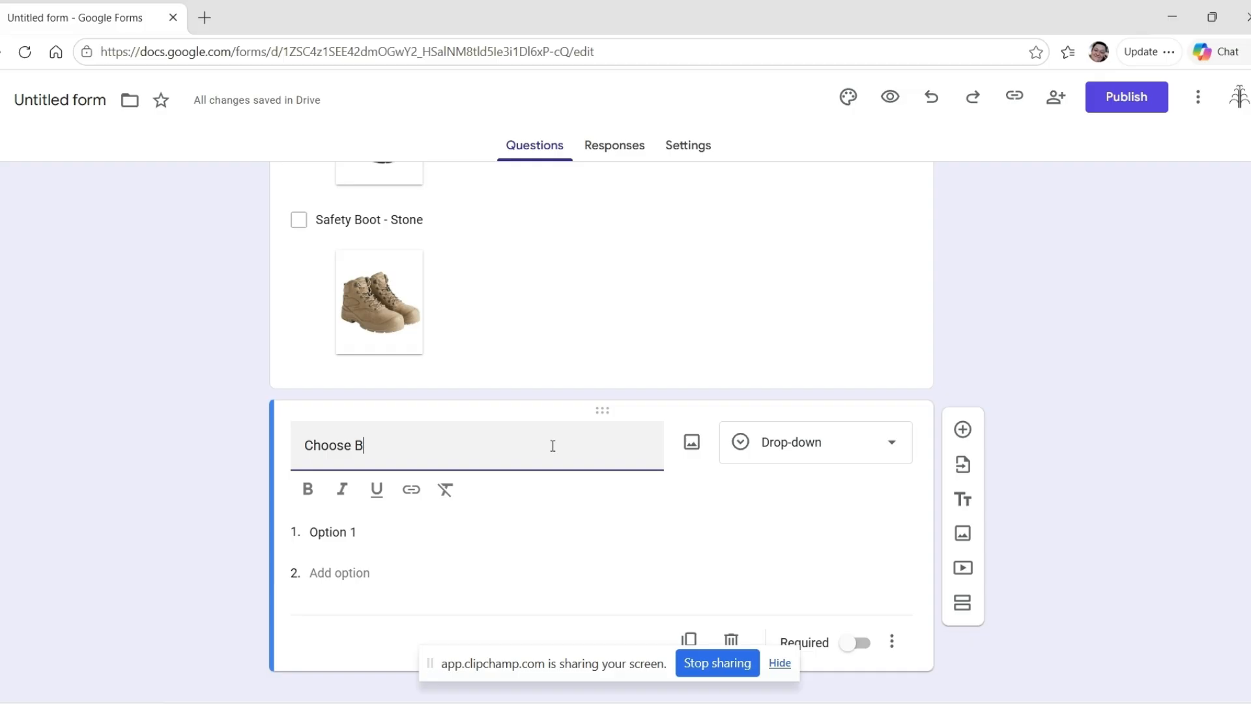
{"action": "type", "text": "oot Size"}
Step: Enter UK Size 4, UK Size 5 and UK Size 6 as the first three options of the Choose Boot Size question
{"action": "left_click", "coordinate": [320, 532]}
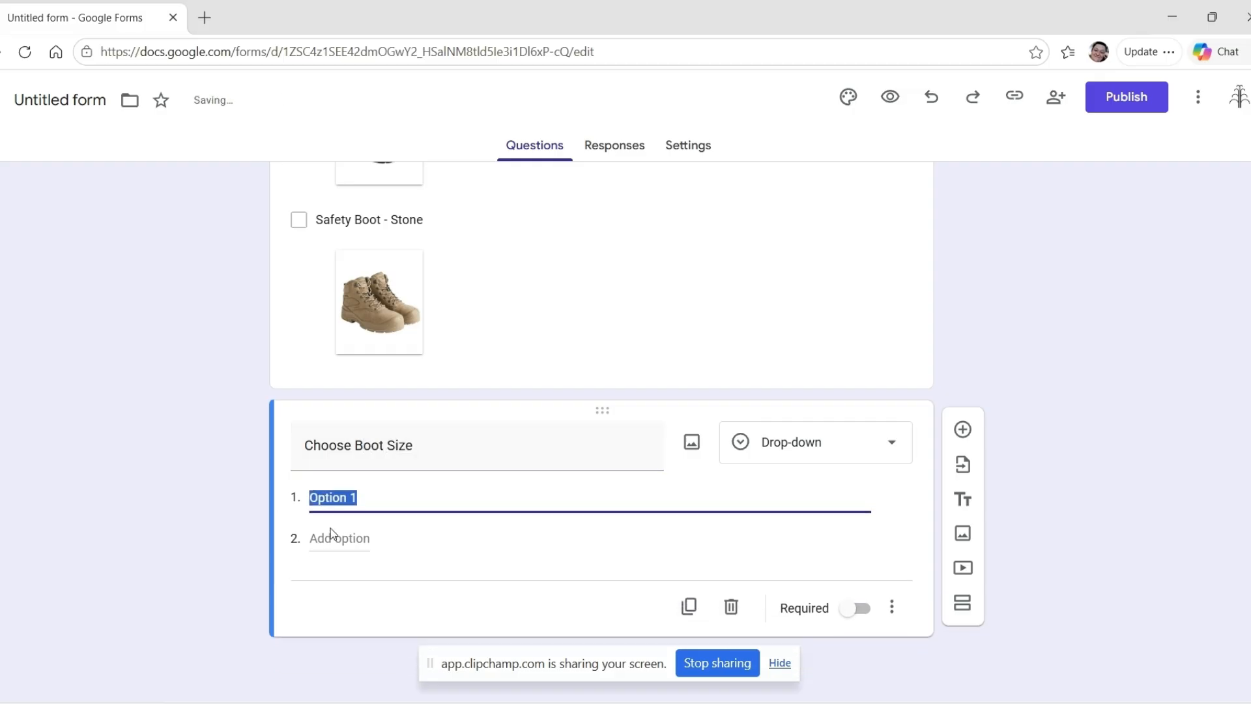
{"action": "type", "text": "UK Size 4"}
{"action": "left_click_drag", "start_coordinate": [368, 499], "coordinate": [306, 505]}
{"action": "key", "text": "ctrl+c"}
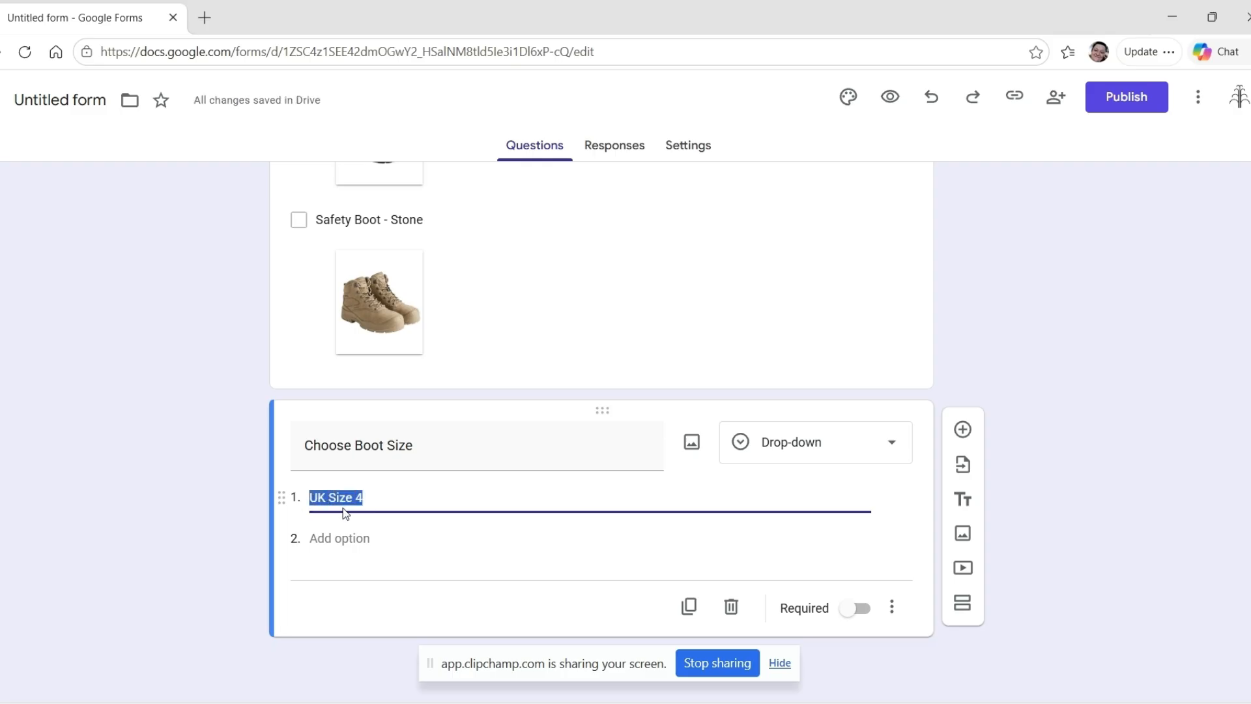
{"action": "left_click", "coordinate": [352, 542]}
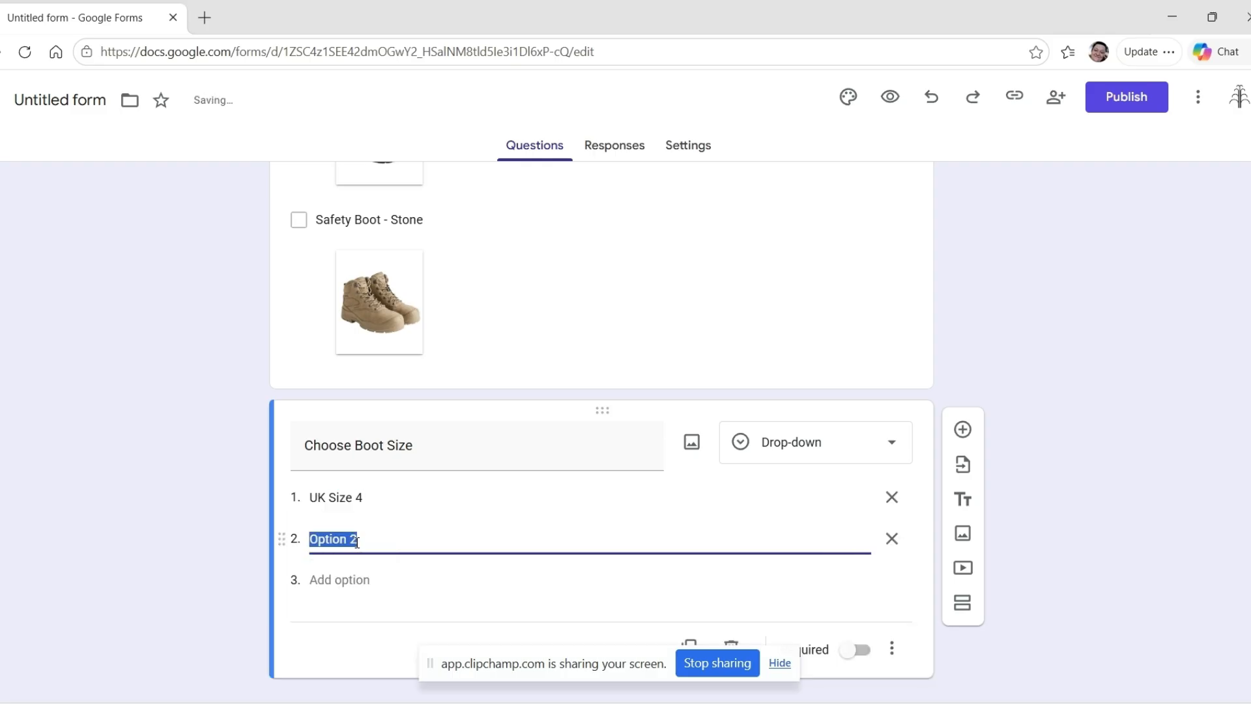
{"action": "key", "text": "ctrl+v"}
{"action": "key", "text": "BackSpace"}
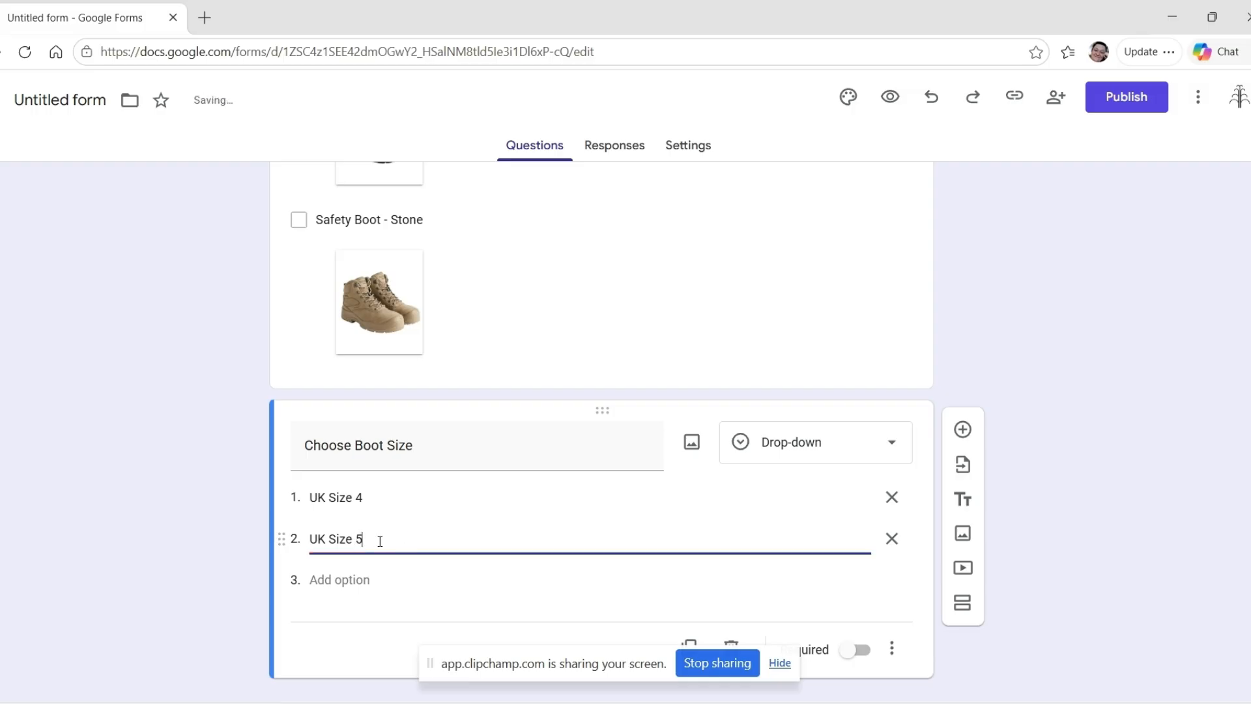
{"action": "left_click", "coordinate": [351, 579]}
{"action": "key", "text": "ctrl+v"}
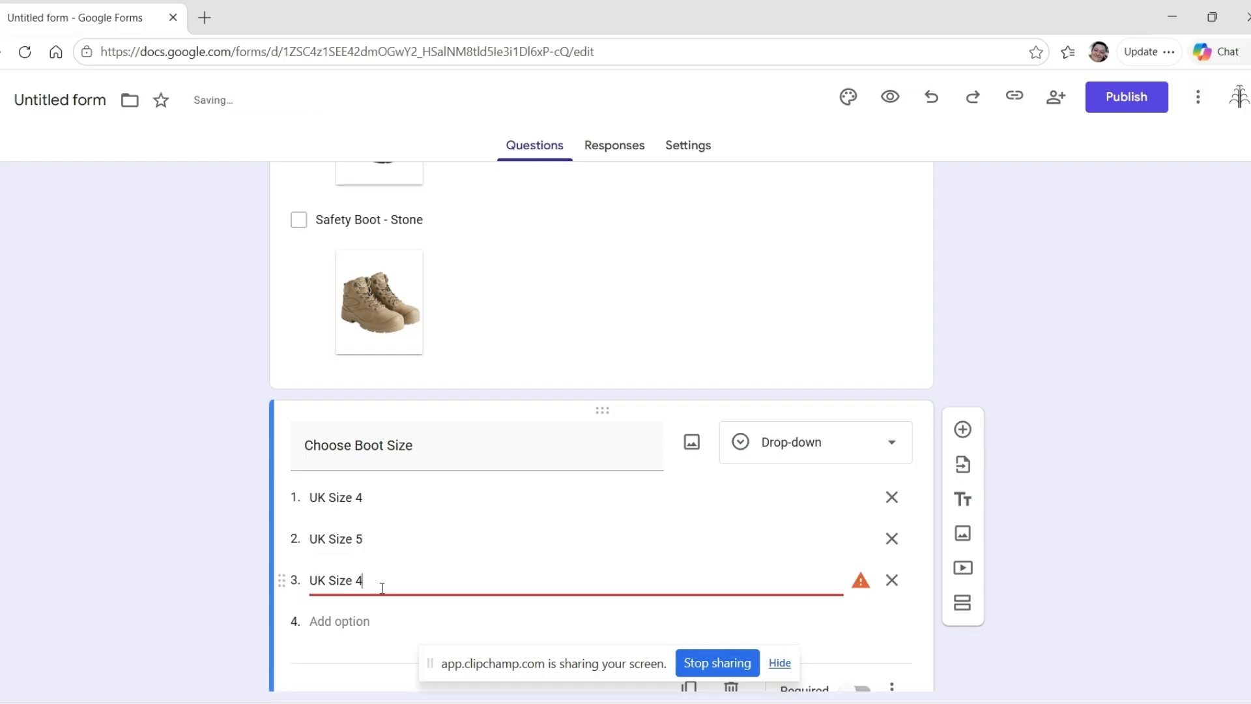
{"action": "key", "text": "BackSpace"}
{"action": "type", "text": "6"}
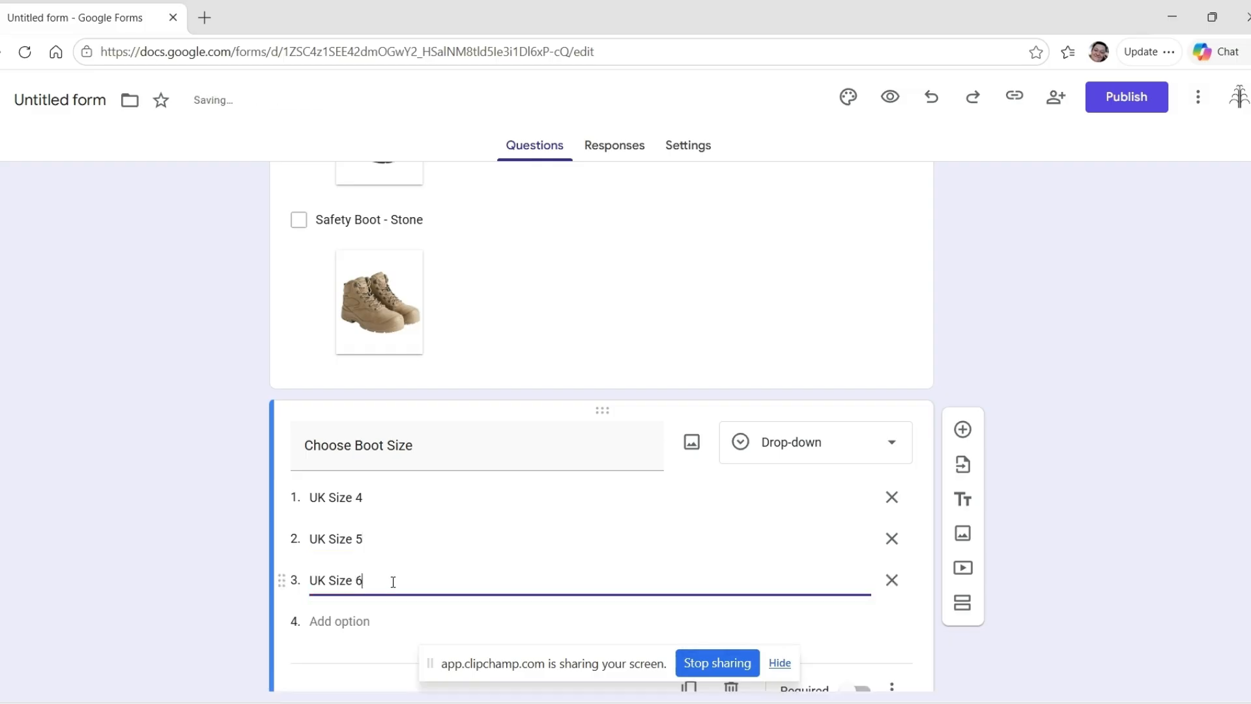
Step: Add UK Size 7 and UK Size 8 as the fourth and fifth boot size options
{"action": "left_click", "coordinate": [352, 621]}
{"action": "key", "text": "ctrl+v"}
{"action": "key", "text": "BackSpace"}
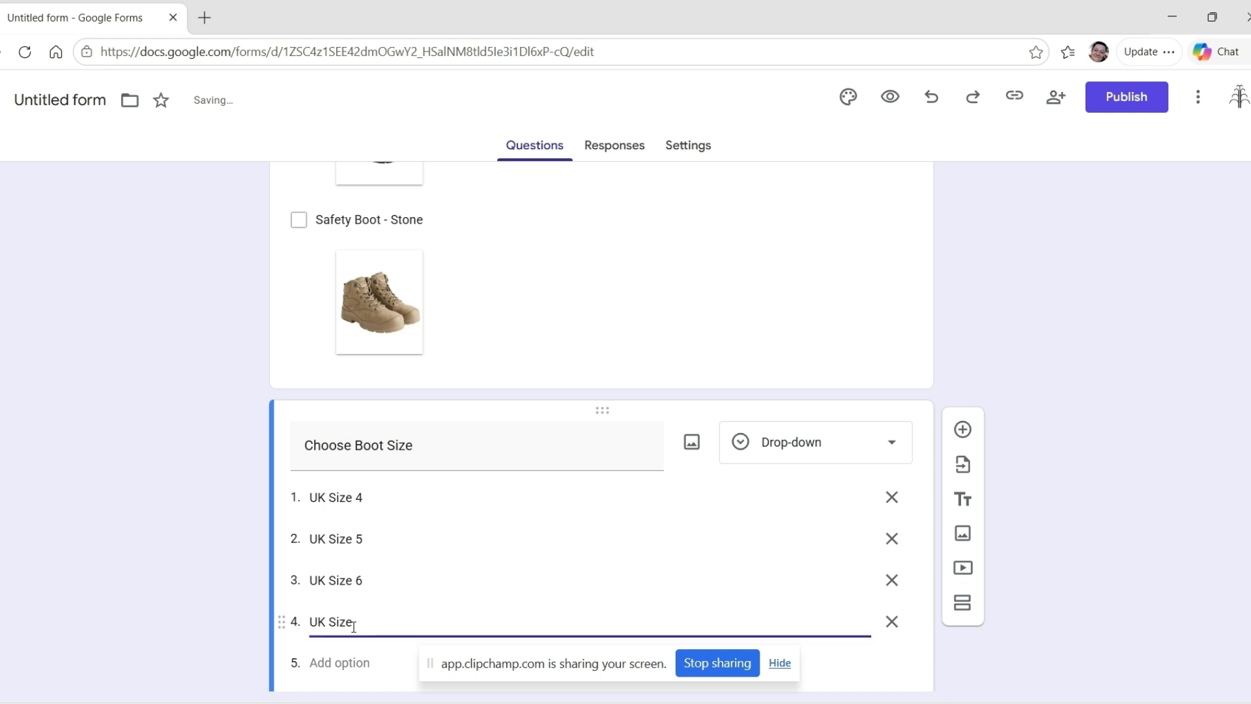
{"action": "type", "text": "7"}
{"action": "scroll", "coordinate": [394, 612], "scroll_direction": "down", "scroll_amount": 2}
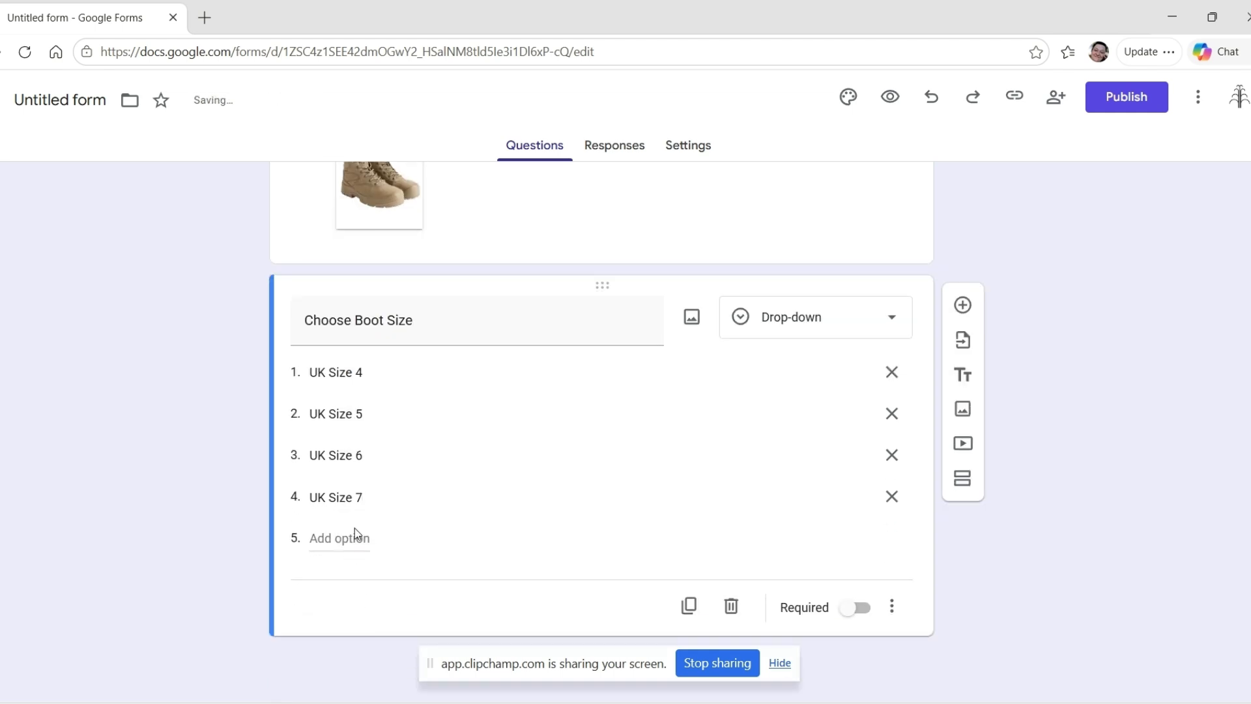
{"action": "left_click", "coordinate": [355, 536]}
{"action": "key", "text": "ctrl+v"}
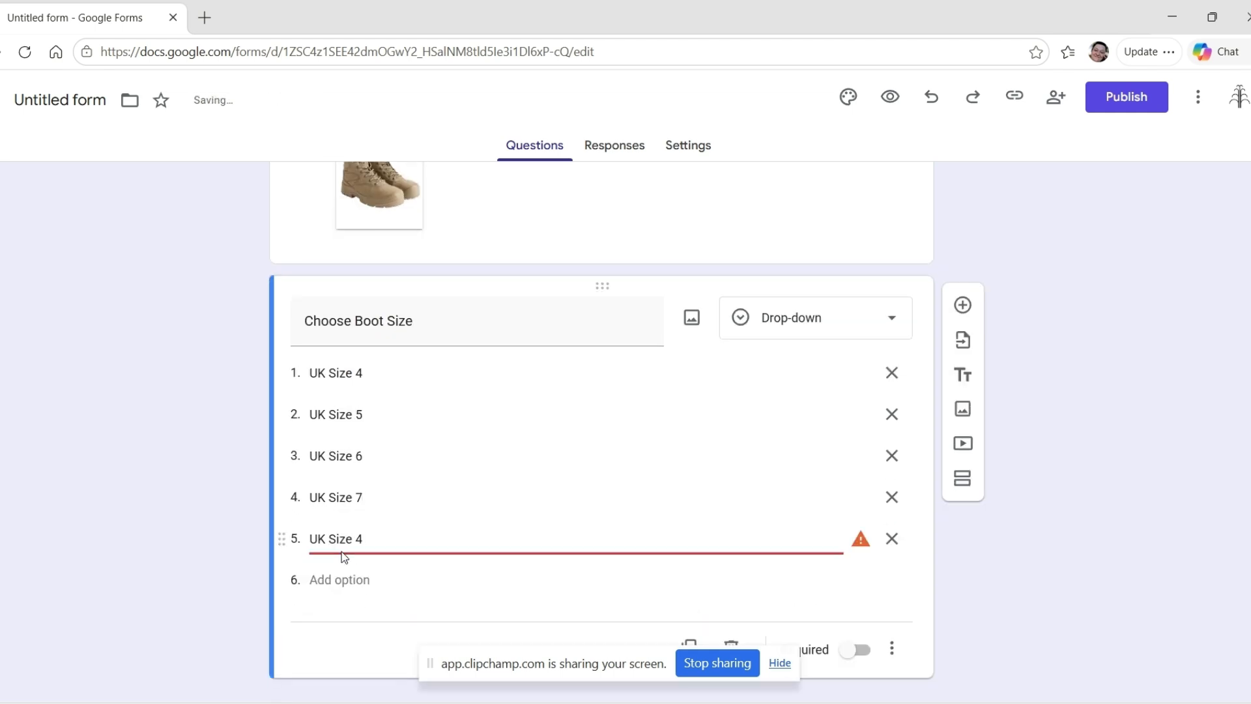
{"action": "key", "text": "BackSpace"}
{"action": "type", "text": "8"}
Step: Add UK Size 9 and UK Size 10 as the last two boot size options
{"action": "left_click", "coordinate": [344, 579]}
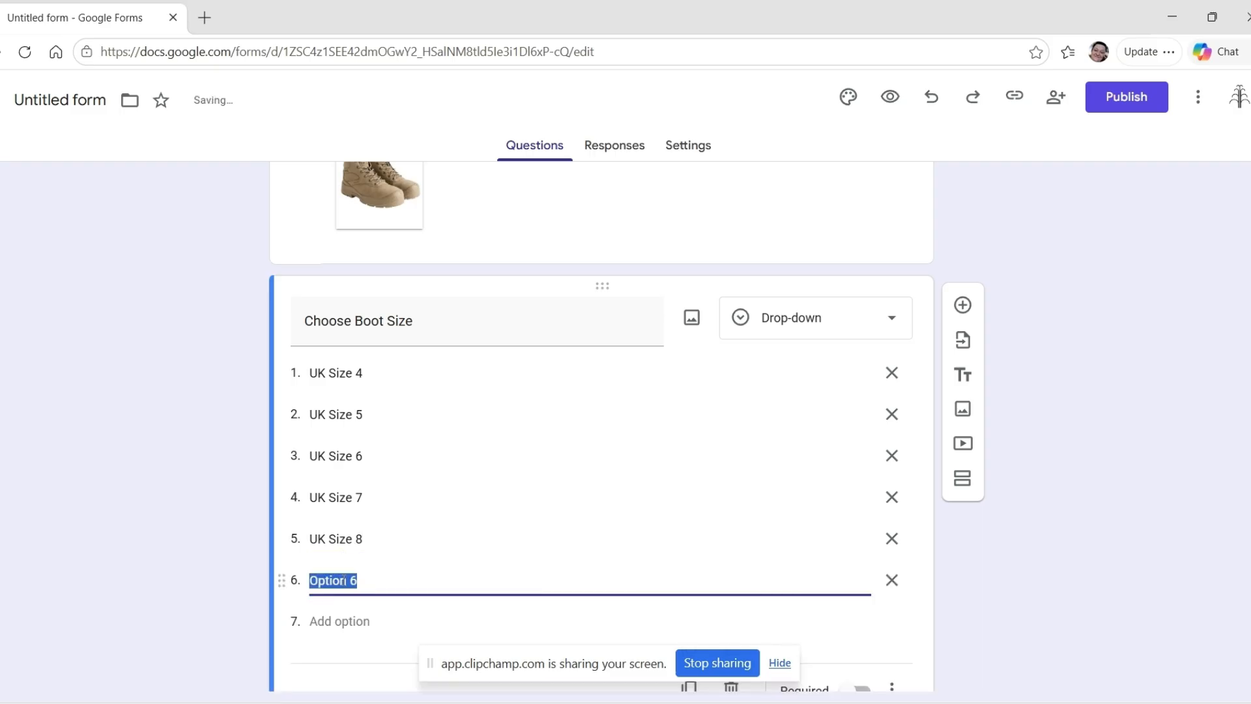
{"action": "key", "text": "ctrl+v"}
{"action": "key", "text": "BackSpace"}
{"action": "type", "text": "9"}
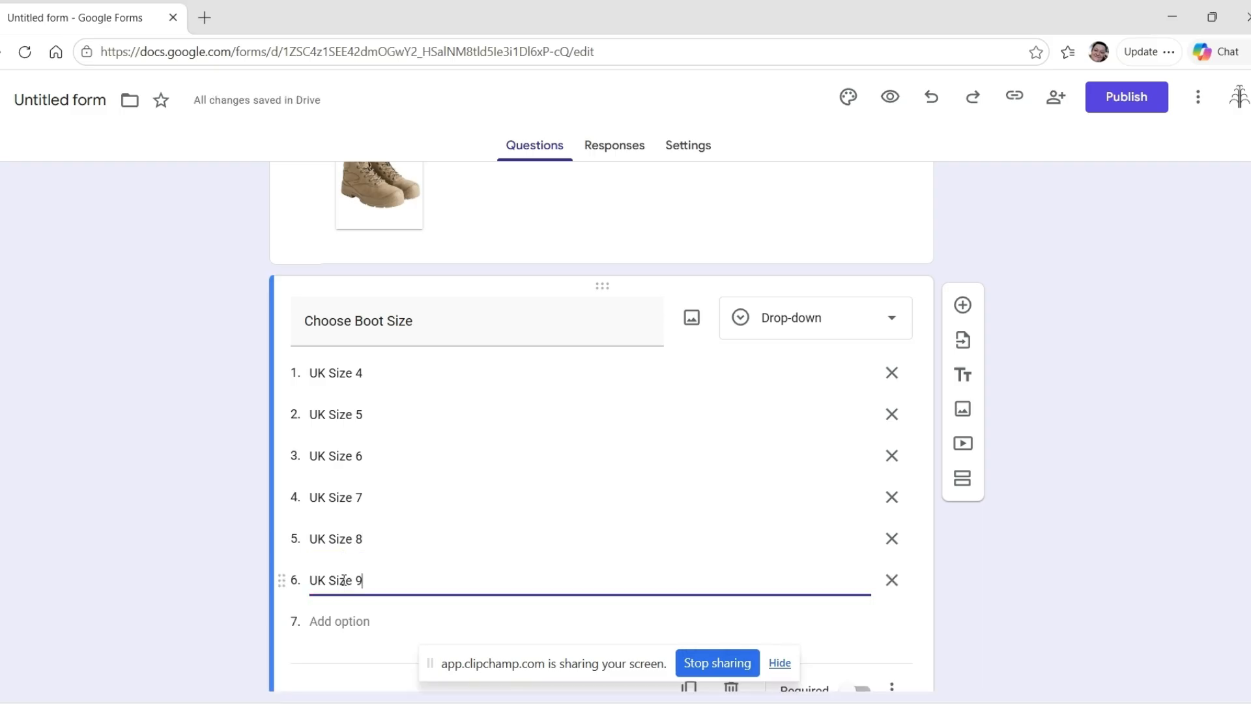
{"action": "left_click", "coordinate": [339, 622]}
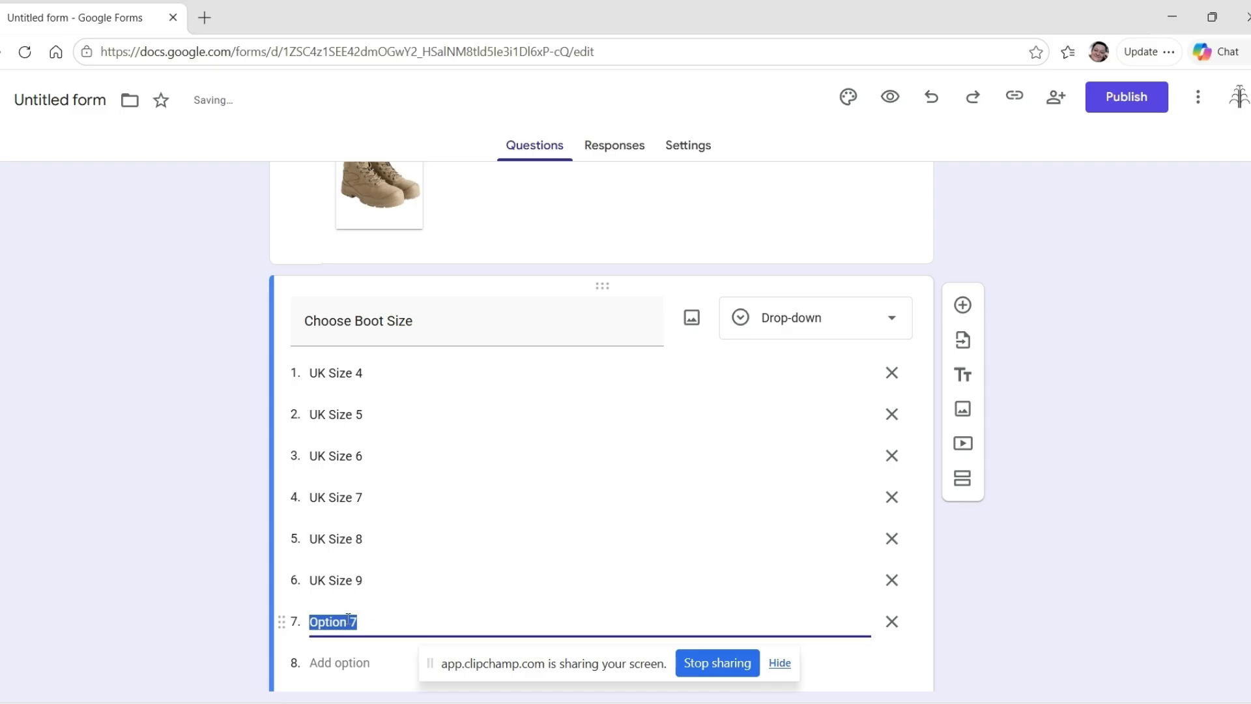
{"action": "key", "text": "ctrl+v"}
{"action": "key", "text": "BackSpace"}
{"action": "type", "text": "10"}
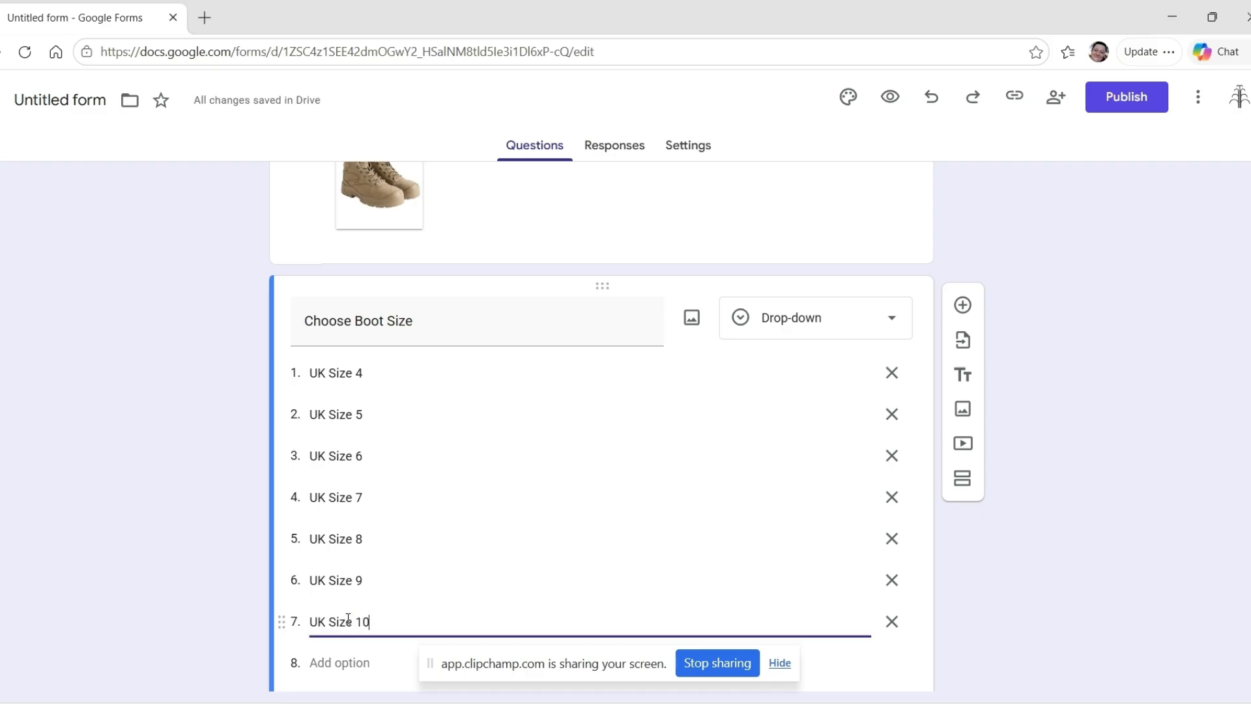
{"action": "scroll", "coordinate": [514, 576], "scroll_direction": "down", "scroll_amount": 1}
{"action": "scroll", "coordinate": [524, 546], "scroll_direction": "down", "scroll_amount": 1}
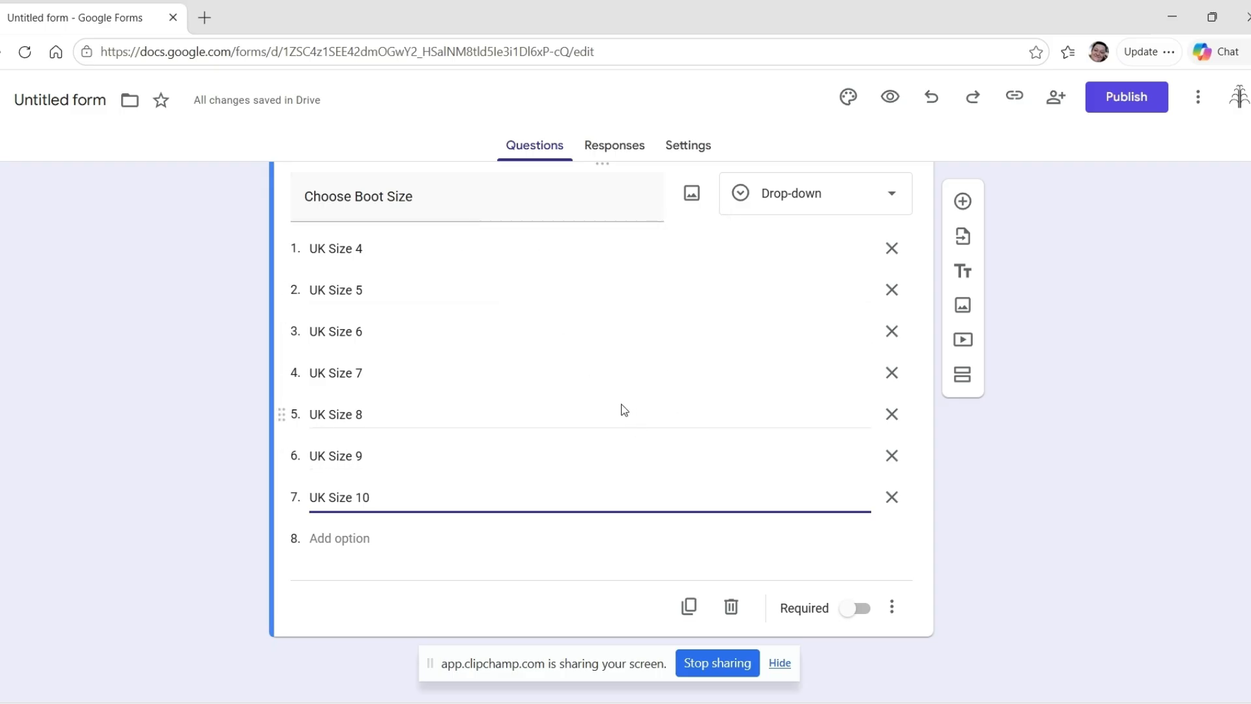
Step: Open a preview of the finished form as respondents see it
{"action": "scroll", "coordinate": [619, 407], "scroll_direction": "up", "scroll_amount": 8}
{"action": "scroll", "coordinate": [632, 393], "scroll_direction": "up", "scroll_amount": 20}
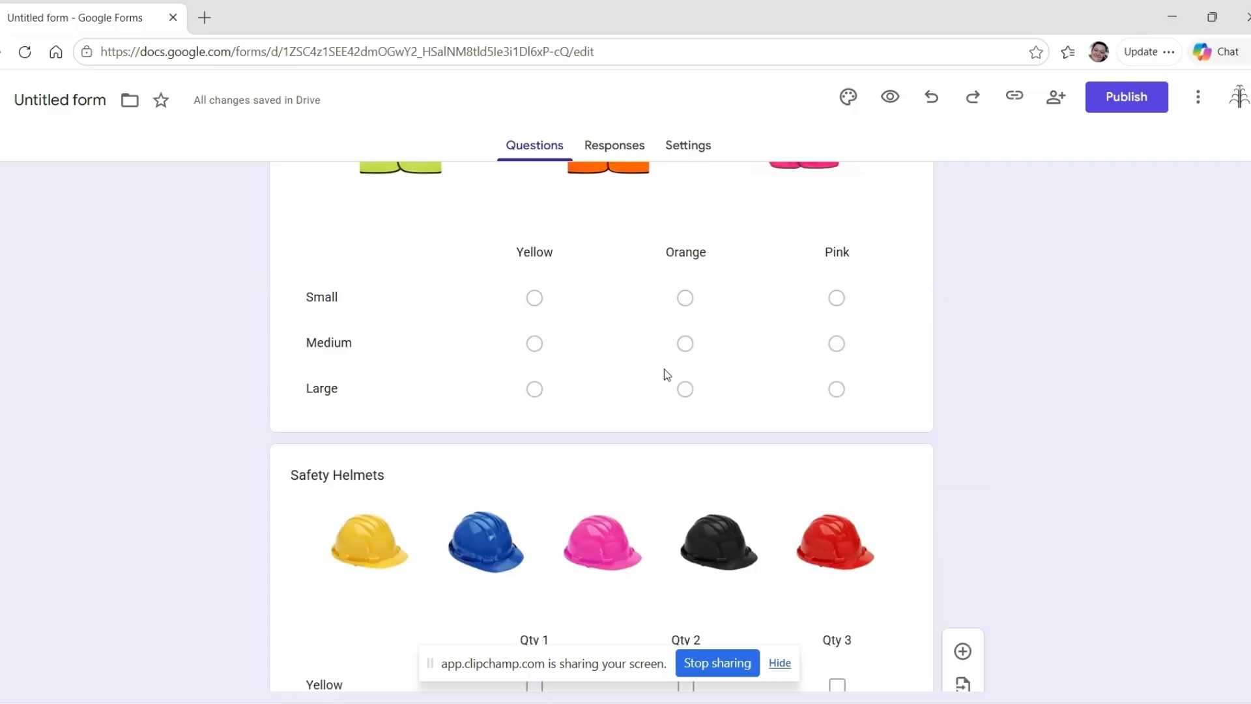
{"action": "scroll", "coordinate": [699, 357], "scroll_direction": "up", "scroll_amount": 3}
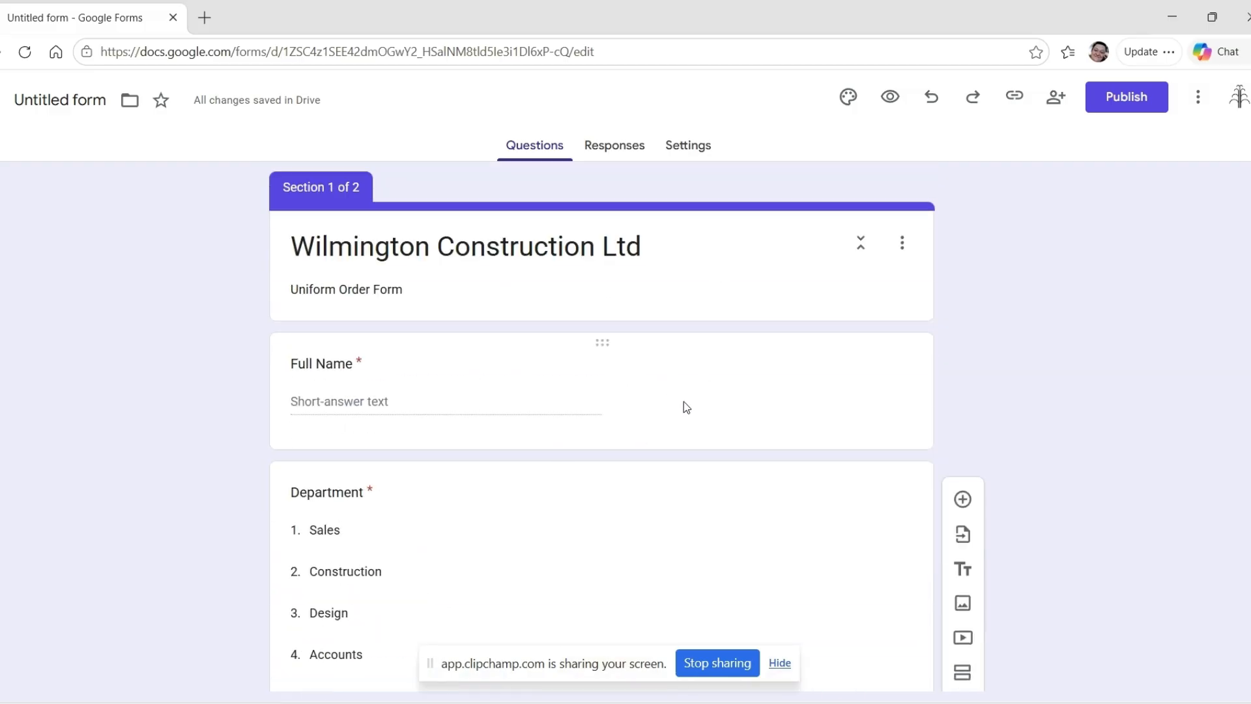
{"action": "left_click", "coordinate": [893, 99]}
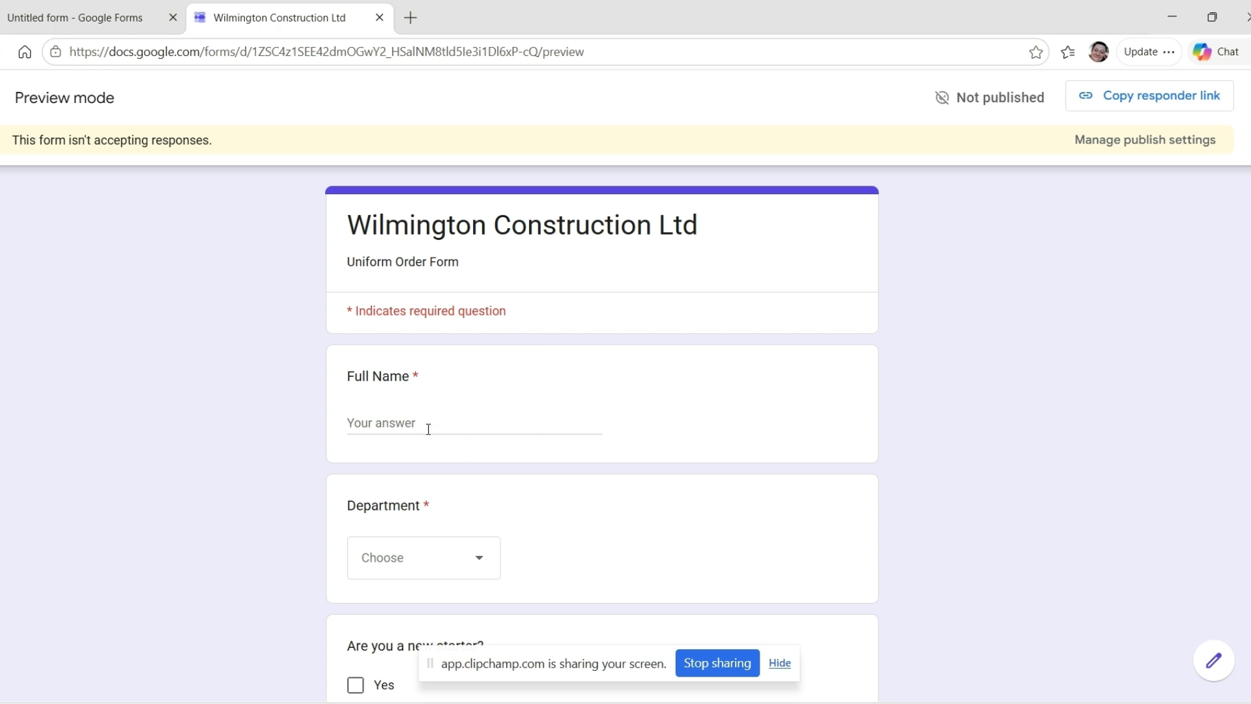
Step: In the form preview, select Construction as the department and enter a test full name
{"action": "left_click", "coordinate": [441, 558]}
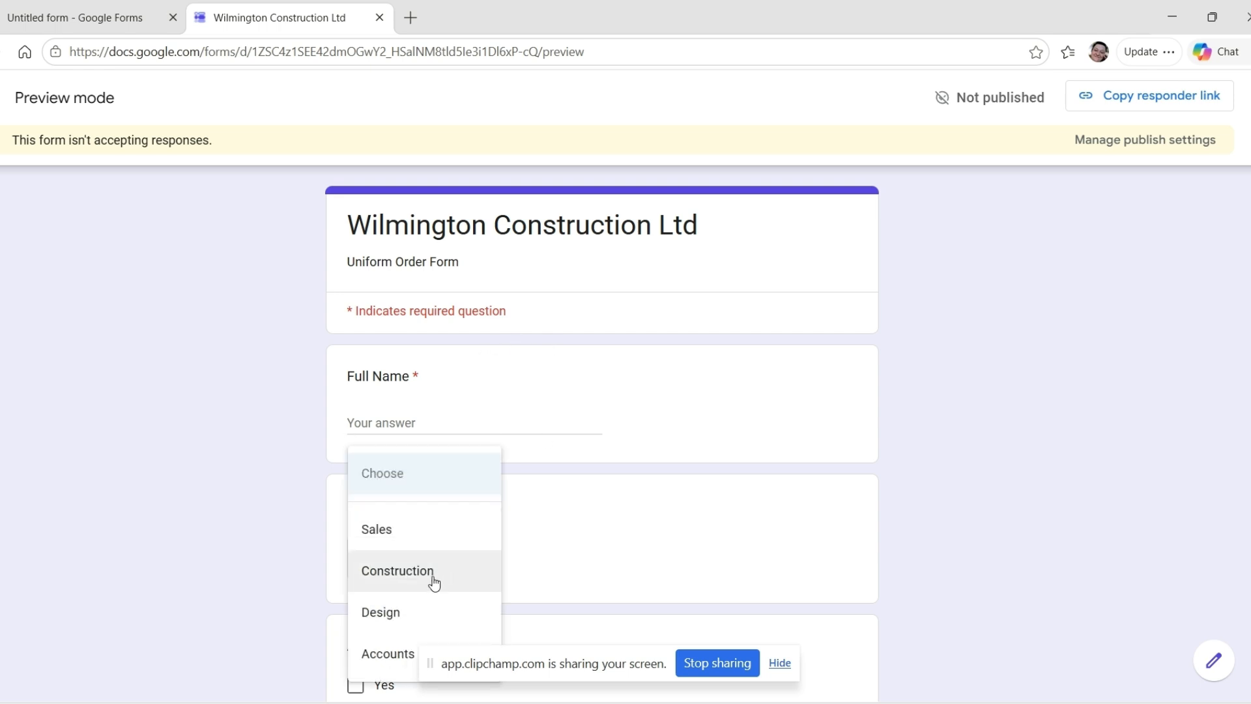
{"action": "left_click", "coordinate": [428, 582]}
{"action": "scroll", "coordinate": [500, 534], "scroll_direction": "down", "scroll_amount": 4}
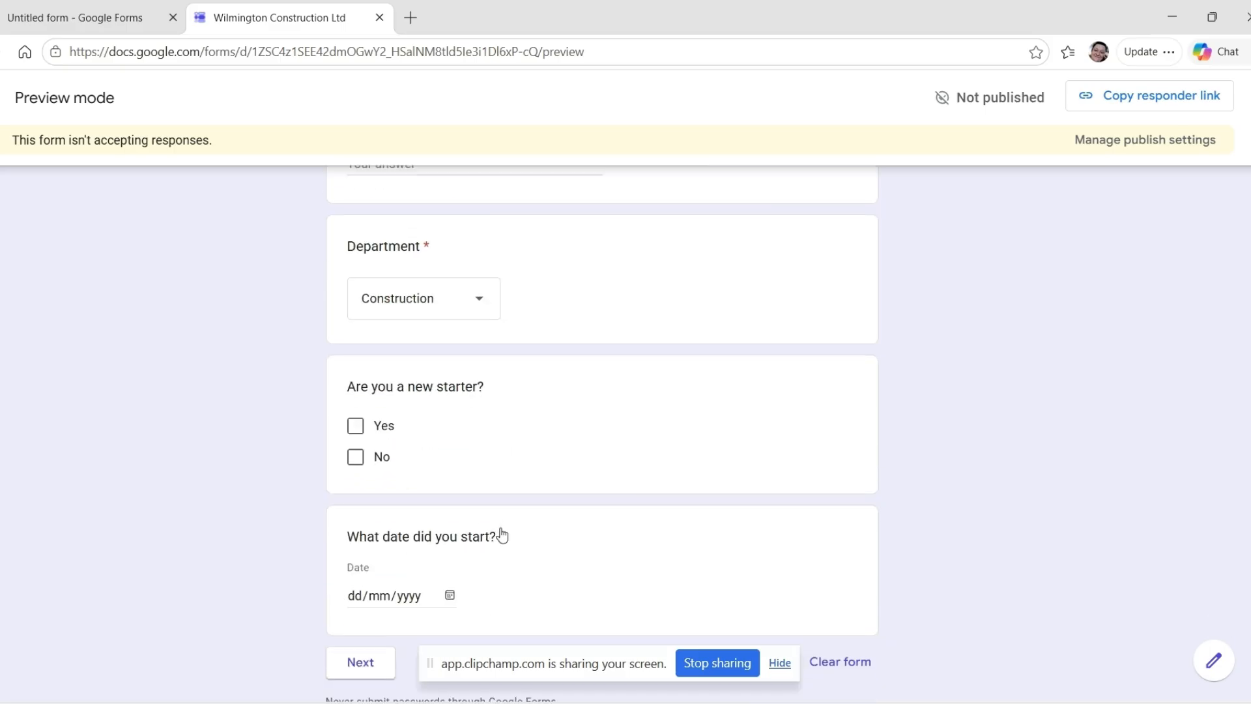
{"action": "scroll", "coordinate": [456, 342], "scroll_direction": "up", "scroll_amount": 4}
{"action": "left_click", "coordinate": [456, 426]}
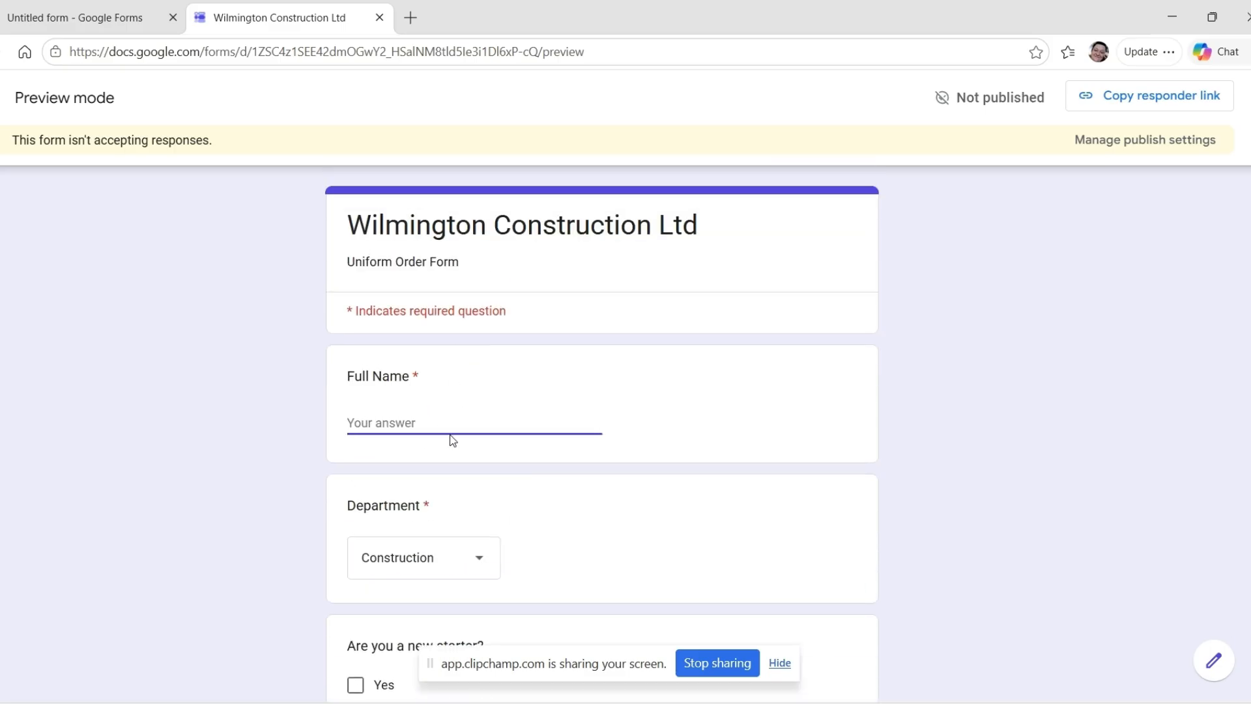
{"action": "type", "text": "Annie Test"}
Step: Answer Yes to the new starter question and set the start date to 30/06/2026
{"action": "scroll", "coordinate": [462, 428], "scroll_direction": "down", "scroll_amount": 5}
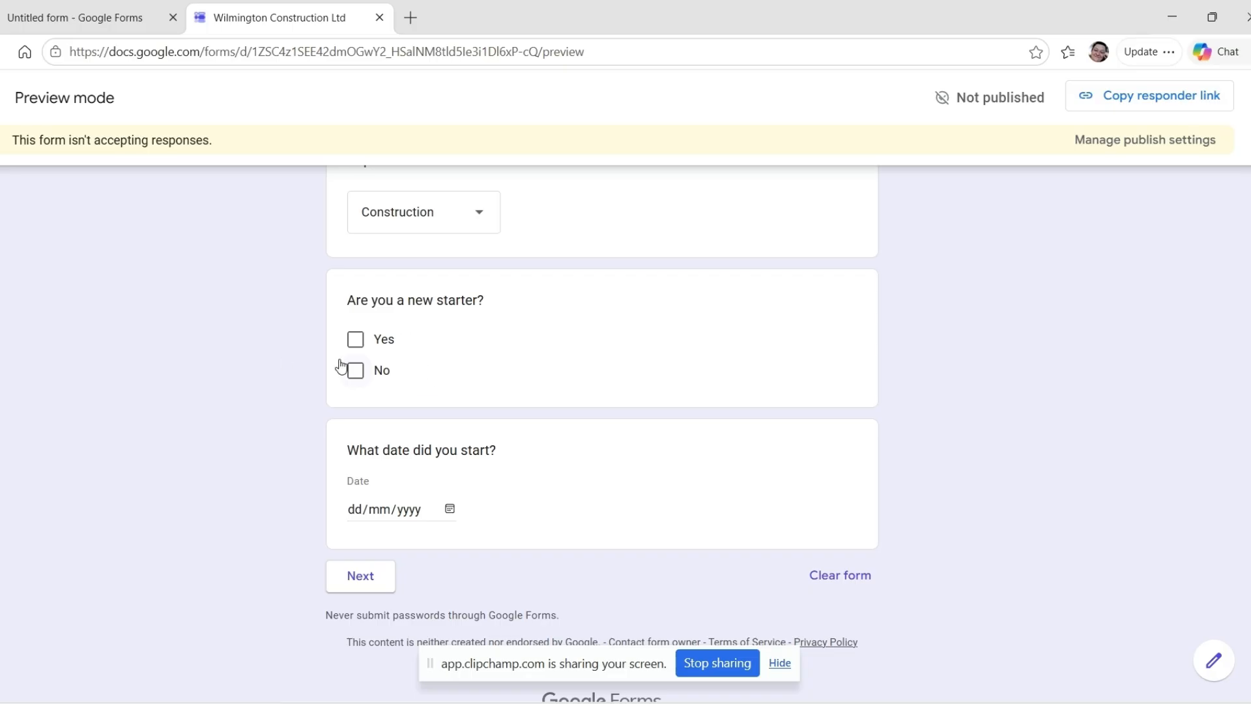
{"action": "left_click", "coordinate": [355, 339]}
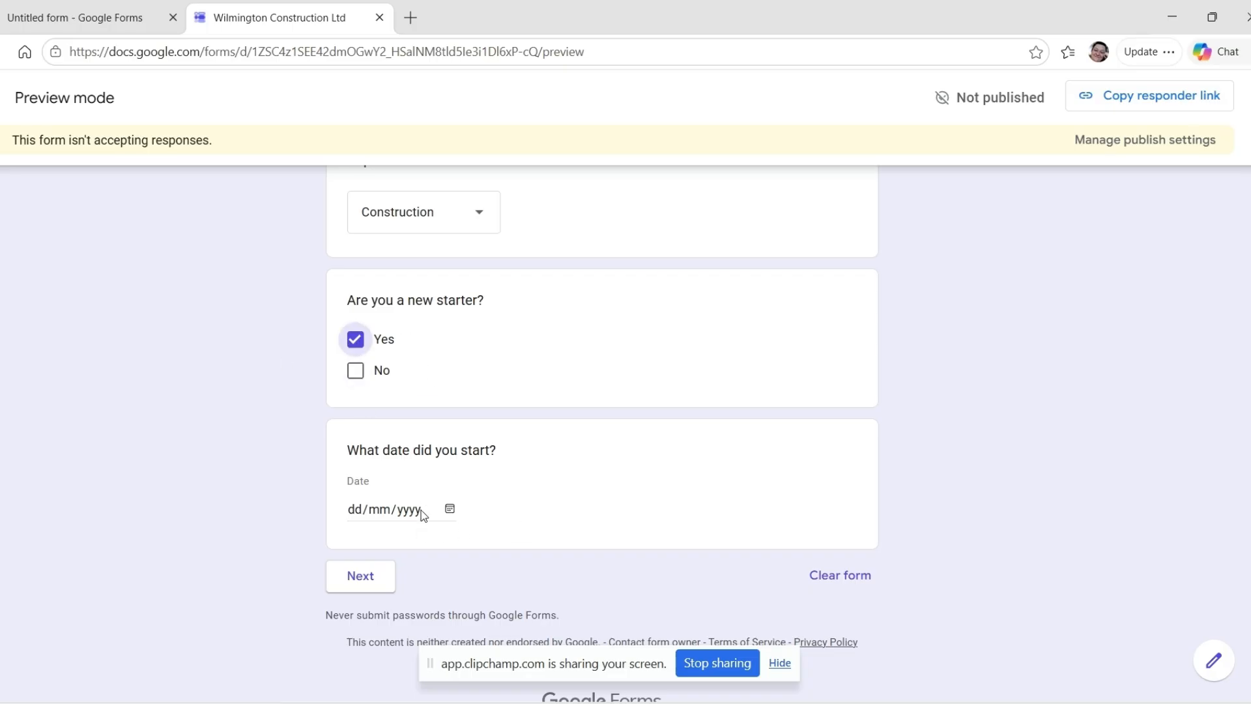
{"action": "left_click", "coordinate": [450, 509]}
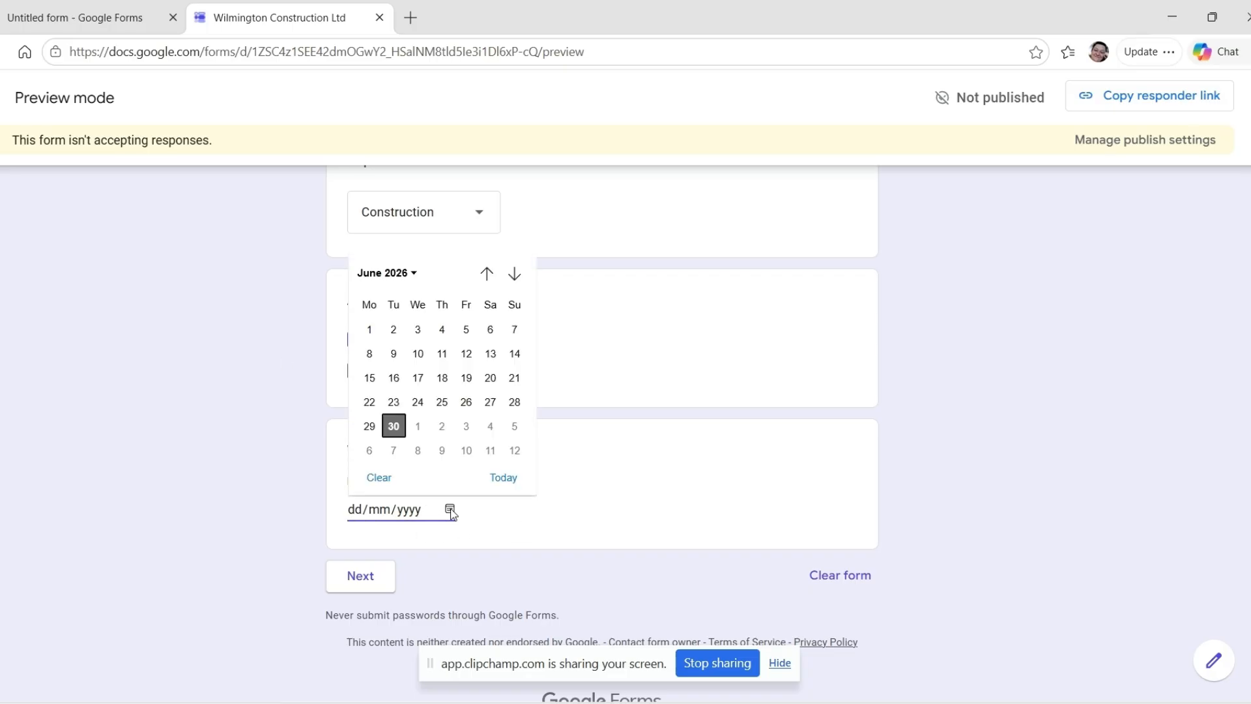
{"action": "left_click", "coordinate": [393, 427]}
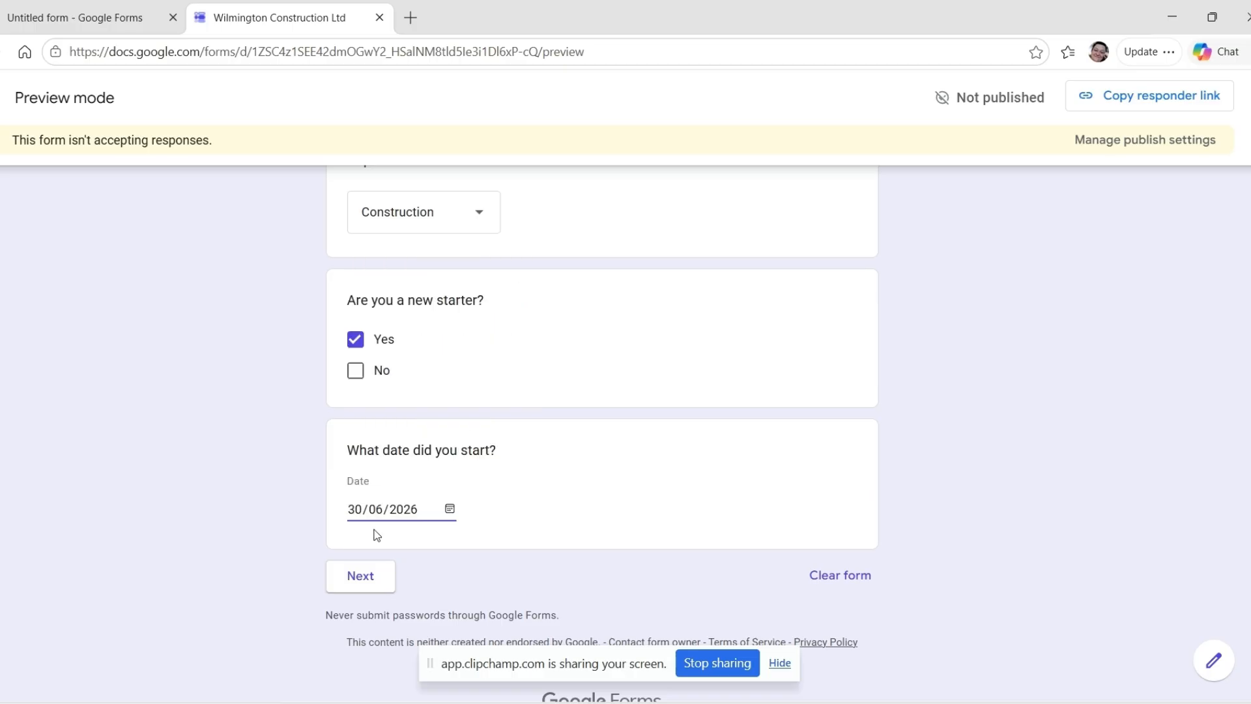
Step: Continue to the Uniform Order Section and review the Hi Vis Vest and Safety Helmets questions
{"action": "left_click", "coordinate": [368, 578]}
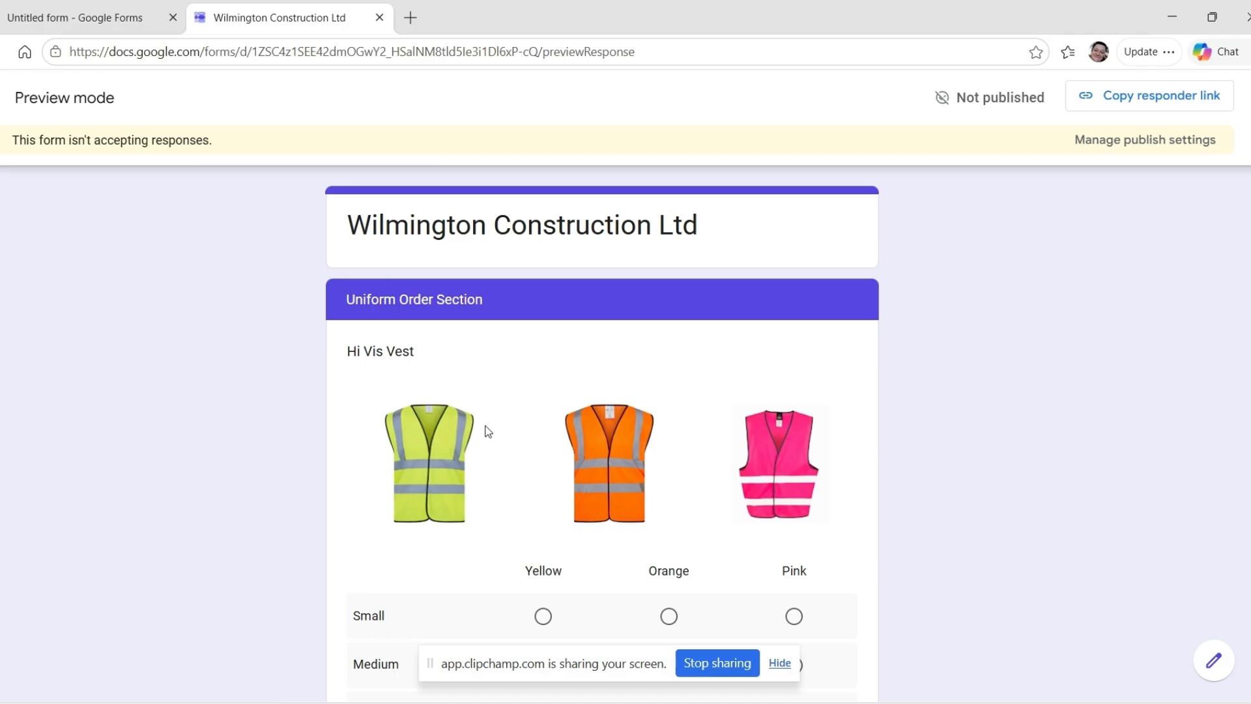
{"action": "scroll", "coordinate": [550, 419], "scroll_direction": "down", "scroll_amount": 5}
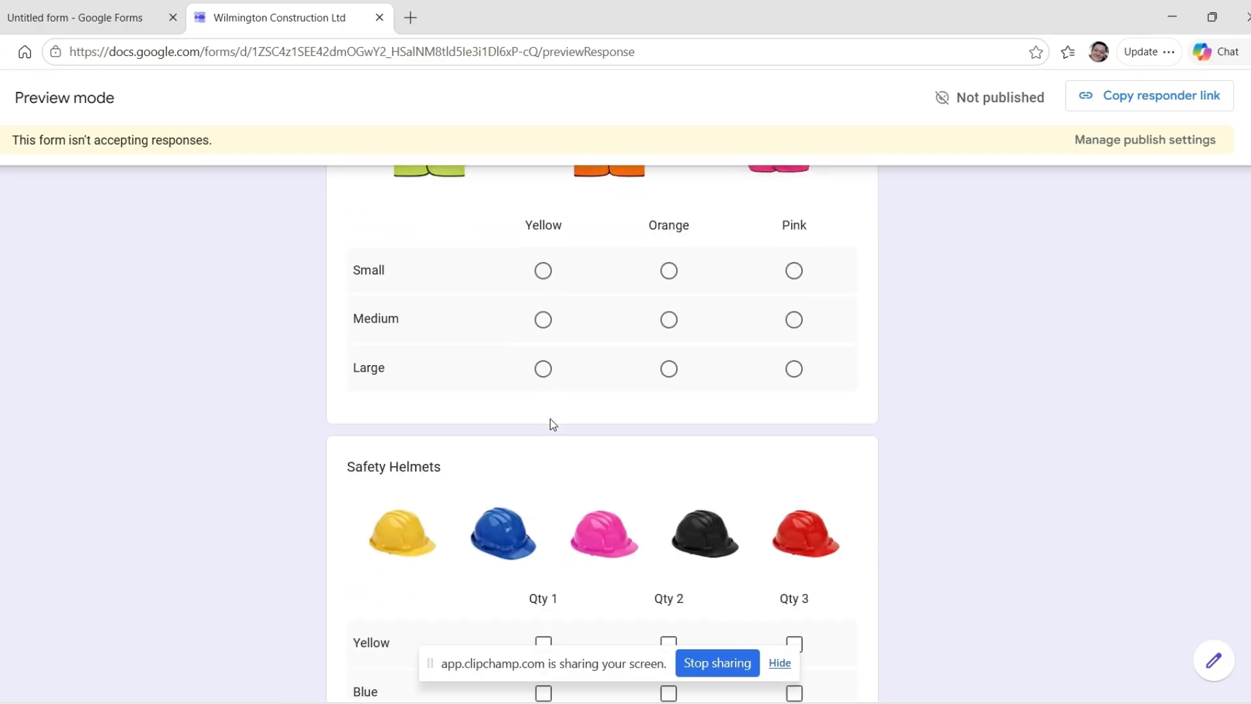
{"action": "scroll", "coordinate": [550, 420], "scroll_direction": "up", "scroll_amount": 4}
{"action": "scroll", "coordinate": [550, 419], "scroll_direction": "down", "scroll_amount": 1}
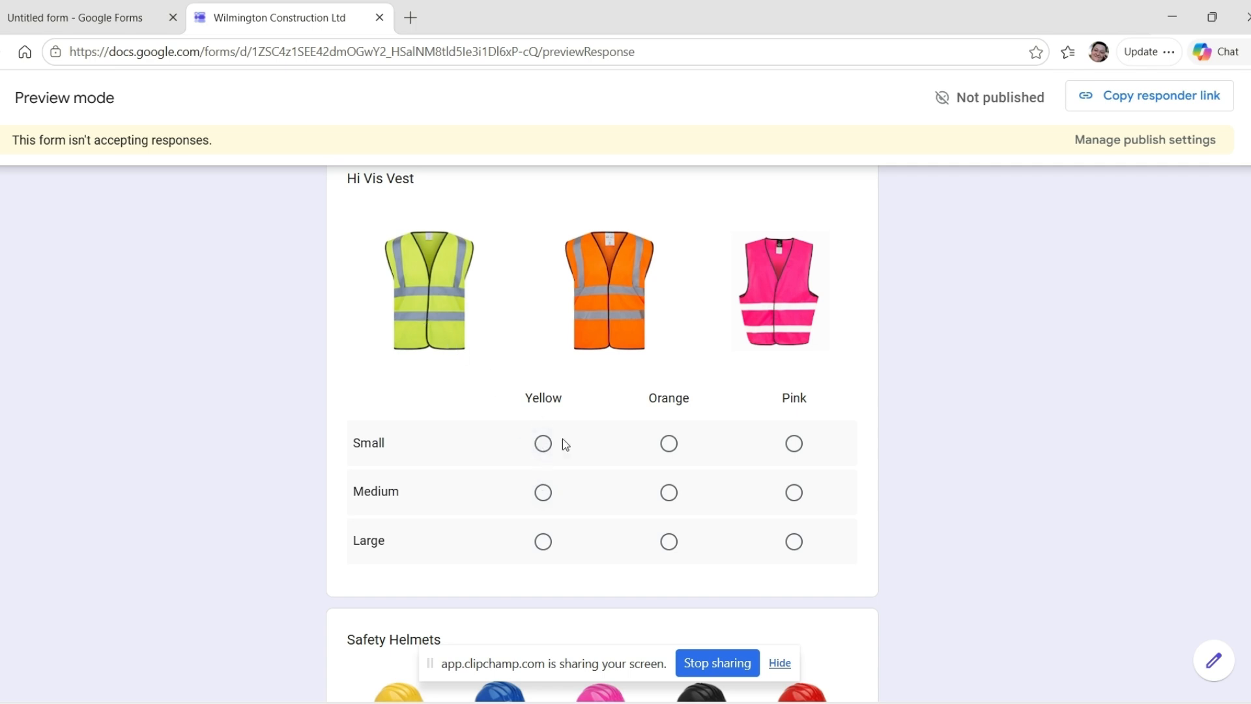
Step: Test the Small row of the Hi Vis Vest question with Yellow, Orange and Pink, finishing on Yellow
{"action": "left_click", "coordinate": [543, 443]}
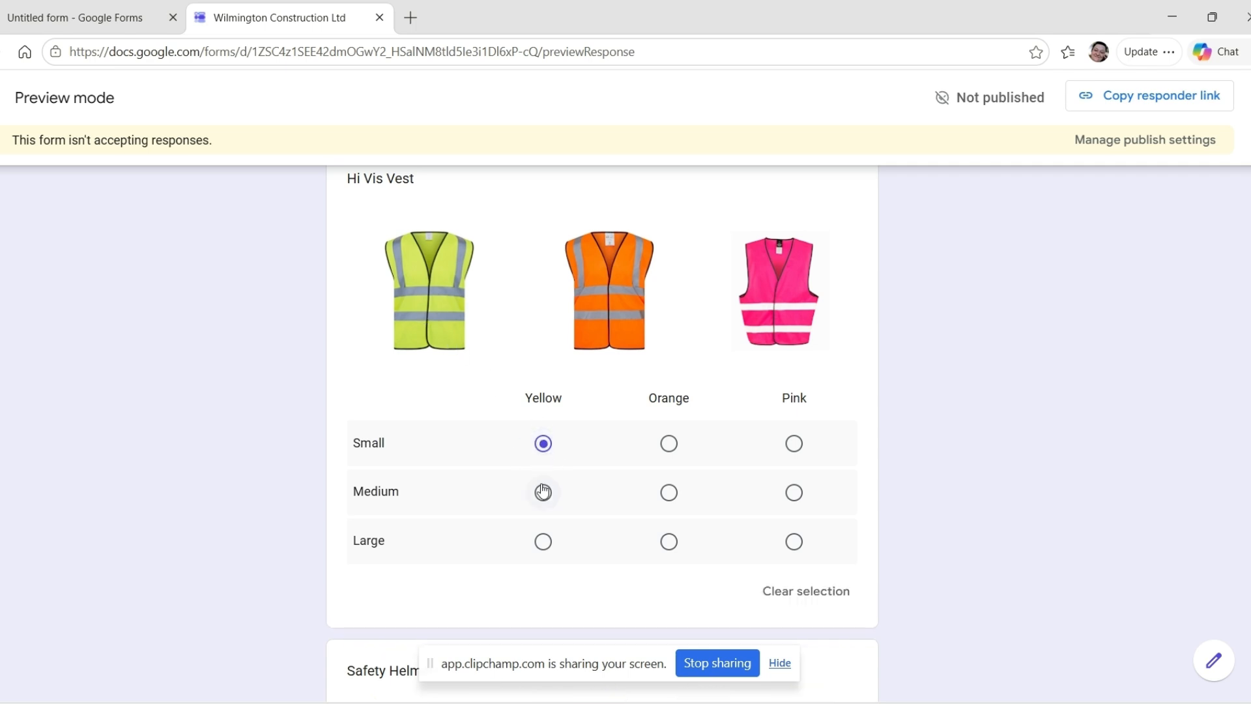
{"action": "left_click", "coordinate": [669, 443]}
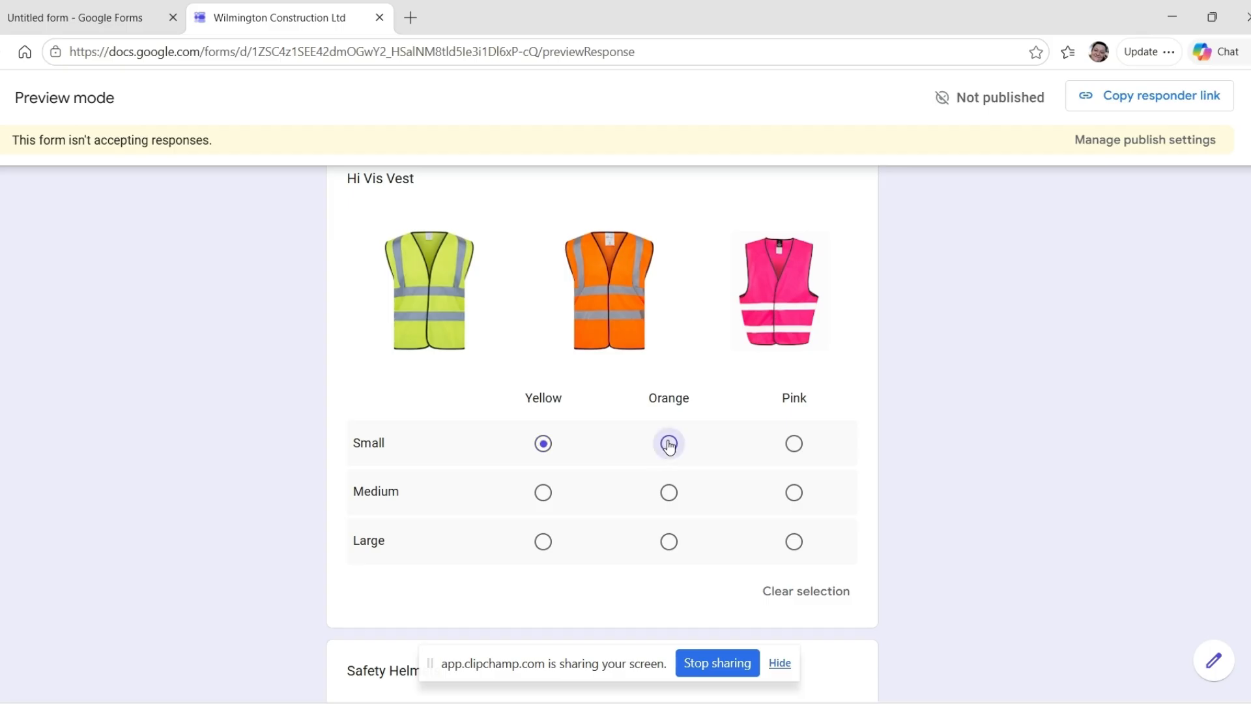
{"action": "left_click", "coordinate": [793, 443]}
{"action": "left_click", "coordinate": [668, 443]}
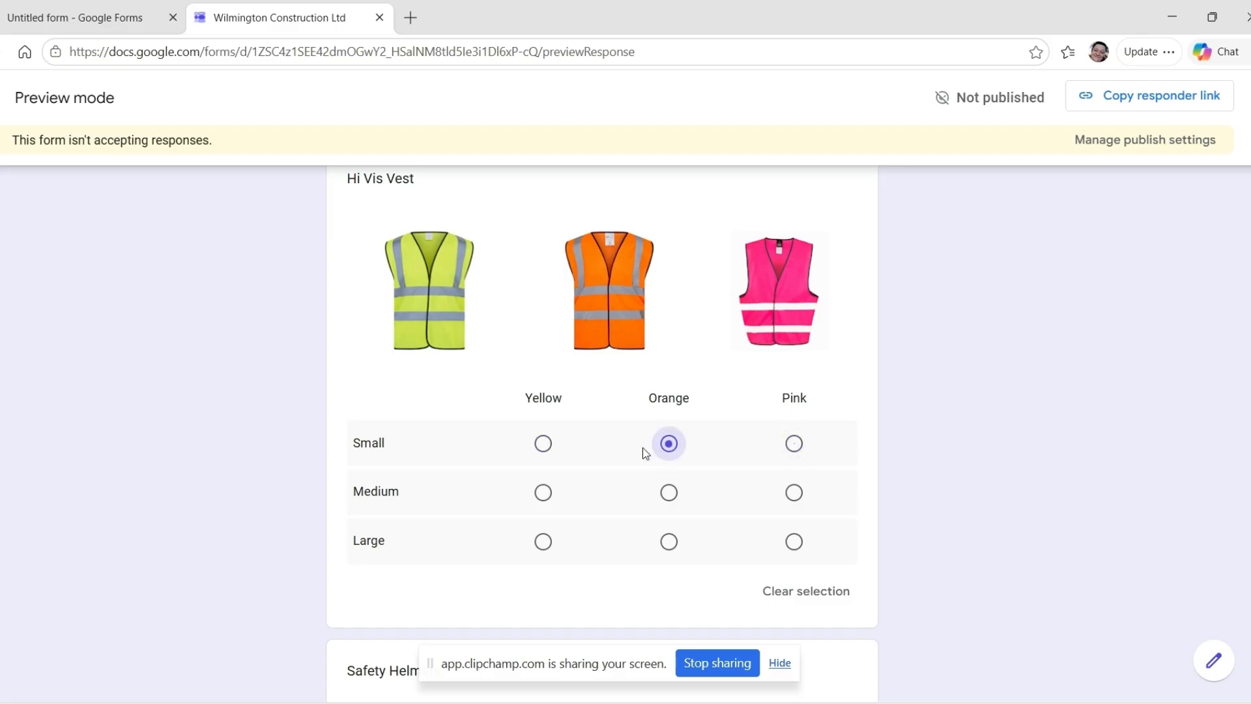
{"action": "left_click", "coordinate": [543, 443]}
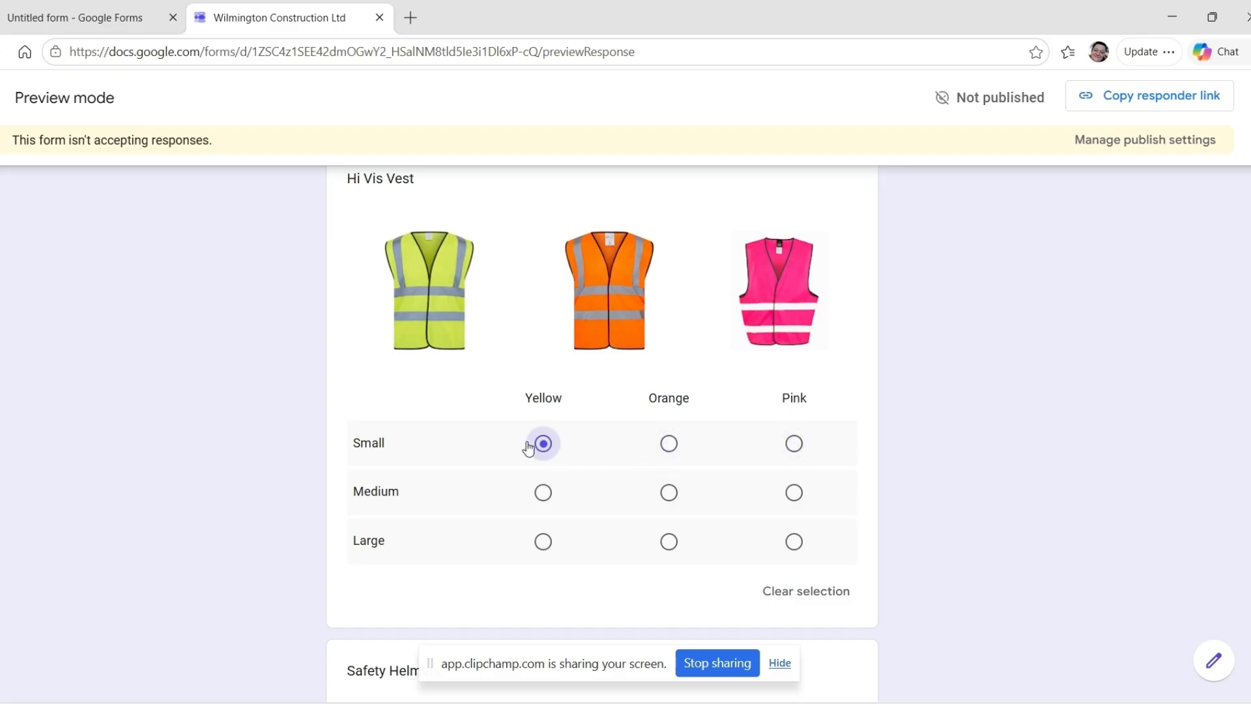
Step: Choose Orange for the Medium vest, and for the Large vest try Pink before switching to Orange
{"action": "left_click", "coordinate": [669, 495]}
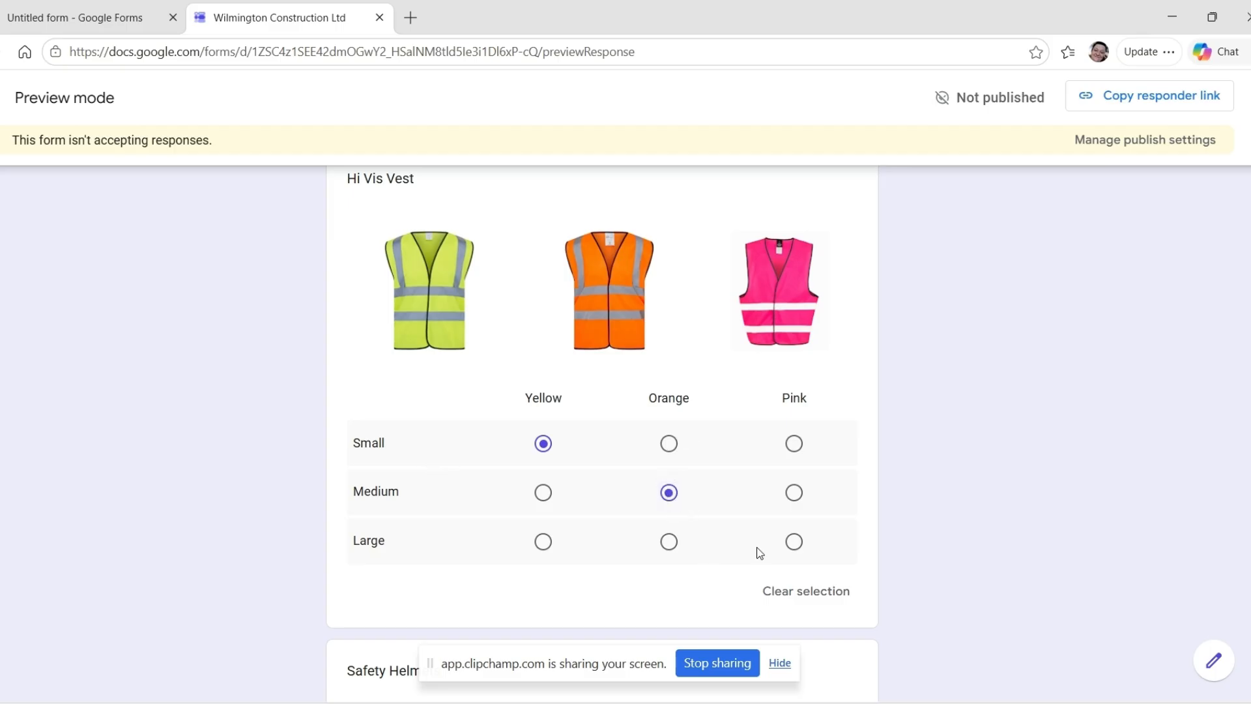
{"action": "left_click", "coordinate": [794, 541]}
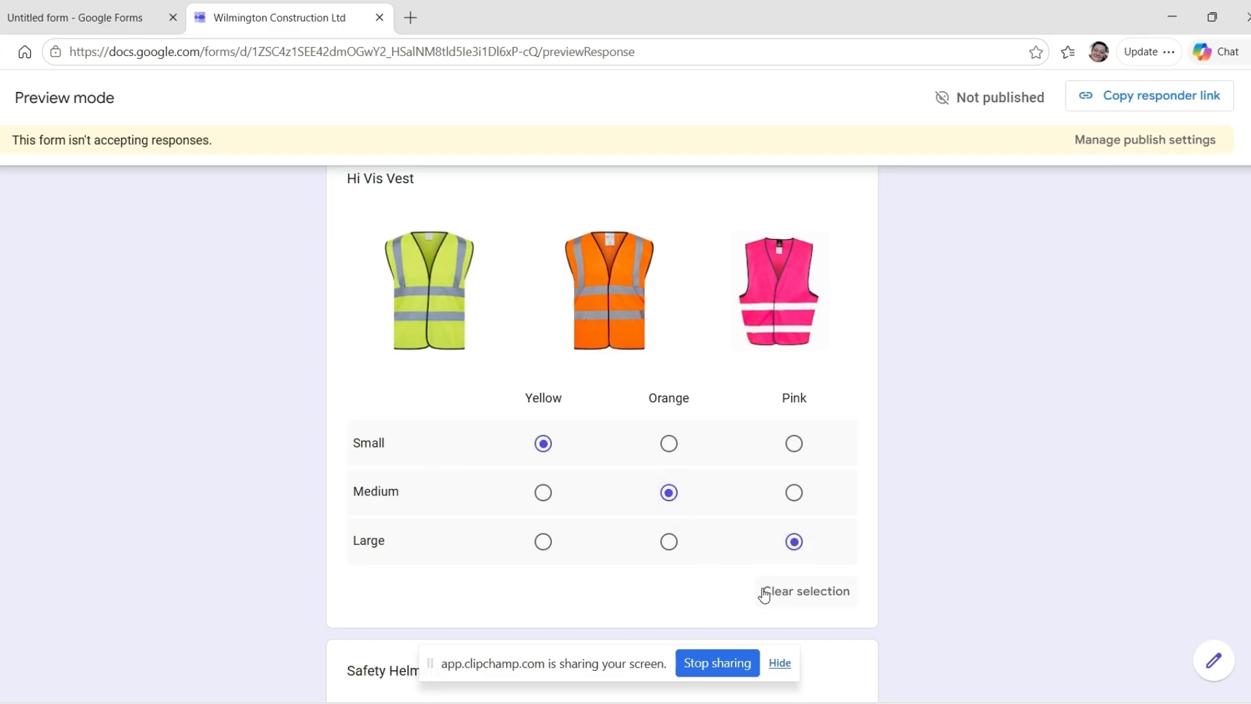
{"action": "left_click", "coordinate": [669, 542]}
Step: In the Safety Helmets question, tick all three quantities for Yellow and clear Qty 2 and Qty 3 to keep only Qty 1
{"action": "scroll", "coordinate": [513, 366], "scroll_direction": "up", "scroll_amount": 1}
{"action": "scroll", "coordinate": [514, 372], "scroll_direction": "down", "scroll_amount": 7}
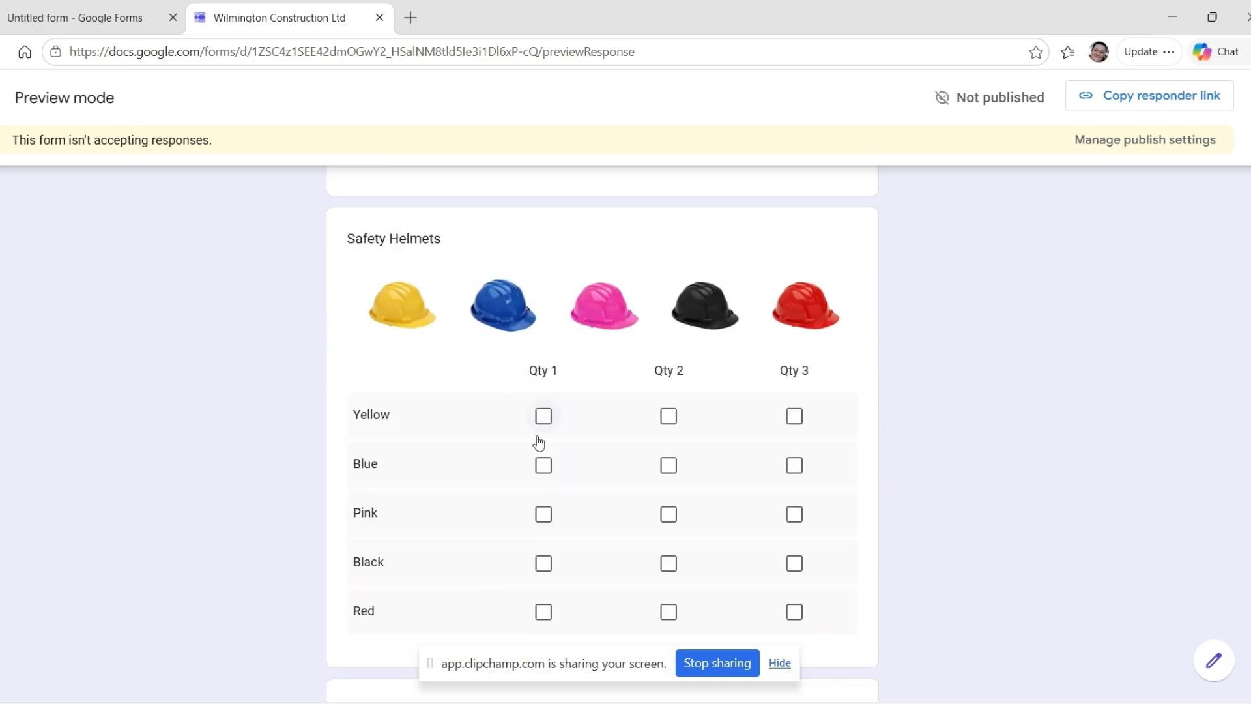
{"action": "left_click", "coordinate": [547, 423]}
{"action": "left_click", "coordinate": [664, 418]}
{"action": "left_click", "coordinate": [796, 419]}
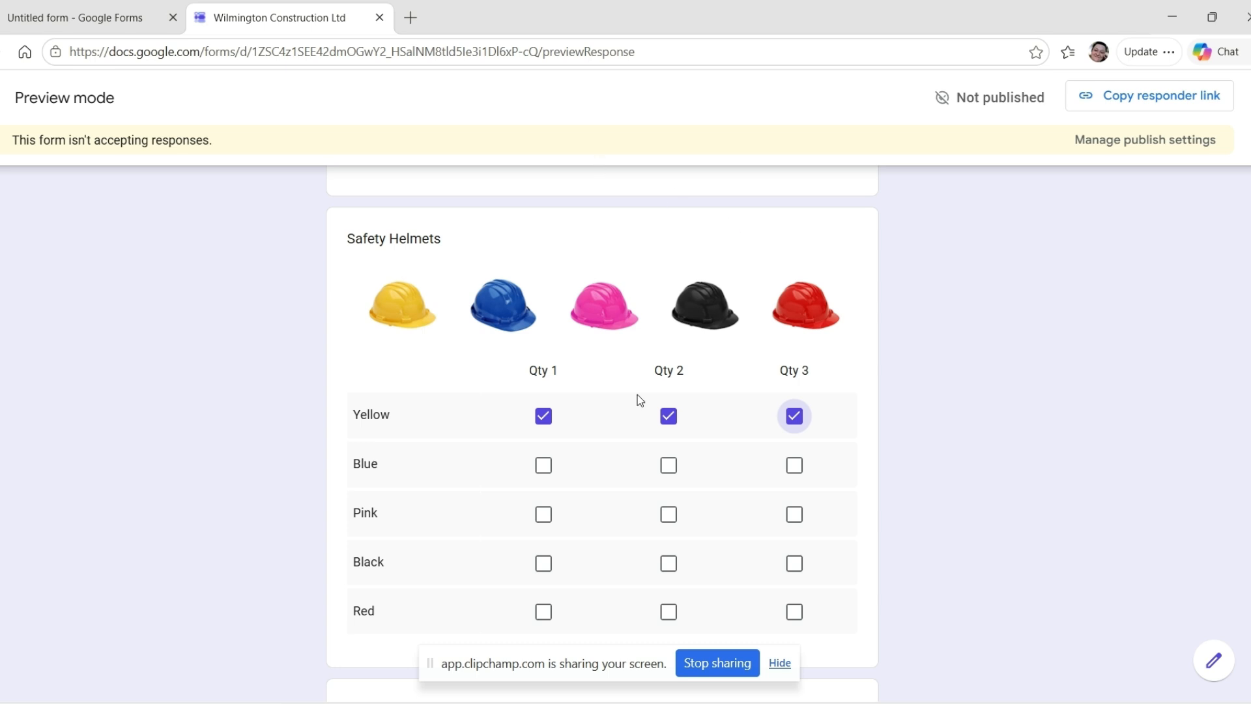
{"action": "left_click", "coordinate": [669, 418]}
{"action": "left_click", "coordinate": [794, 418]}
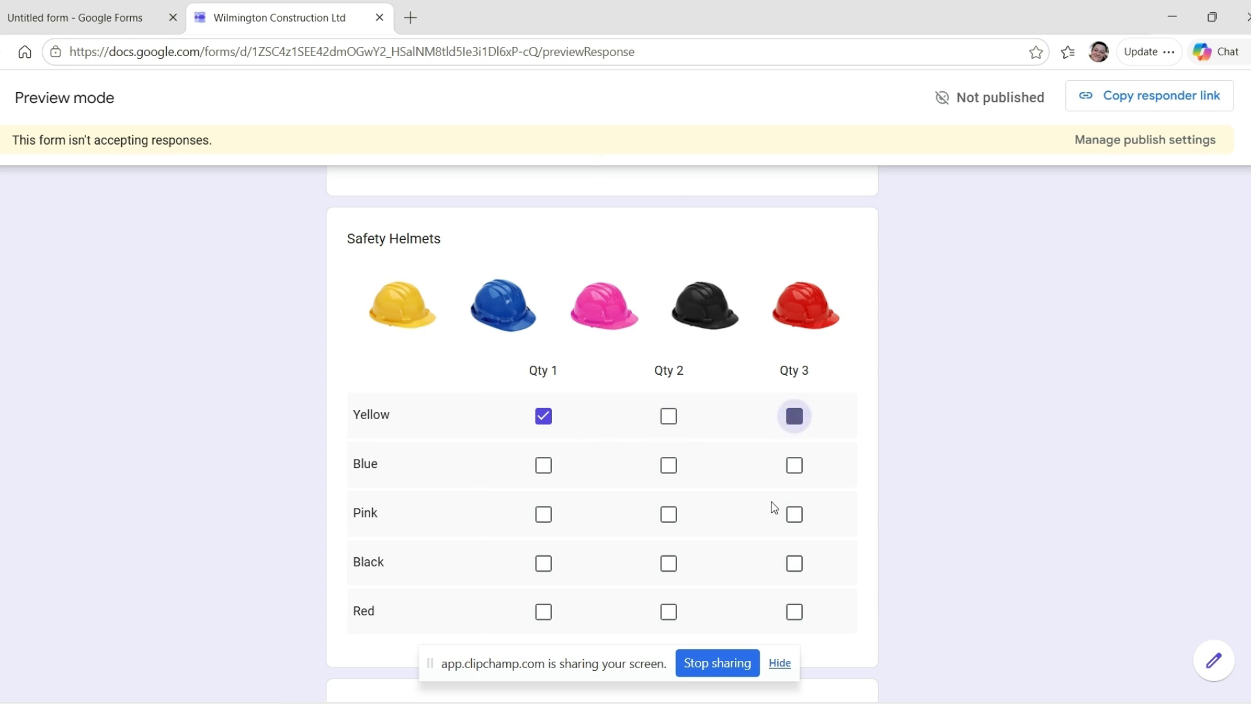
Step: Tick Qty 2 for the Pink helmet, Qty 3 for the Black helmet and Qty 1 for the Red helmet
{"action": "left_click", "coordinate": [669, 516]}
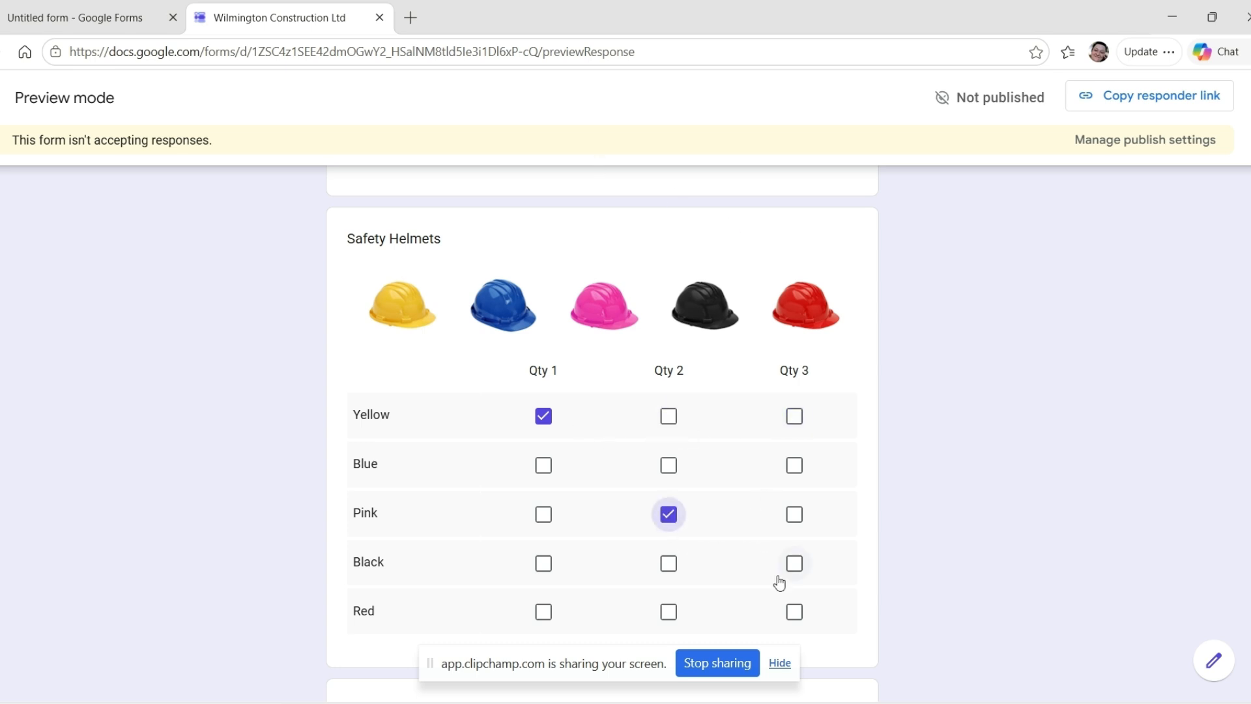
{"action": "left_click", "coordinate": [794, 564]}
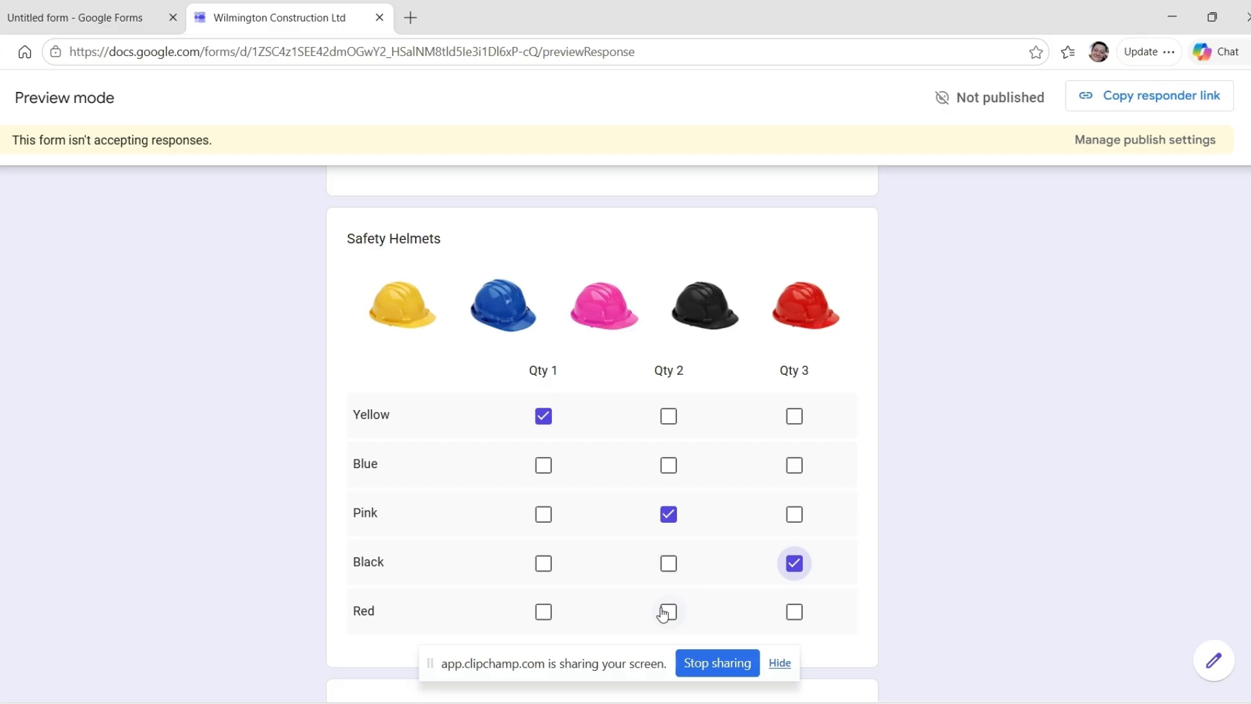
{"action": "left_click", "coordinate": [543, 615]}
Step: Tick Safety Boot - Black in the boots question and choose UK Size 8 as the boot size
{"action": "scroll", "coordinate": [601, 564], "scroll_direction": "down", "scroll_amount": 8}
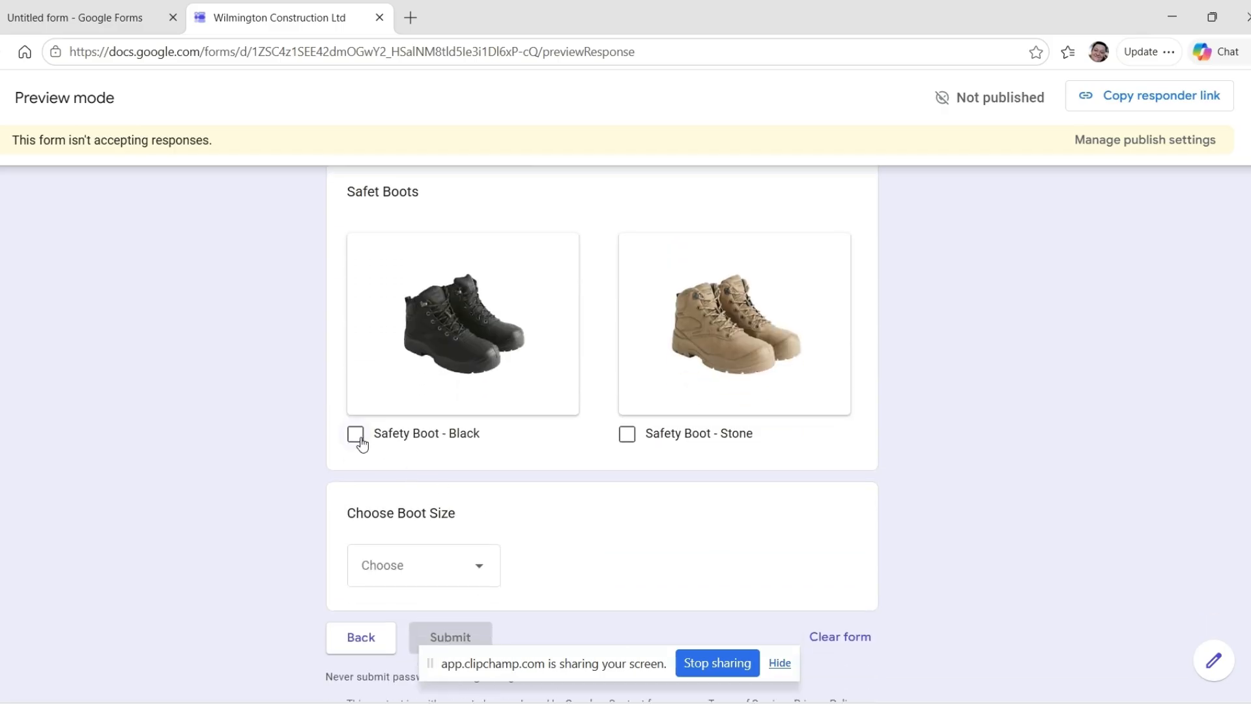
{"action": "left_click", "coordinate": [358, 438]}
{"action": "left_click", "coordinate": [460, 578]}
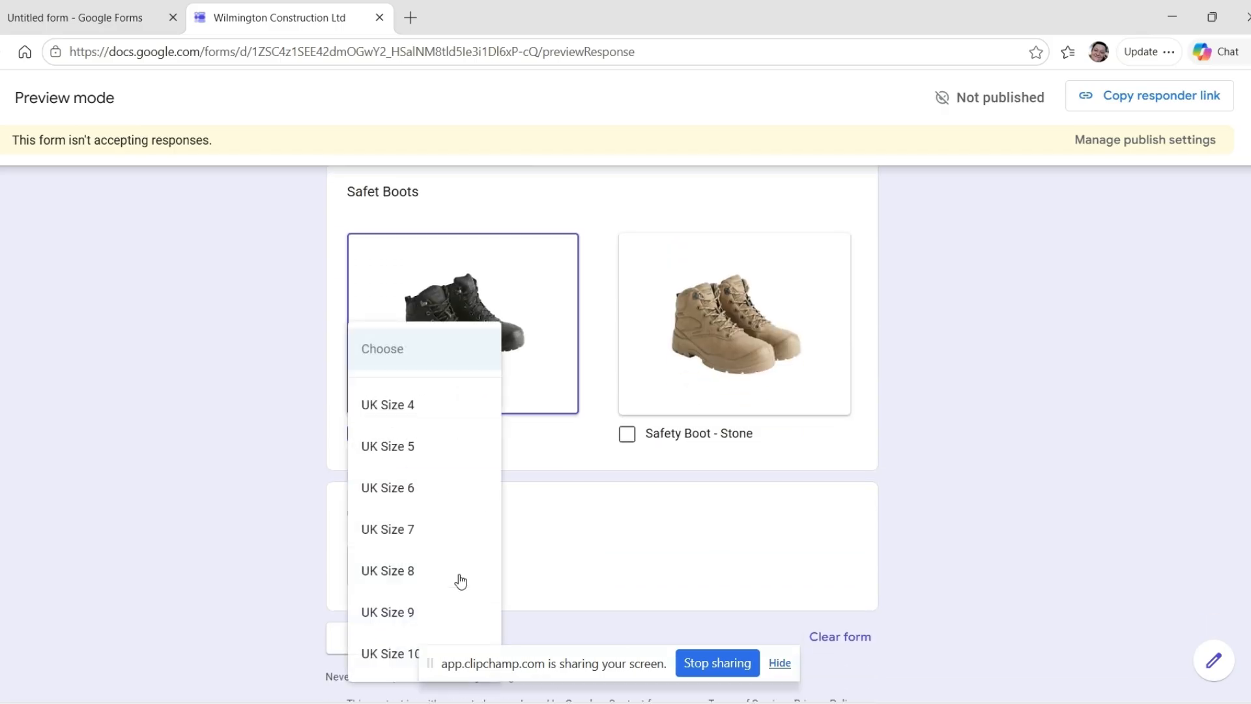
{"action": "left_click", "coordinate": [410, 581]}
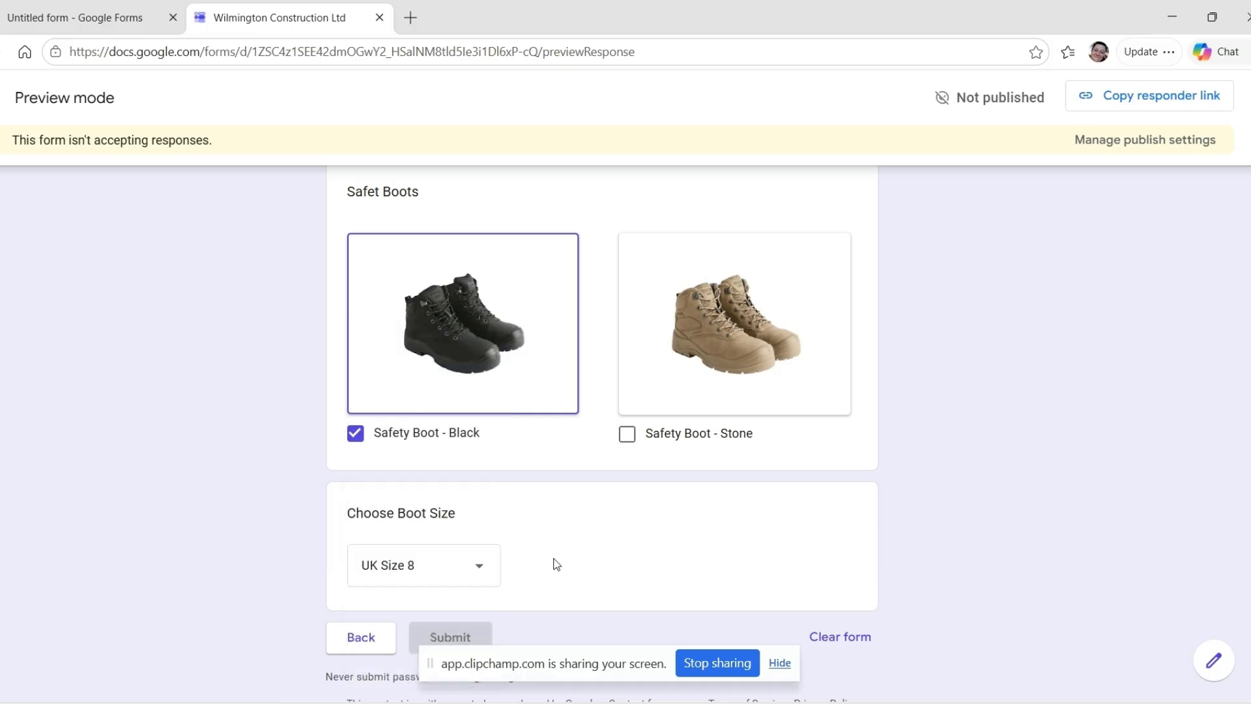
{"action": "scroll", "coordinate": [554, 554], "scroll_direction": "down", "scroll_amount": 1}
{"action": "scroll", "coordinate": [559, 530], "scroll_direction": "down", "scroll_amount": 1}
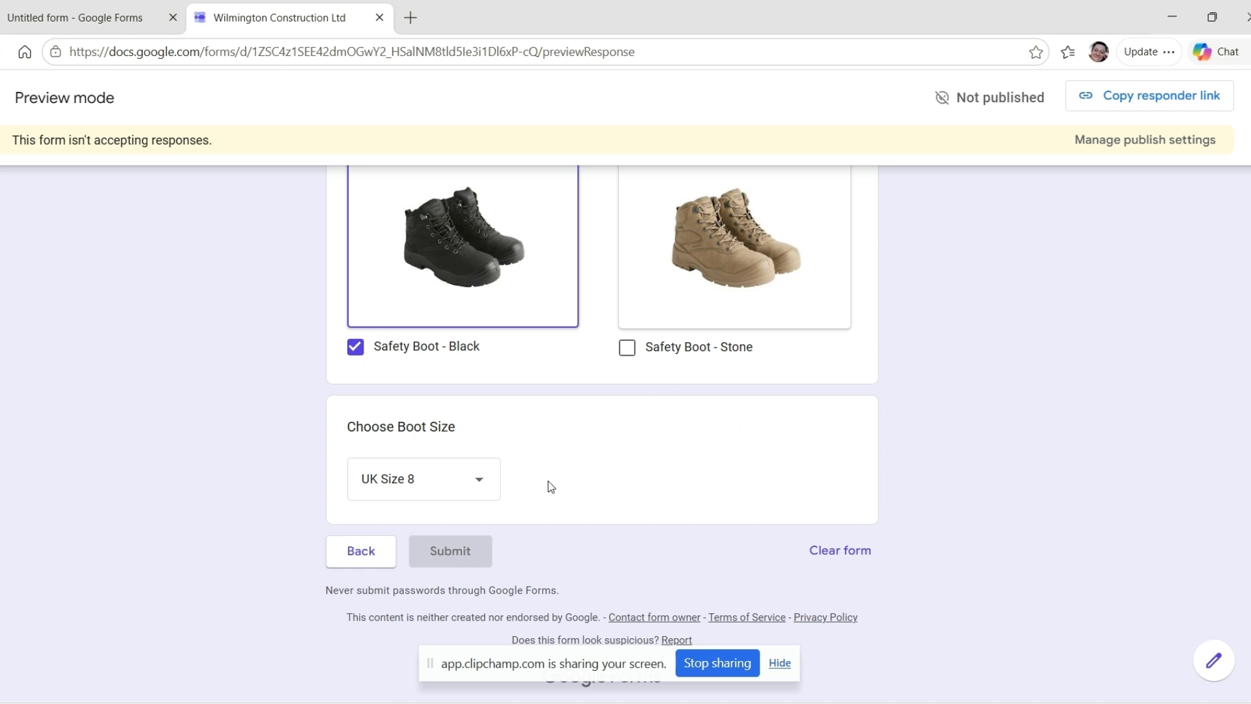
Step: Leave the preview without submitting the test response, and open the theme settings in the form editor
{"action": "scroll", "coordinate": [862, 409], "scroll_direction": "up", "scroll_amount": 12}
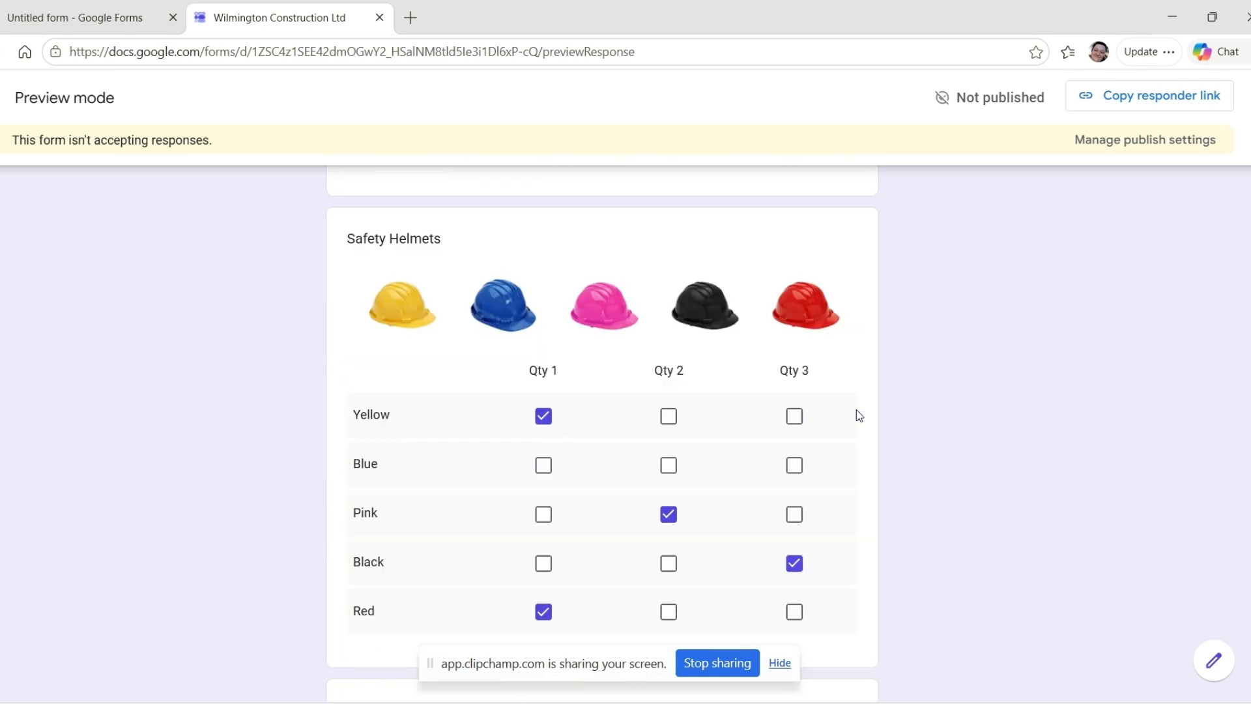
{"action": "scroll", "coordinate": [856, 415], "scroll_direction": "up", "scroll_amount": 2}
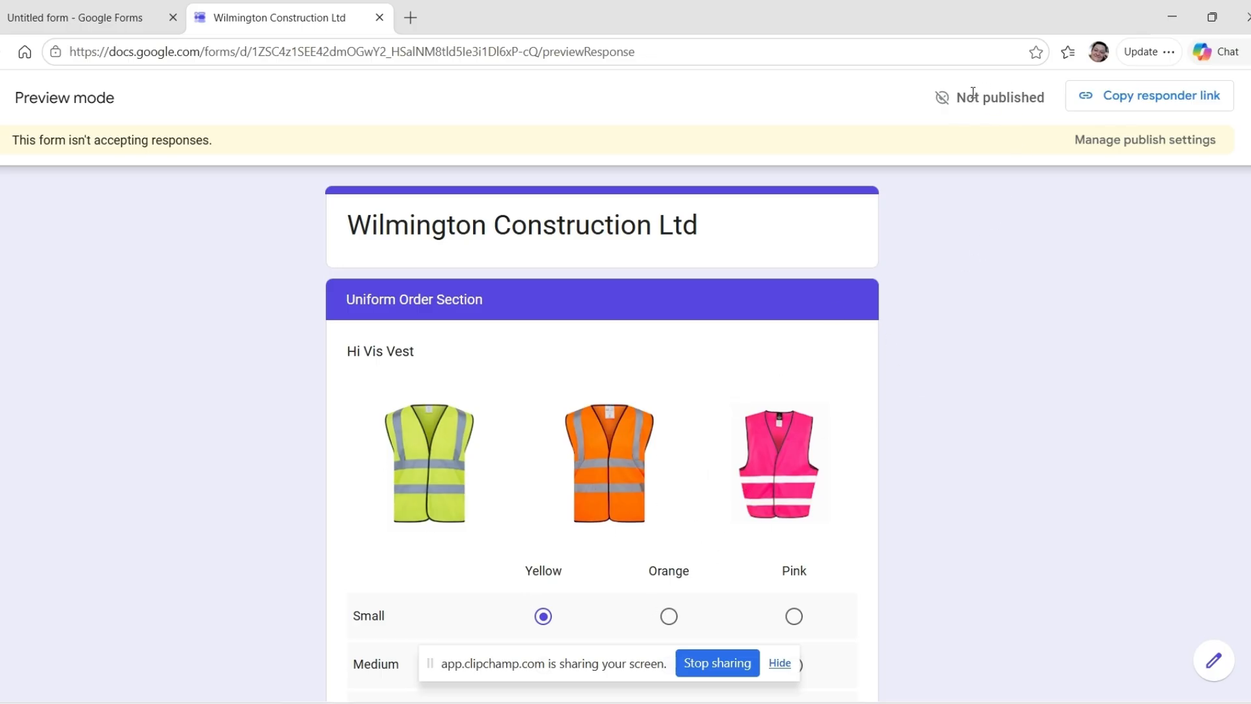
{"action": "left_click", "coordinate": [3, 110]}
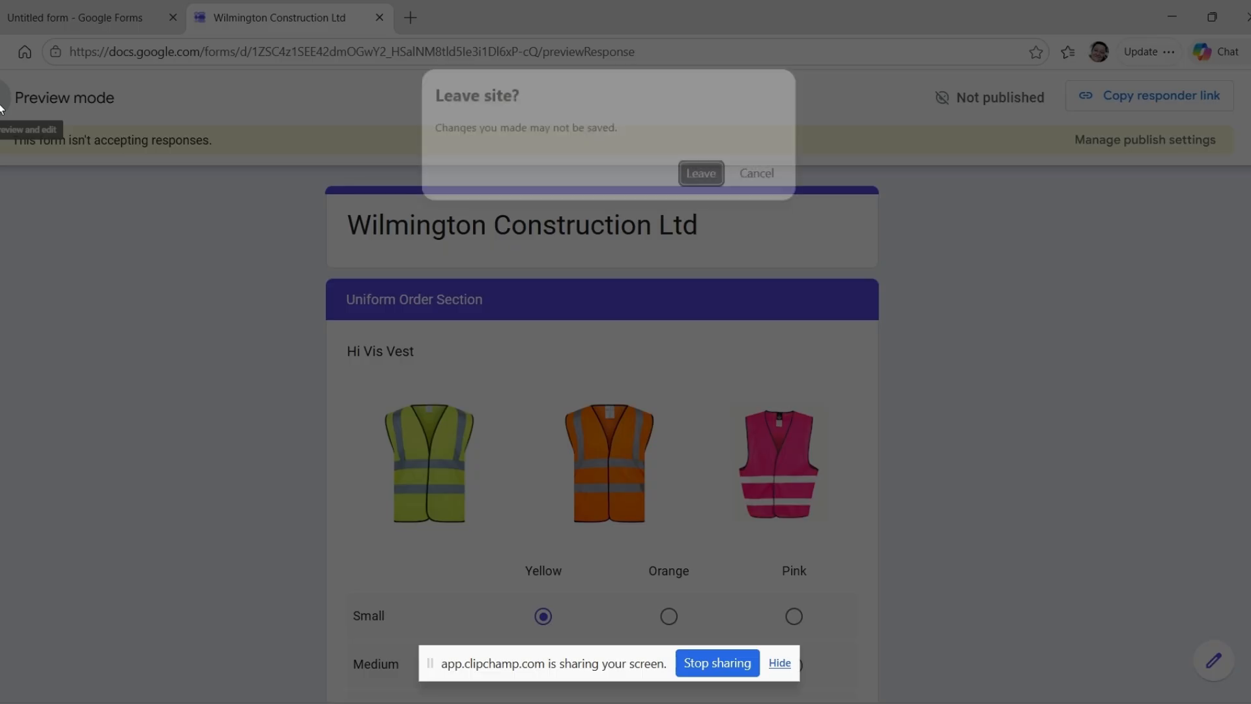
{"action": "left_click", "coordinate": [696, 178]}
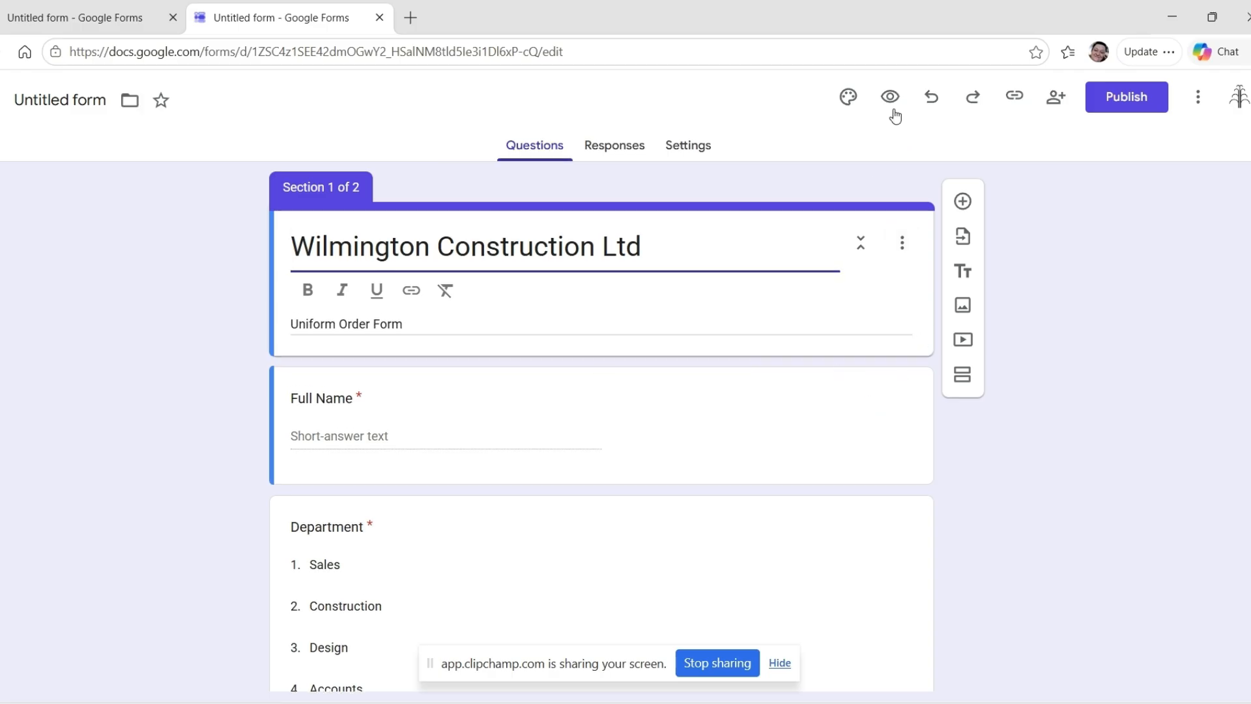
{"action": "left_click", "coordinate": [848, 100]}
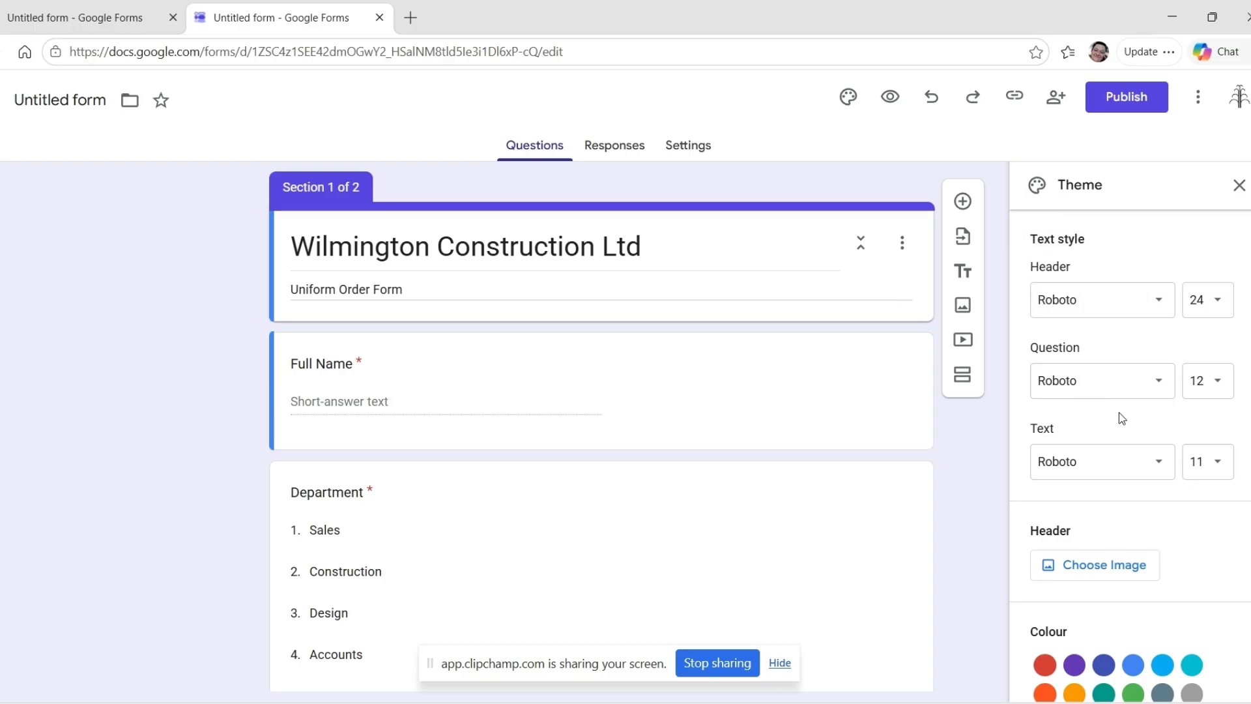
Step: Set the theme's header, question and text fonts to Impact
{"action": "left_click", "coordinate": [1129, 307]}
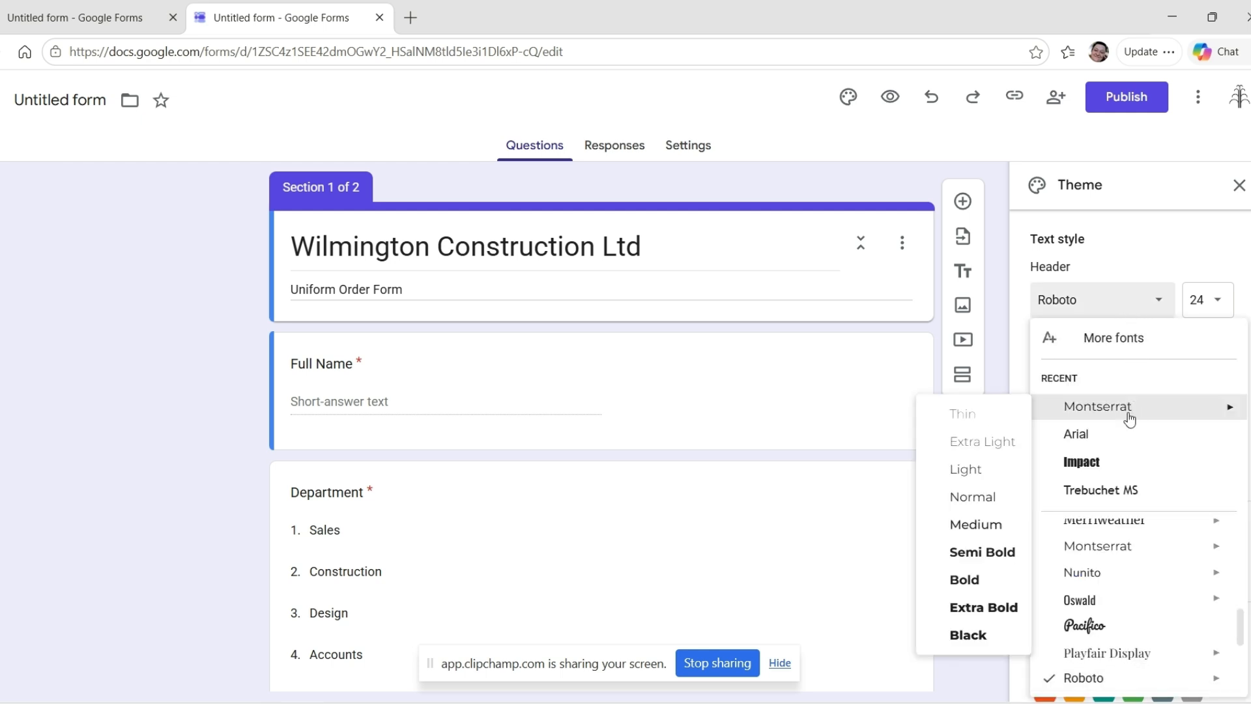
{"action": "left_click", "coordinate": [1112, 467]}
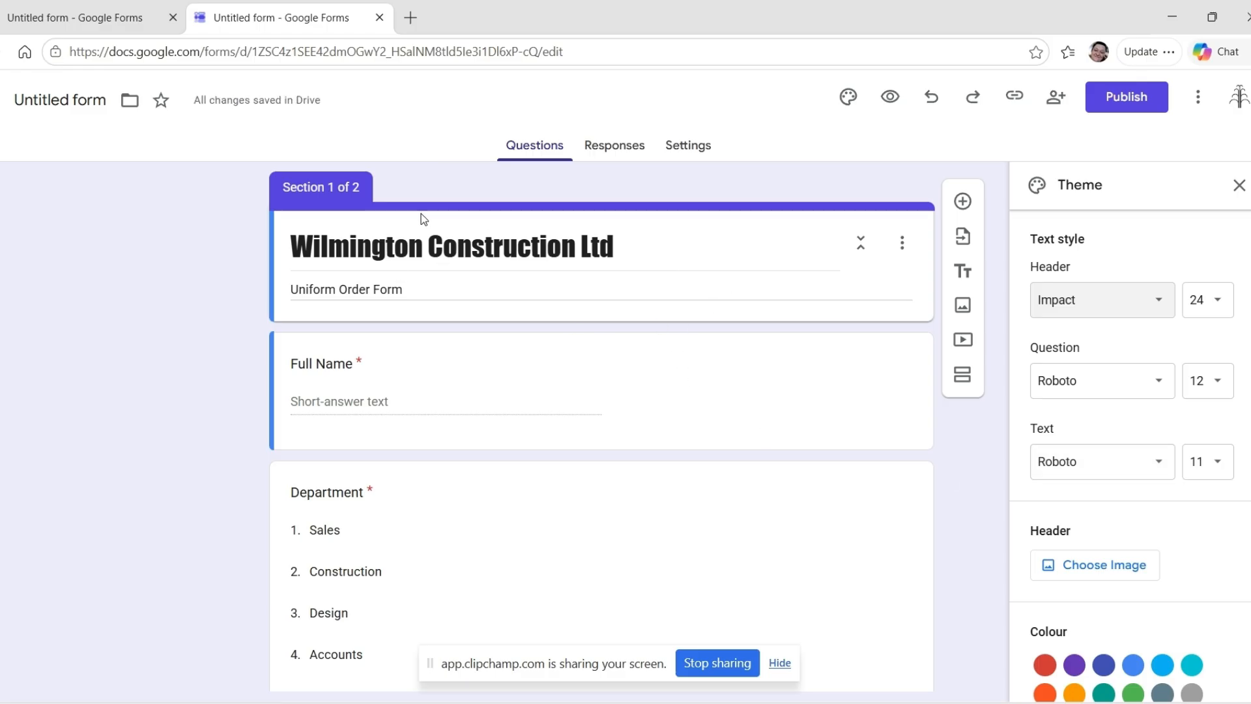
{"action": "left_click", "coordinate": [1147, 391]}
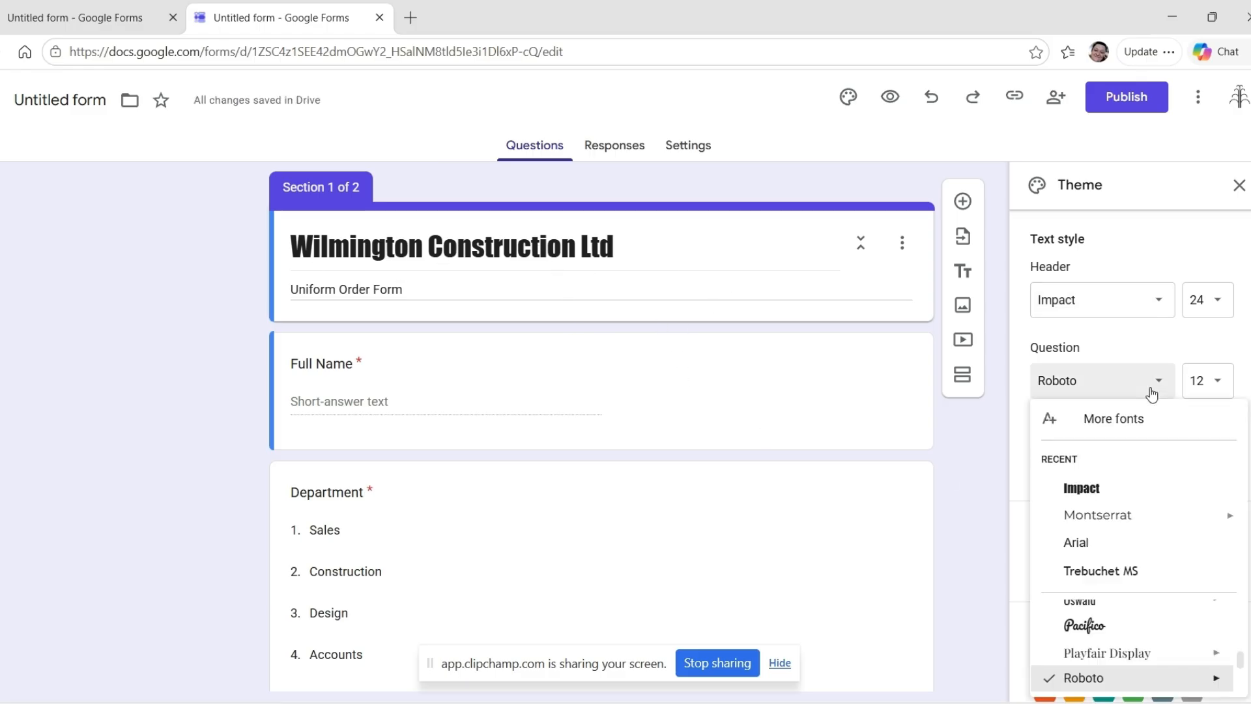
{"action": "left_click", "coordinate": [1133, 486]}
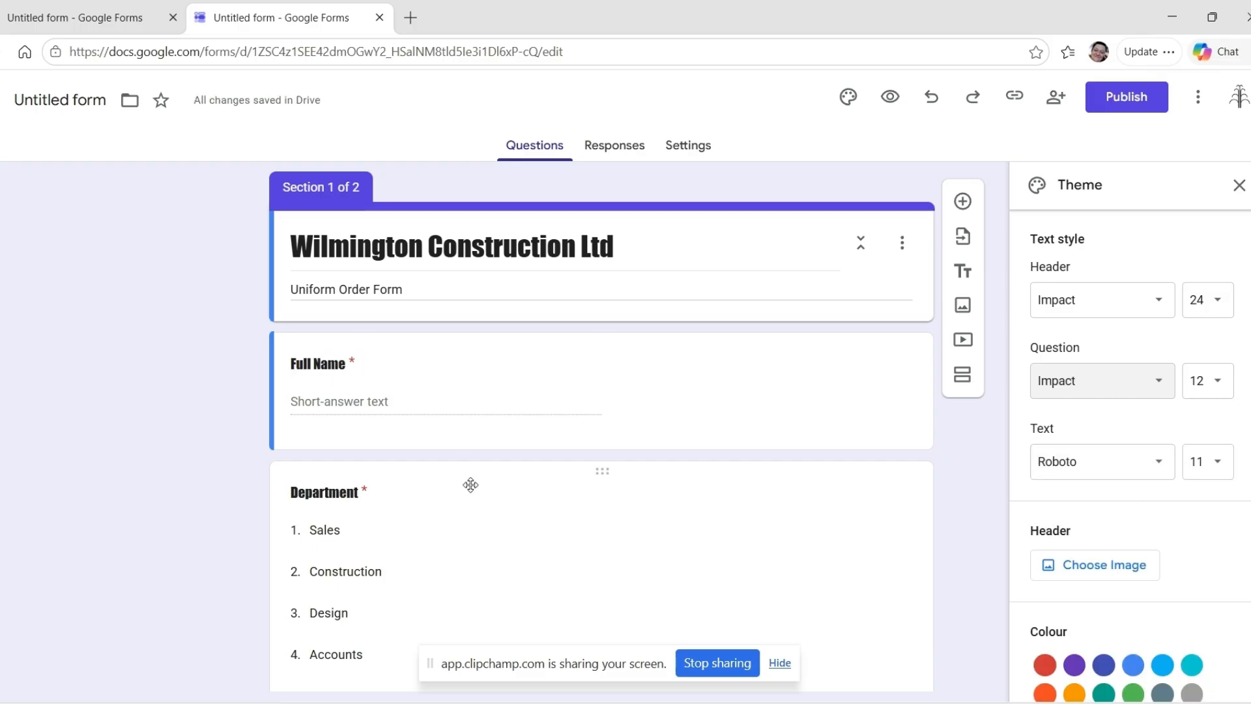
{"action": "left_click", "coordinate": [1128, 464]}
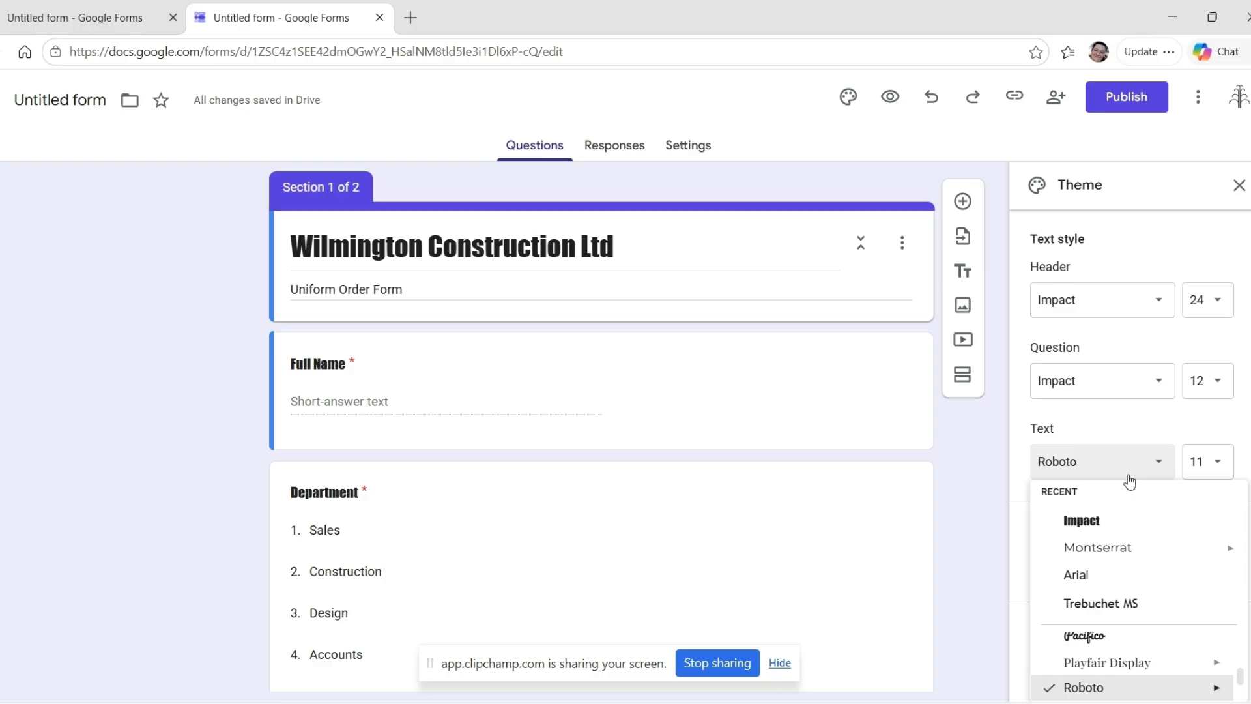
{"action": "left_click", "coordinate": [1075, 520]}
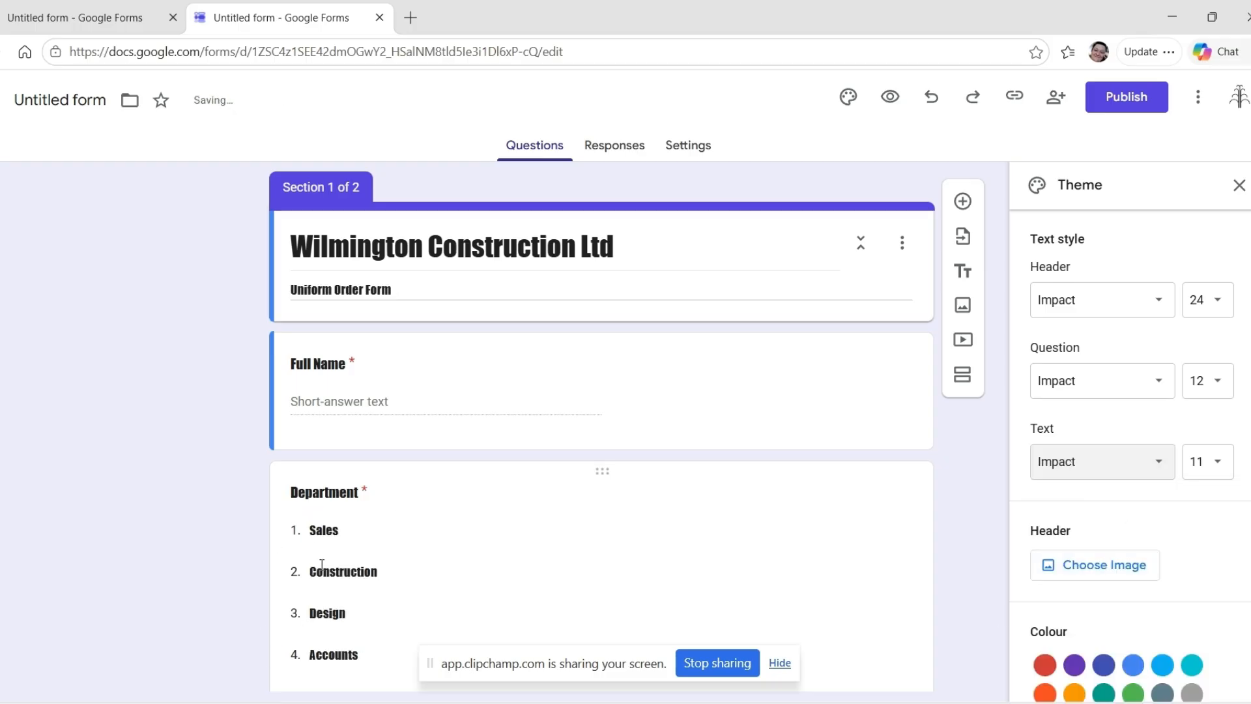
Step: Change the theme's text, question and header fonts to Montserrat
{"action": "left_click", "coordinate": [1105, 465]}
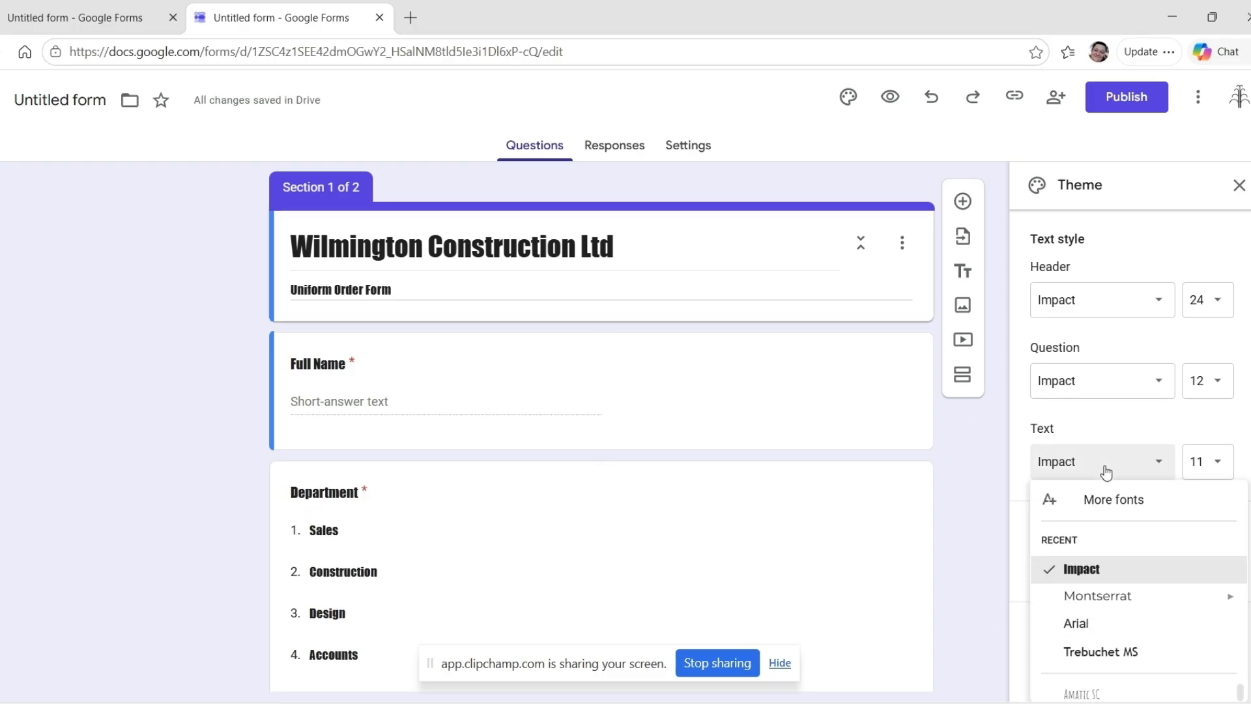
{"action": "left_click", "coordinate": [1137, 597]}
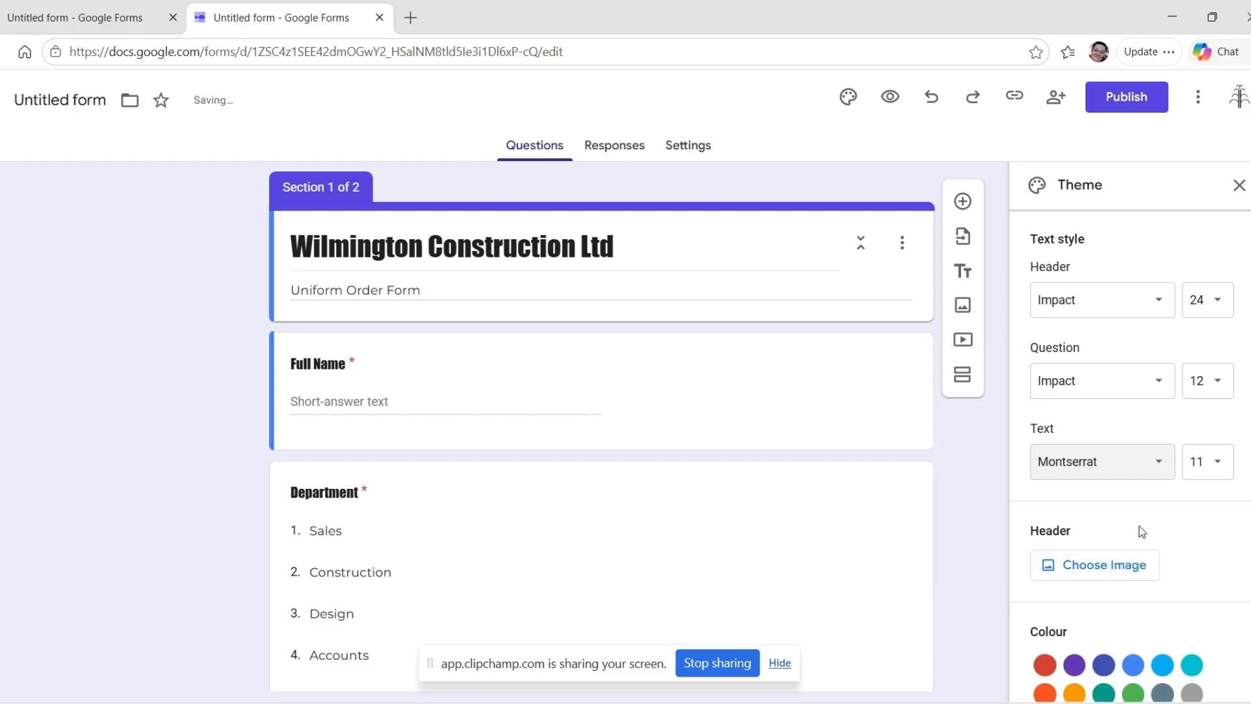
{"action": "left_click", "coordinate": [1132, 390]}
{"action": "left_click", "coordinate": [1129, 494]}
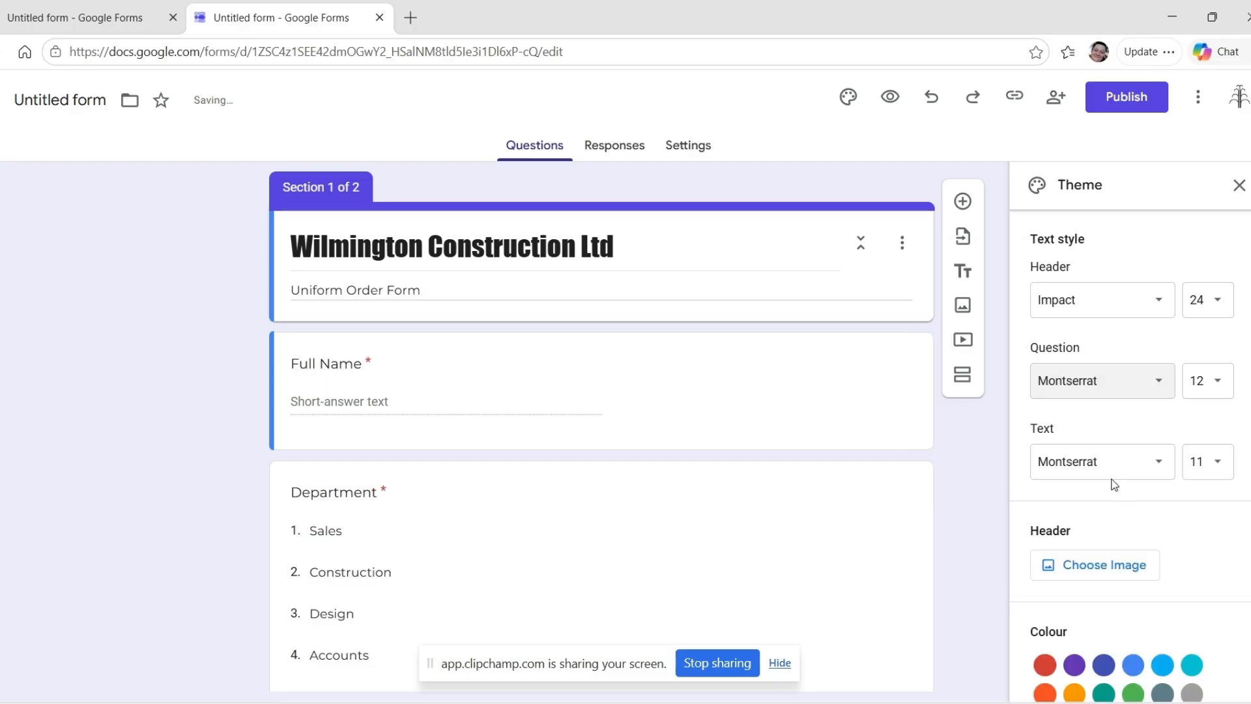
{"action": "left_click", "coordinate": [1111, 301]}
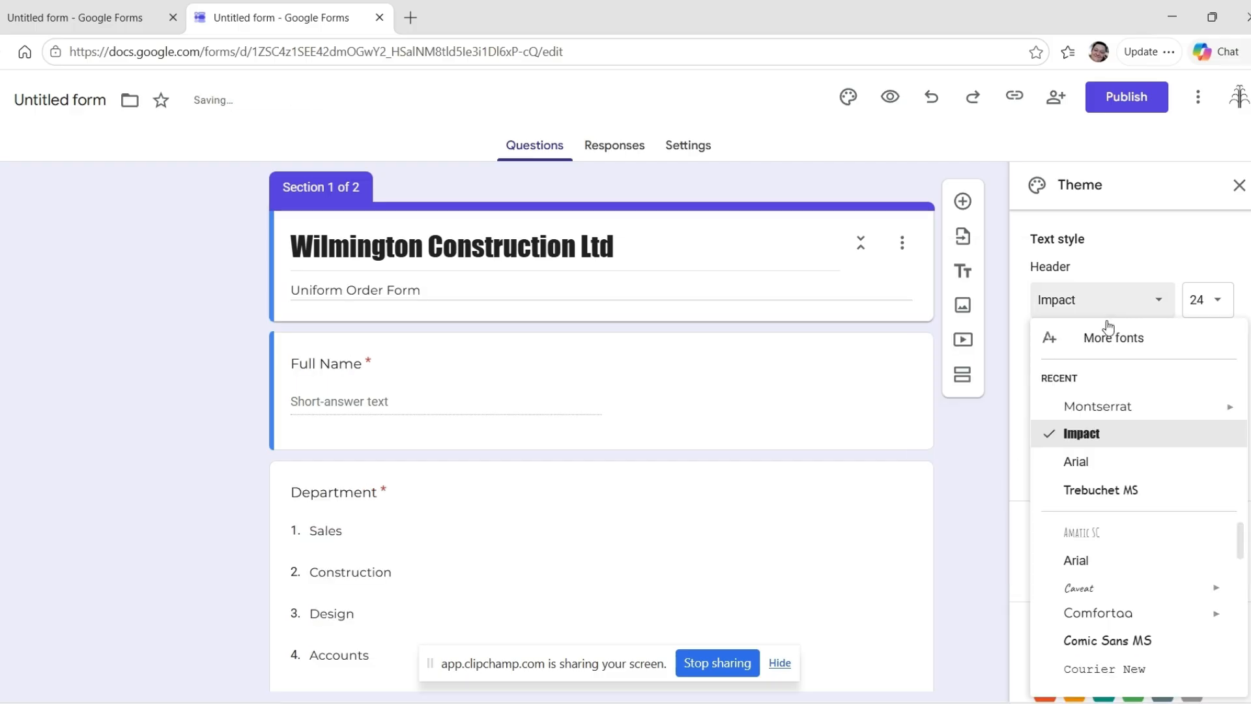
{"action": "left_click", "coordinate": [1093, 413]}
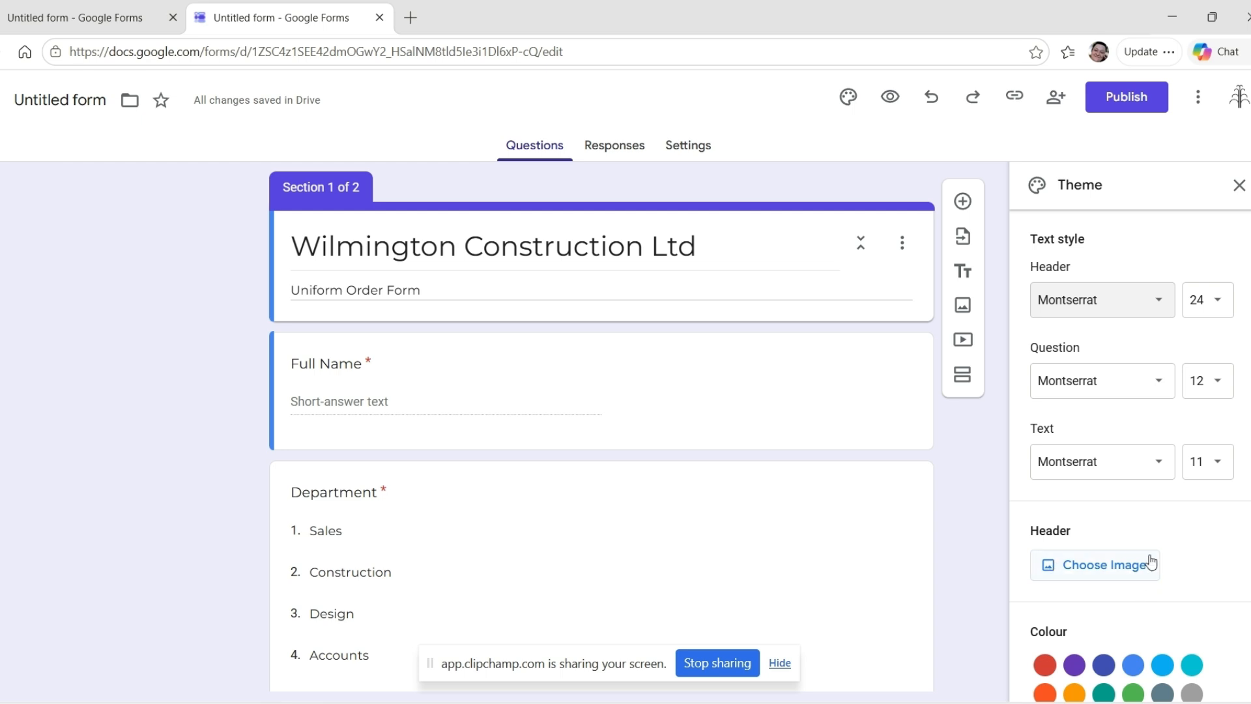
Step: Upload the "wilmington logo" image from the uniform exercise folder as the theme's header image
{"action": "left_click", "coordinate": [1089, 558]}
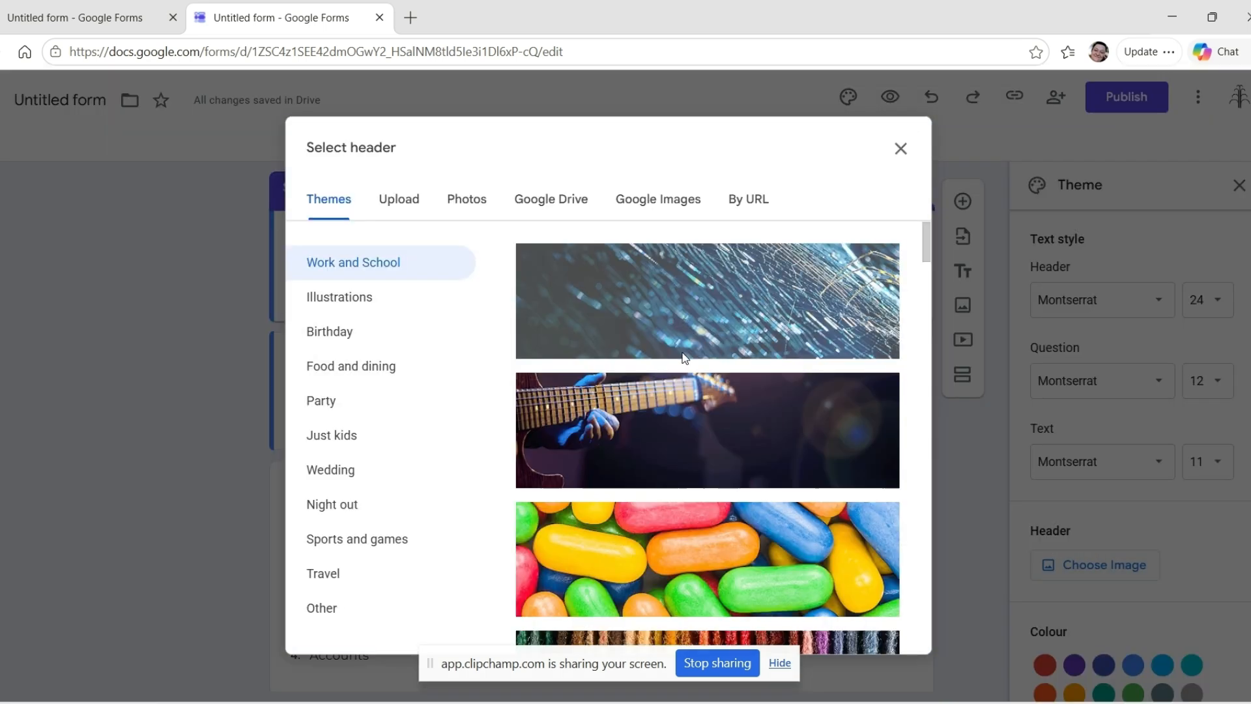
{"action": "left_click", "coordinate": [399, 203]}
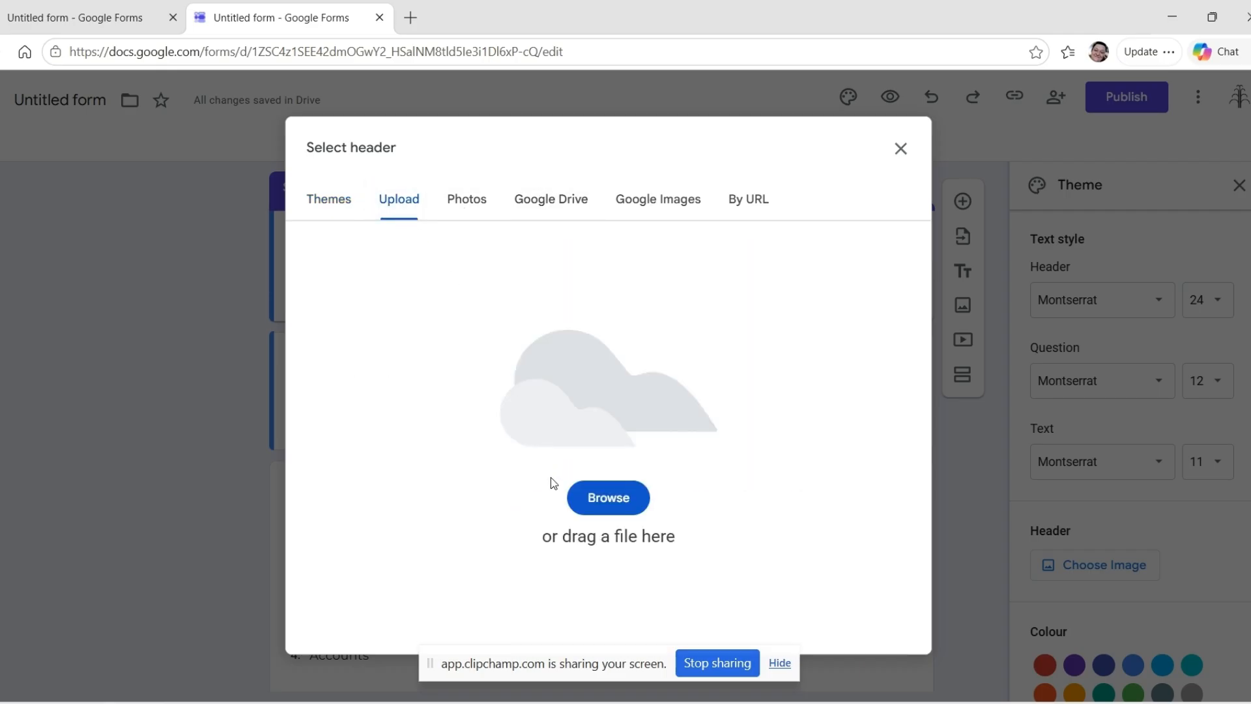
{"action": "left_click", "coordinate": [609, 501]}
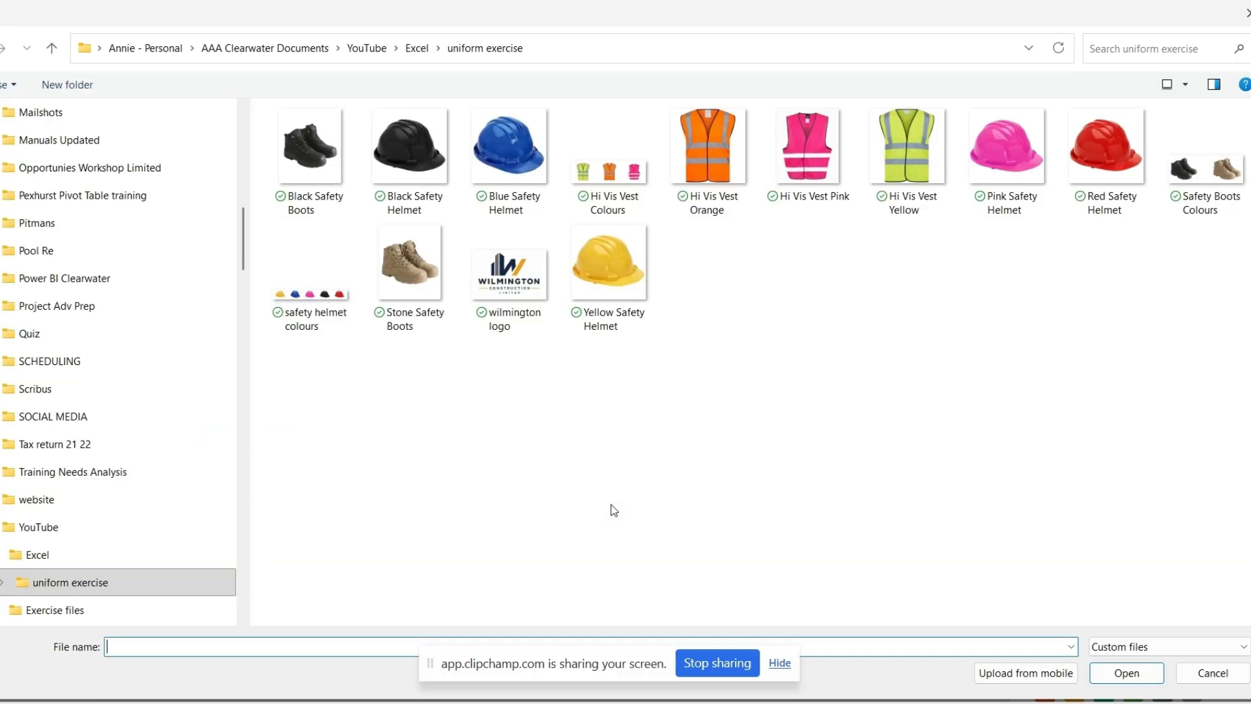
{"action": "left_click", "coordinate": [512, 285]}
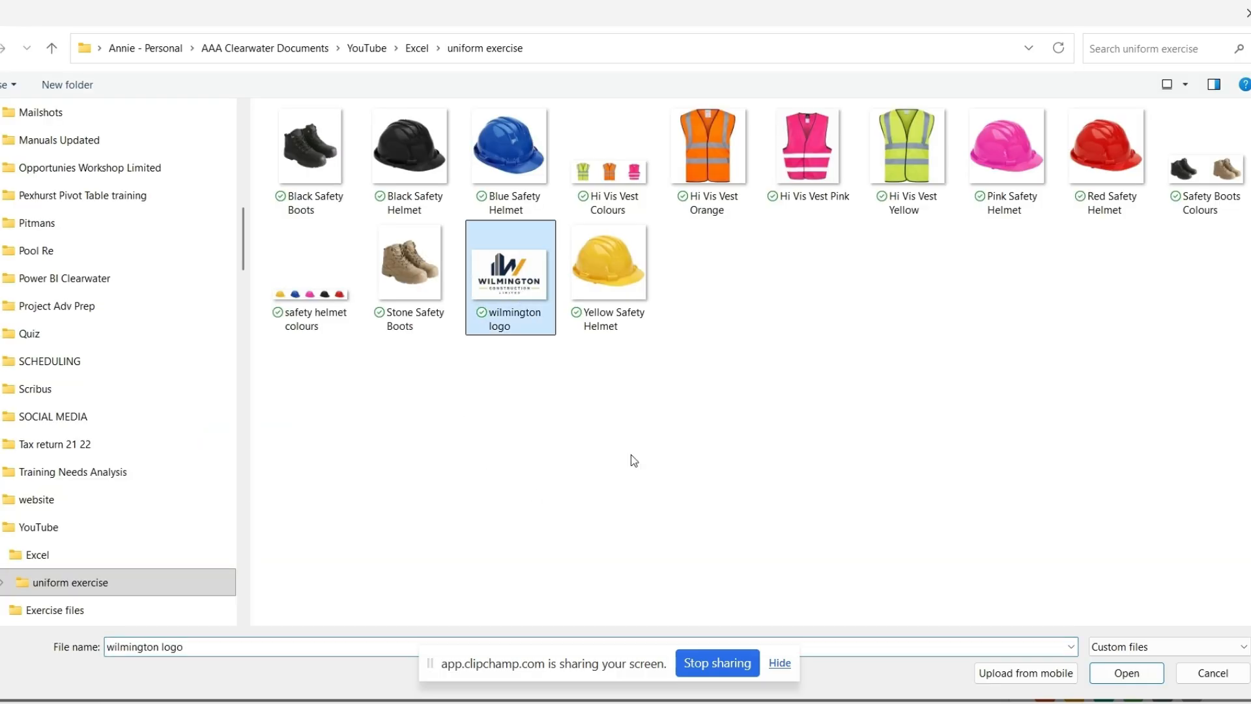
{"action": "left_click", "coordinate": [1126, 673]}
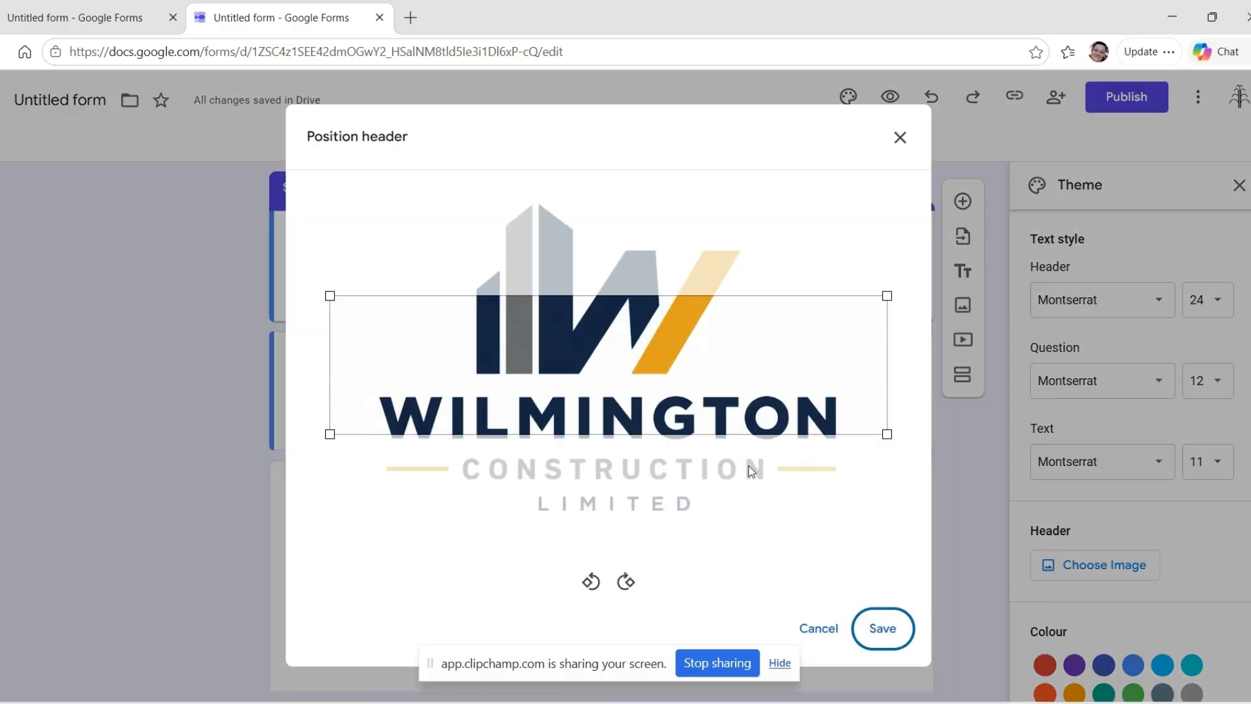
Step: Position the header crop over the company name in the lower half of the logo and save it
{"action": "left_click_drag", "start_coordinate": [601, 359], "coordinate": [585, 477]}
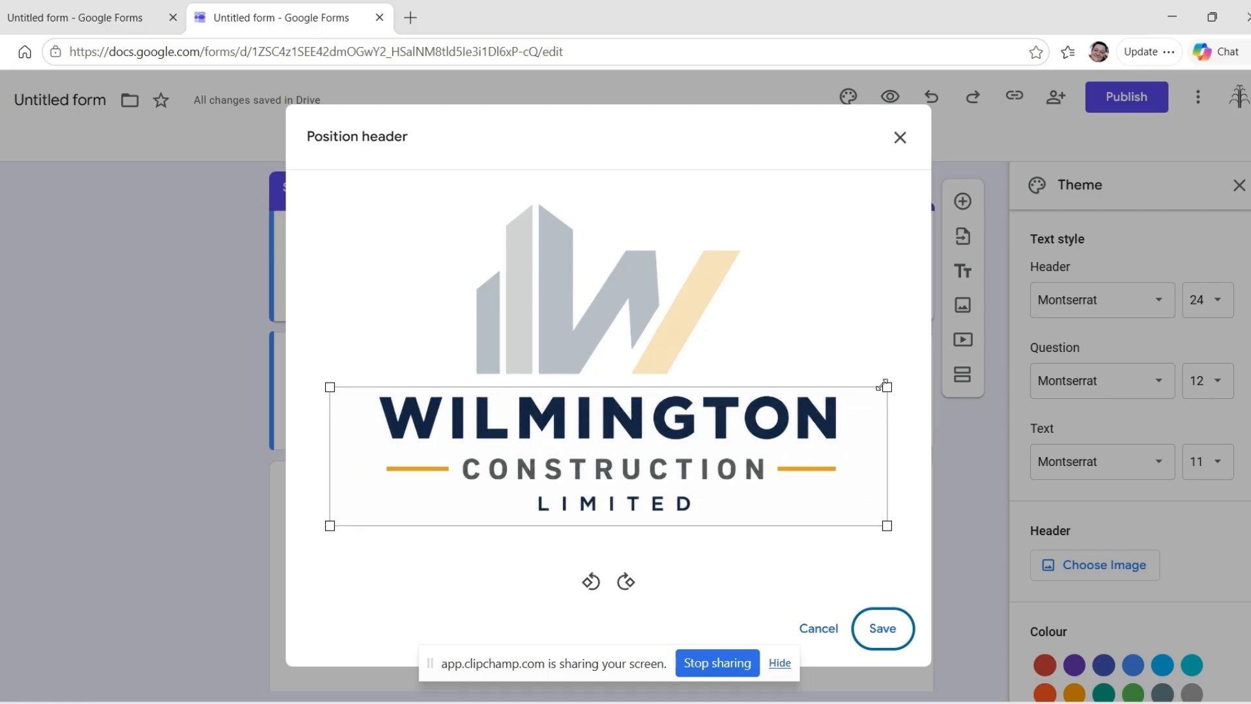
{"action": "mouse_move", "coordinate": [885, 384]}
{"action": "left_mouse_down"}
{"action": "mouse_move", "coordinate": [846, 431]}
{"action": "mouse_move", "coordinate": [886, 388]}
{"action": "left_mouse_up"}
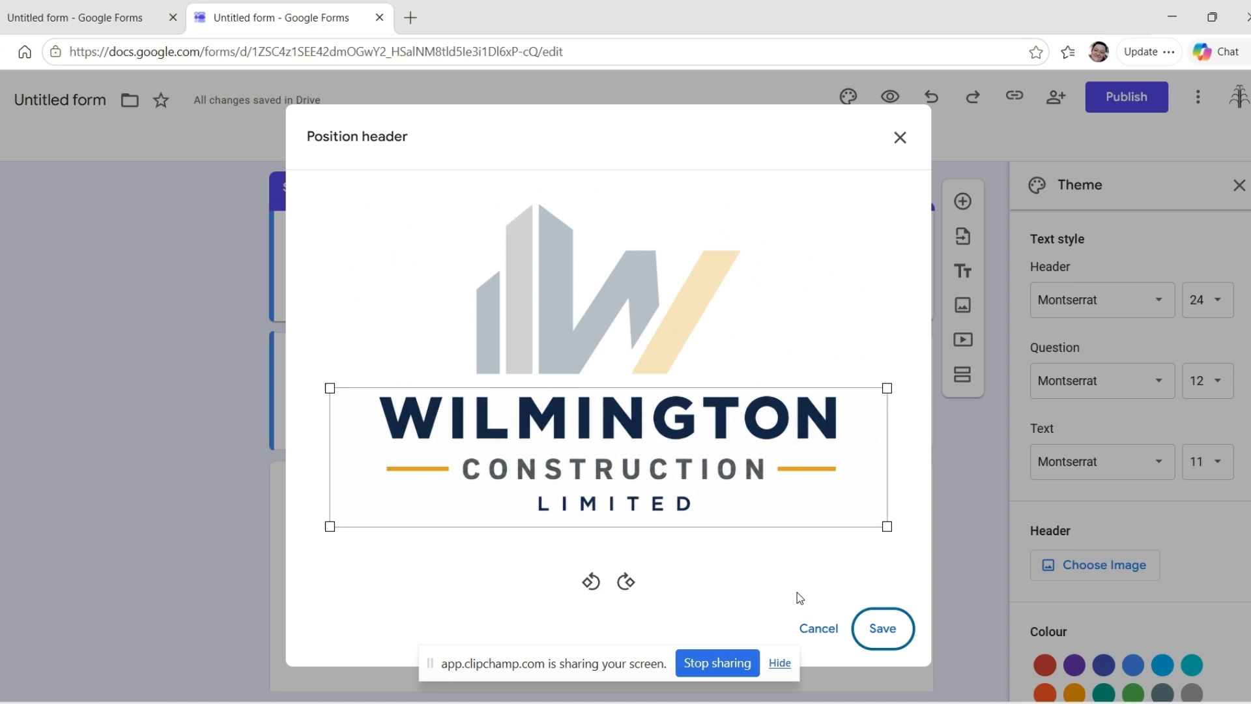
{"action": "left_click", "coordinate": [882, 628]}
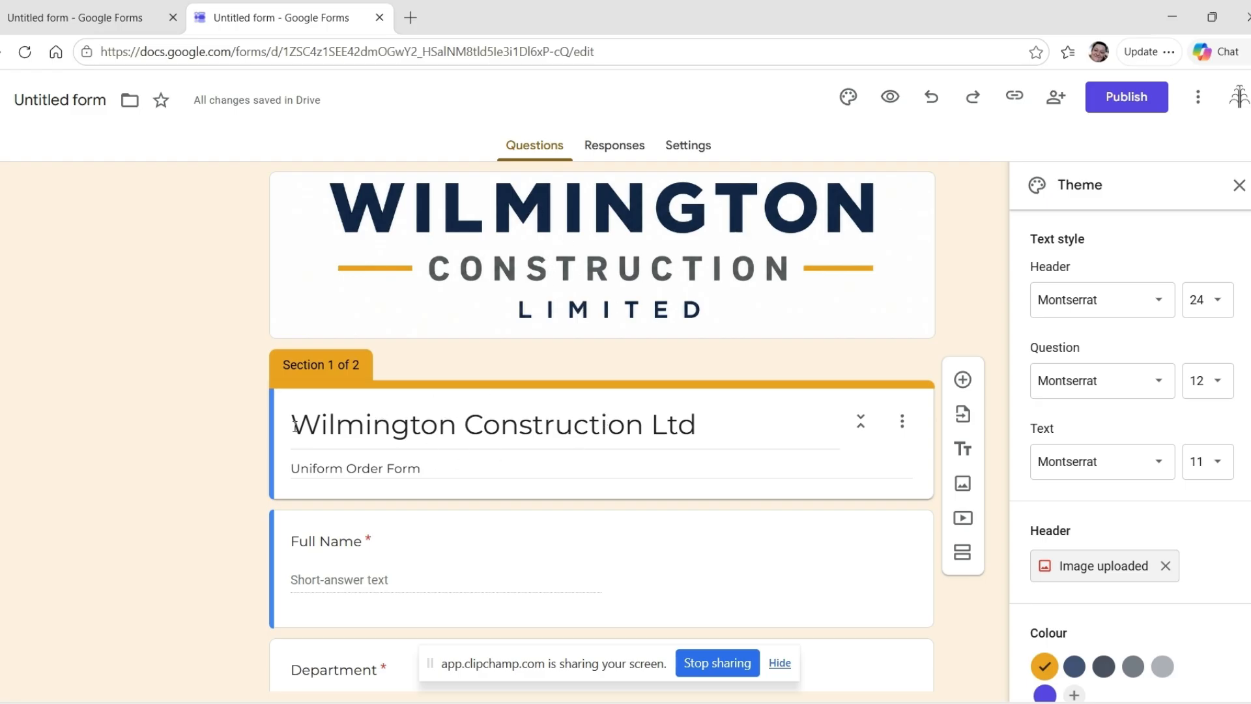
Step: Move the text "Uniform Order Form" from the form description into the title, replacing the company name
{"action": "triple_click", "coordinate": [479, 473]}
{"action": "key", "text": "ctrl+c"}
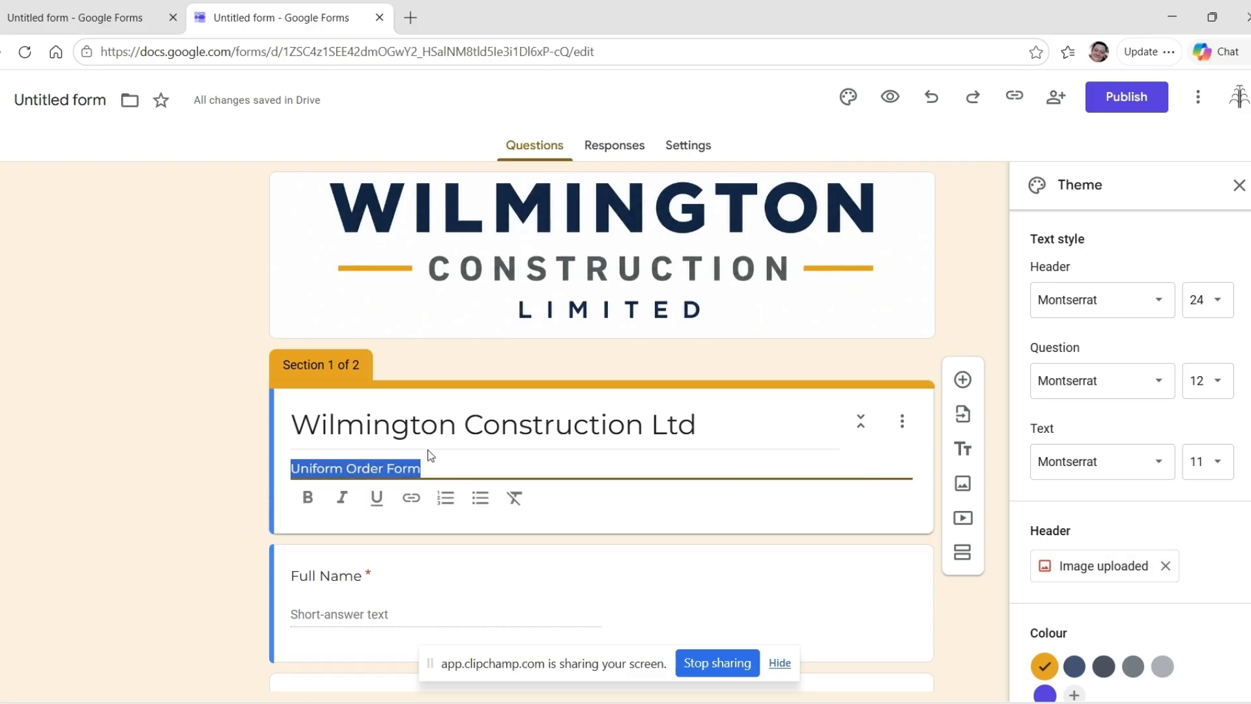
{"action": "key", "text": "BackSpace"}
{"action": "left_click_drag", "start_coordinate": [705, 427], "coordinate": [275, 425]}
{"action": "key", "text": "ctrl+v"}
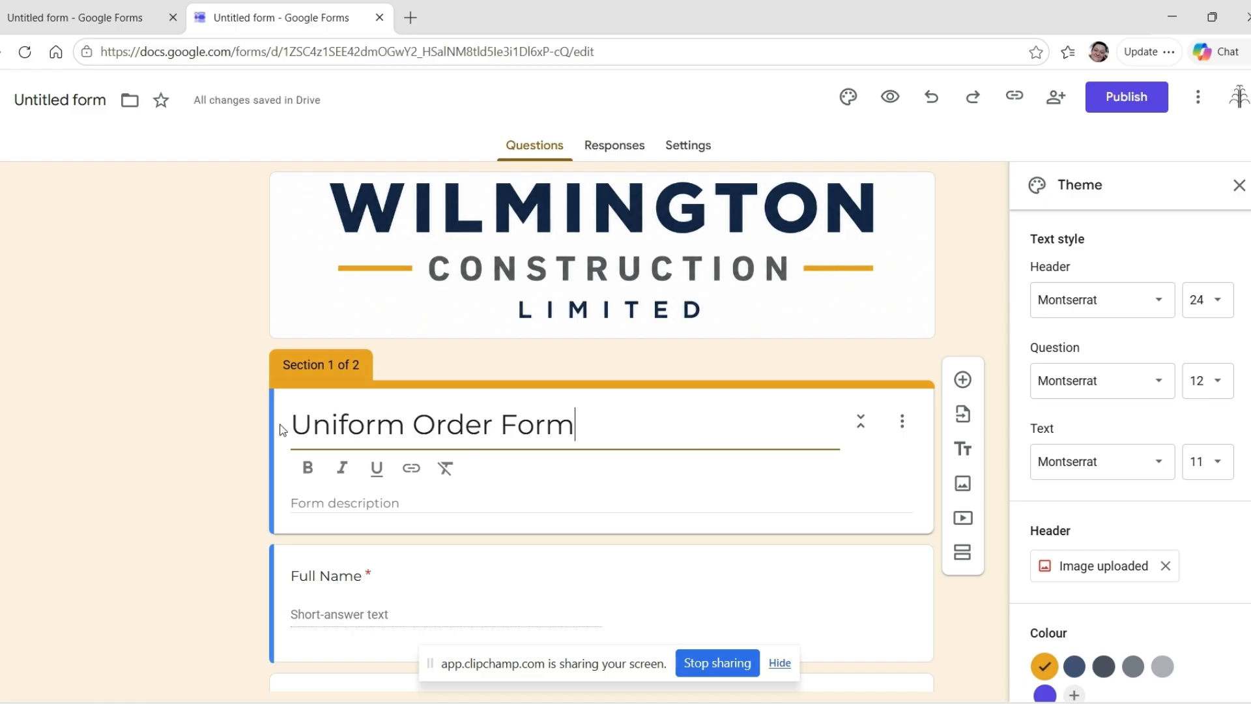
Step: Enter "Please allow 5 days for delivery" as the form description
{"action": "left_click", "coordinate": [377, 505]}
{"action": "type", "text": "P"}
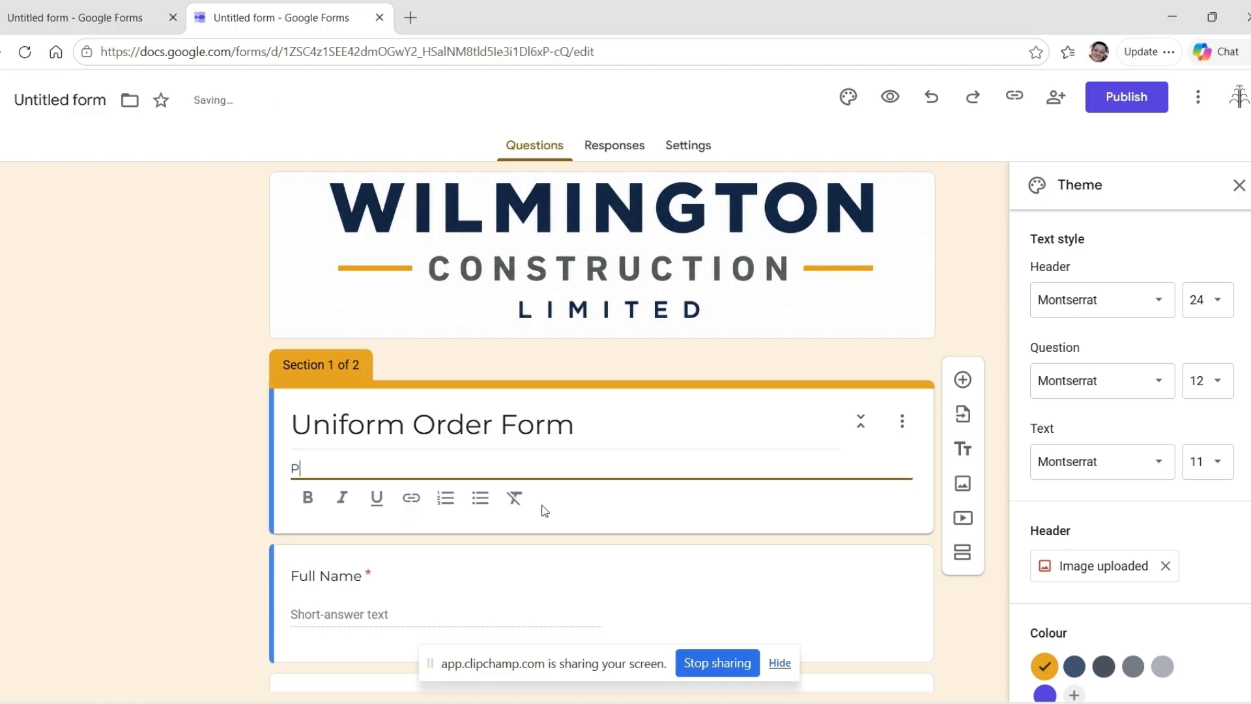
{"action": "type", "text": "lease allow 5 days for del"}
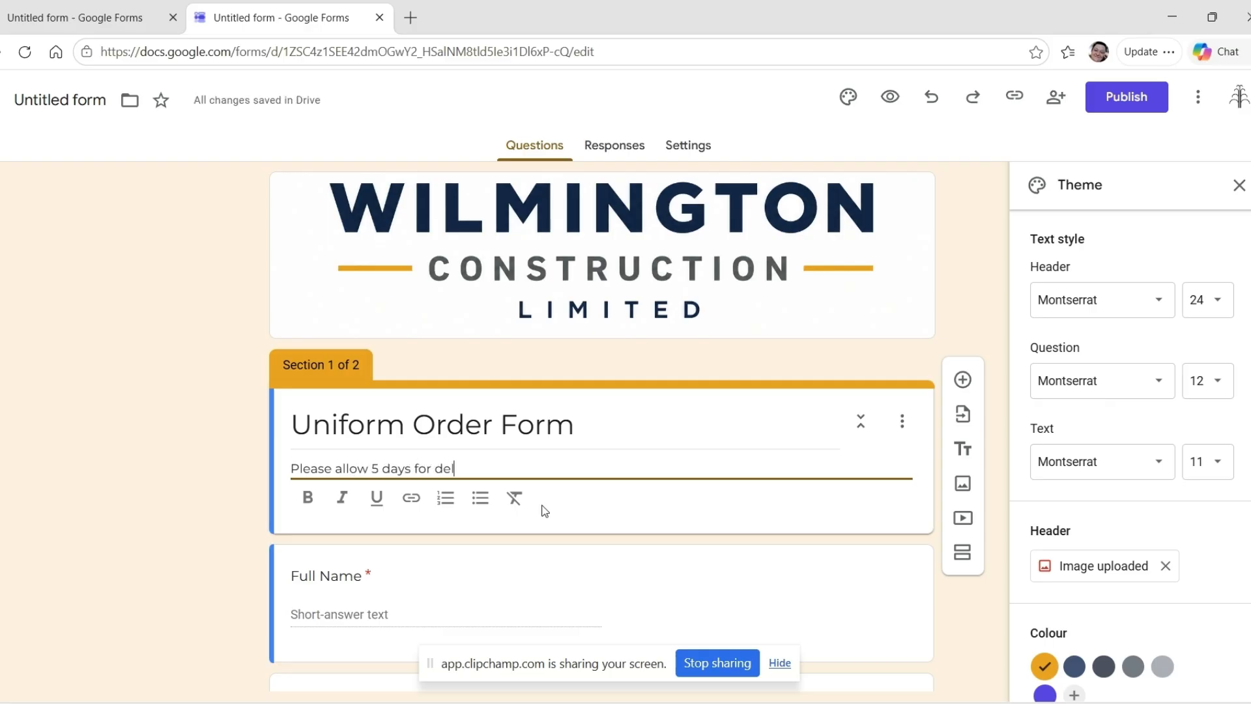
{"action": "type", "text": "iver"}
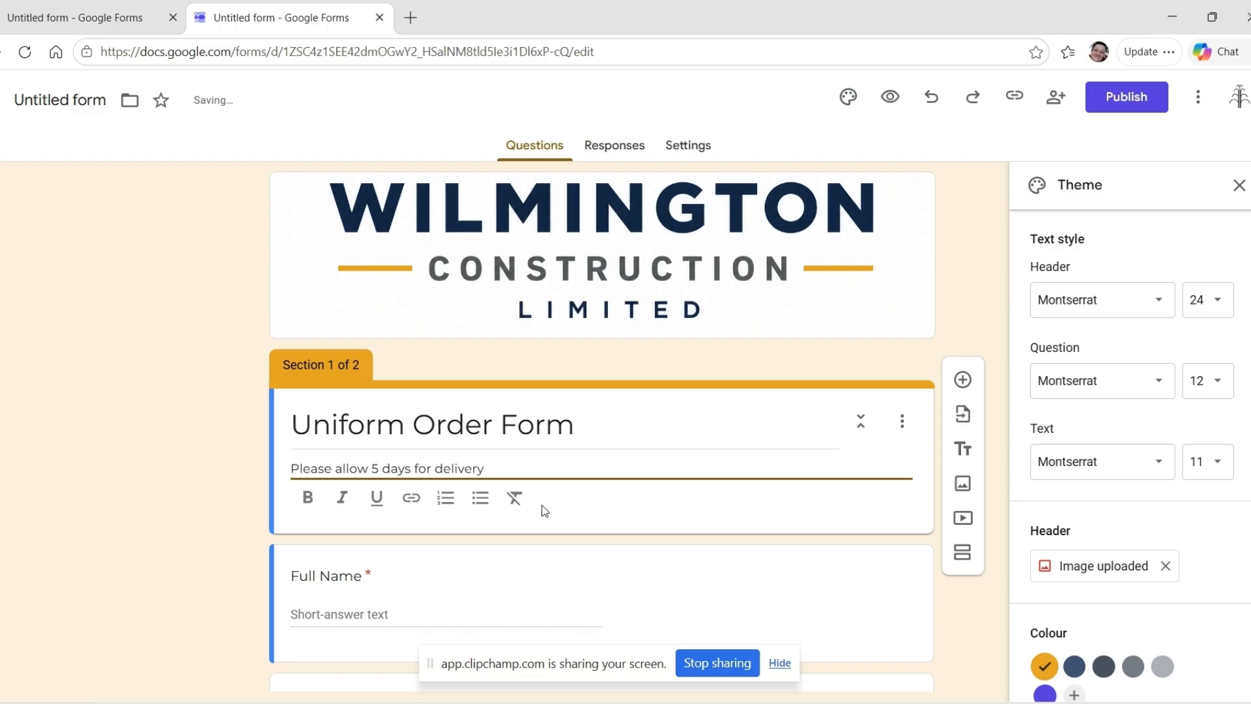
{"action": "type", "text": "y"}
Step: Try the navy and the three grey theme colours on the form, and return to orange
{"action": "scroll", "coordinate": [1153, 465], "scroll_direction": "down", "scroll_amount": 2}
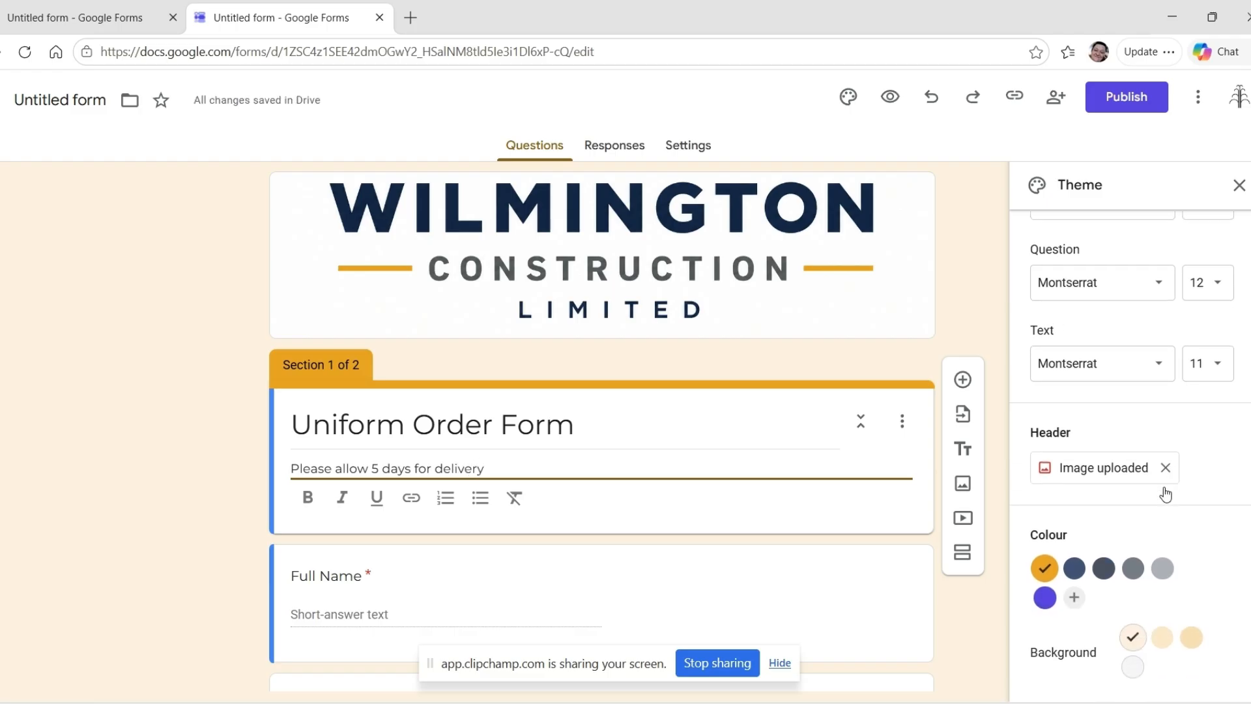
{"action": "left_click", "coordinate": [1074, 568]}
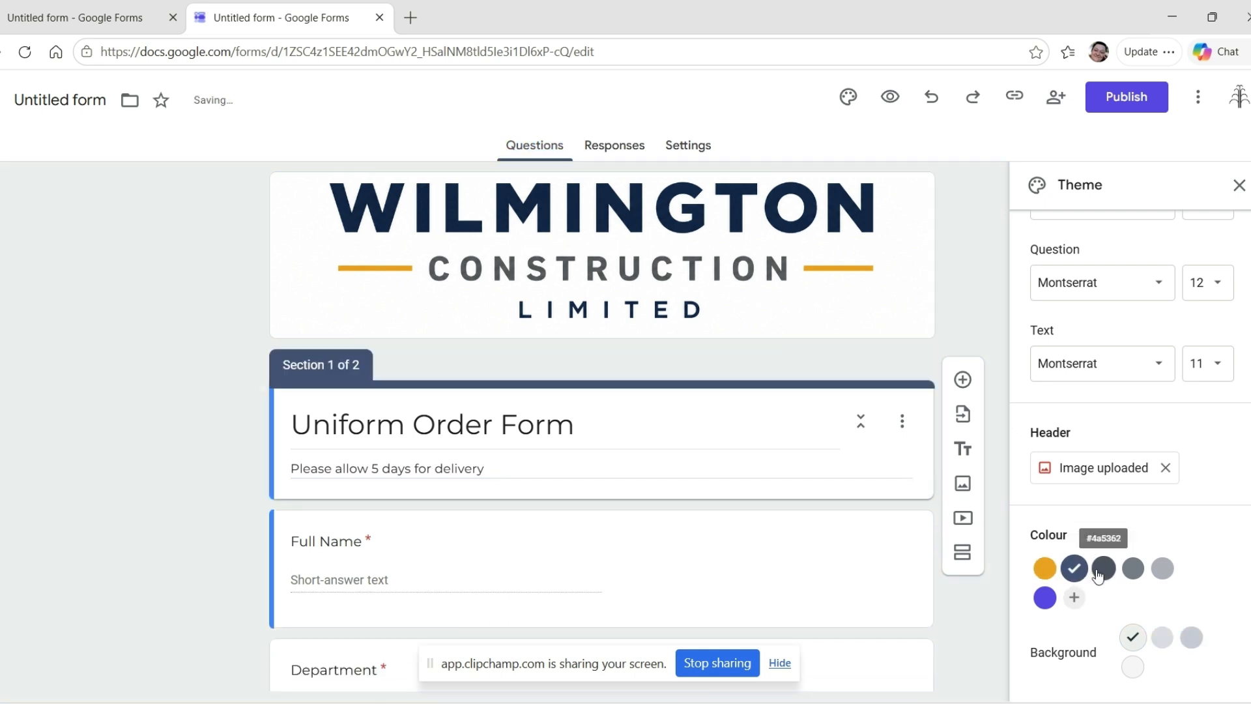
{"action": "left_click", "coordinate": [1100, 570]}
{"action": "left_click", "coordinate": [1129, 572]}
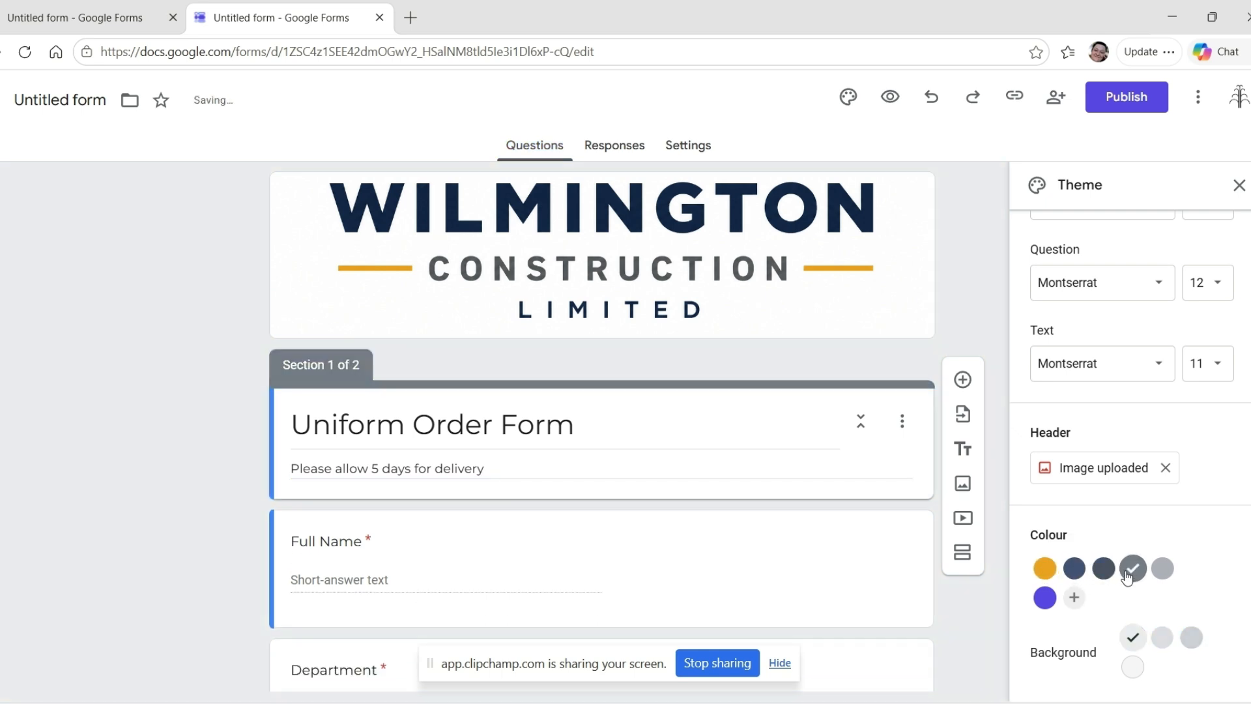
{"action": "left_click", "coordinate": [1163, 575]}
{"action": "left_click", "coordinate": [1044, 569]}
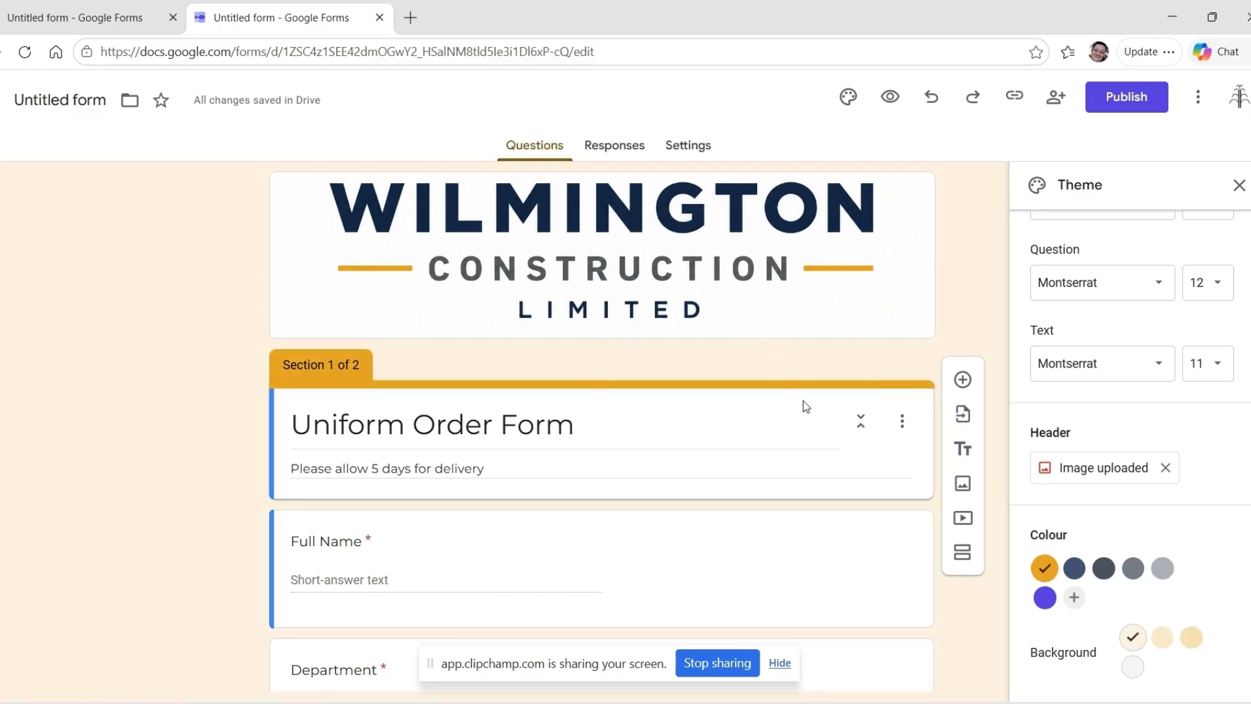
Step: Try the purple theme colour and add the custom colour #5746e3
{"action": "left_click", "coordinate": [1045, 597]}
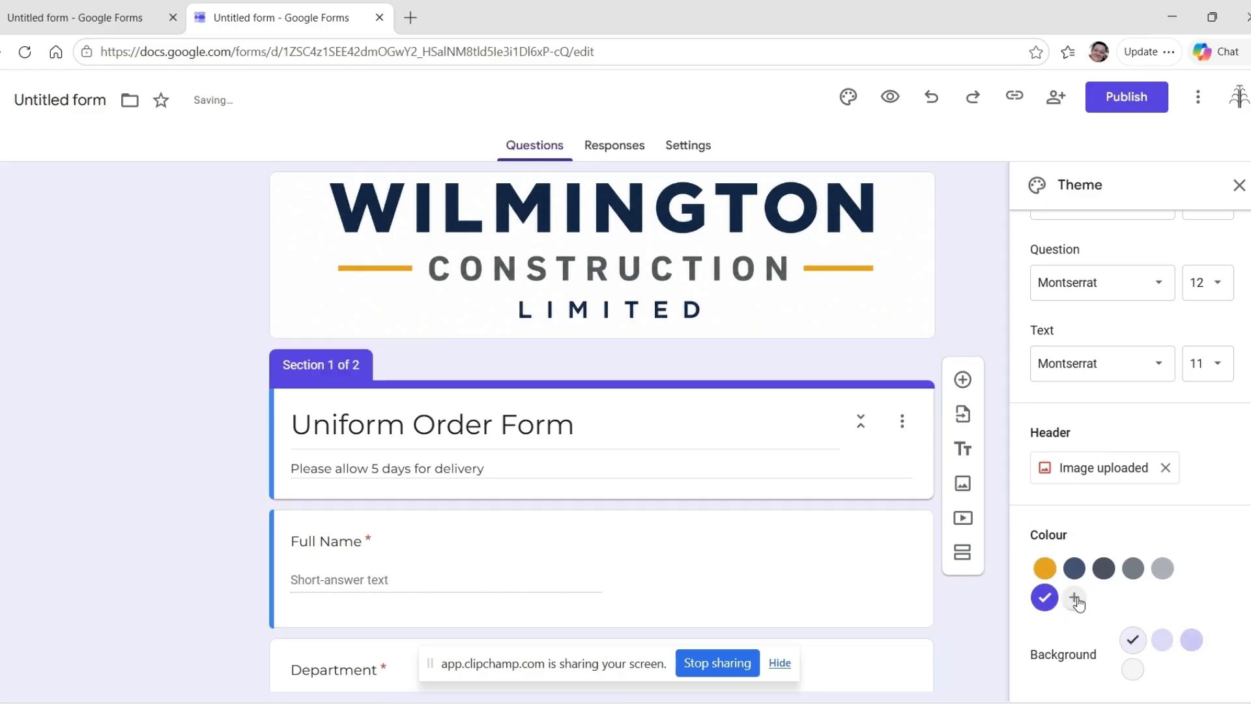
{"action": "left_click", "coordinate": [1074, 598]}
{"action": "scroll", "coordinate": [1130, 593], "scroll_direction": "down", "scroll_amount": 2}
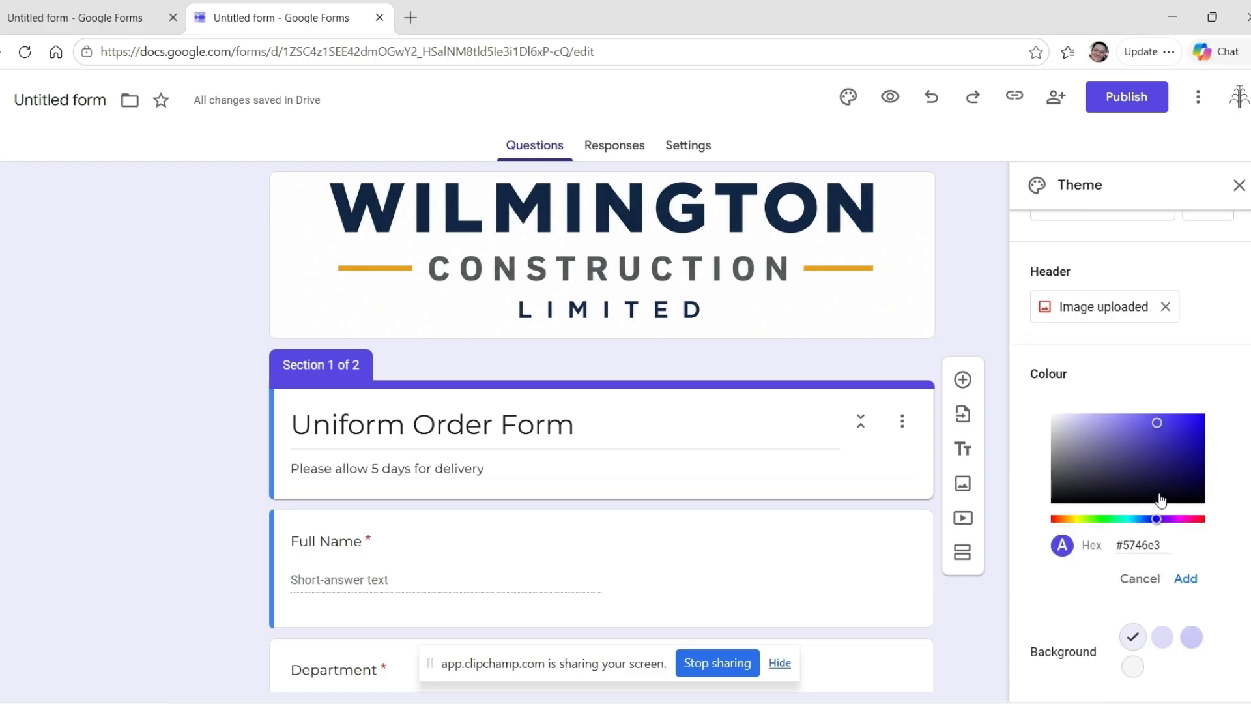
{"action": "left_click", "coordinate": [1184, 579]}
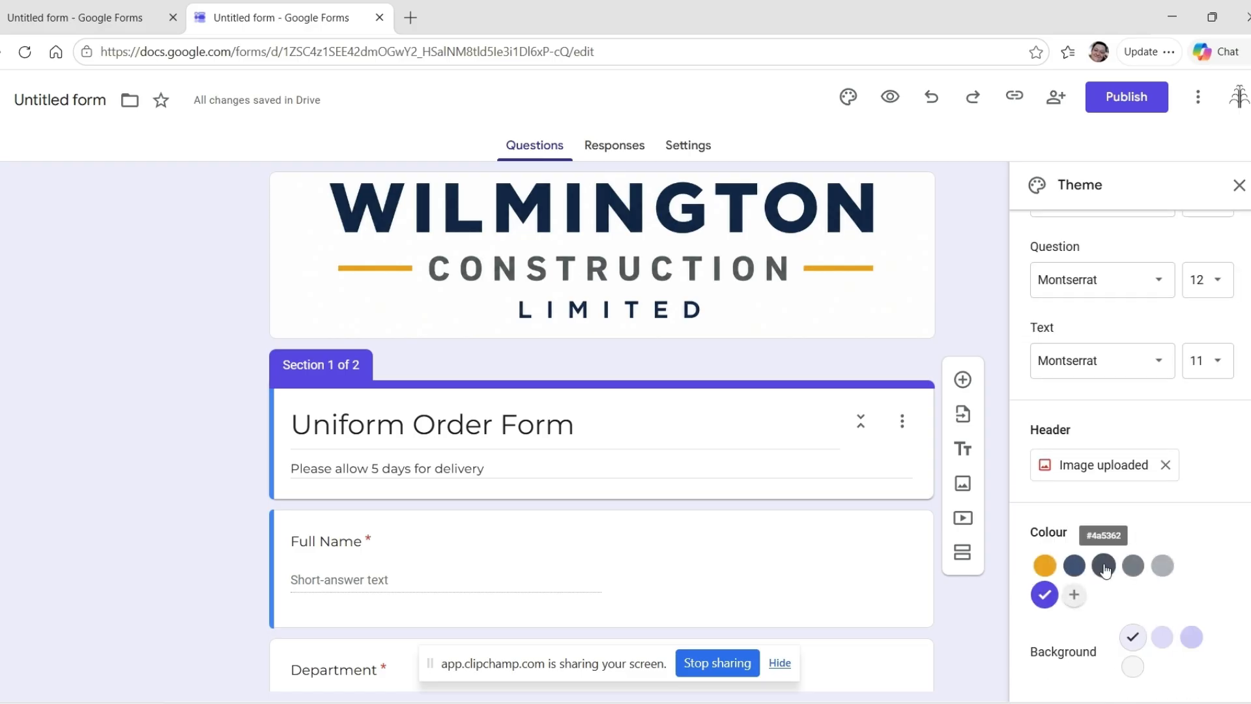
Step: Set the theme colour to orange and the background to light grey, and review both sections of the form
{"action": "left_click", "coordinate": [1044, 567]}
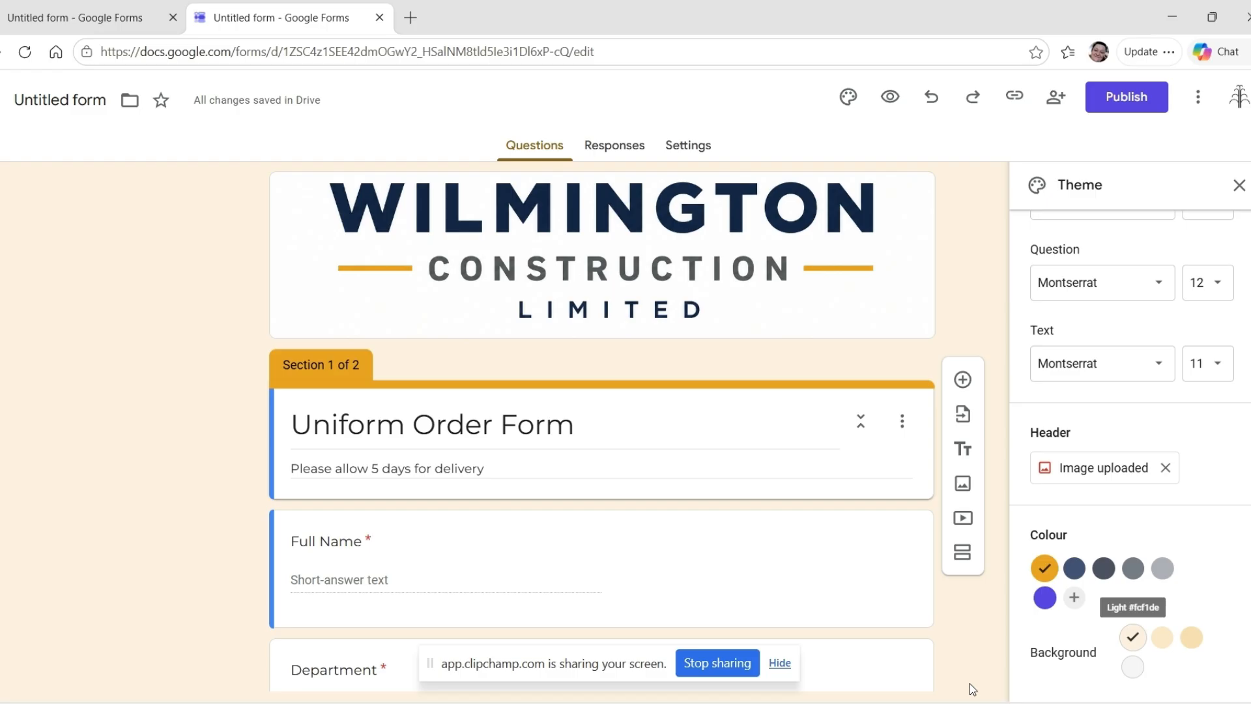
{"action": "left_click", "coordinate": [1134, 665]}
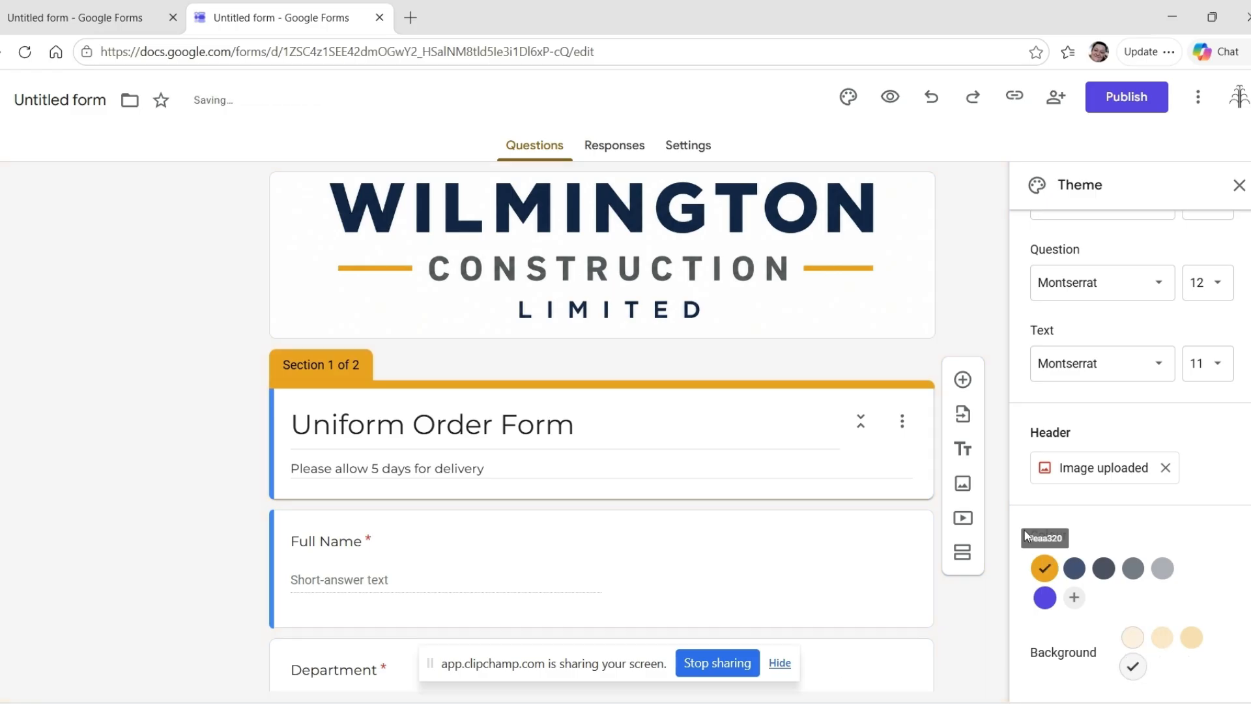
{"action": "scroll", "coordinate": [930, 433], "scroll_direction": "down", "scroll_amount": 12}
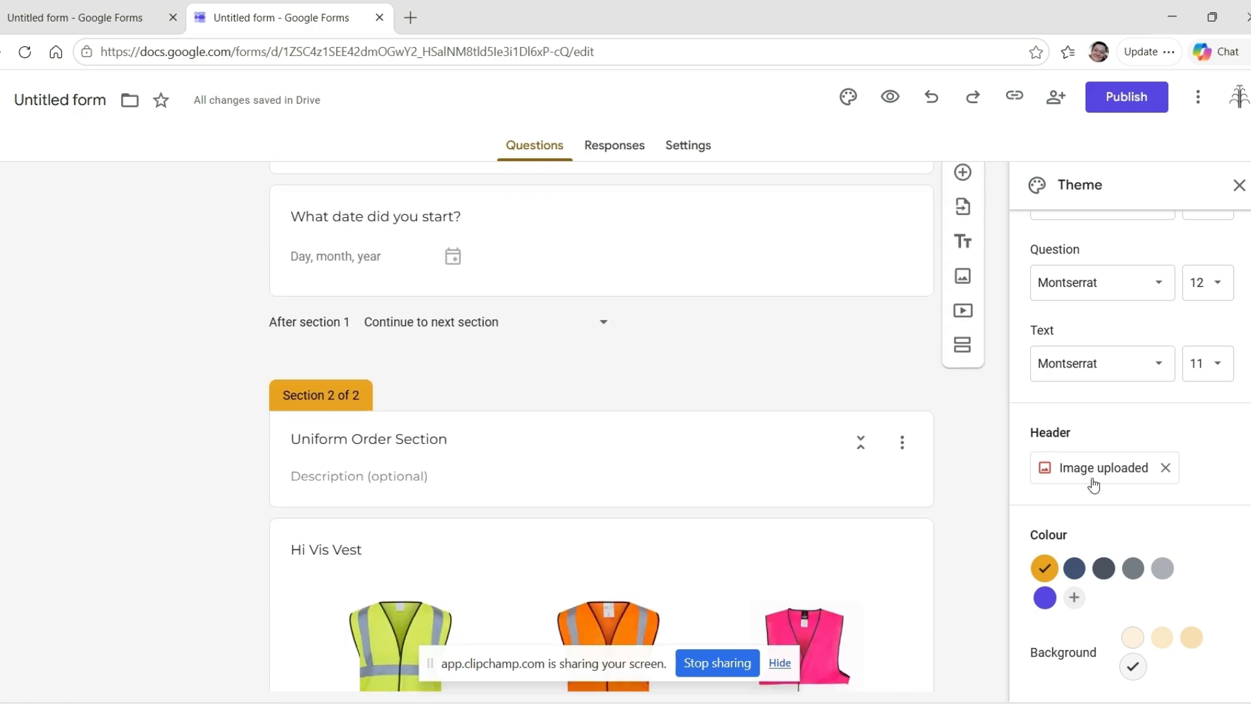
{"action": "scroll", "coordinate": [903, 456], "scroll_direction": "down", "scroll_amount": 6}
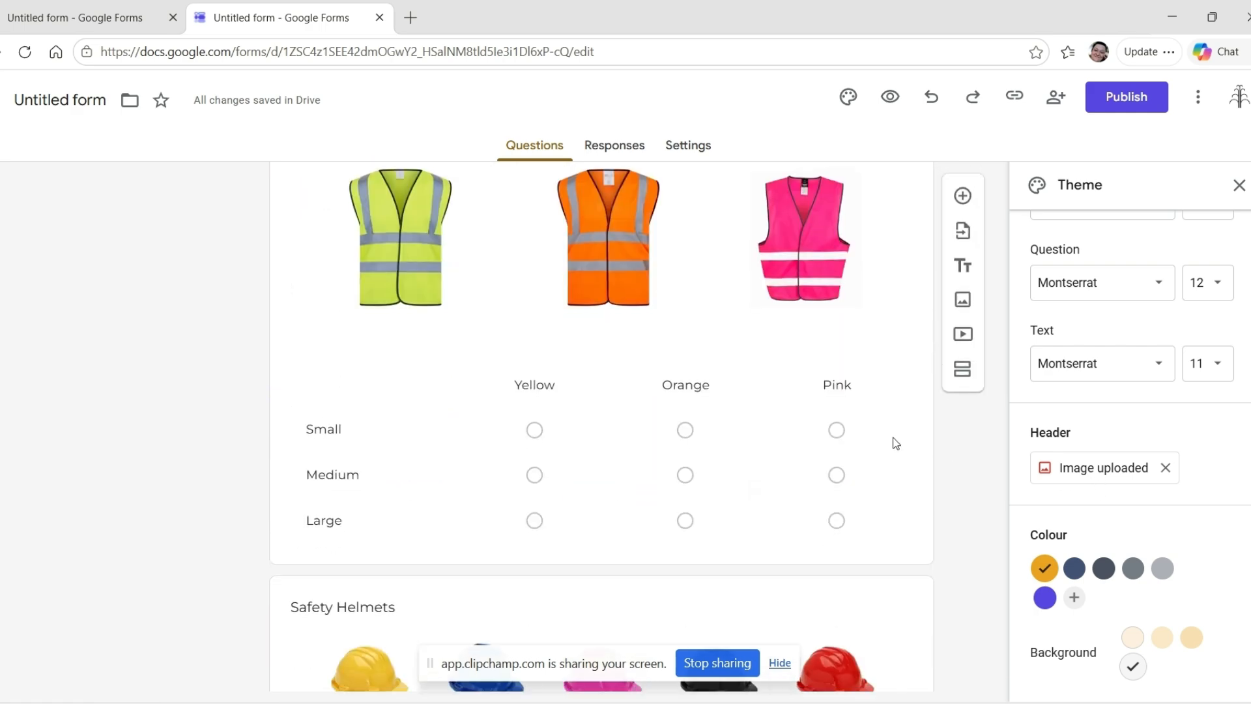
{"action": "scroll", "coordinate": [895, 442], "scroll_direction": "down", "scroll_amount": 15}
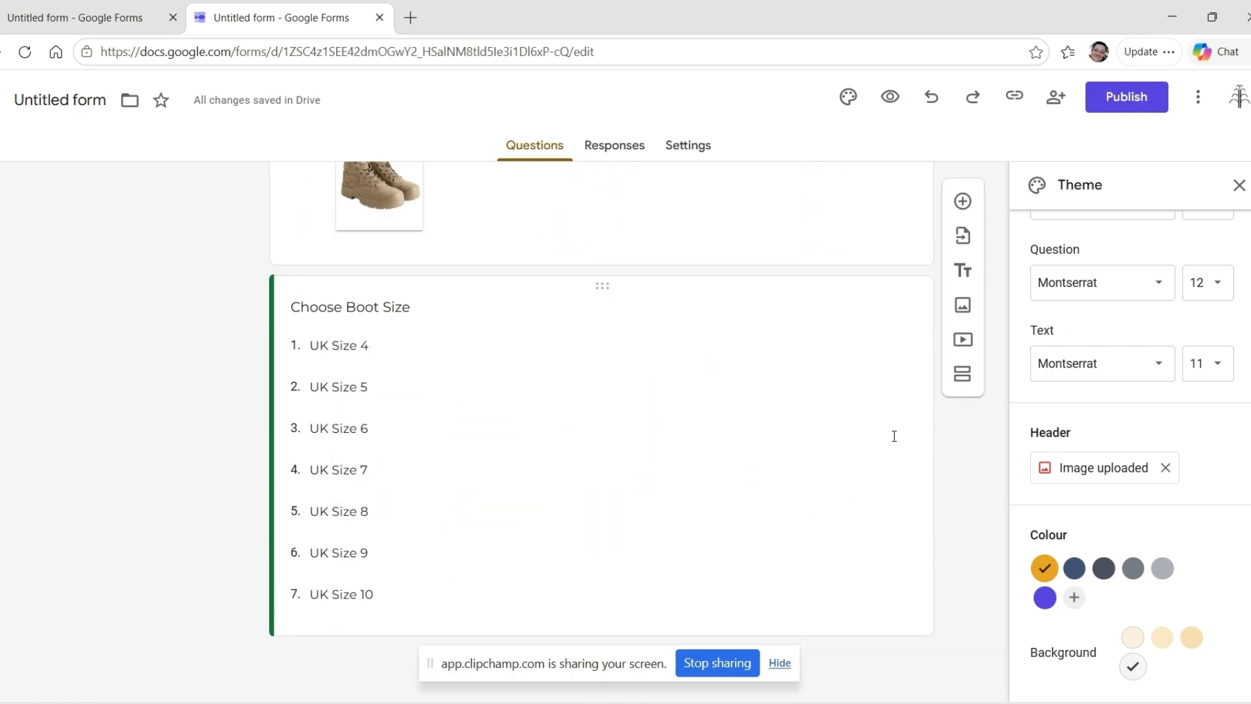
{"action": "scroll", "coordinate": [894, 435], "scroll_direction": "up", "scroll_amount": 20}
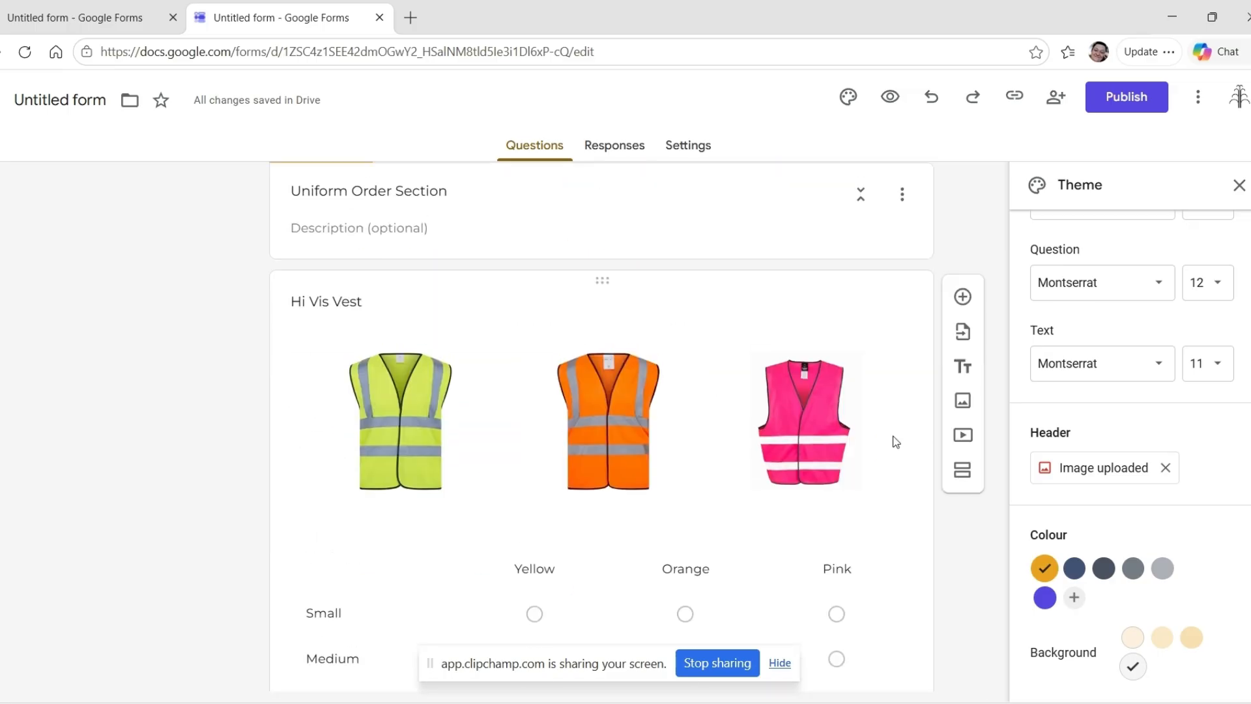
{"action": "scroll", "coordinate": [897, 441], "scroll_direction": "up", "scroll_amount": 10}
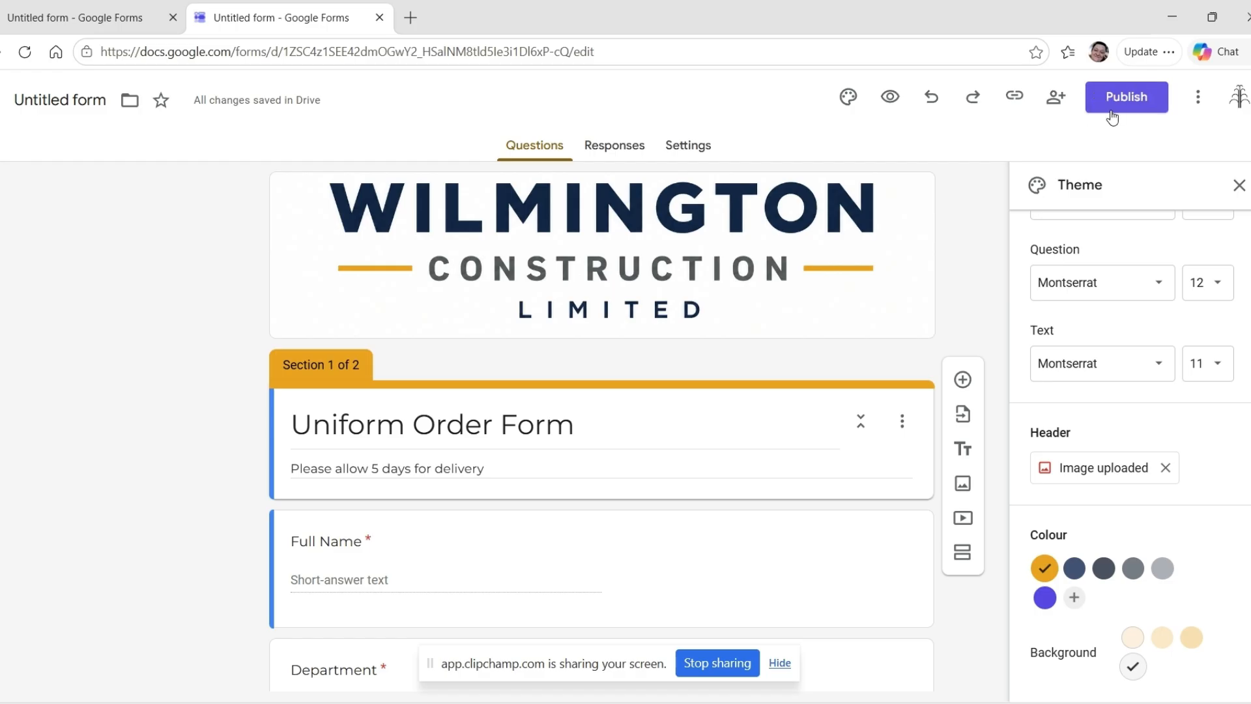
Step: Publish the form for anyone with the link and copy its shortened responder link
{"action": "left_click", "coordinate": [1137, 102]}
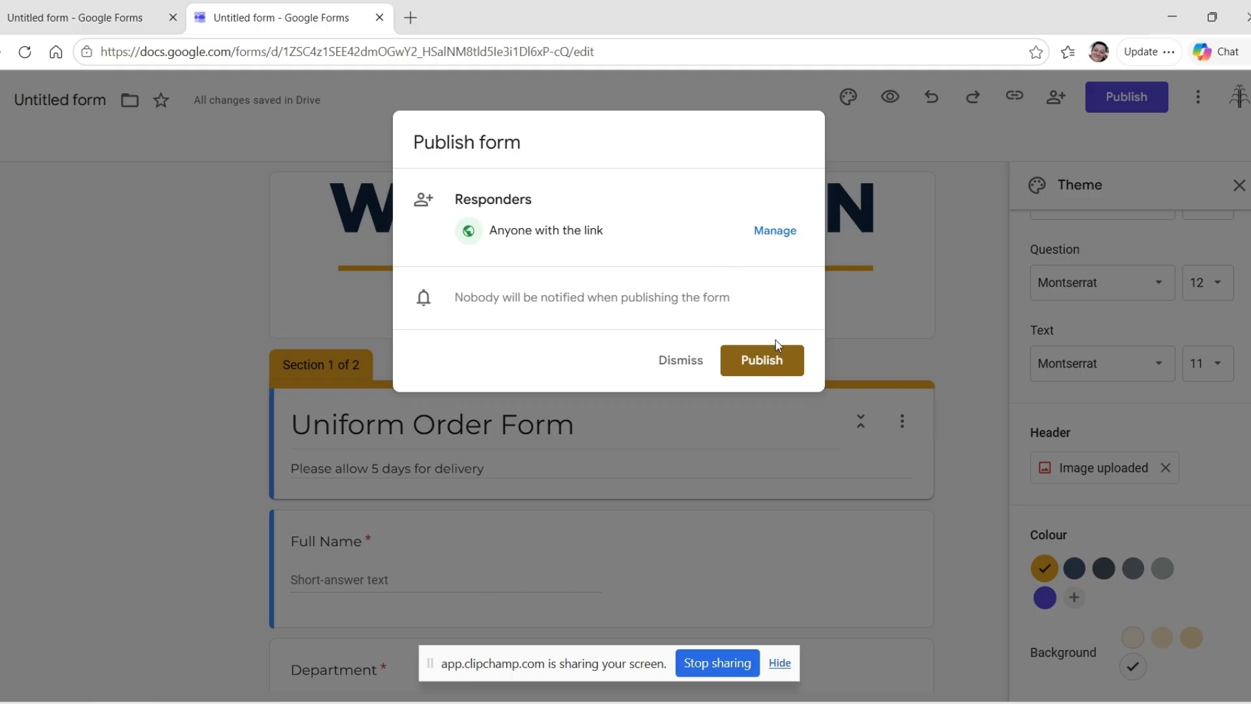
{"action": "left_click", "coordinate": [772, 360]}
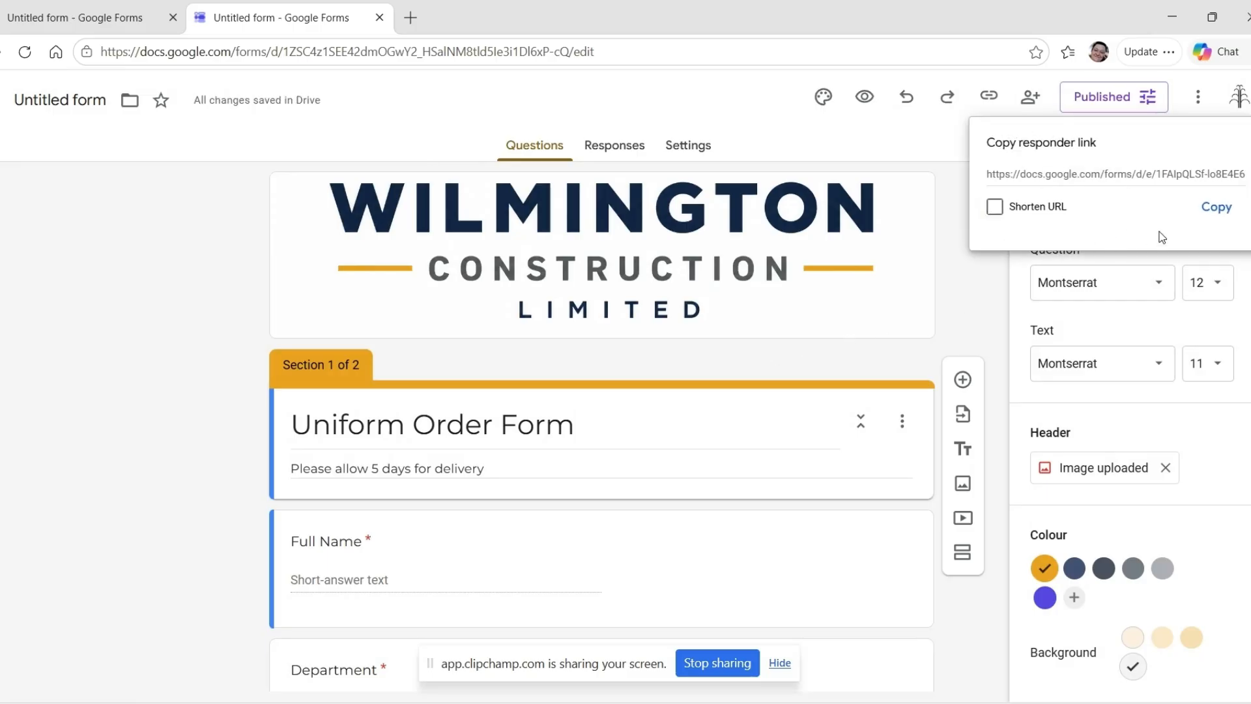
{"action": "left_click", "coordinate": [995, 208]}
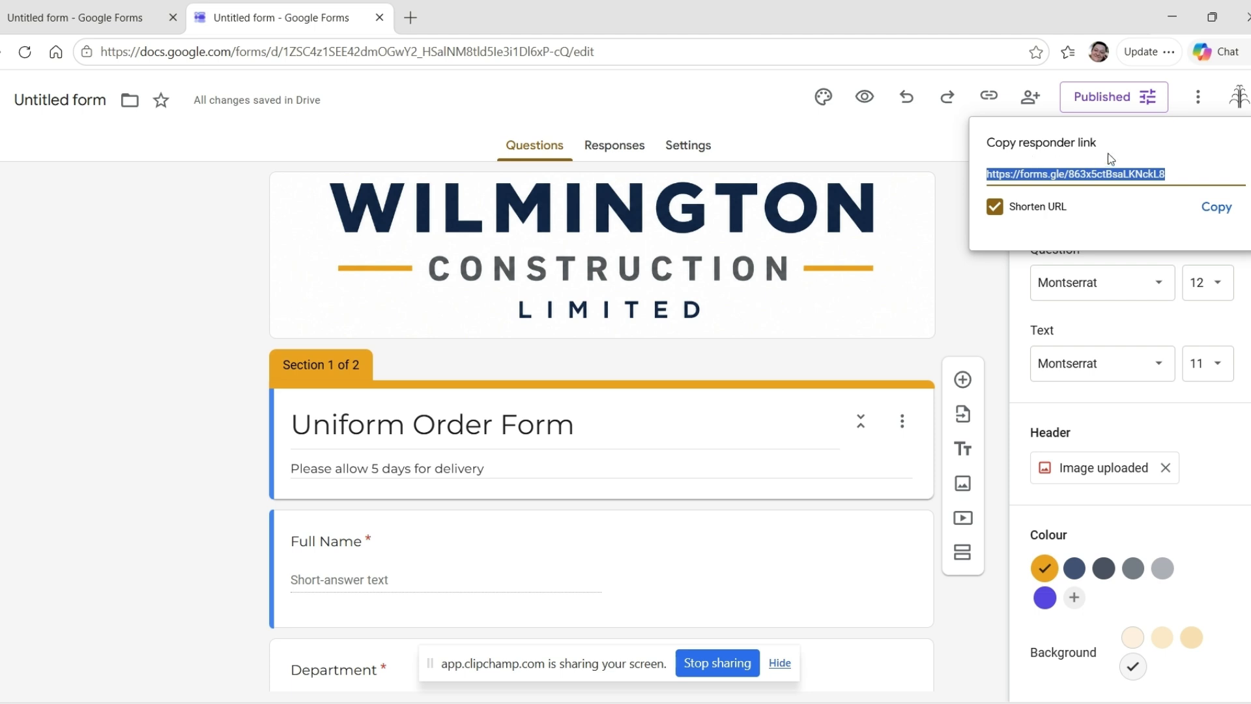
{"action": "left_click", "coordinate": [1212, 206]}
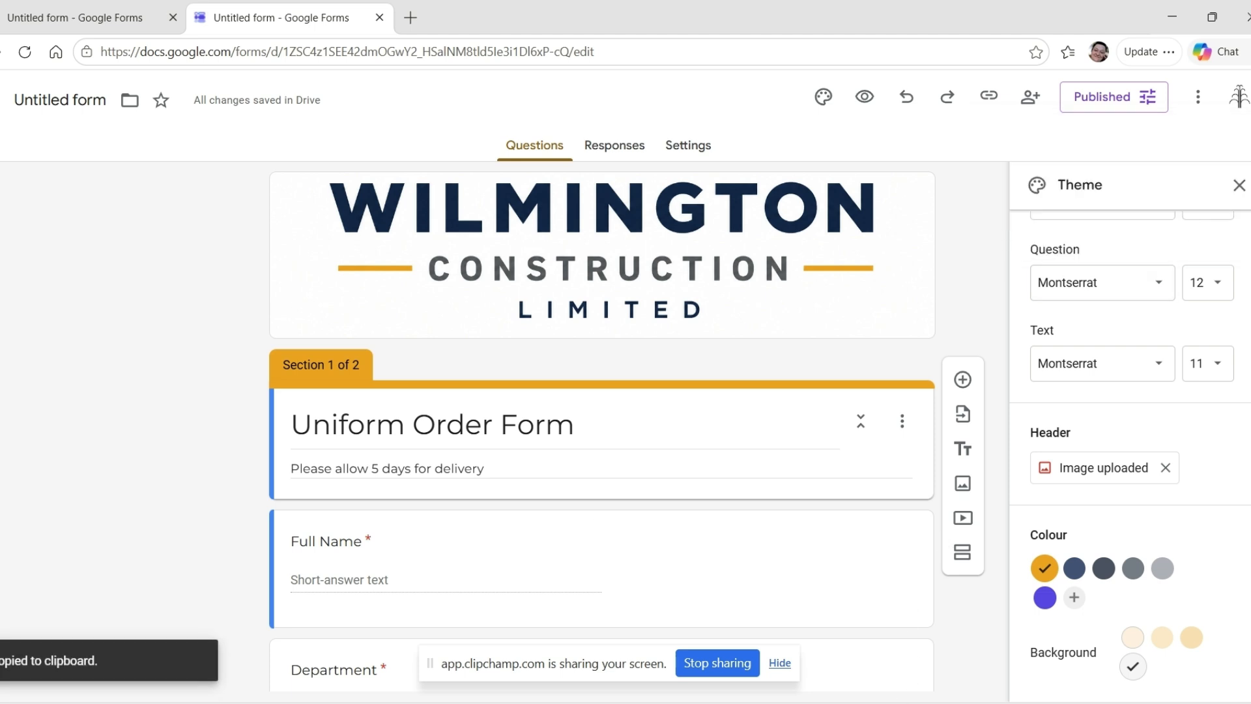
Step: Switch to Notepad, replace the old form link with the copied short link, and return to the form editor
{"action": "left_click", "coordinate": [808, 703]}
{"action": "left_click_drag", "start_coordinate": [544, 230], "coordinate": [222, 233]}
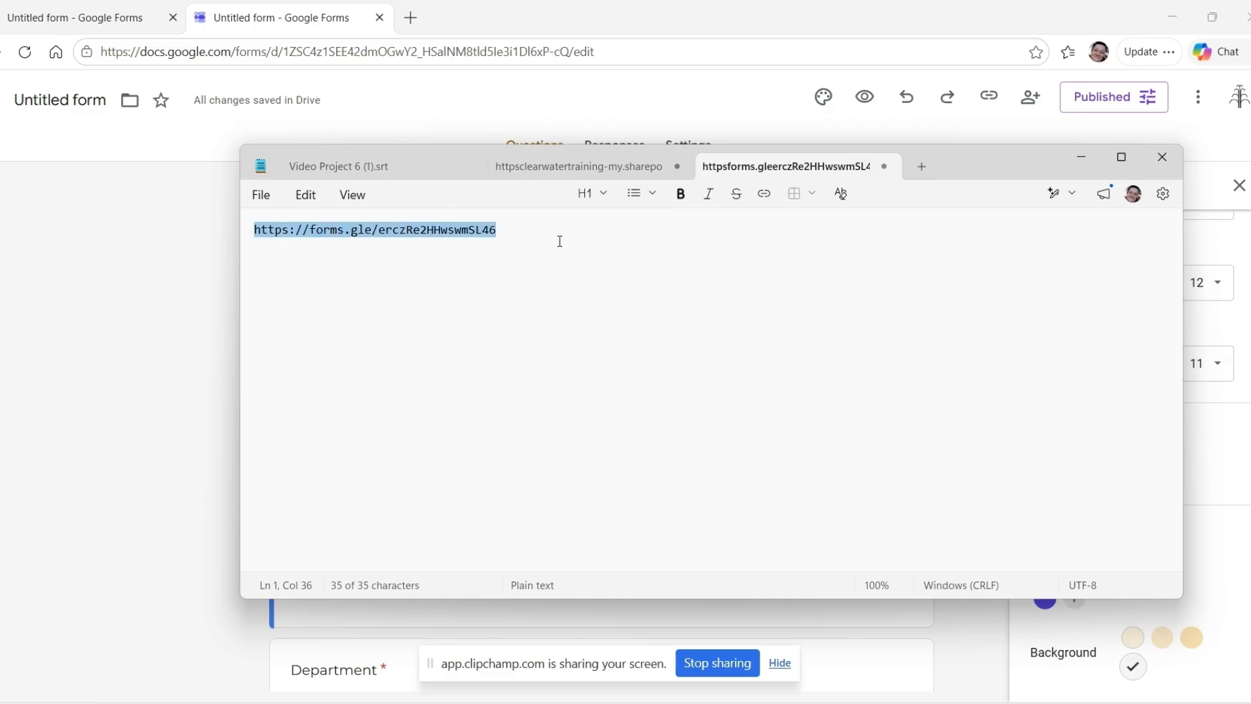
{"action": "key", "text": "Delete"}
{"action": "key", "text": "ctrl+v"}
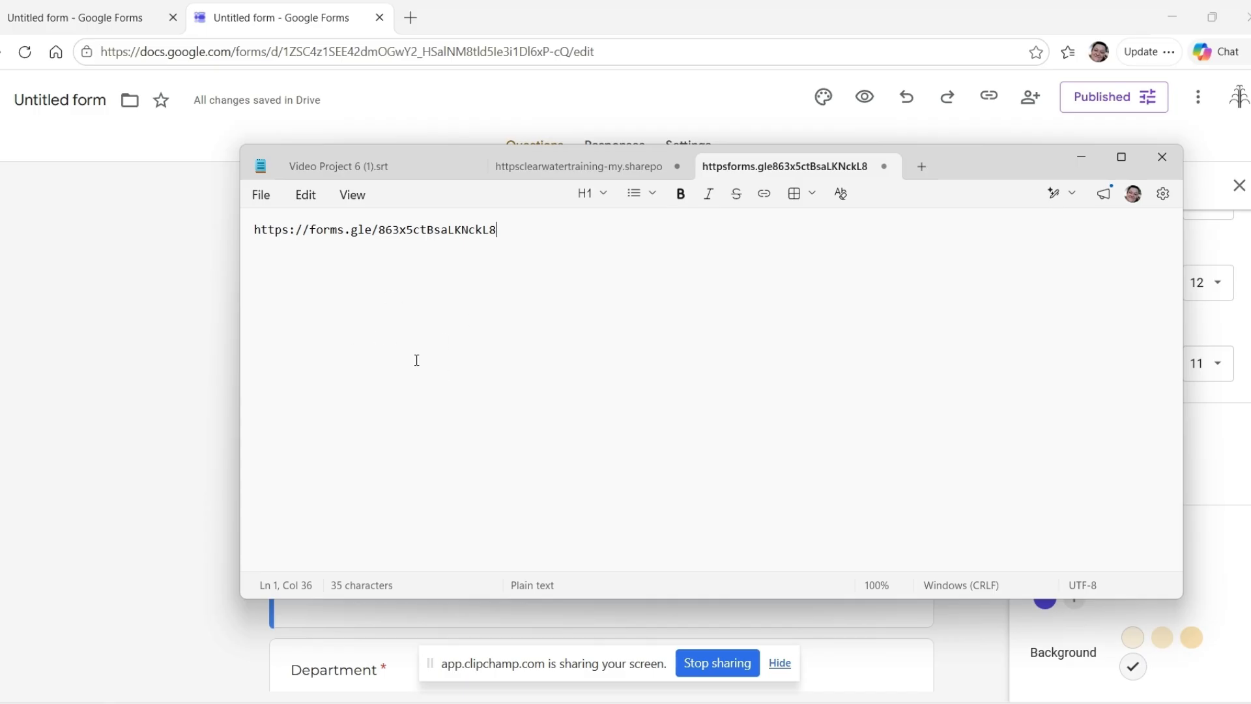
{"action": "left_click", "coordinate": [174, 415]}
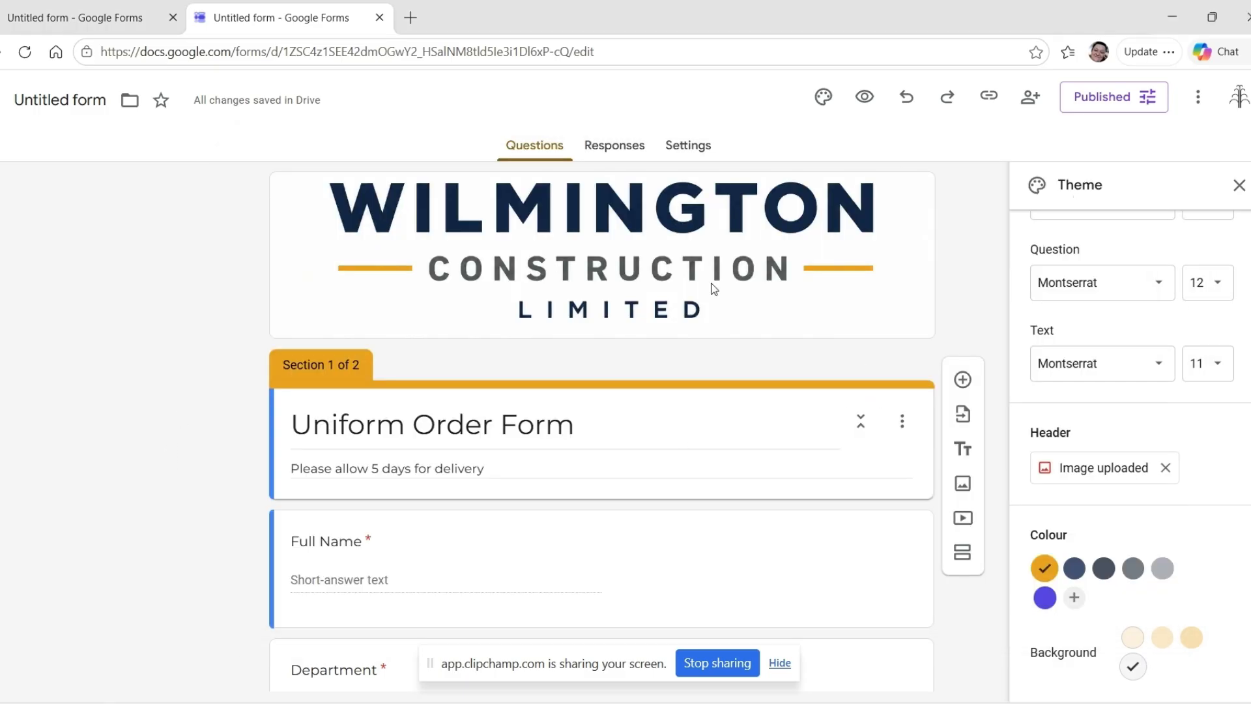